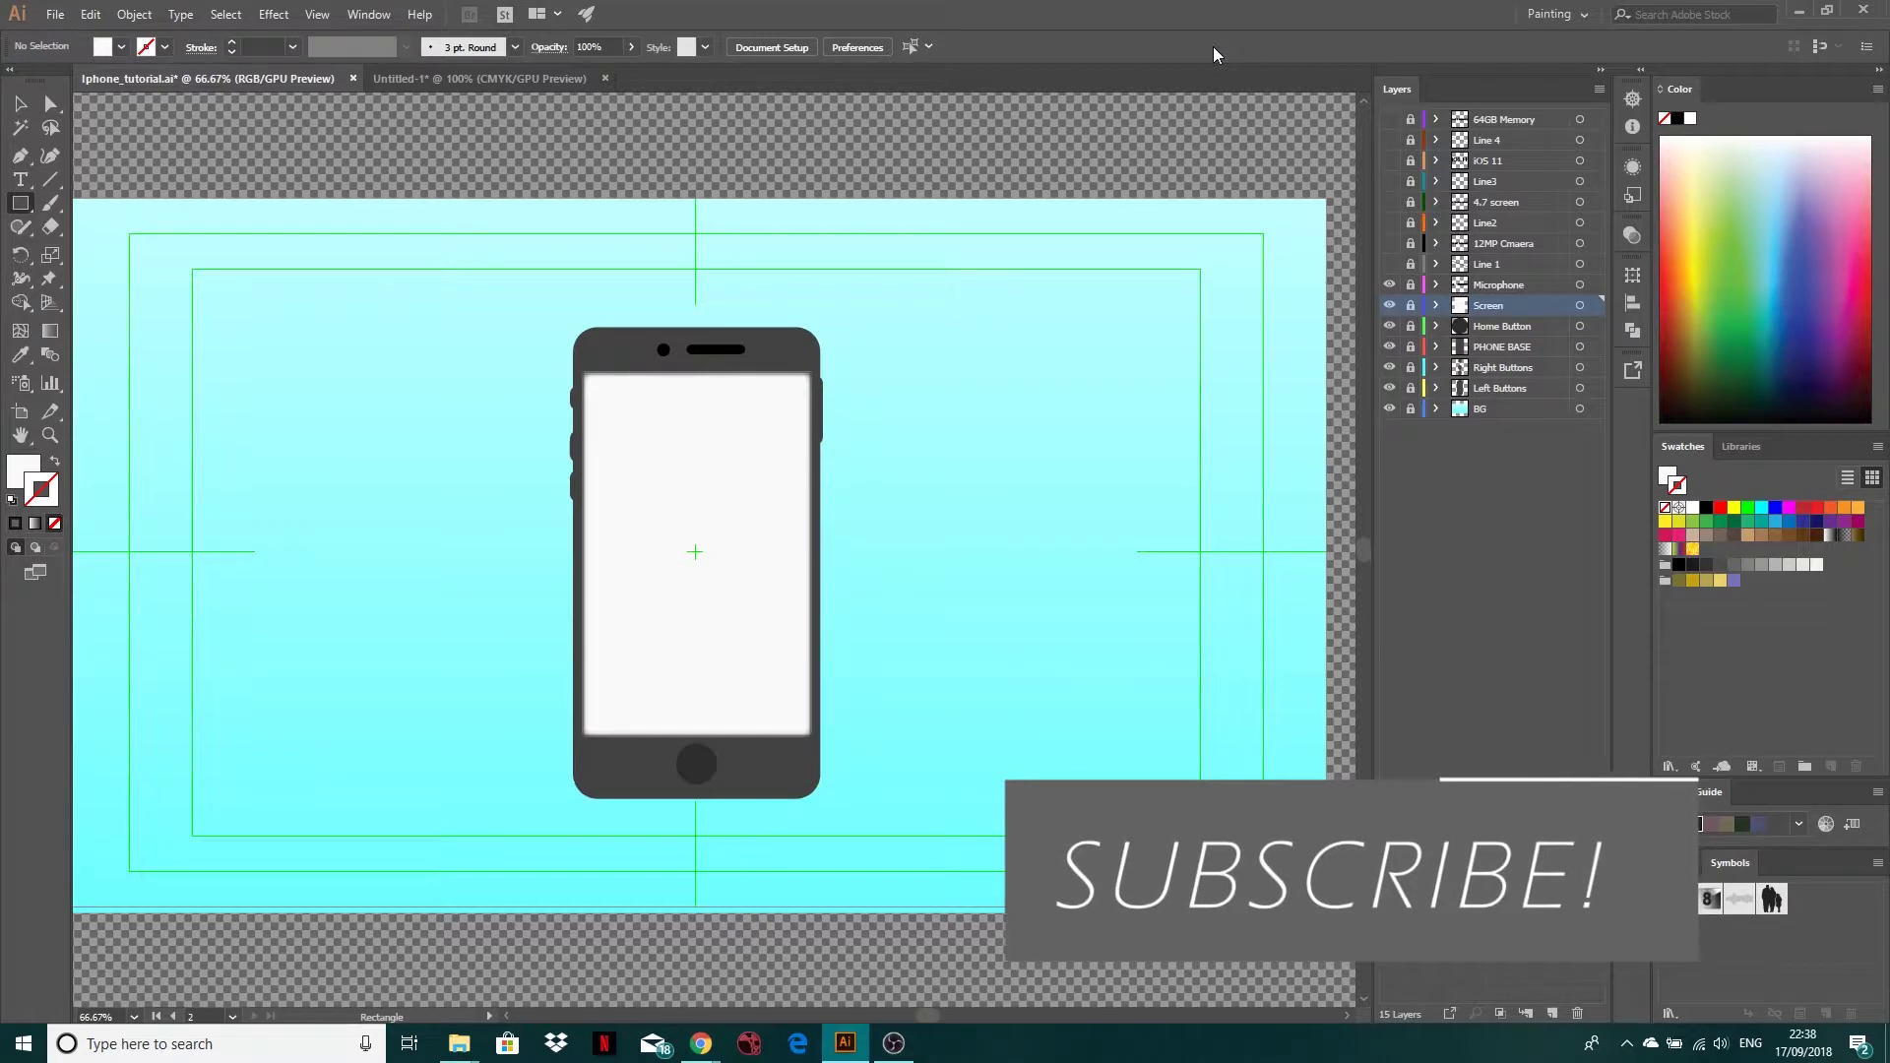
# Examine how the finished phone illustration is built by hiding and showing its BG, button, base, screen and microphone layers individually
pyautogui.click(1390, 408)
pyautogui.click(1390, 408)
pyautogui.click(1391, 383)
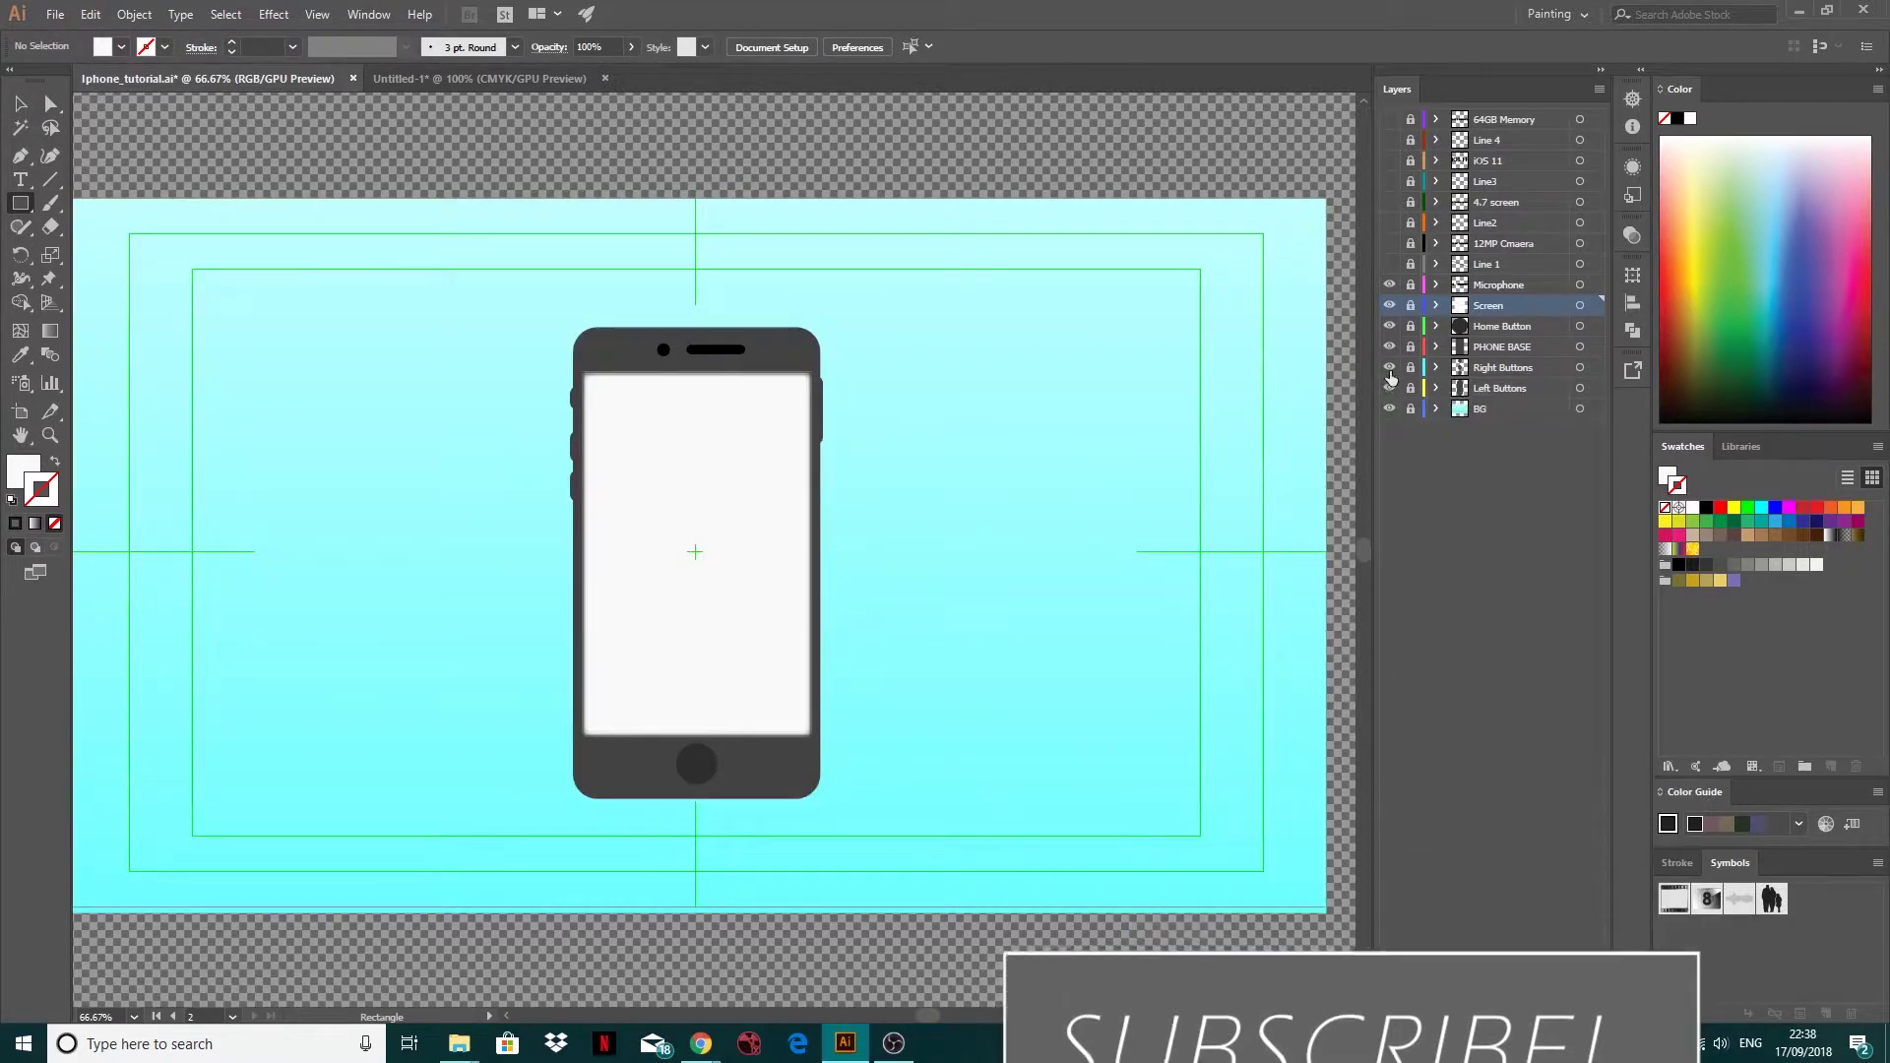
pyautogui.click(1390, 383)
pyautogui.click(1393, 344)
pyautogui.click(1392, 344)
pyautogui.click(1392, 329)
pyautogui.click(1392, 329)
pyautogui.click(1391, 306)
pyautogui.click(1391, 307)
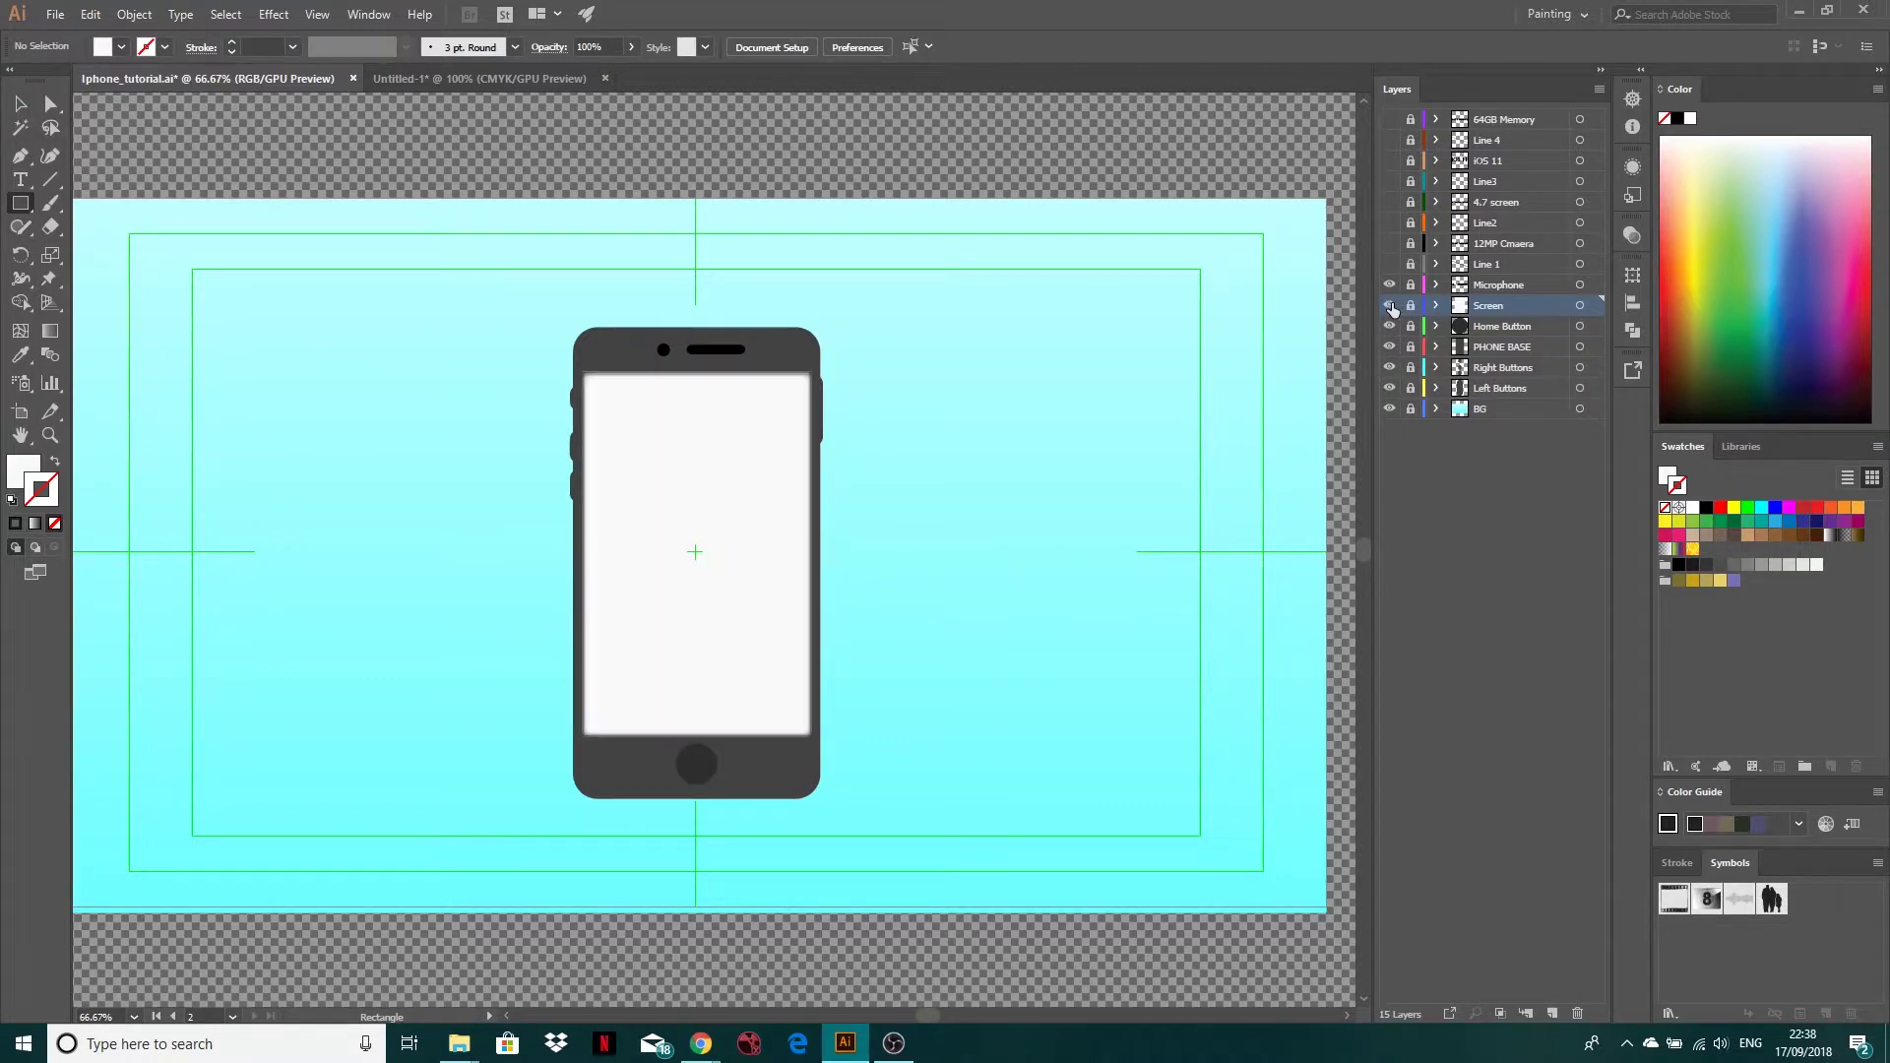
pyautogui.click(1390, 286)
pyautogui.click(1390, 286)
# Create a new A4 portrait document, 210 x 297 mm, and close the unneeded Untitled-1 document without saving it
pyautogui.click(55, 14)
pyautogui.click(76, 35)
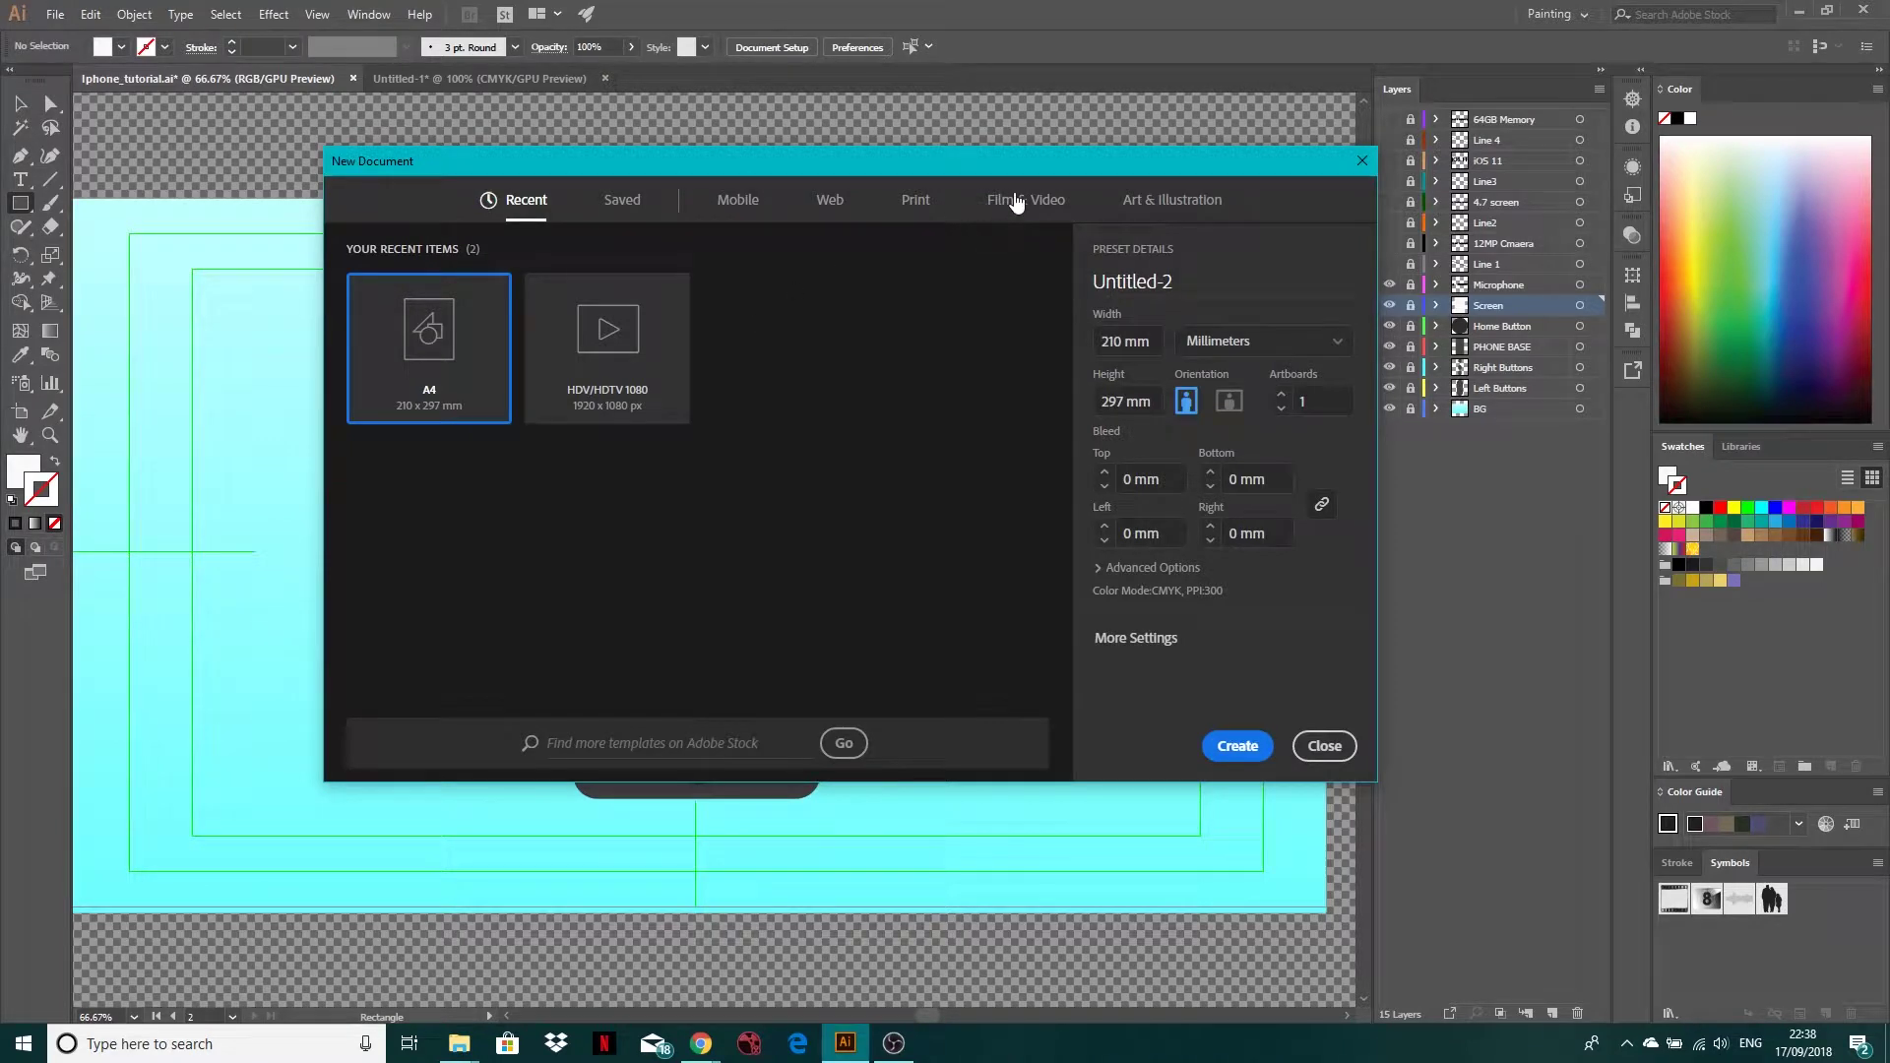
pyautogui.click(1230, 744)
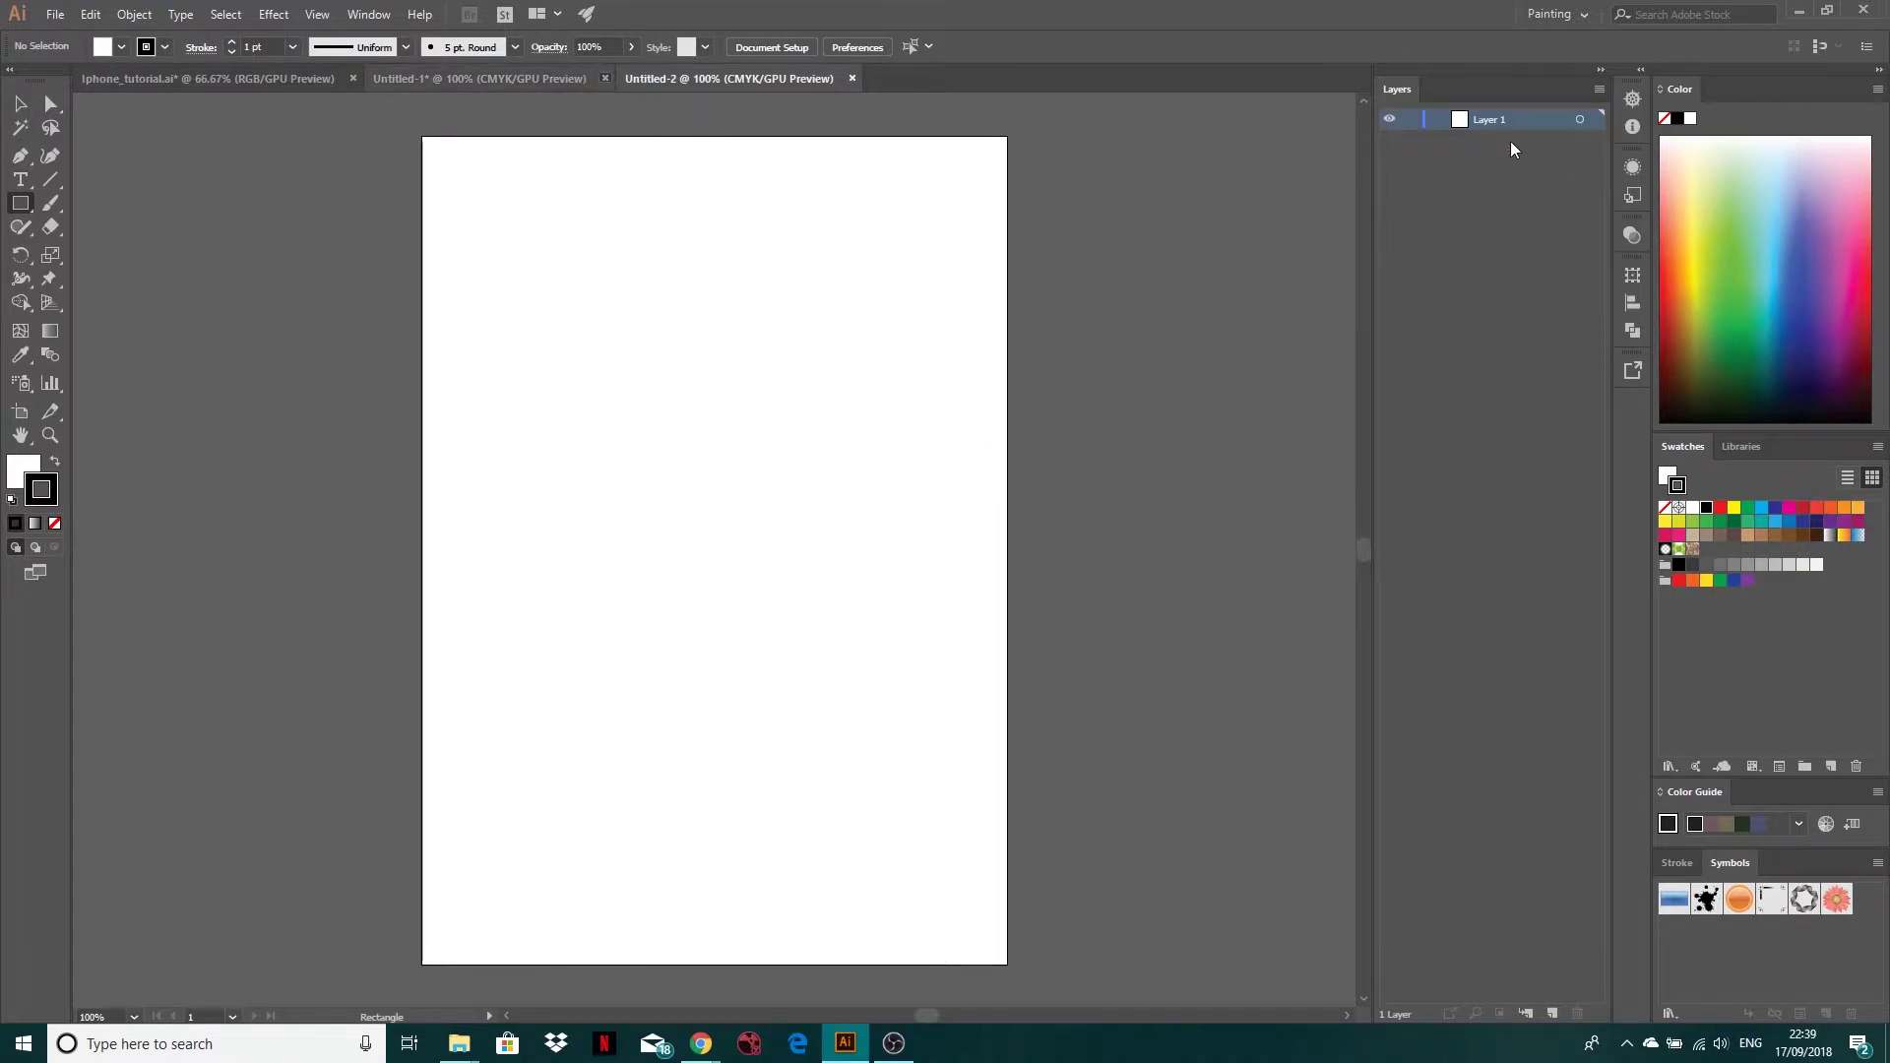
pyautogui.click(605, 79)
pyautogui.click(1050, 548)
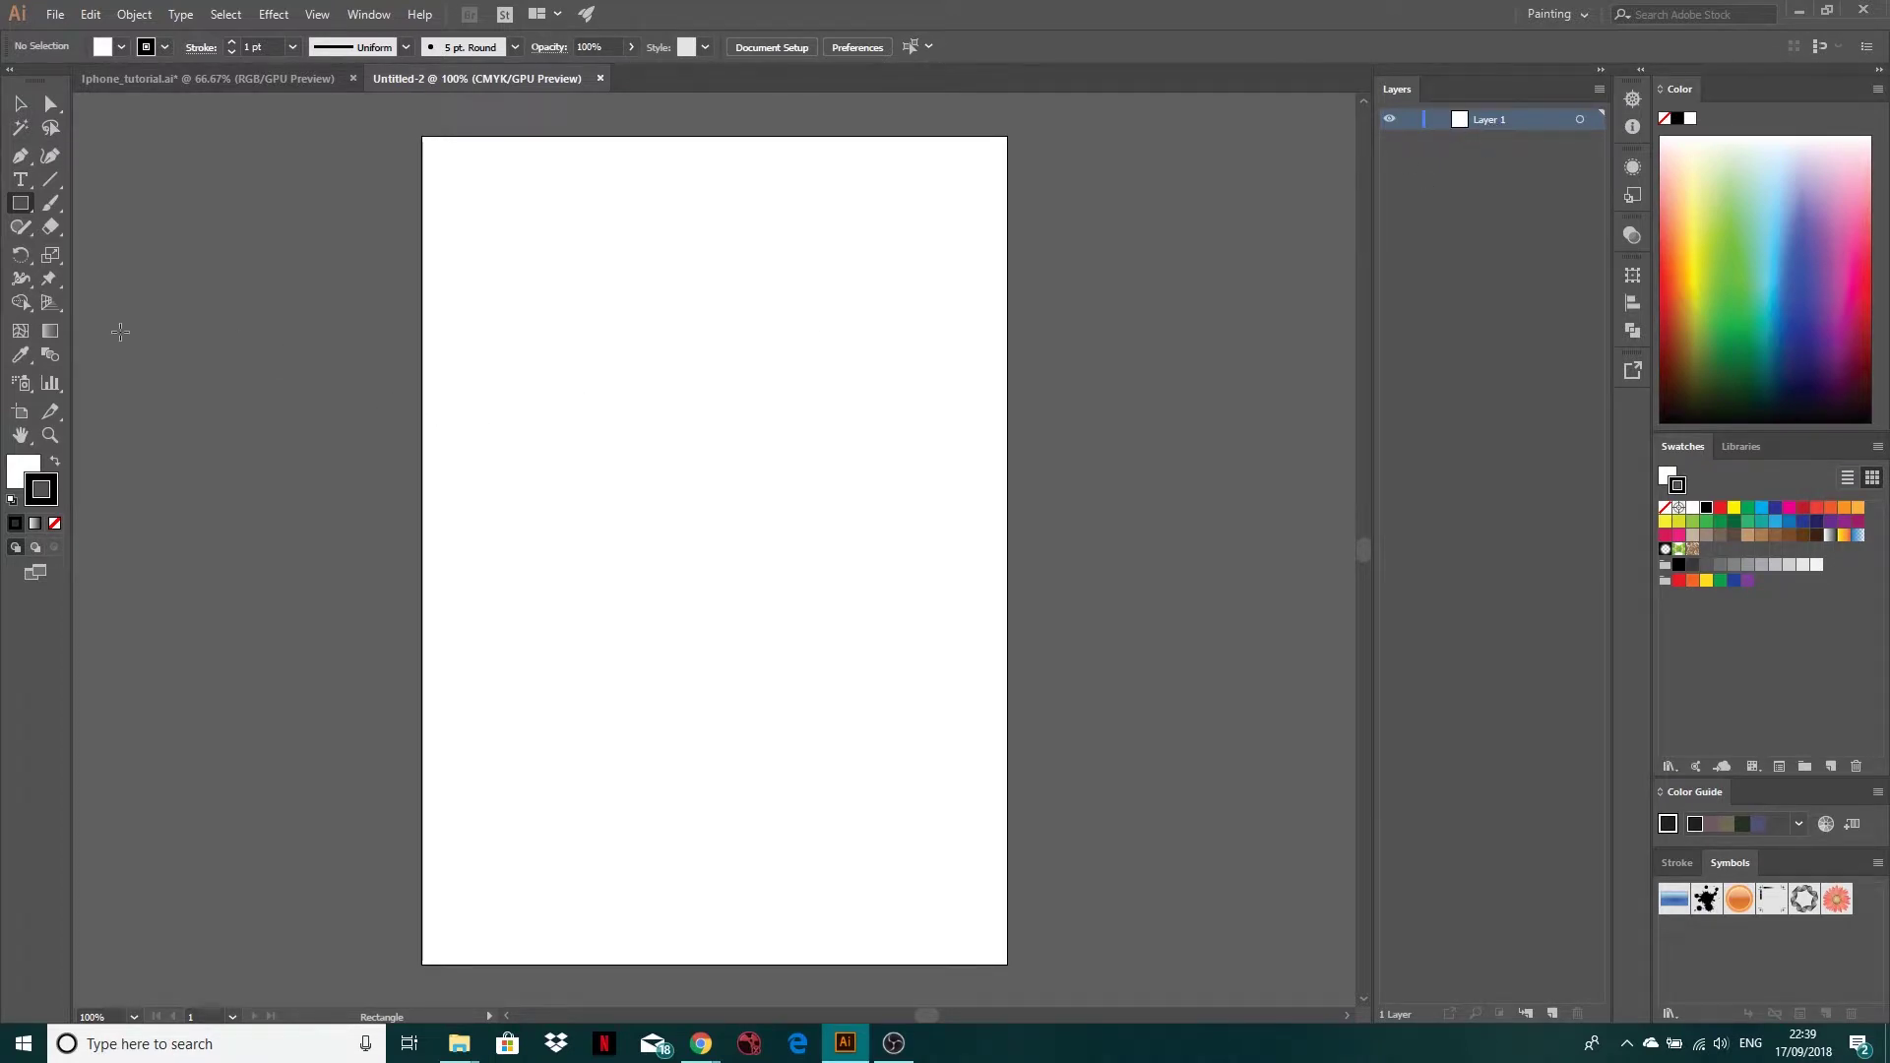
# Draw a 210 x 297 mm rectangle covering the whole artboard, with a light blue fill and no stroke
pyautogui.doubleClick(24, 471)
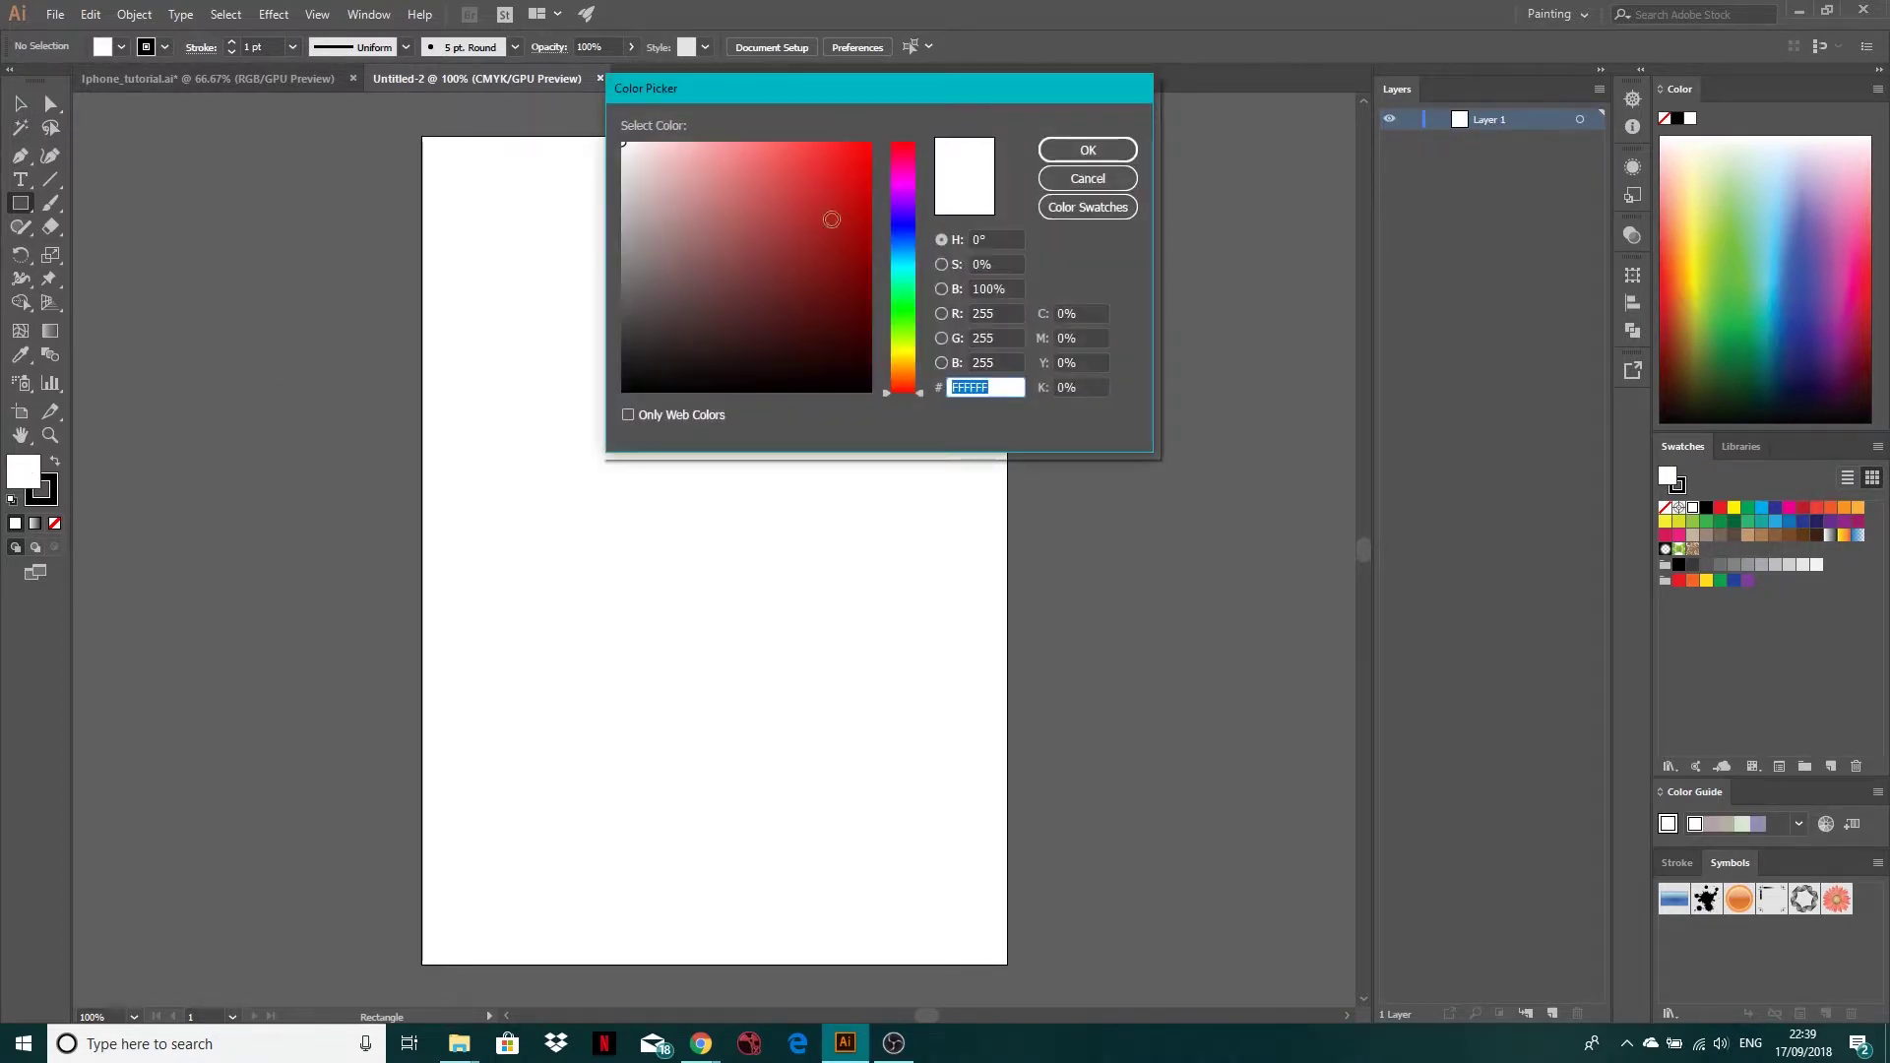
pyautogui.click(912, 265)
pyautogui.moveTo(701, 184); pyautogui.dragTo(683, 124)
pyautogui.click(1088, 150)
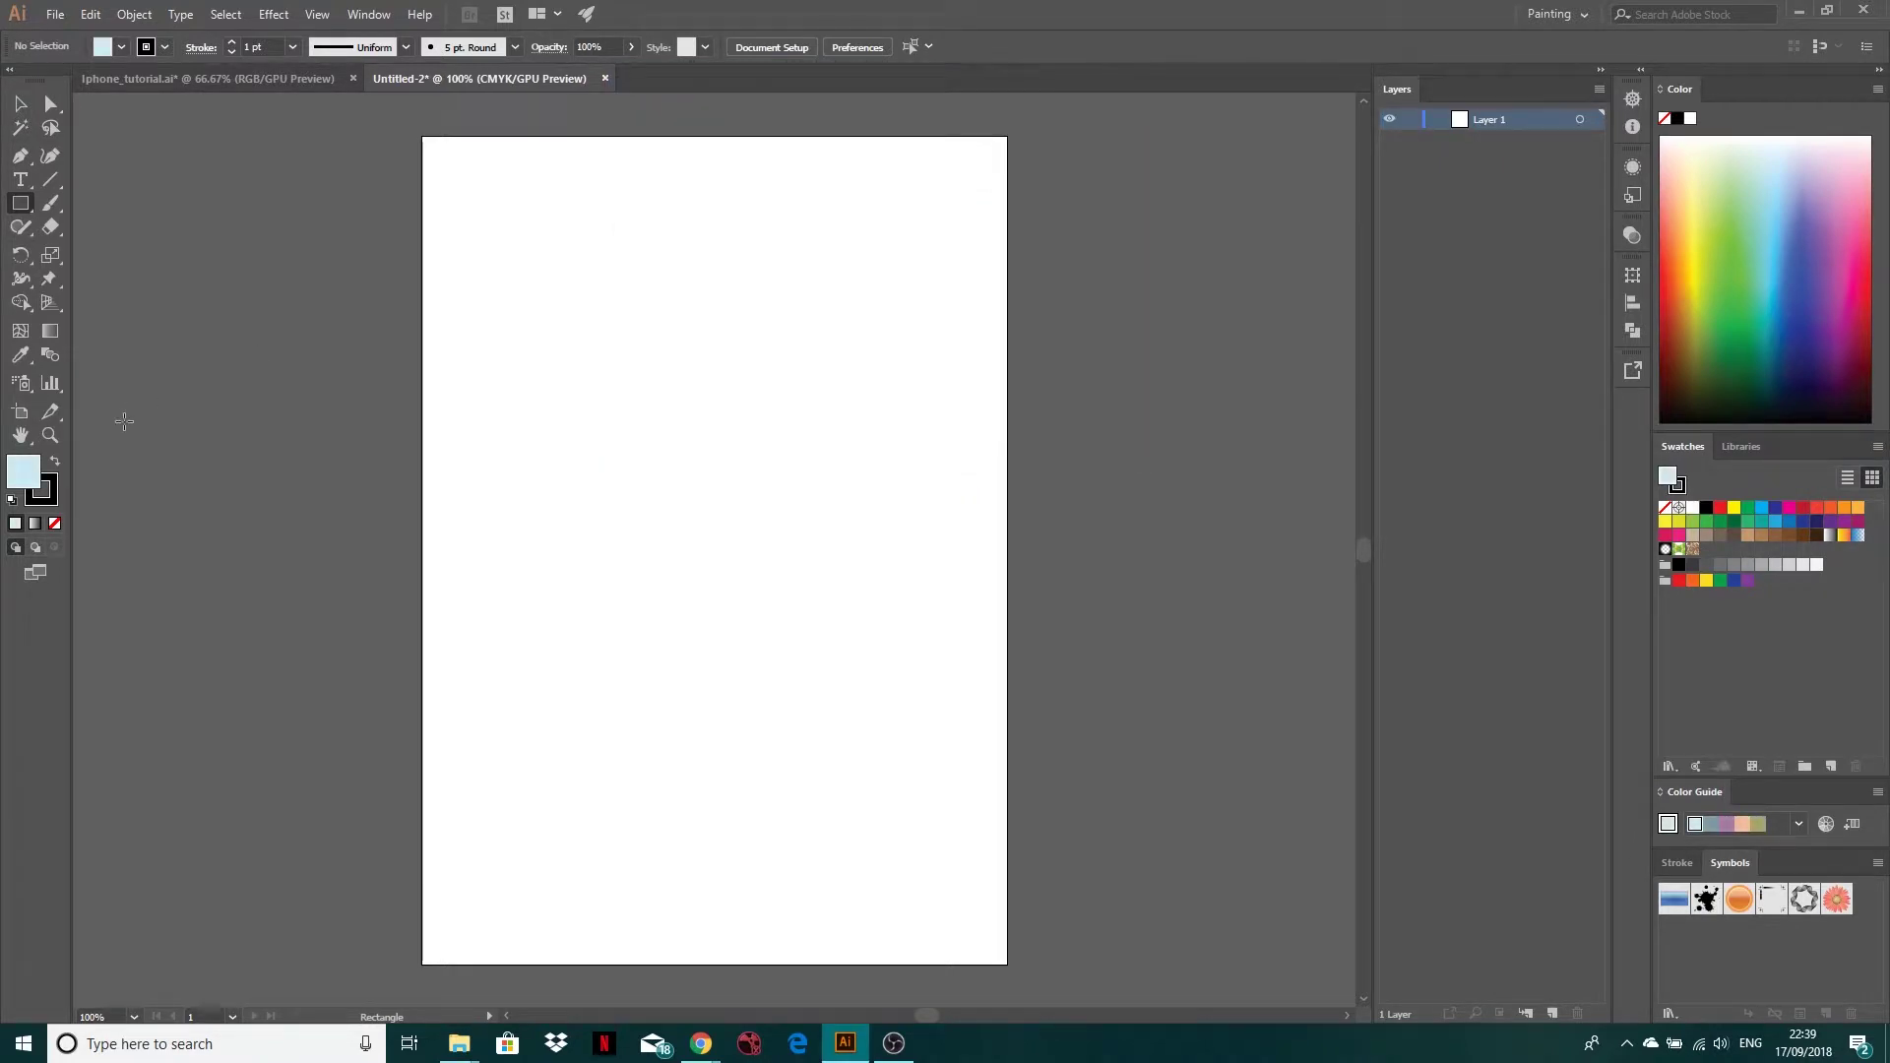
pyautogui.click(52, 493)
pyautogui.click(56, 523)
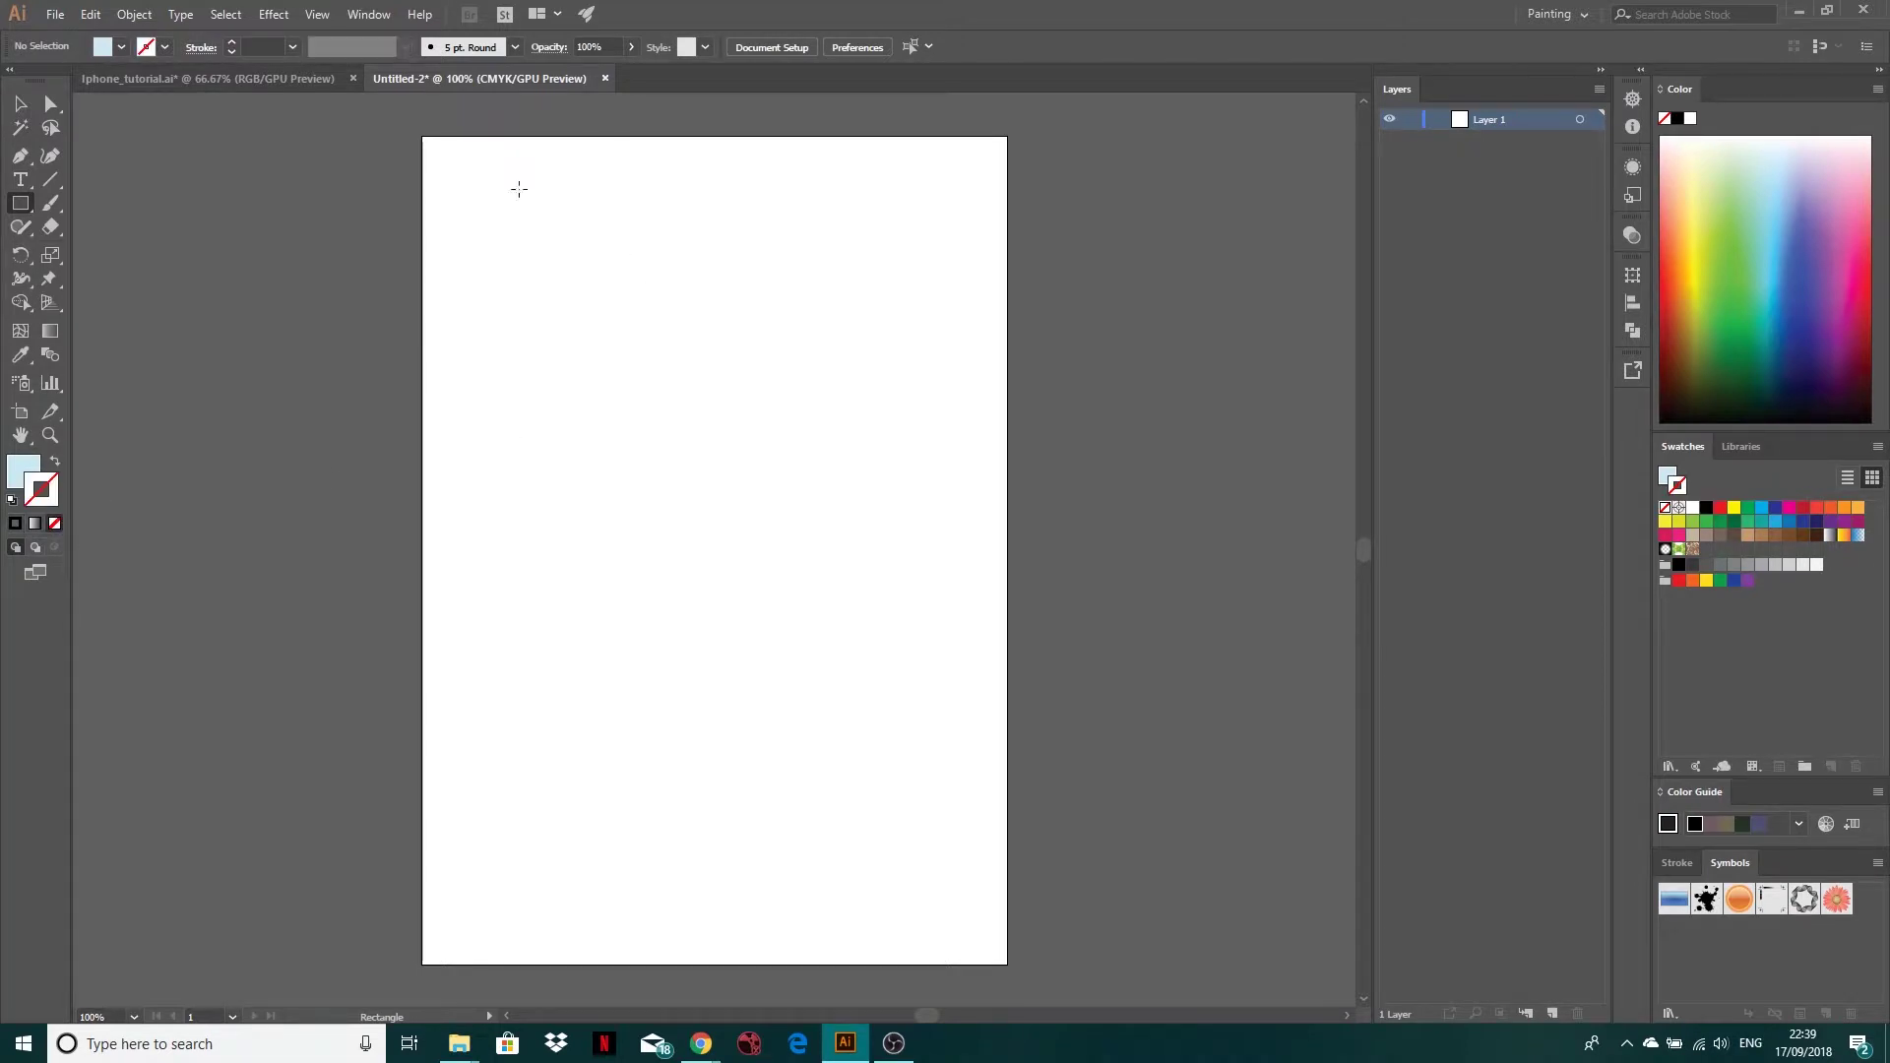
pyautogui.moveTo(422, 137); pyautogui.dragTo(1007, 964)
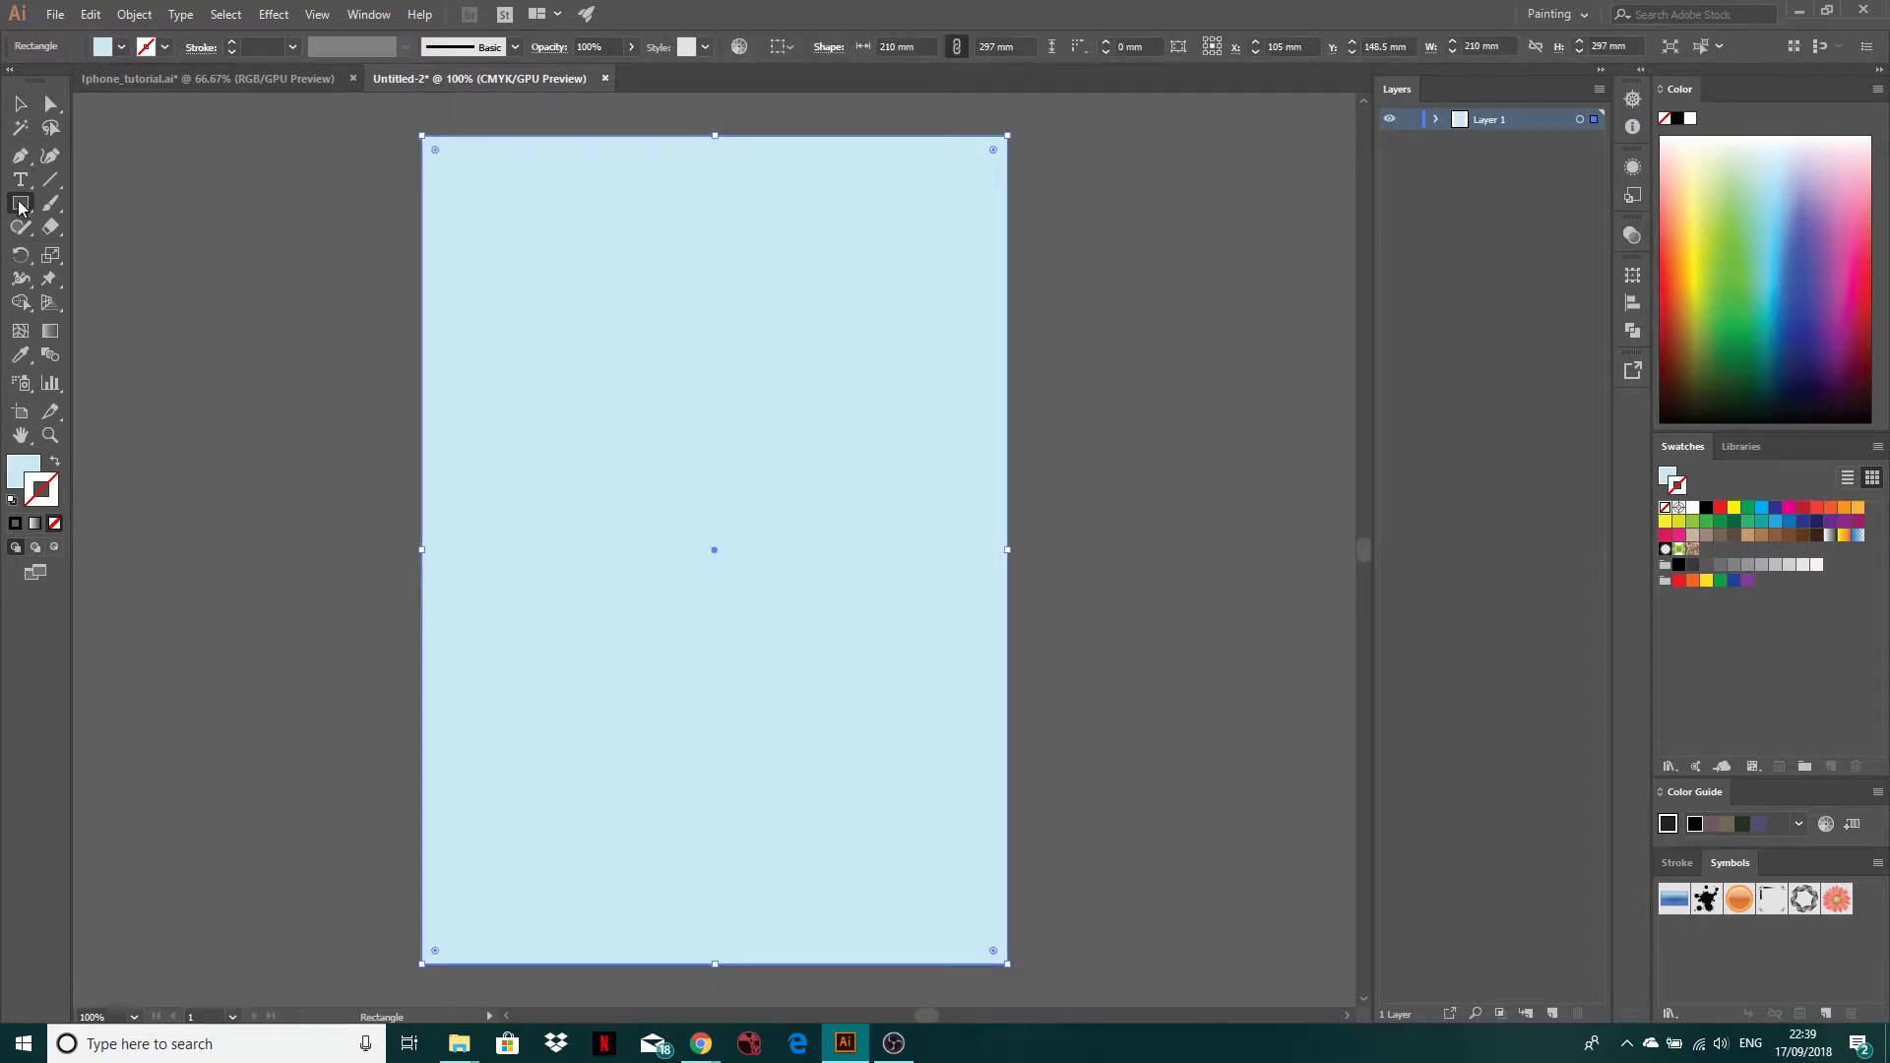
# Lock the background rectangle's layer and rename it BG
pyautogui.click(1411, 120)
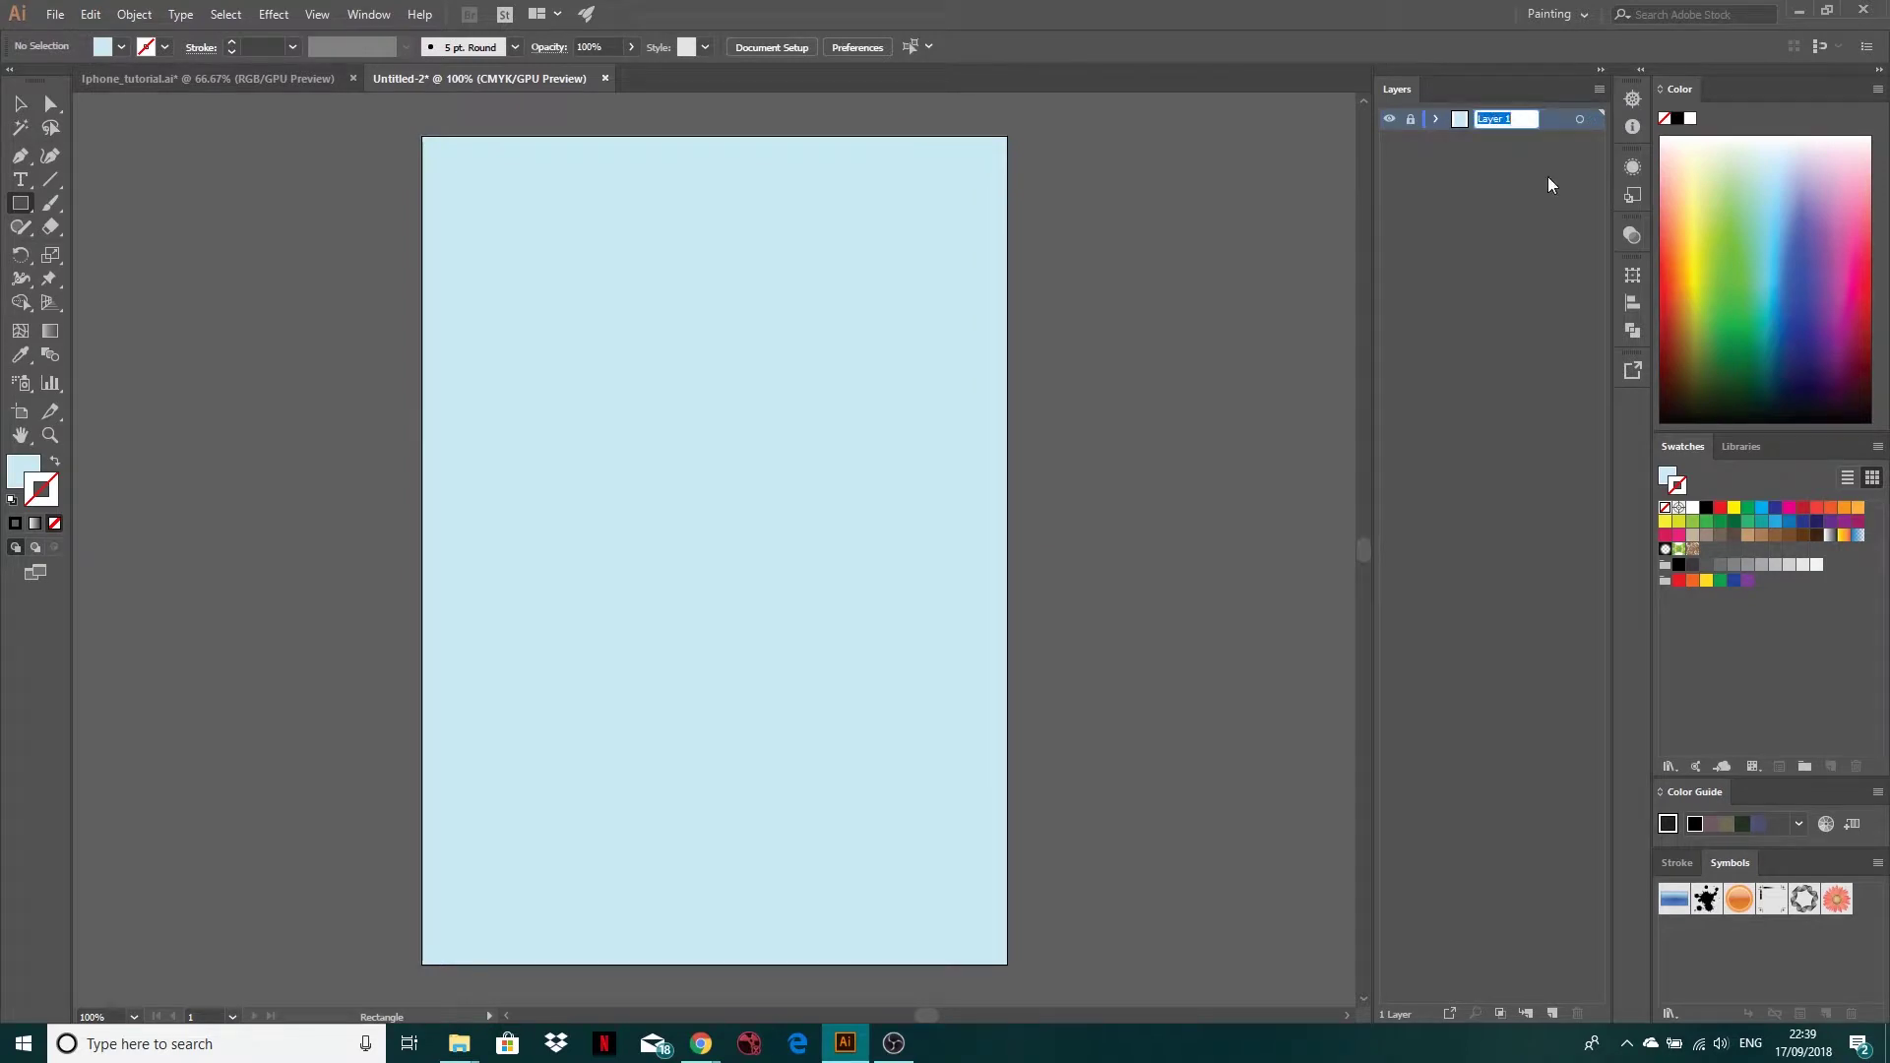
pyautogui.write('BG')
pyautogui.click(1525, 263)
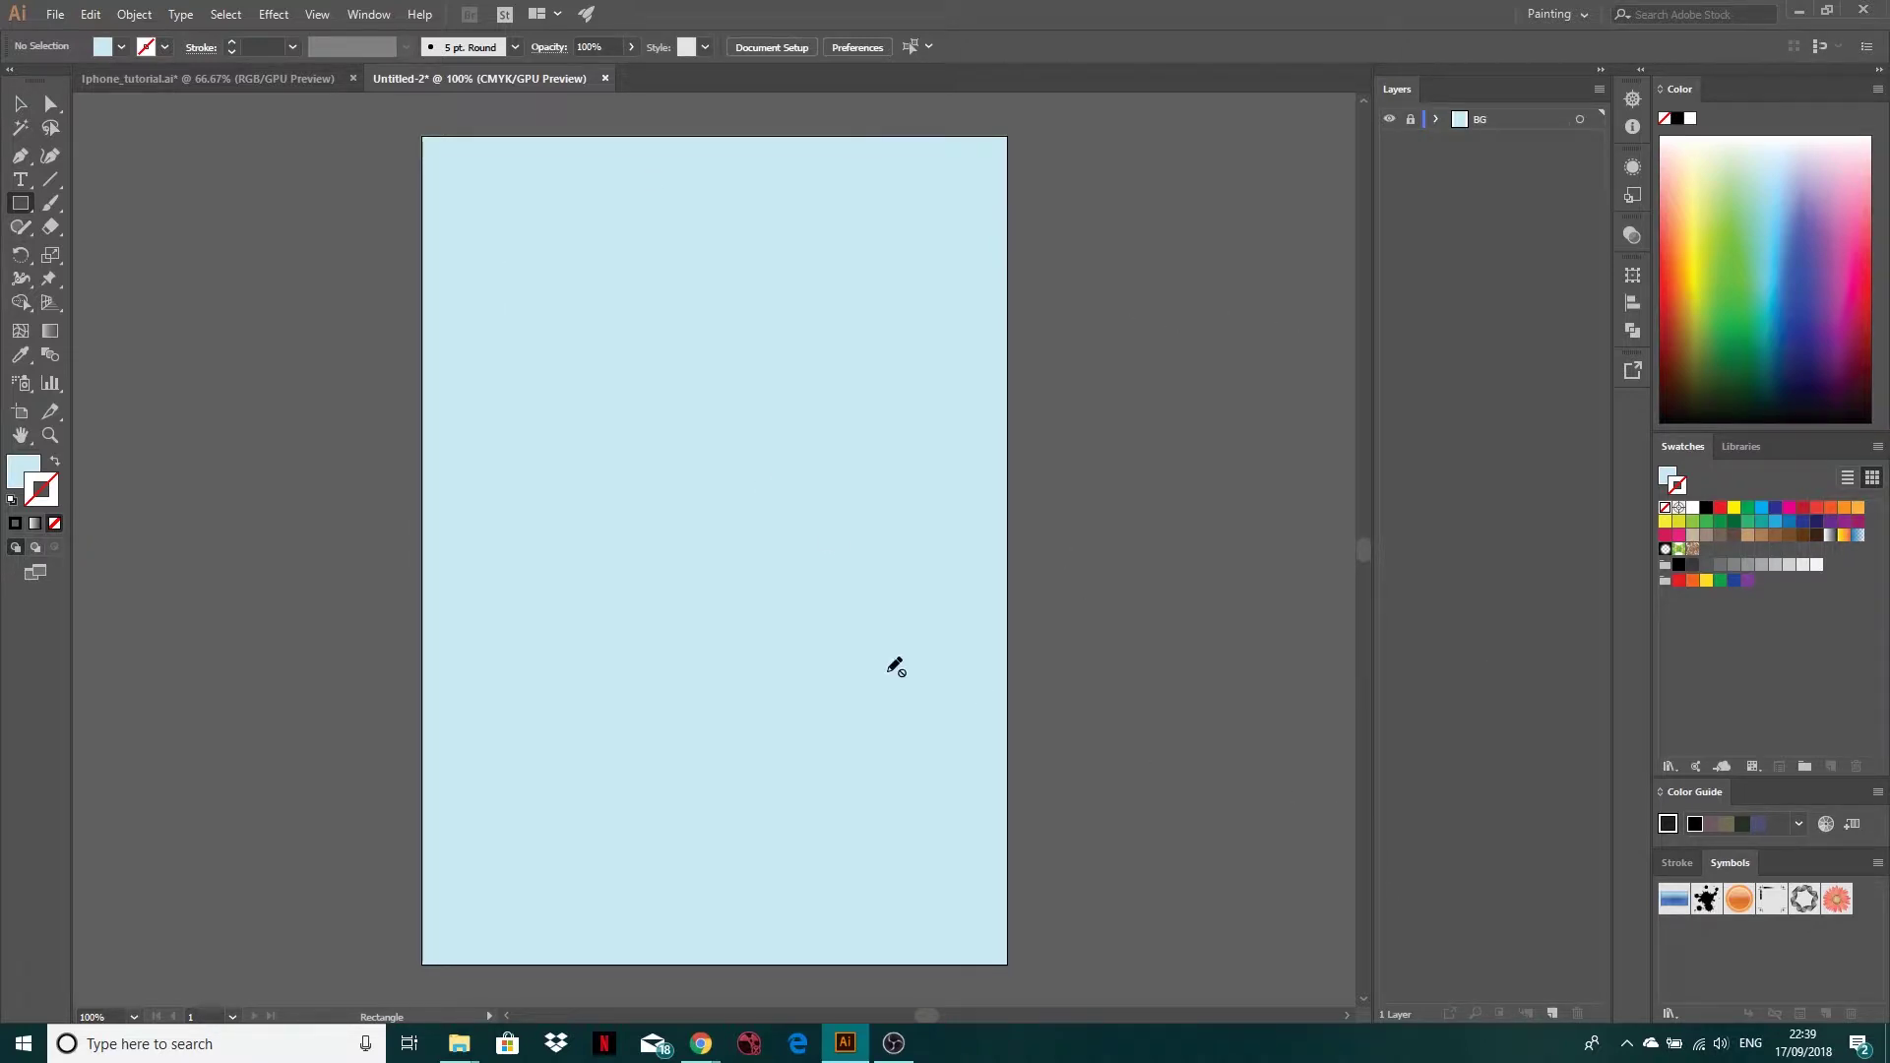
# Check the PHONE BASE layer in the Iphone_tutorial.ai document and add a layer named Phone Base above BG in the new document
pyautogui.click(317, 79)
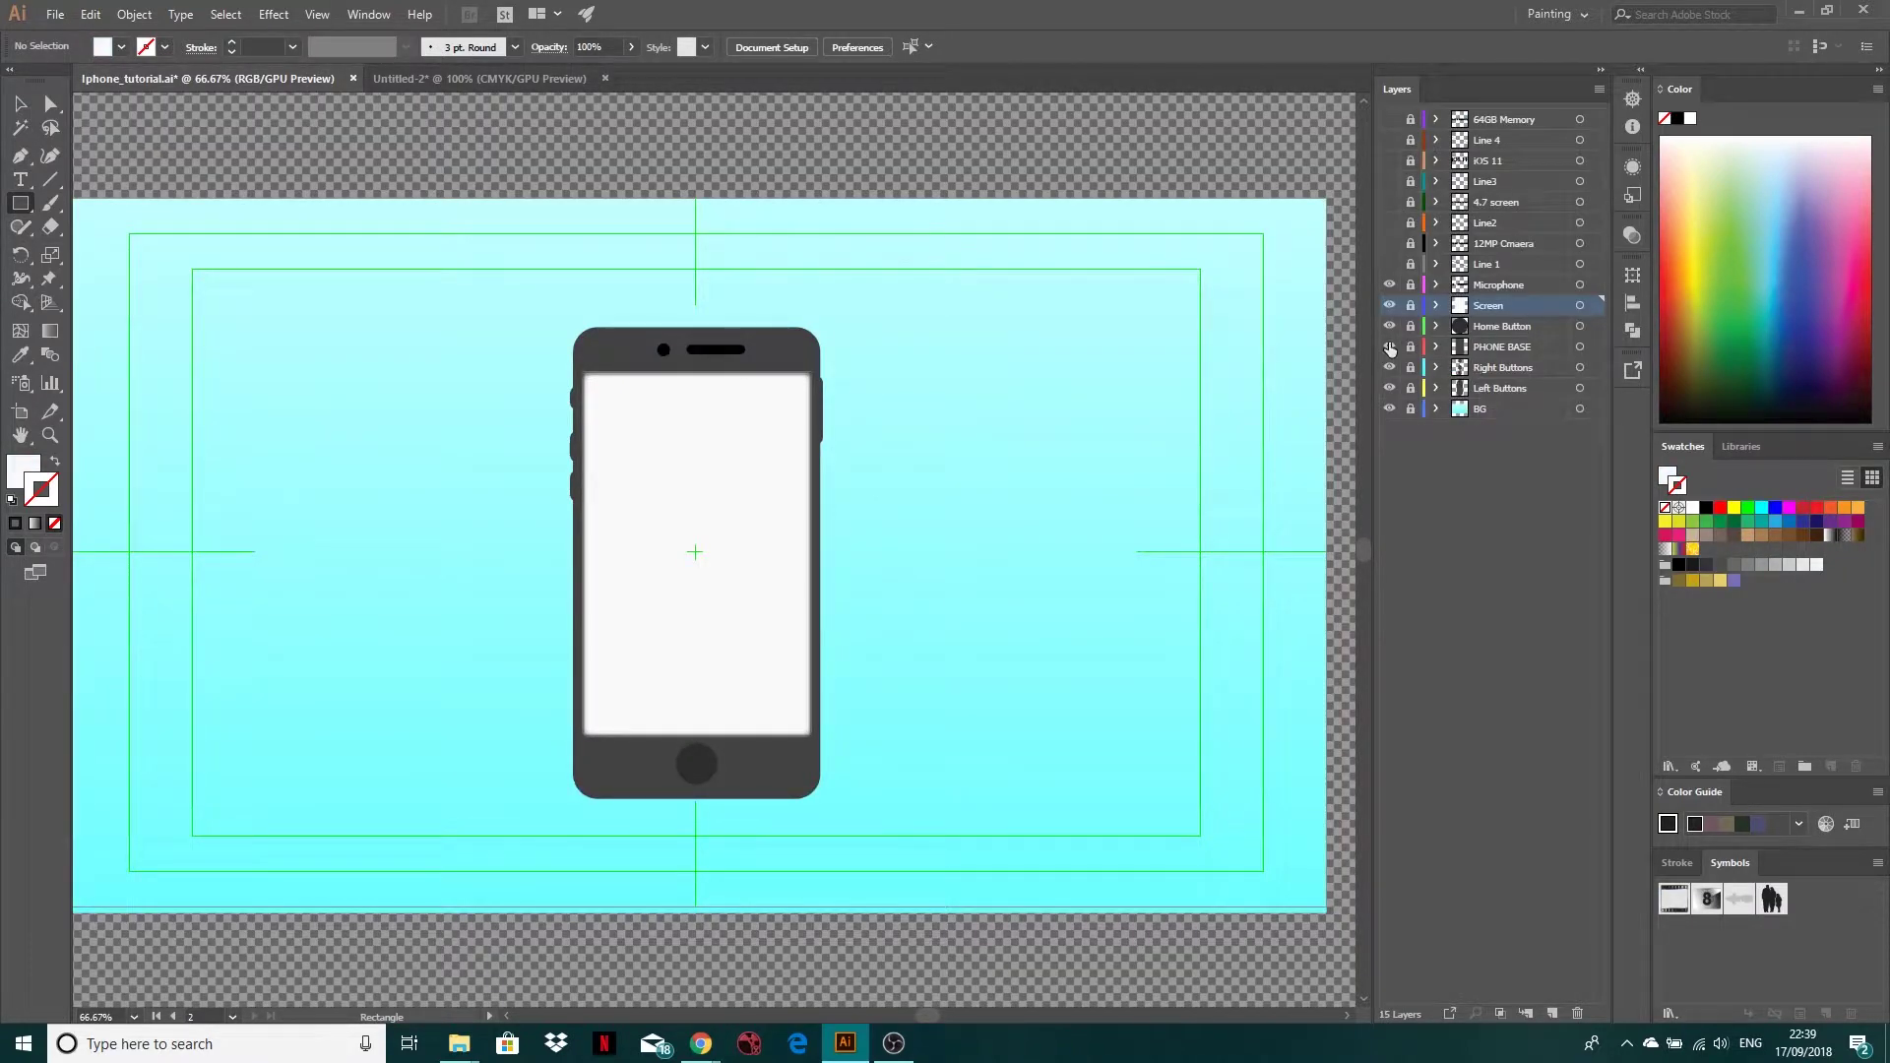
pyautogui.click(1391, 346)
pyautogui.click(1390, 346)
pyautogui.click(510, 81)
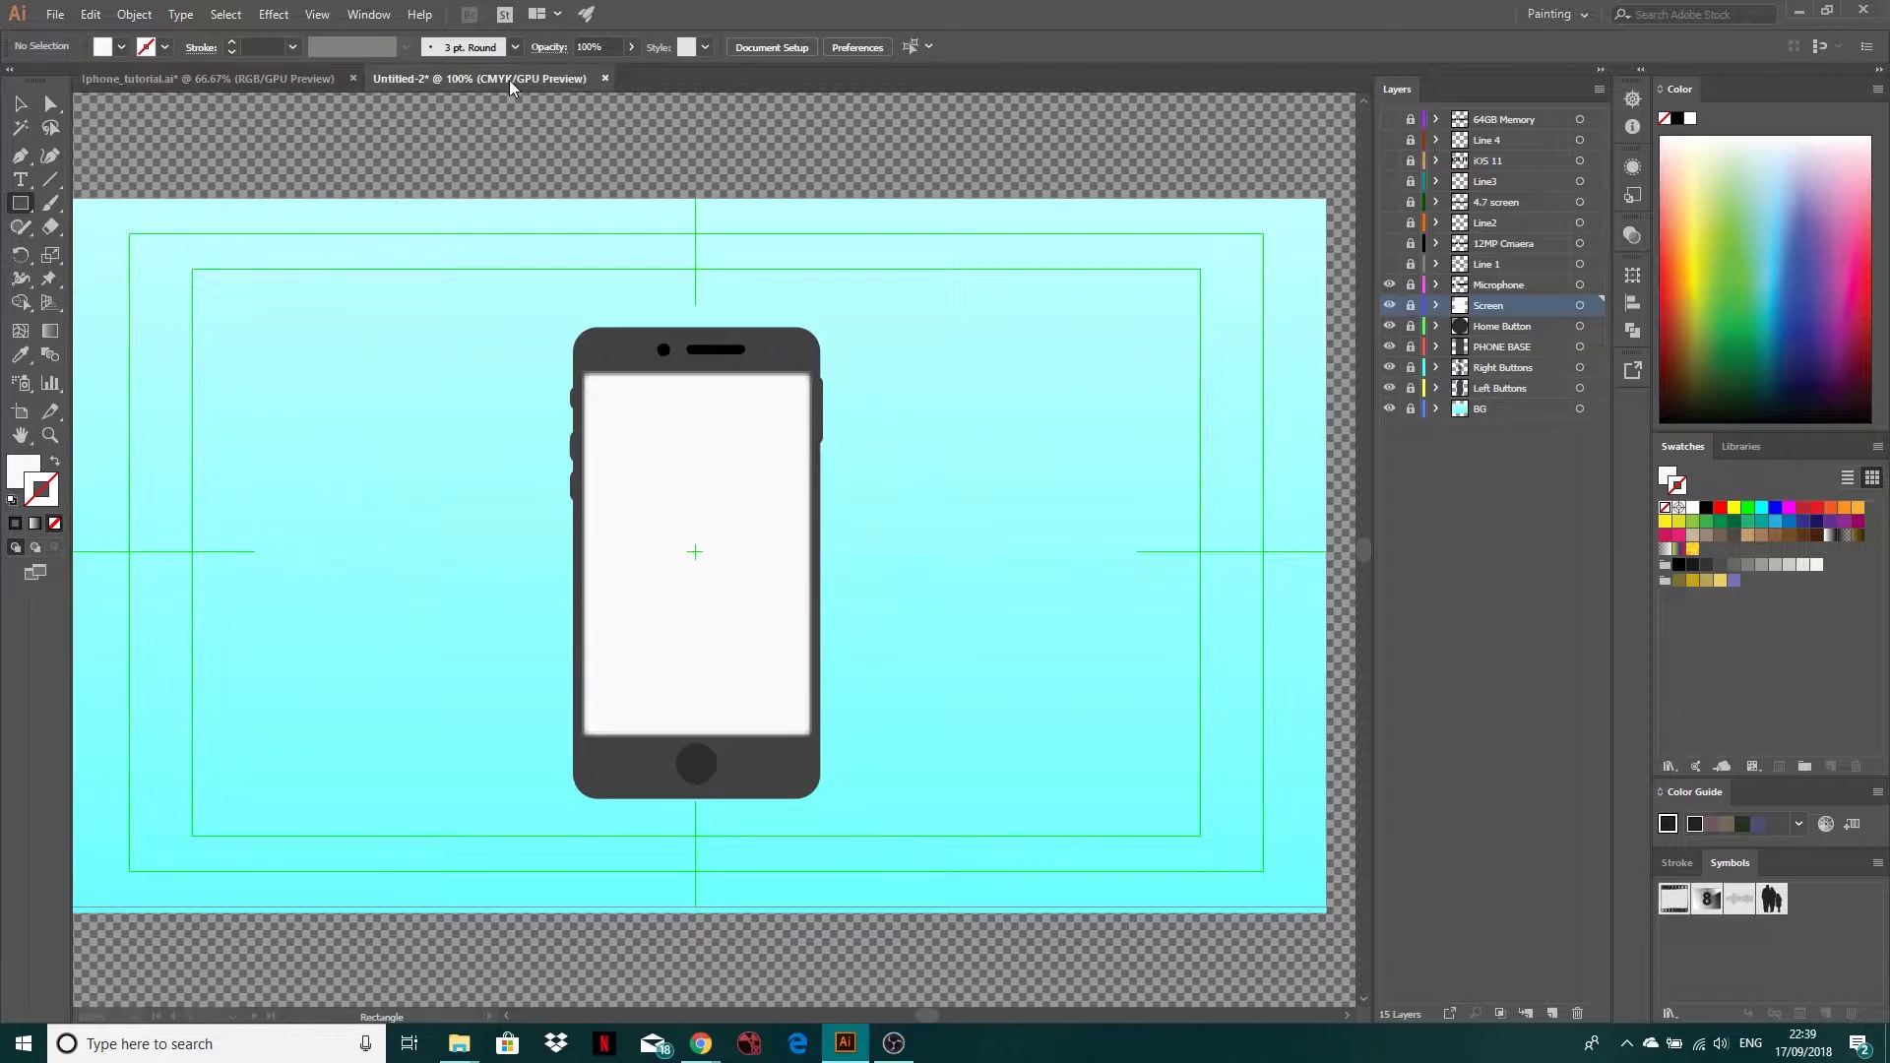
pyautogui.click(1551, 1008)
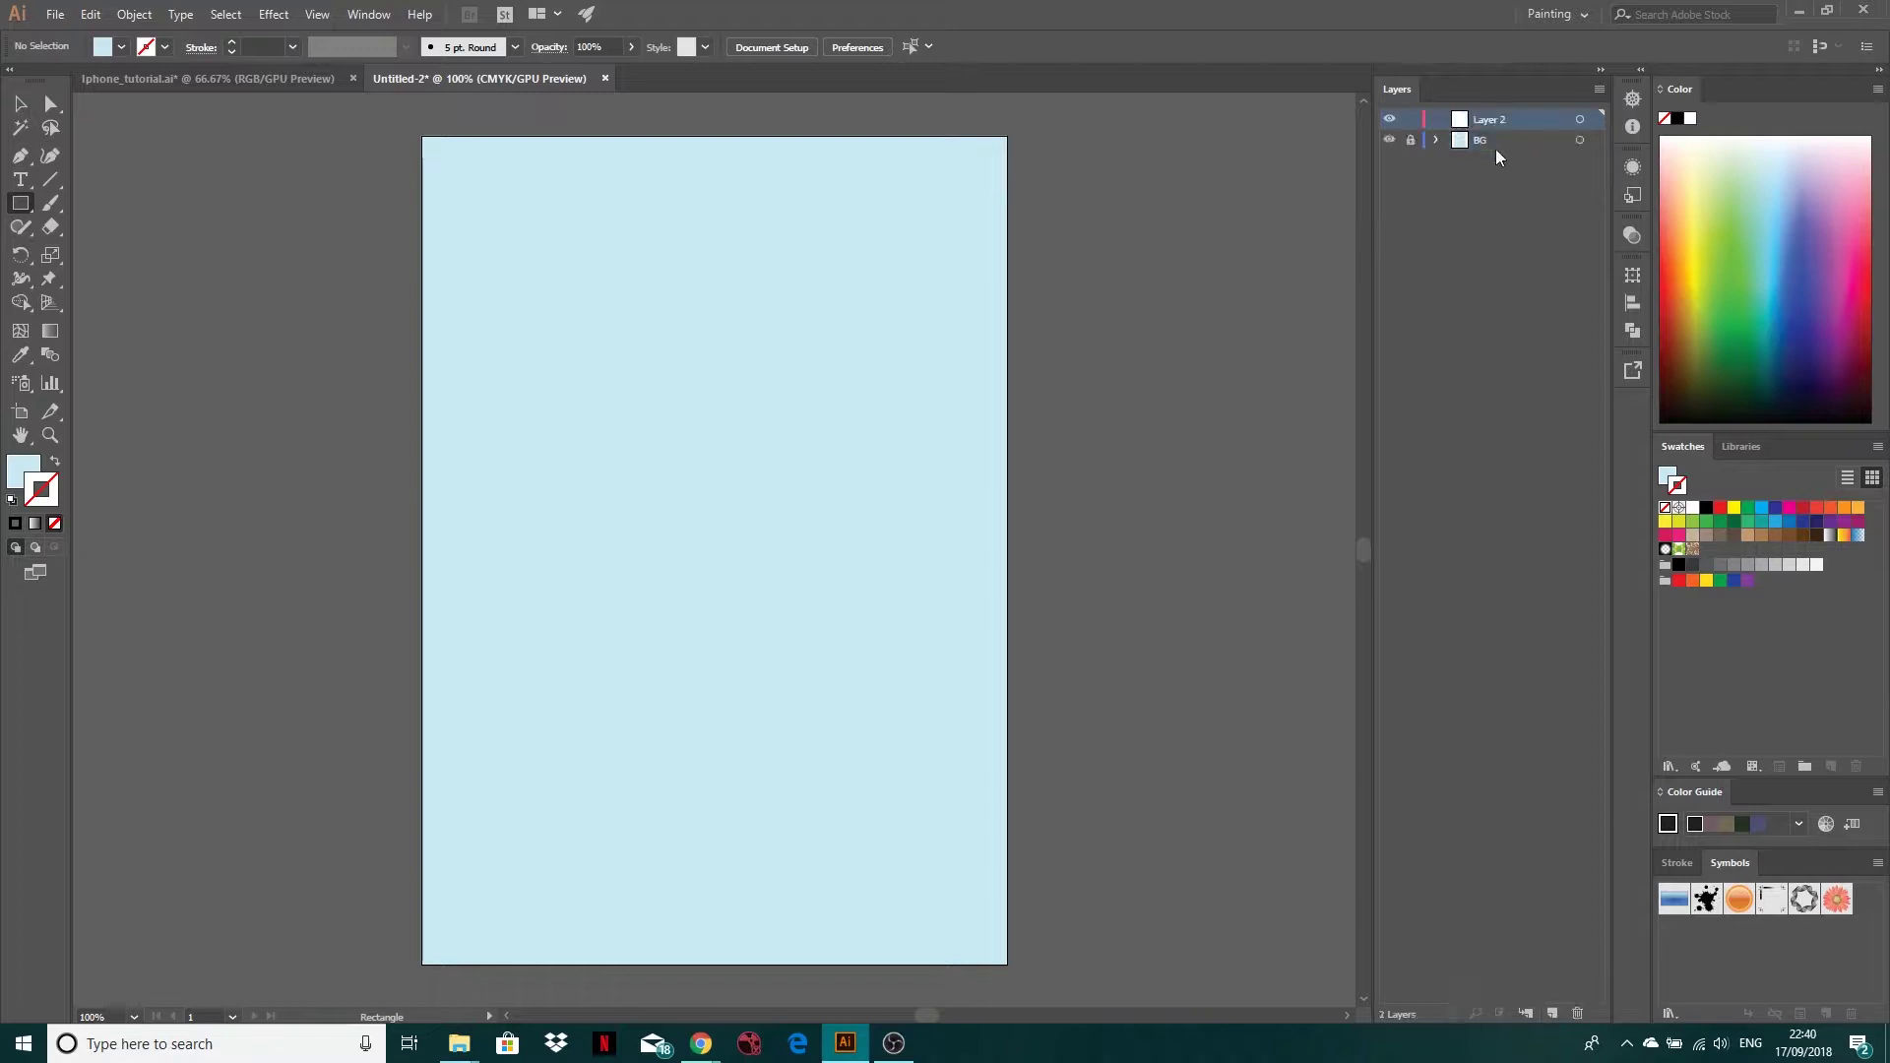
pyautogui.doubleClick(1494, 117)
pyautogui.write('Phoine')
pyautogui.press('BackSpace')
pyautogui.press('BackSpace')
pyautogui.press('BackSpace')
pyautogui.write('ne Base')
pyautogui.click(1480, 215)
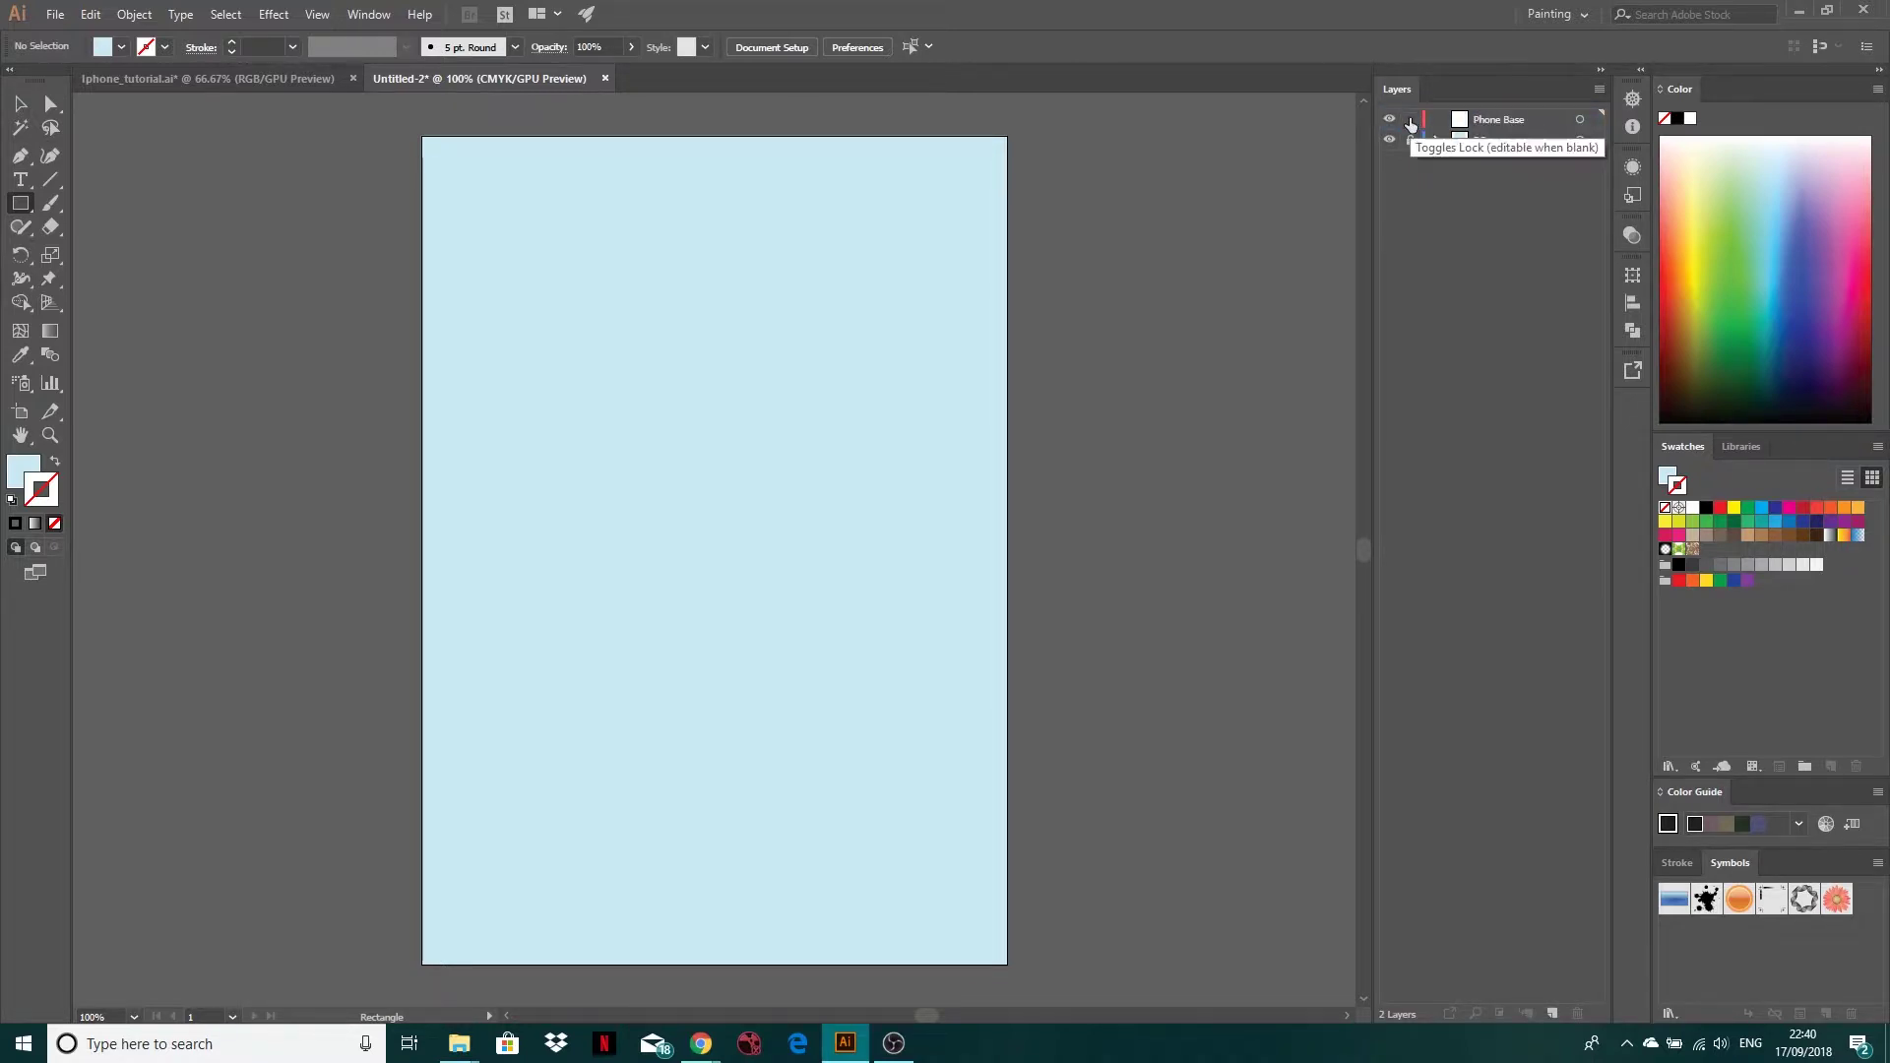
# Draw a dark grey (5B5B5B) rounded rectangle of about 96 x 182 mm near the artboard's centre as the phone body
pyautogui.click(23, 210)
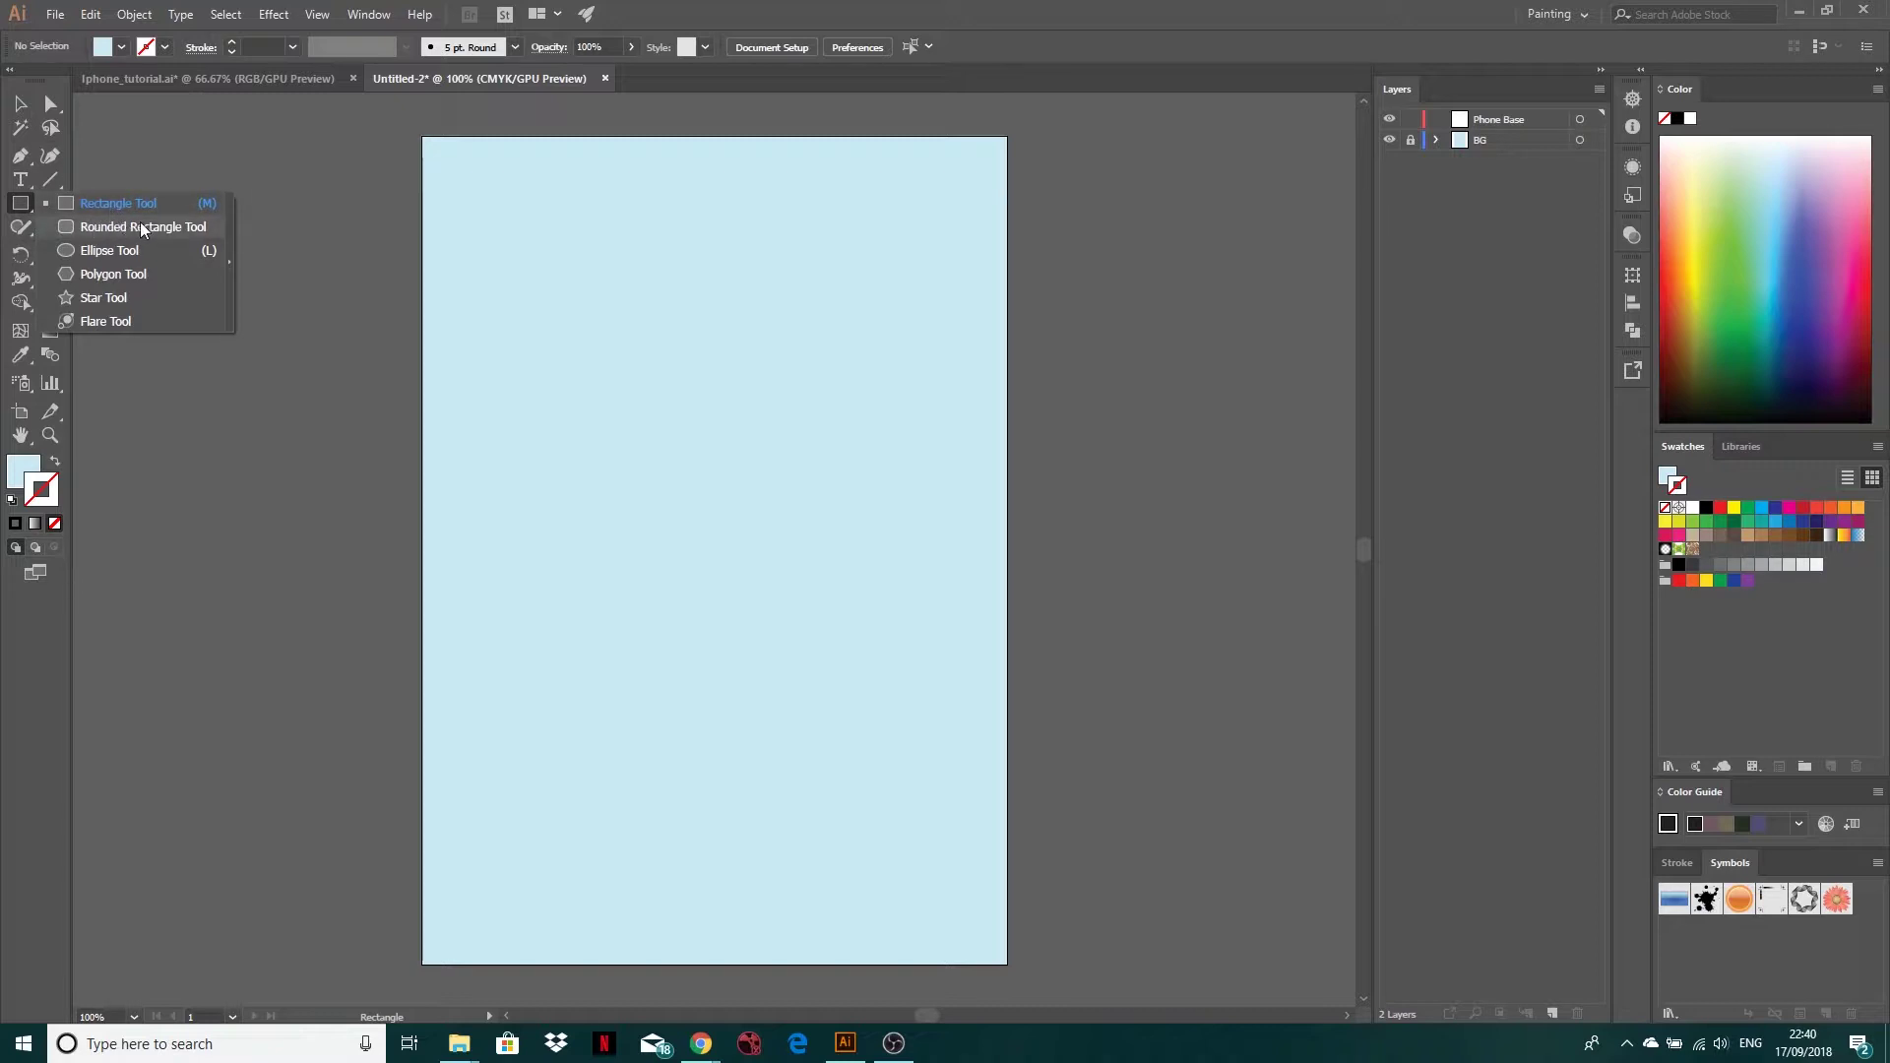
pyautogui.click(141, 227)
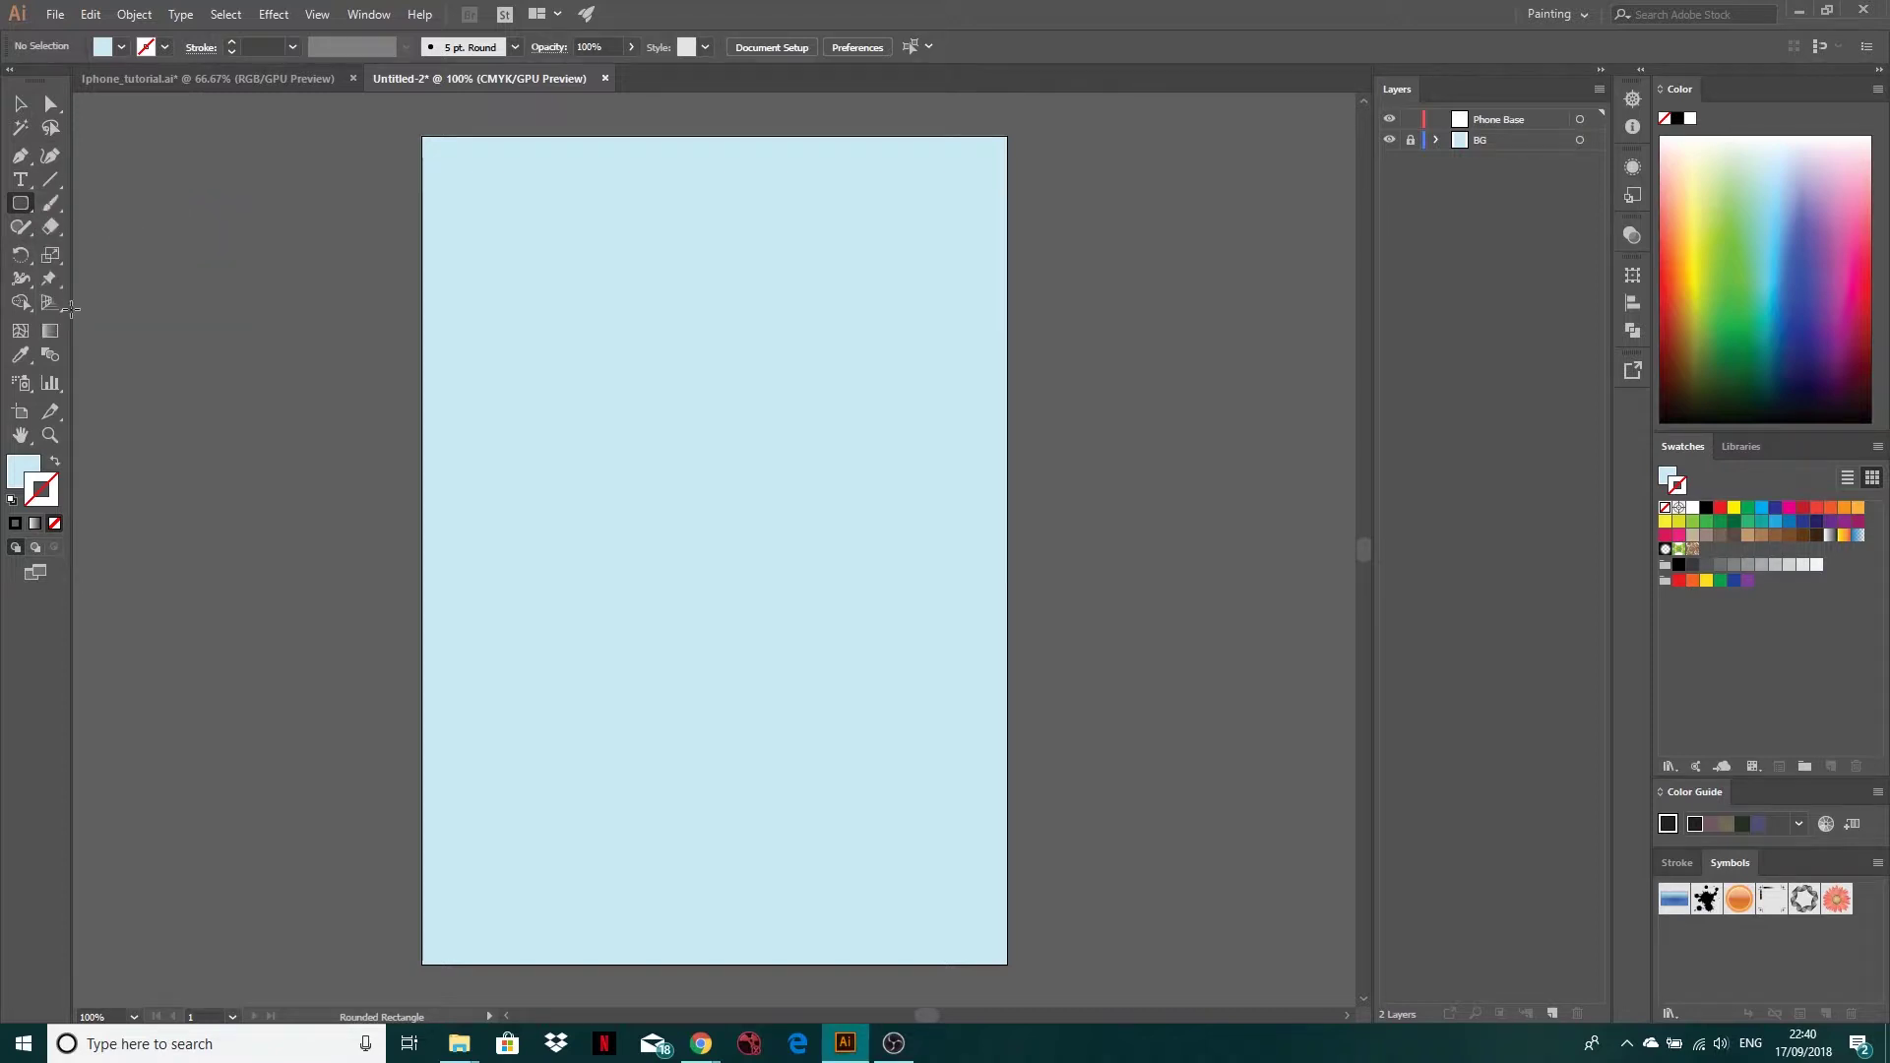
pyautogui.click(26, 471)
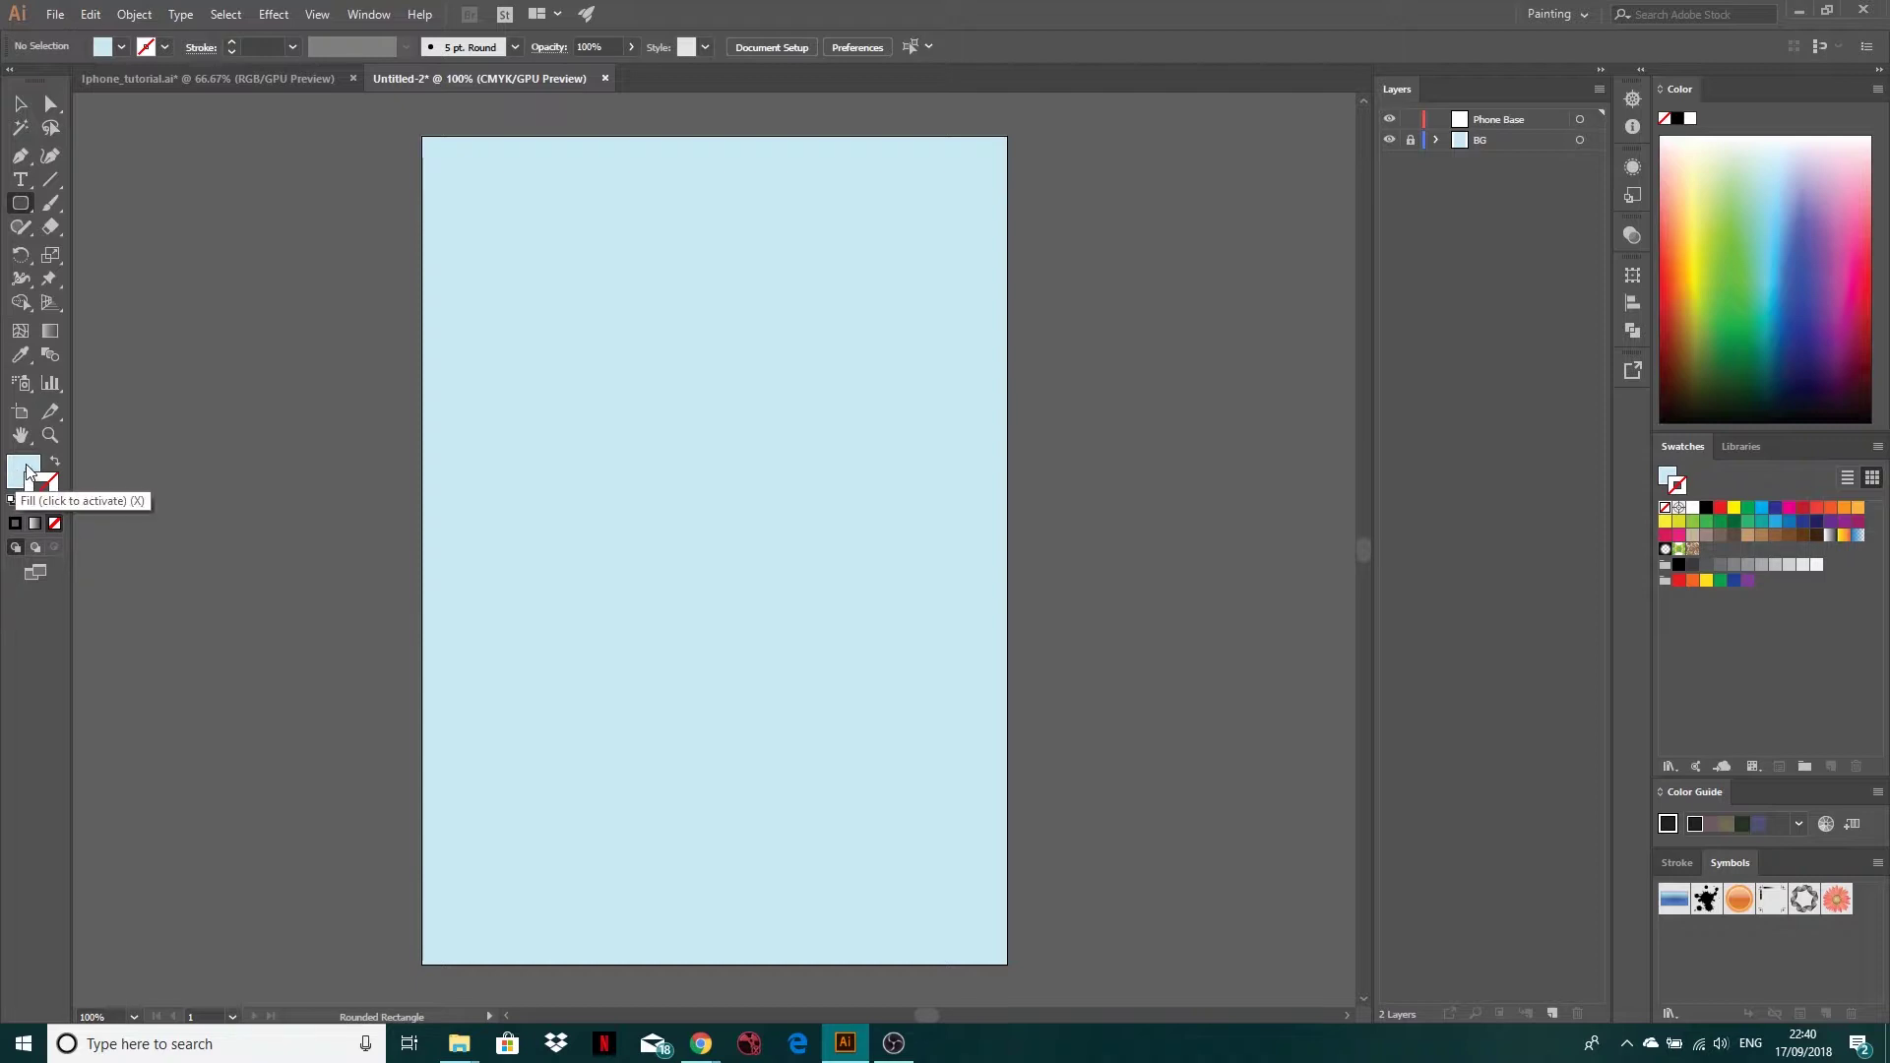
pyautogui.doubleClick(26, 470)
pyautogui.moveTo(650, 301); pyautogui.dragTo(622, 298)
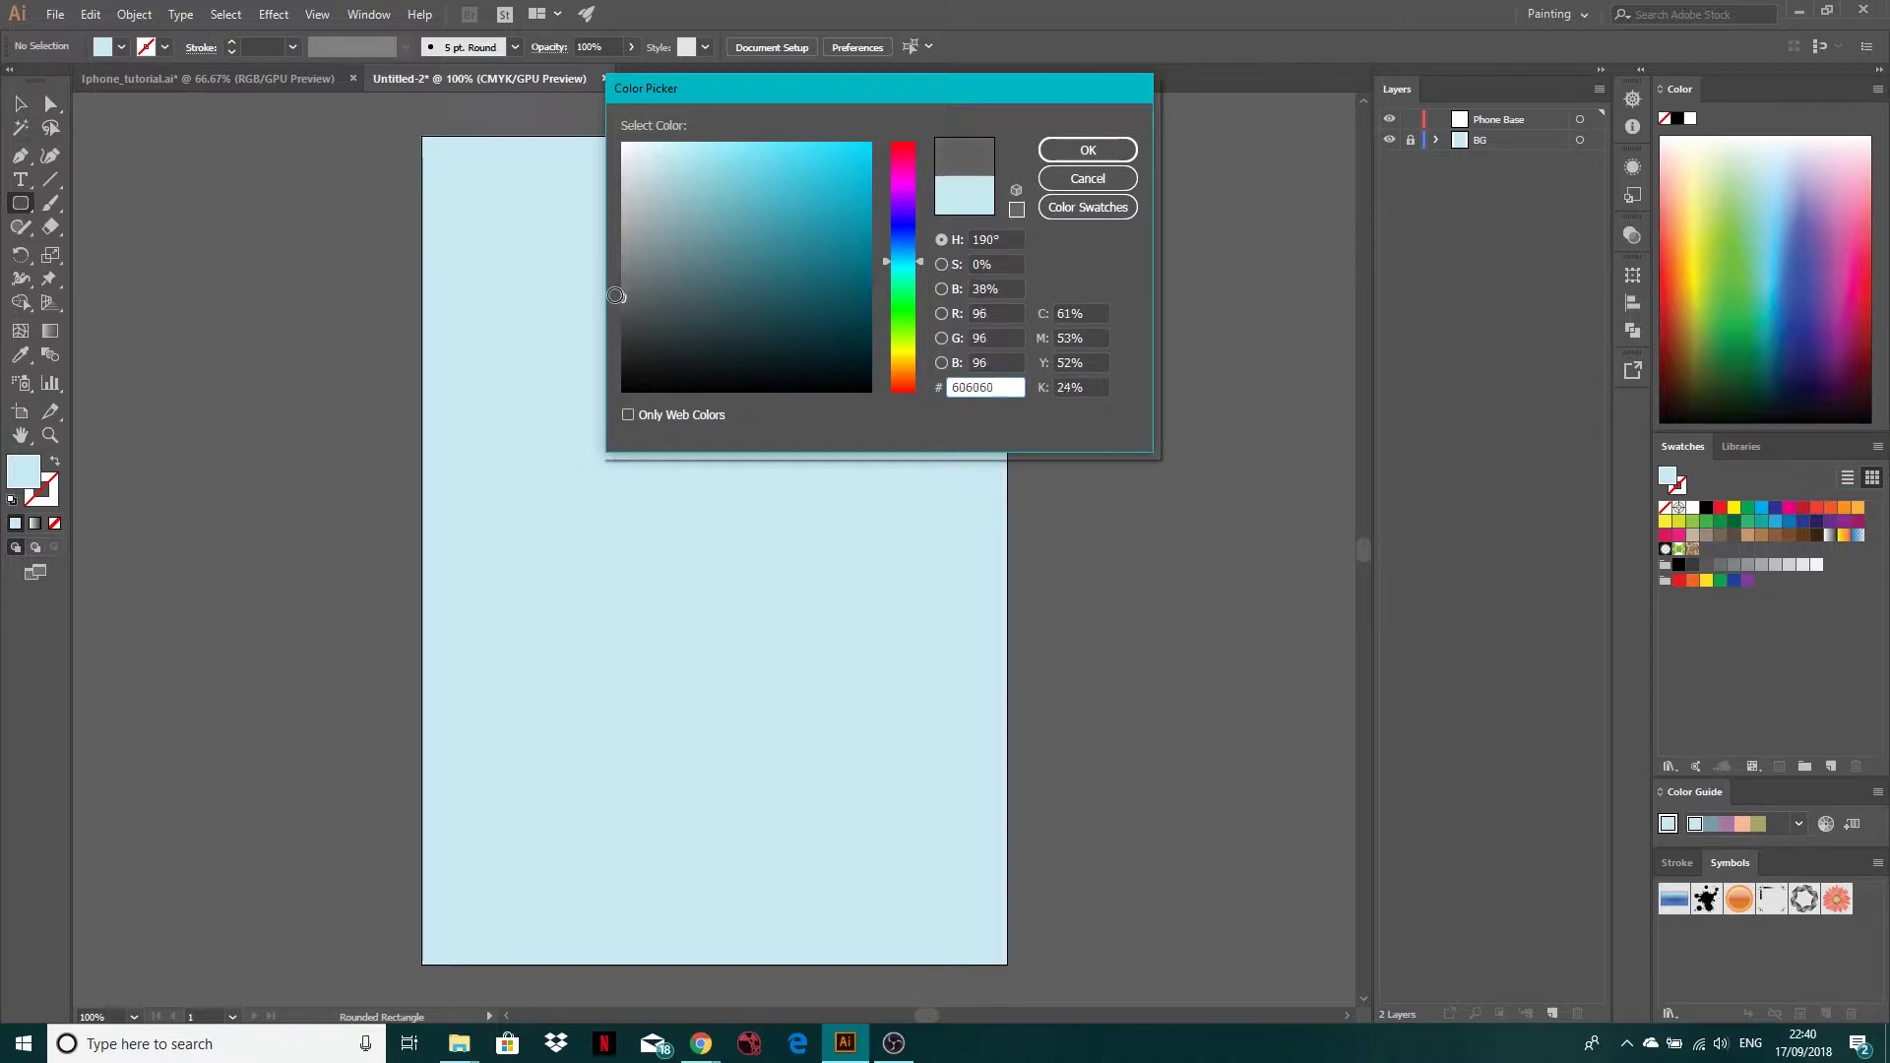
pyautogui.click(1080, 151)
pyautogui.moveTo(559, 293); pyautogui.dragTo(827, 800)
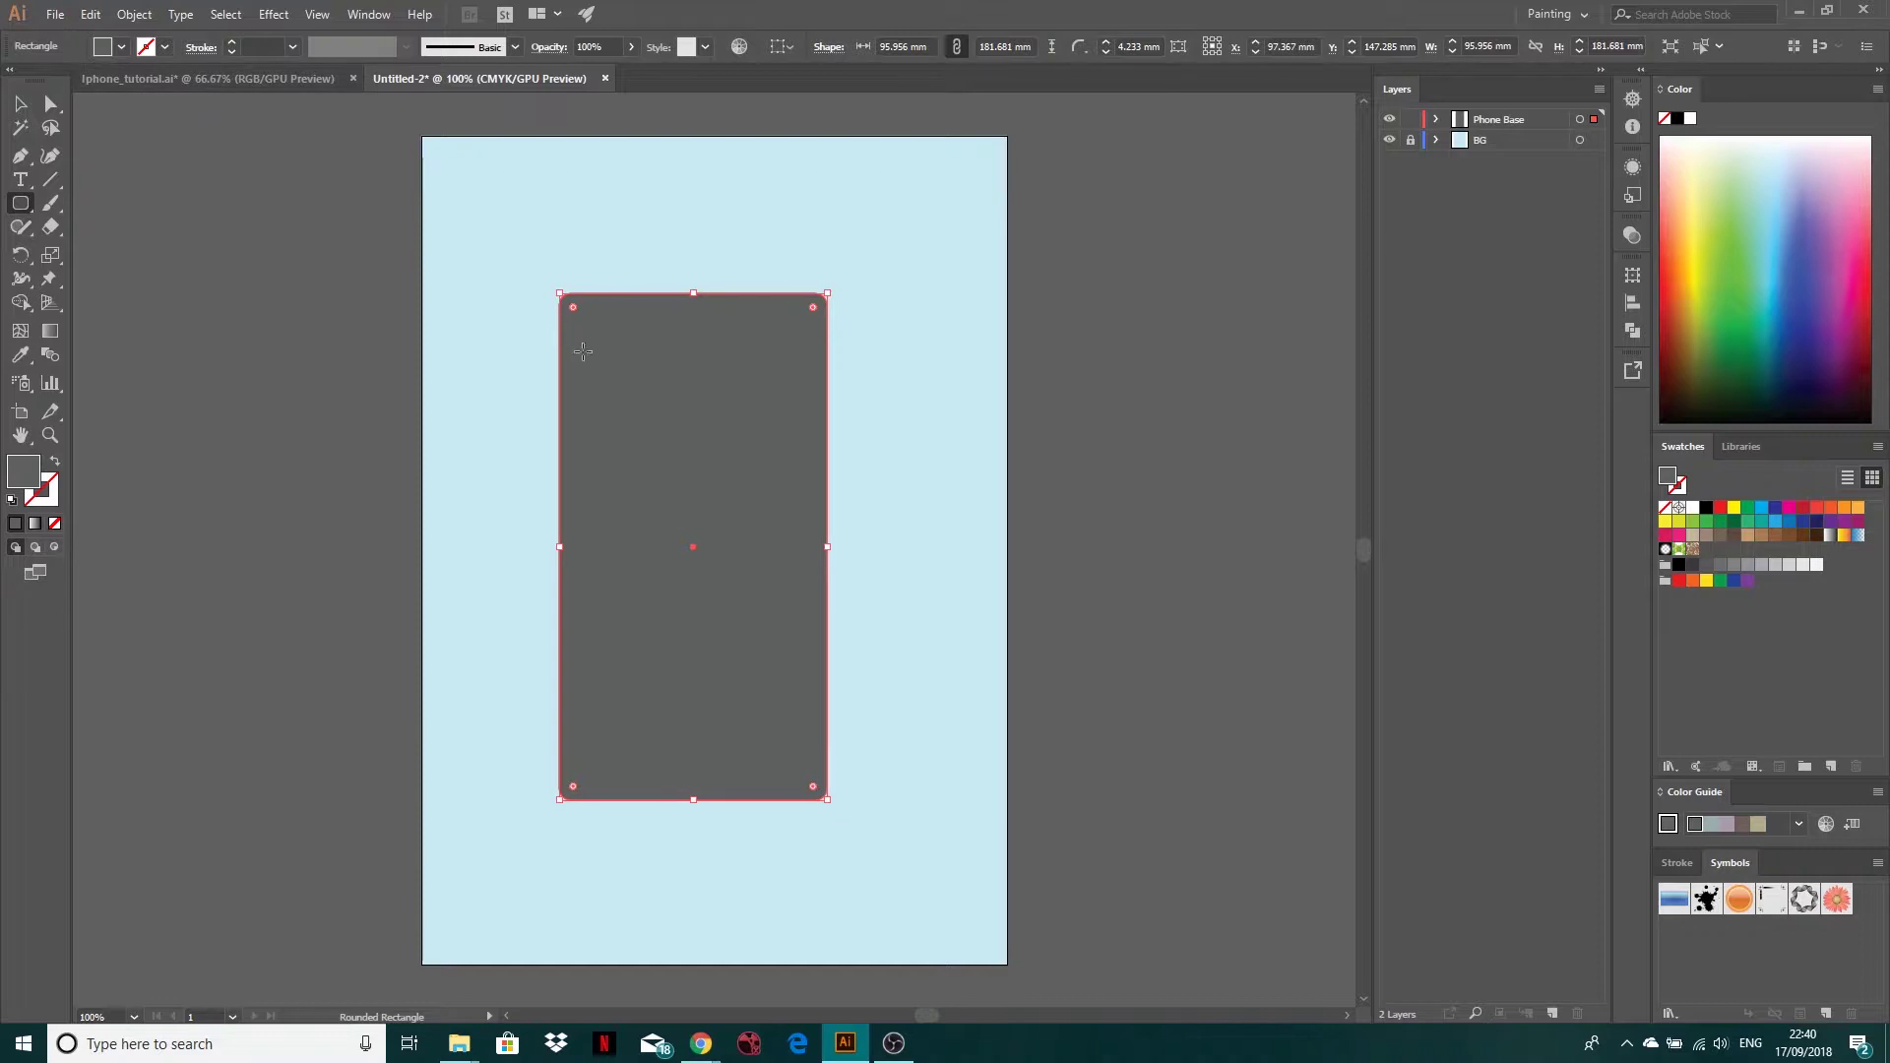
# Round the phone body's four corners to a radius of about 11.8 mm and deselect the shape
pyautogui.click(21, 106)
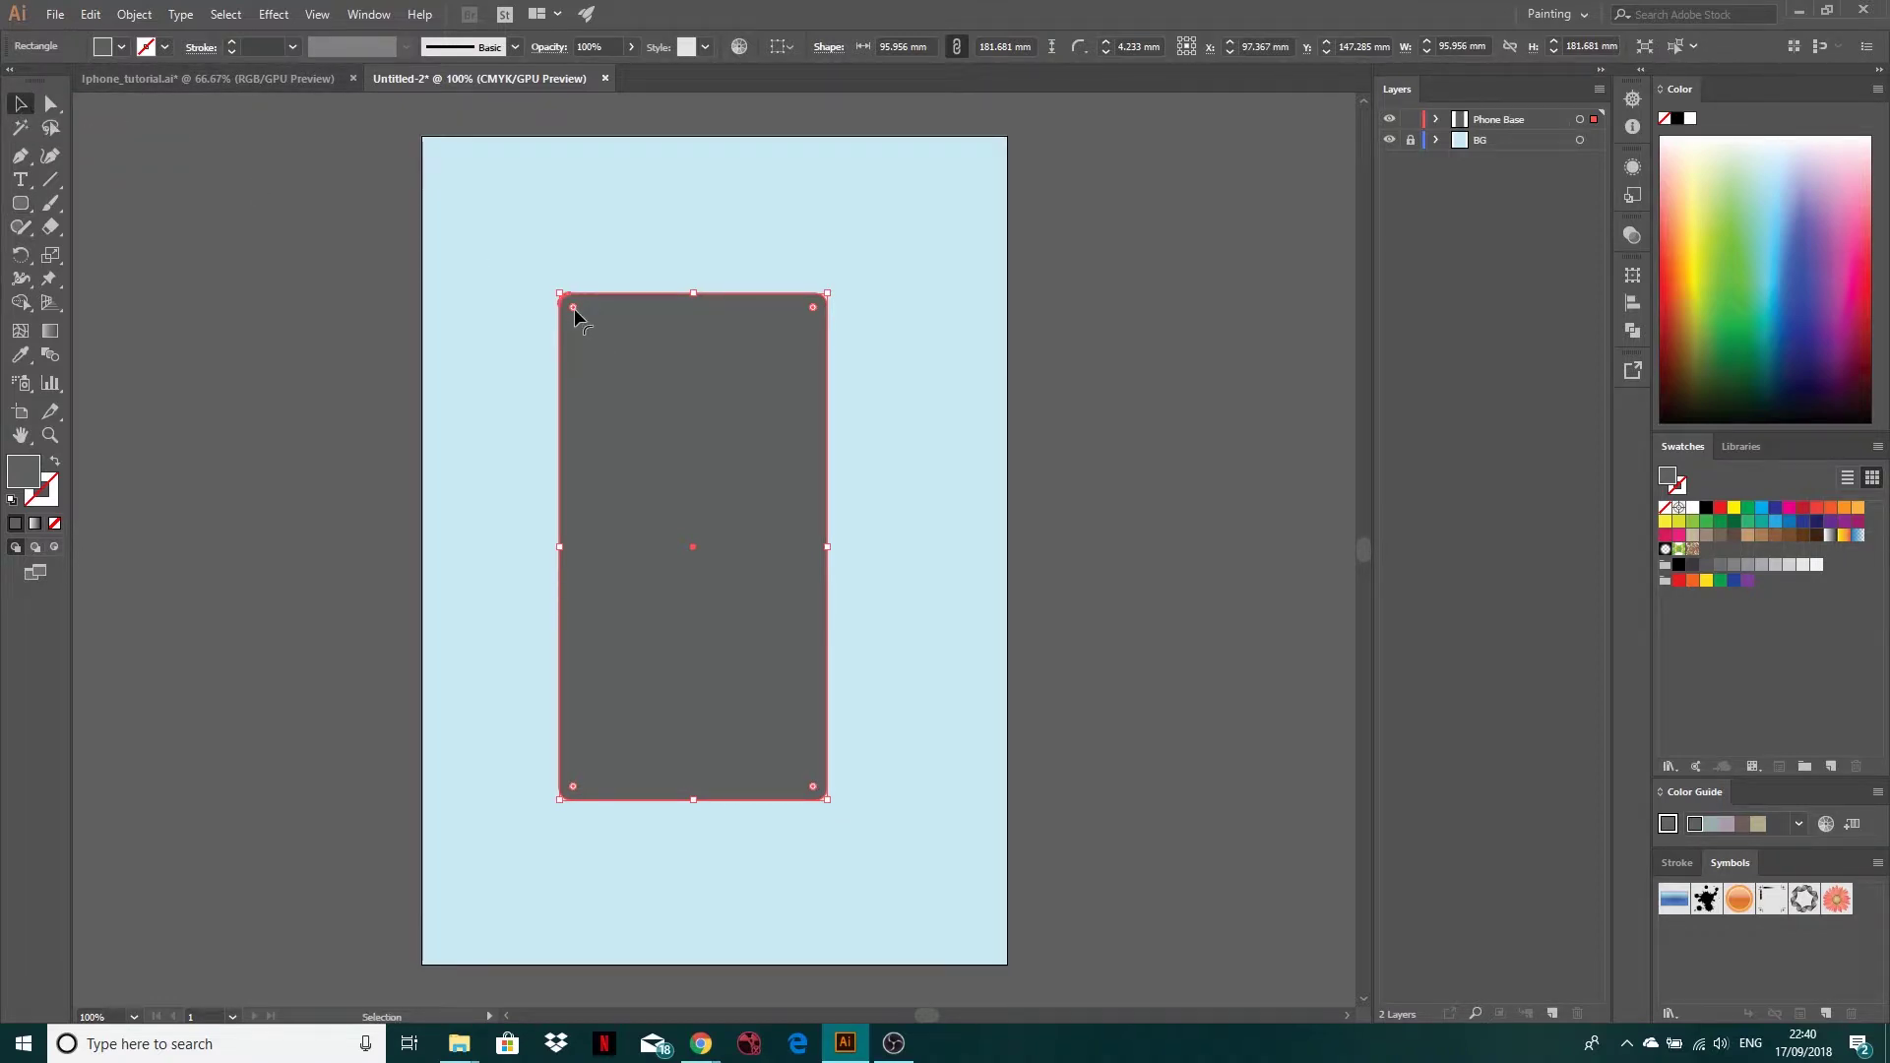
pyautogui.moveTo(587, 323); pyautogui.dragTo(702, 466)
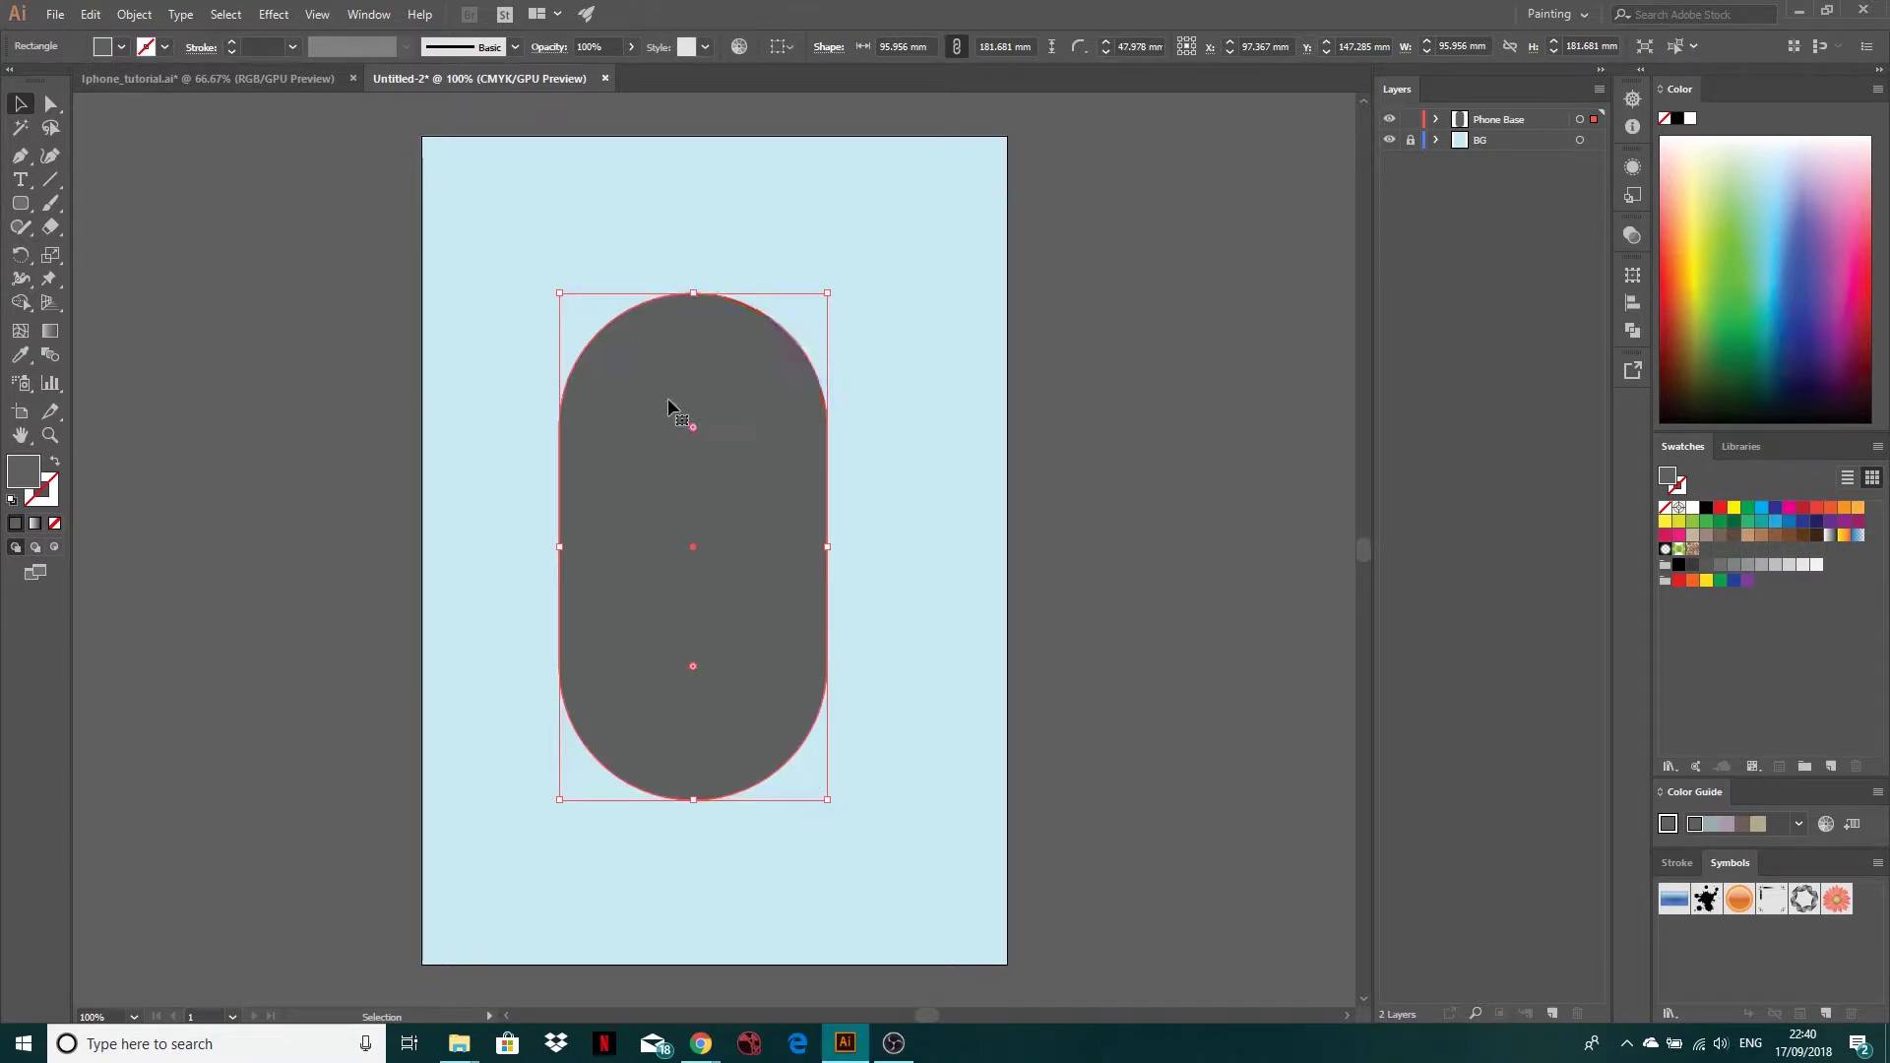
pyautogui.moveTo(694, 431); pyautogui.dragTo(791, 323)
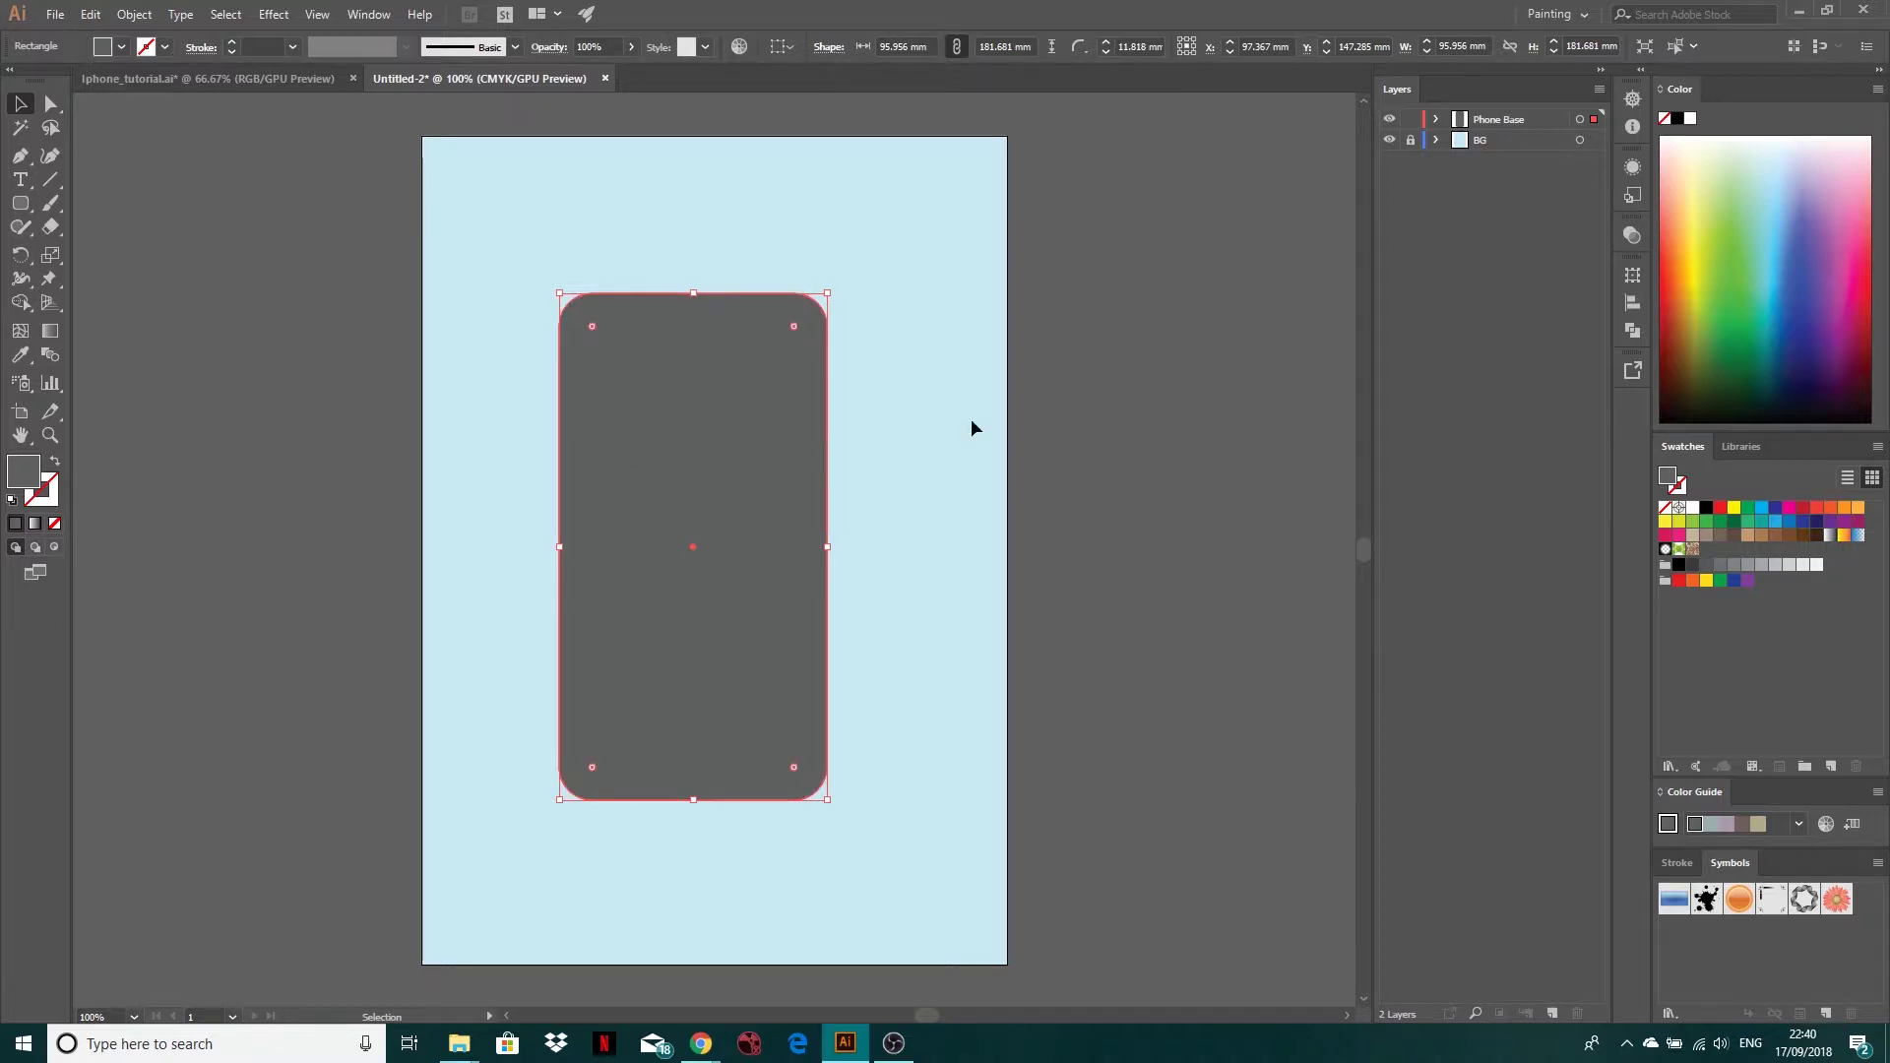
pyautogui.click(880, 353)
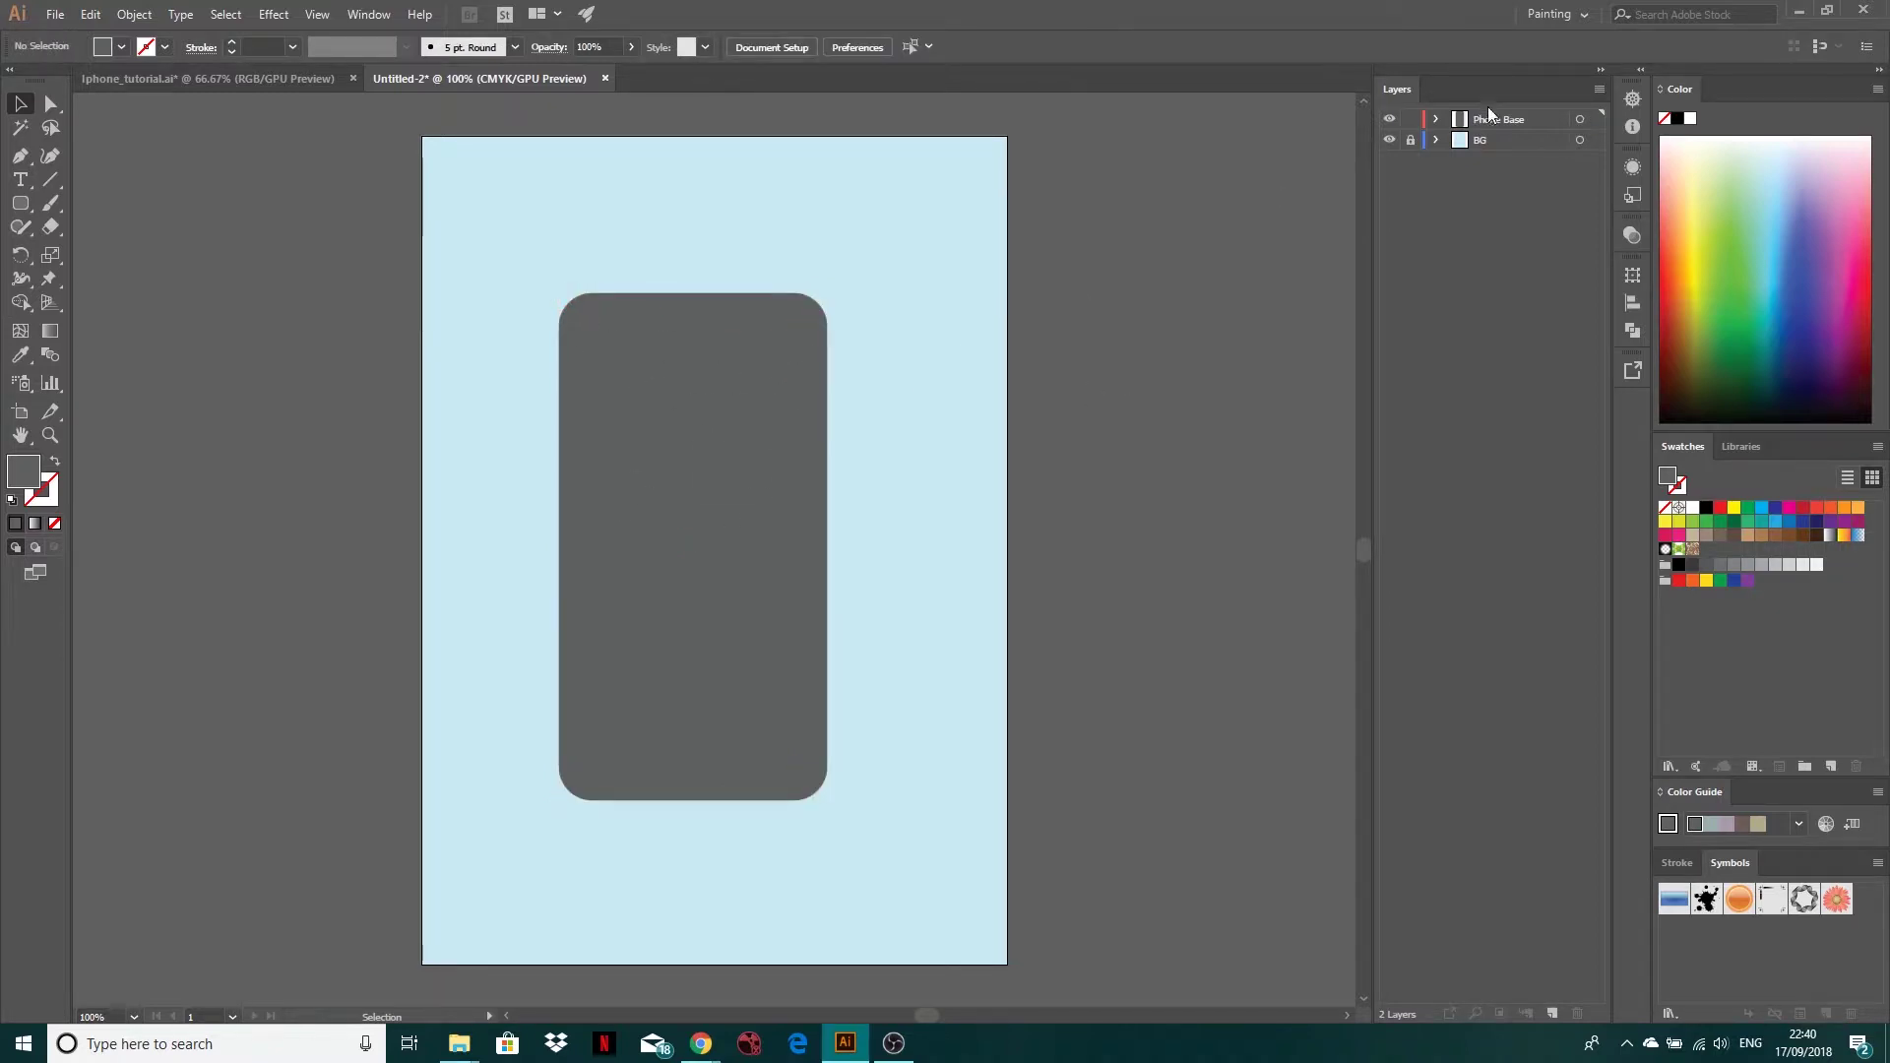
# Lock the Phone Base layer and check its content by hiding and showing it
pyautogui.click(1411, 119)
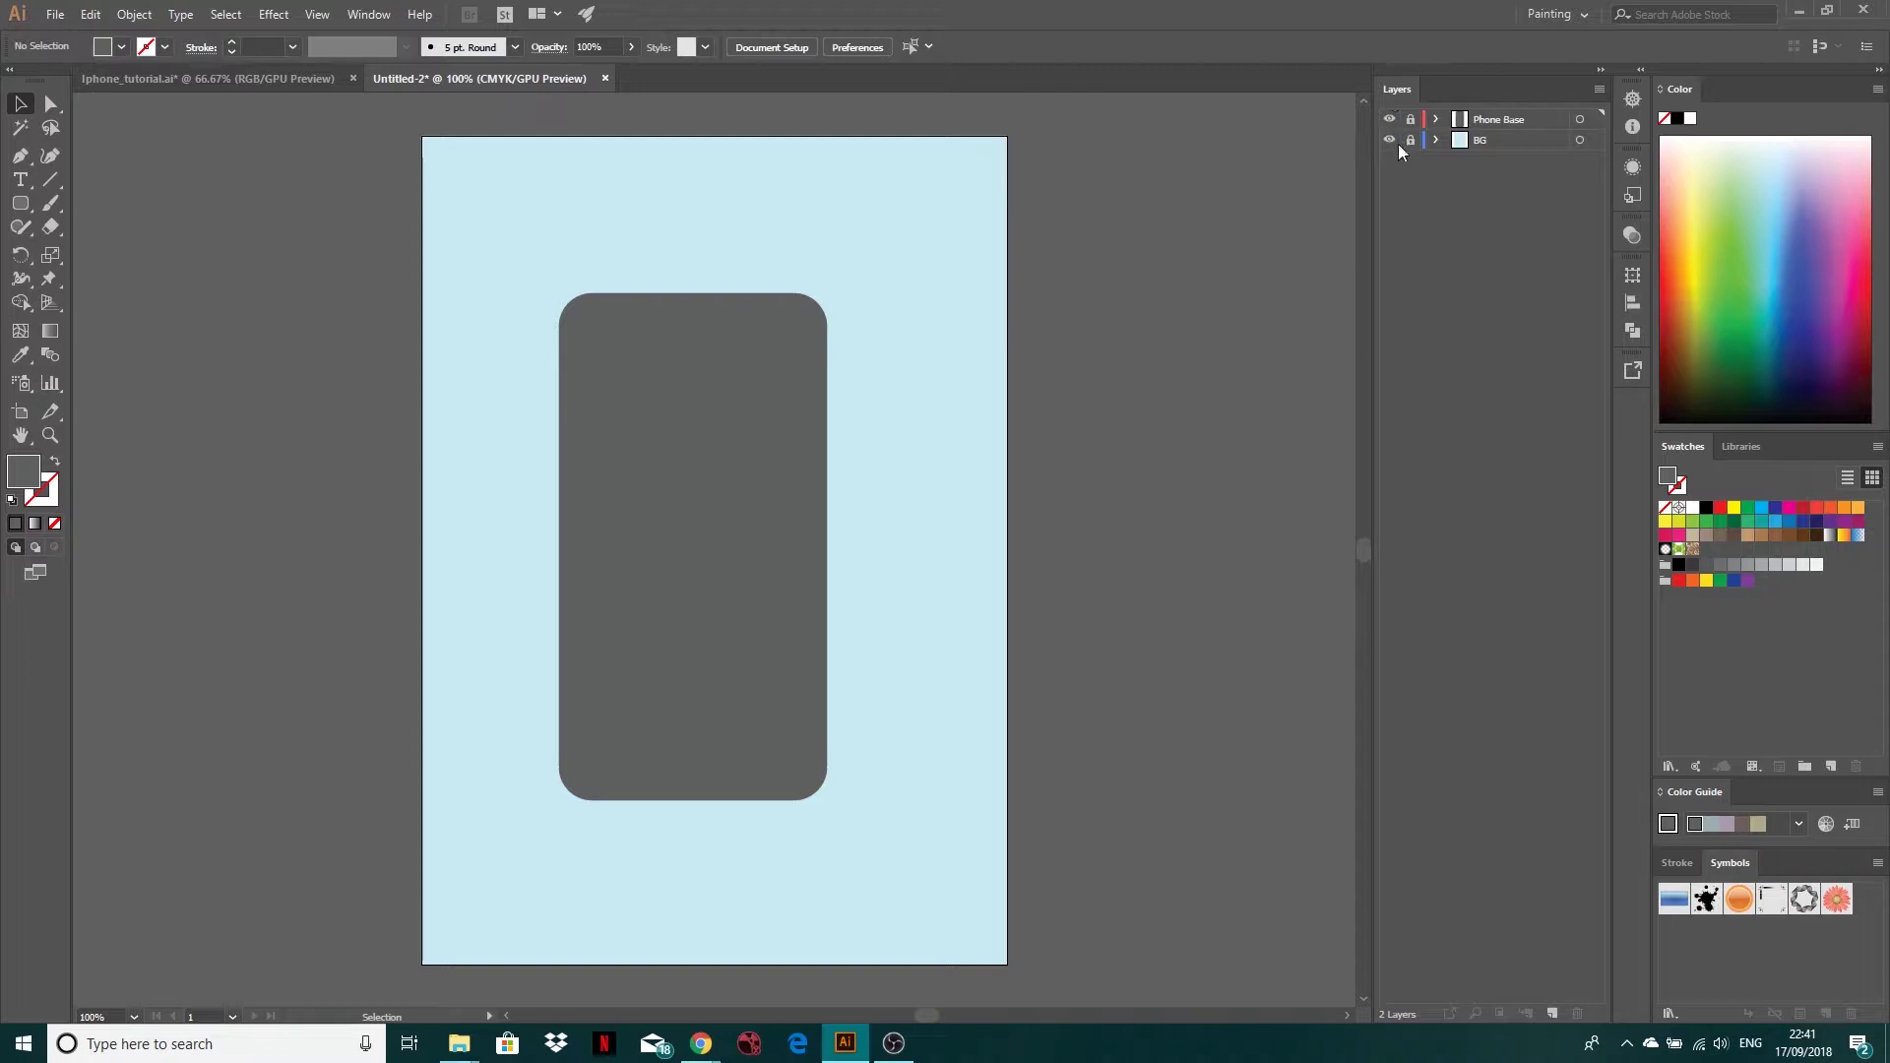
pyautogui.click(1411, 119)
pyautogui.click(1390, 119)
pyautogui.click(1390, 120)
# Add a new layer named Screen above the Phone Base layer
pyautogui.click(1554, 1013)
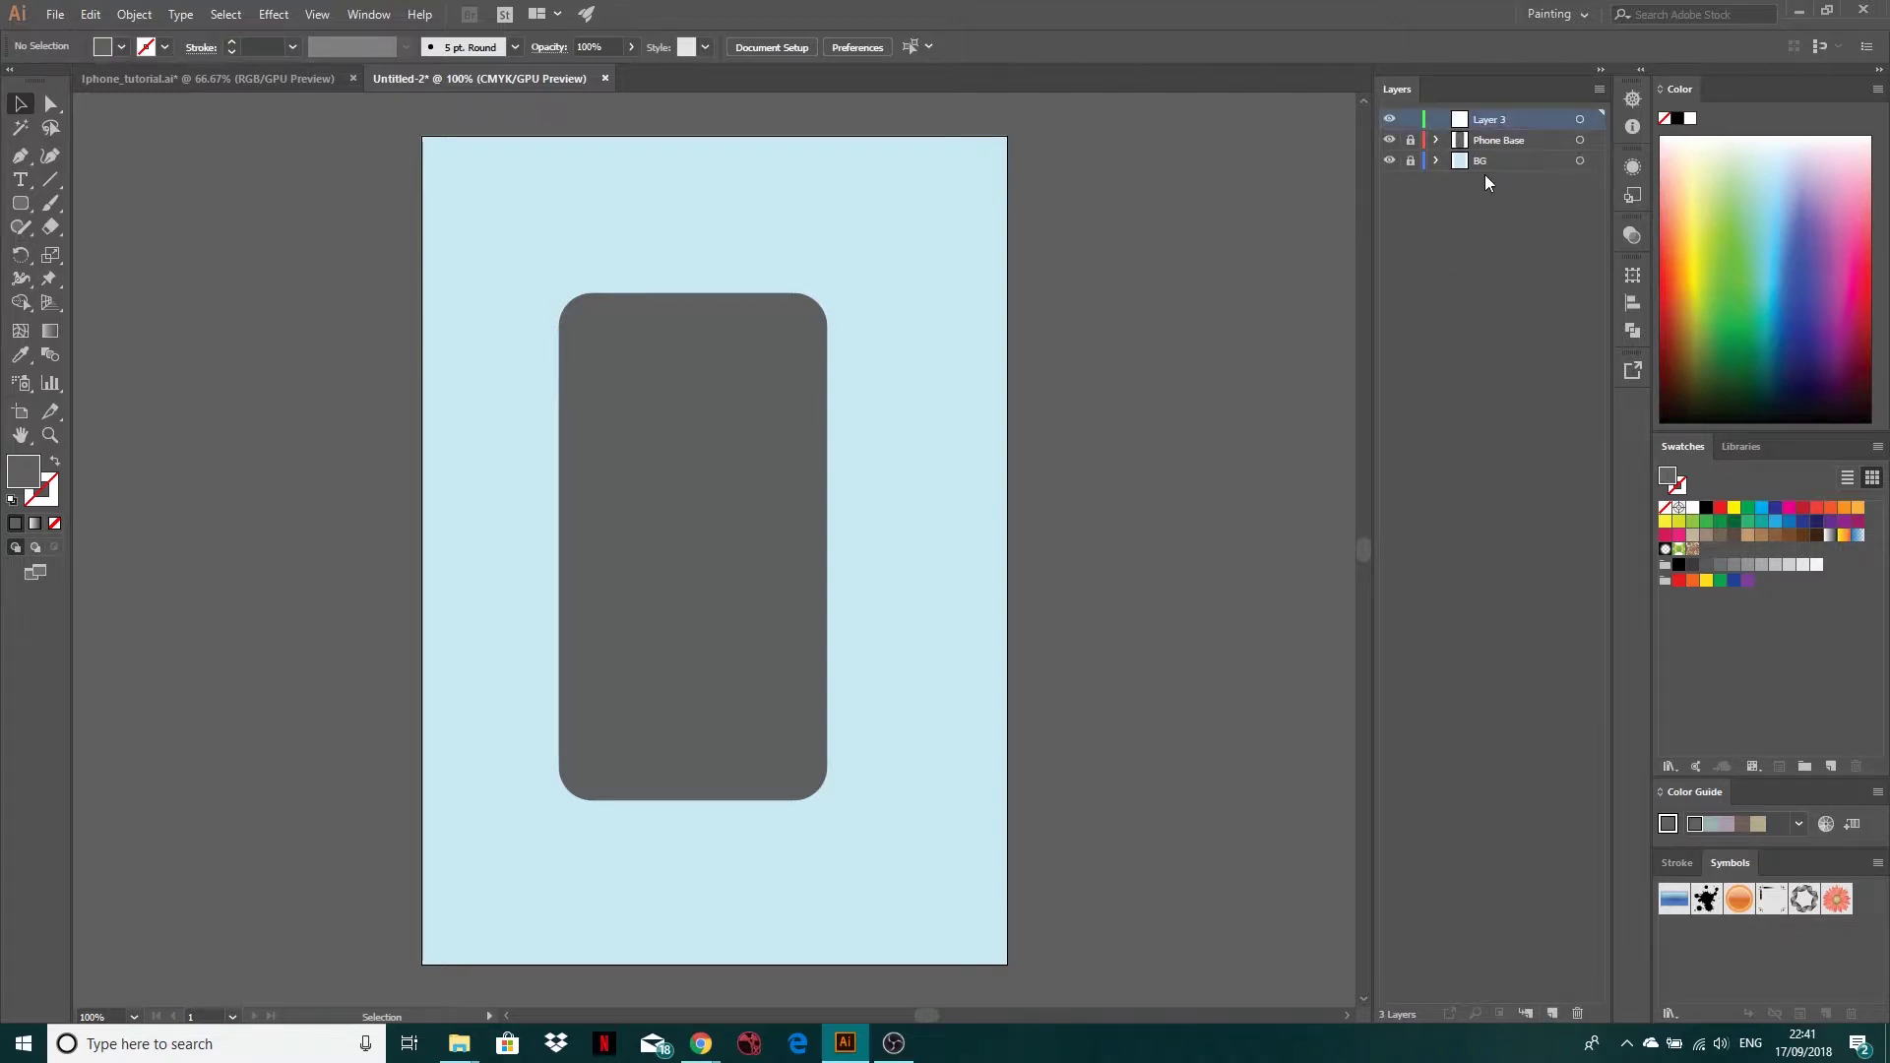
pyautogui.write('SCreen')
pyautogui.click(1484, 118)
pyautogui.write('c')
pyautogui.click(1527, 254)
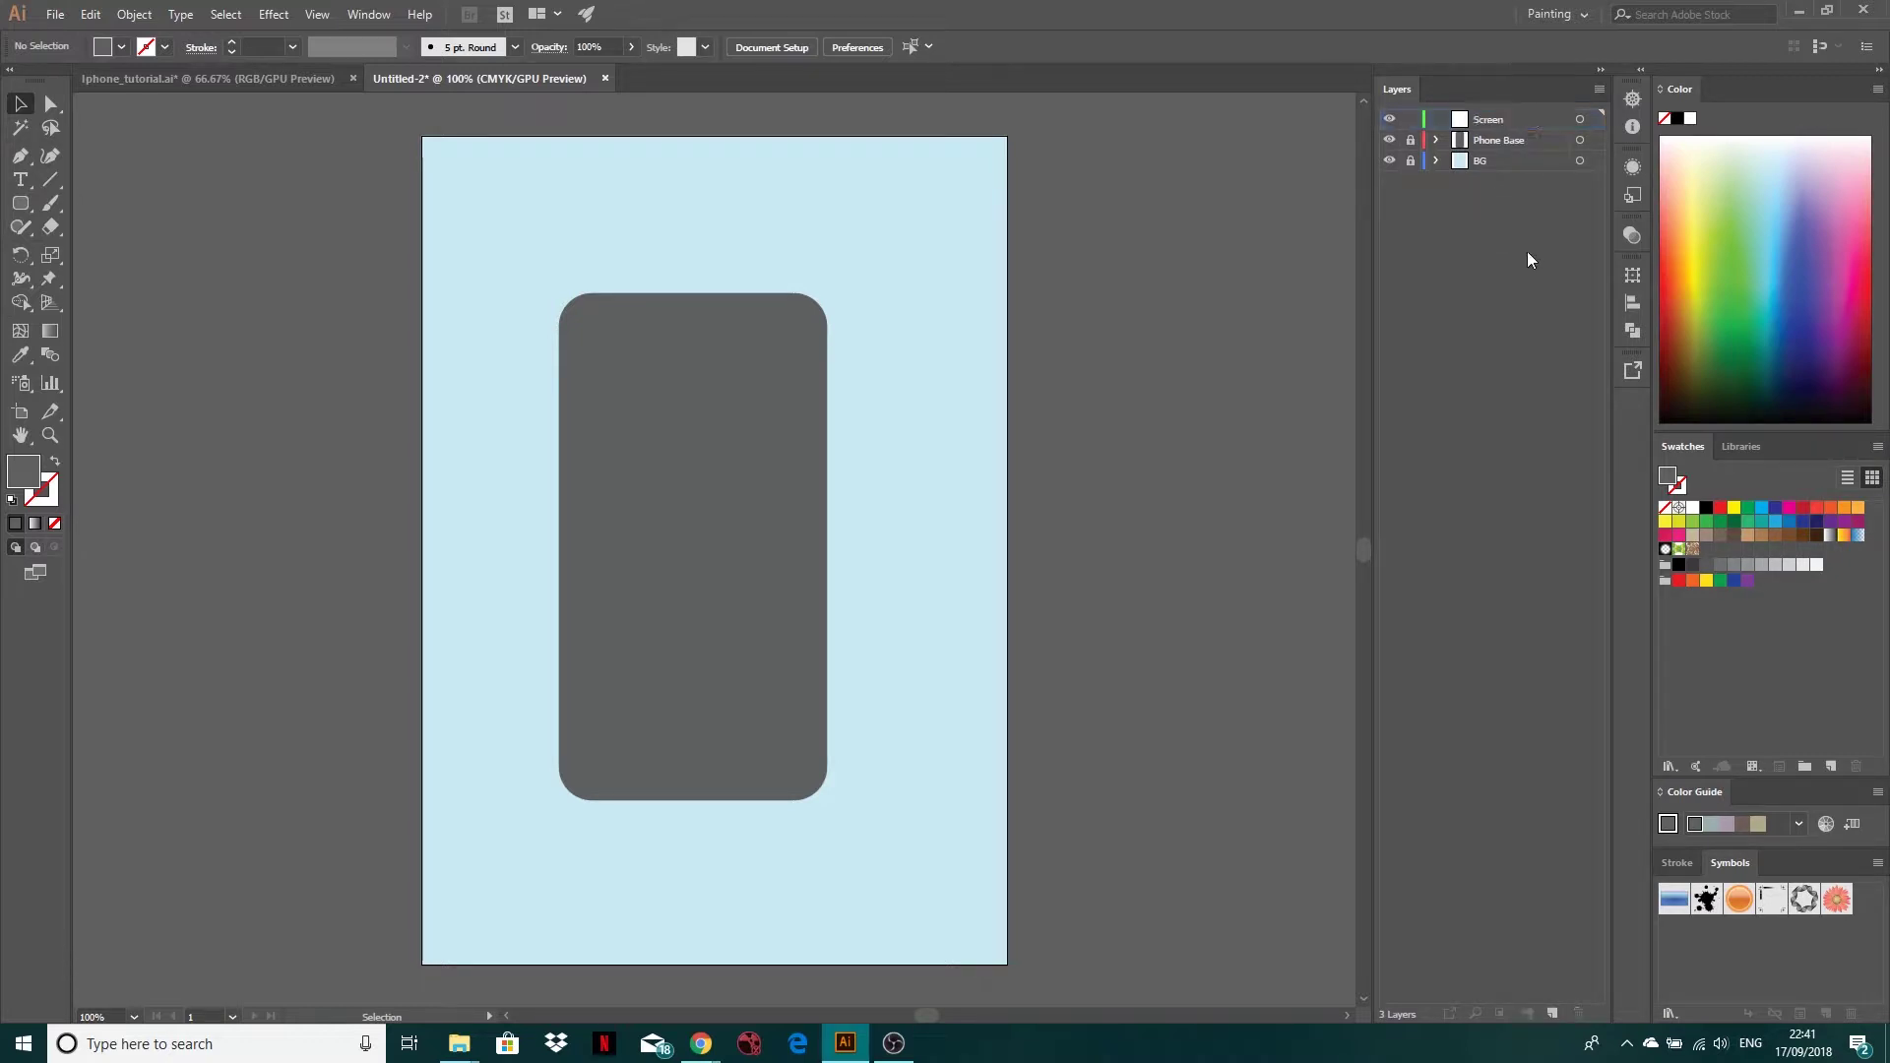
# Draw a white square-cornered rectangle of about 80 x 150 mm inside the phone body as its screen
pyautogui.click(21, 203)
pyautogui.click(24, 203)
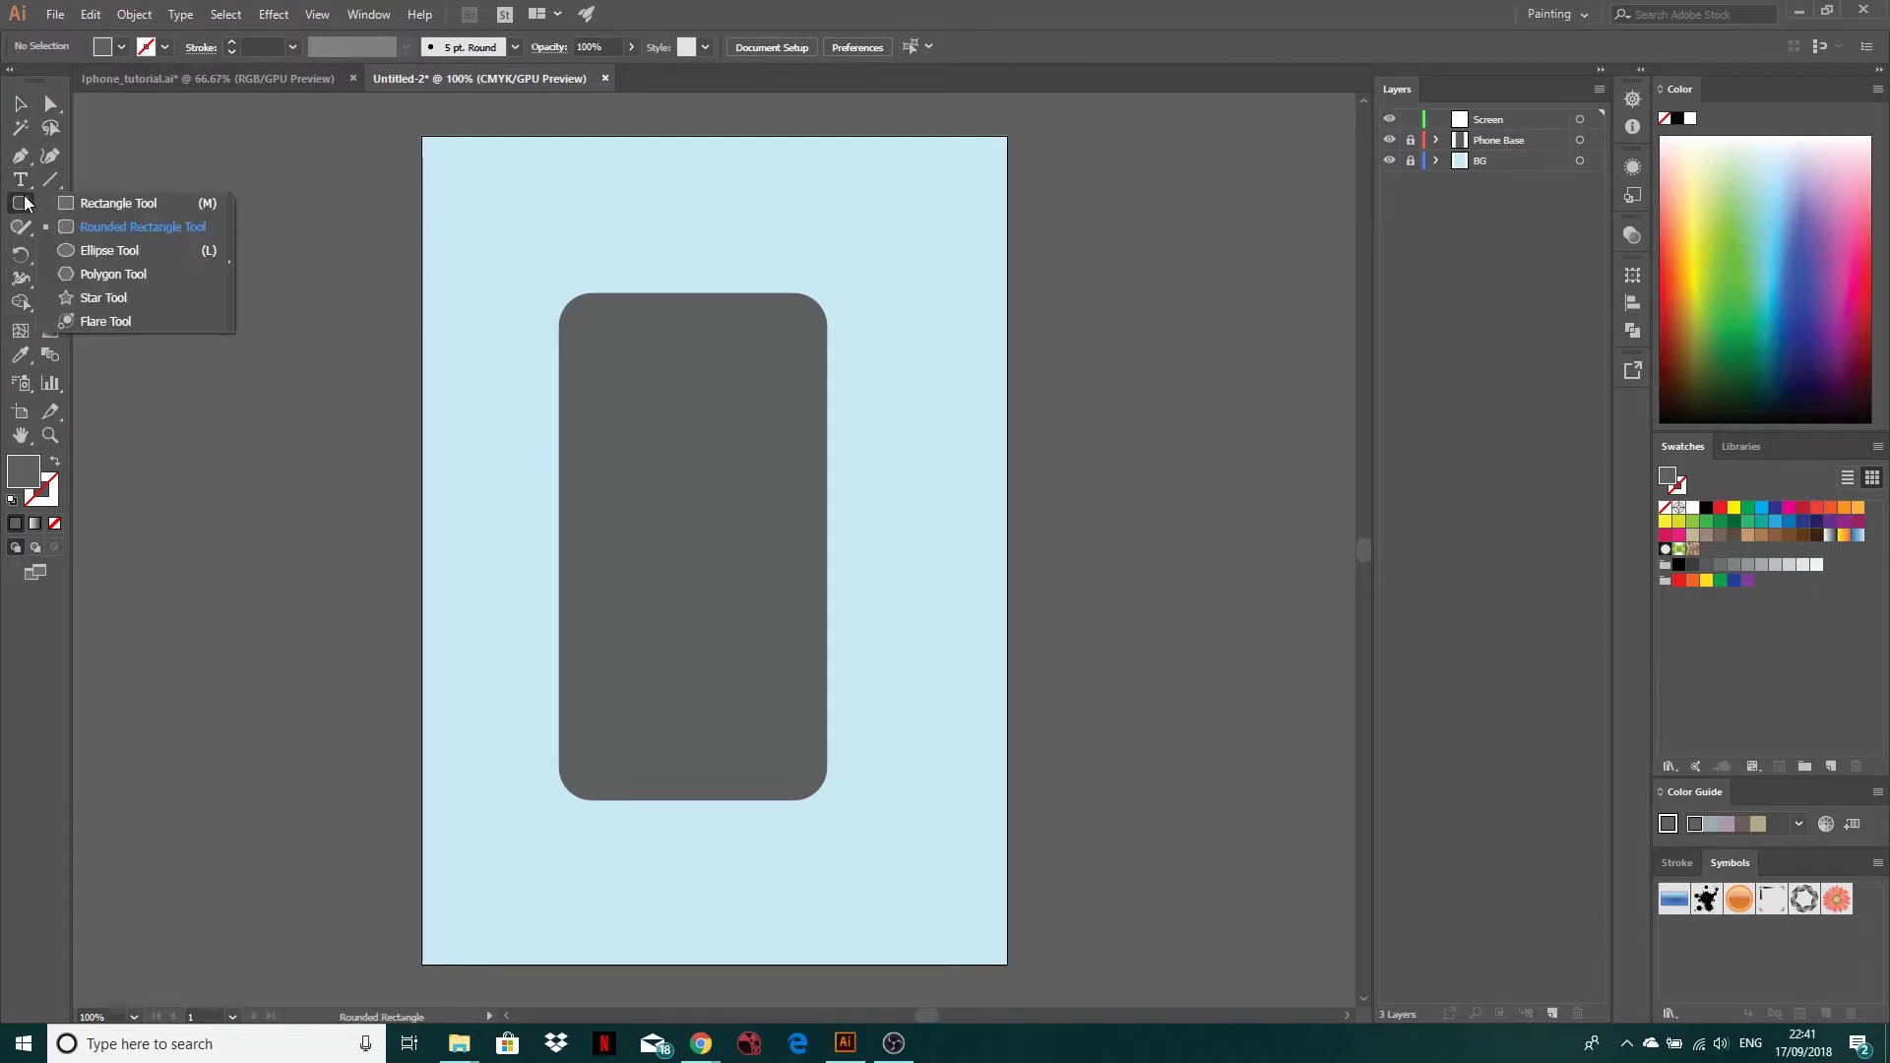
pyautogui.click(101, 204)
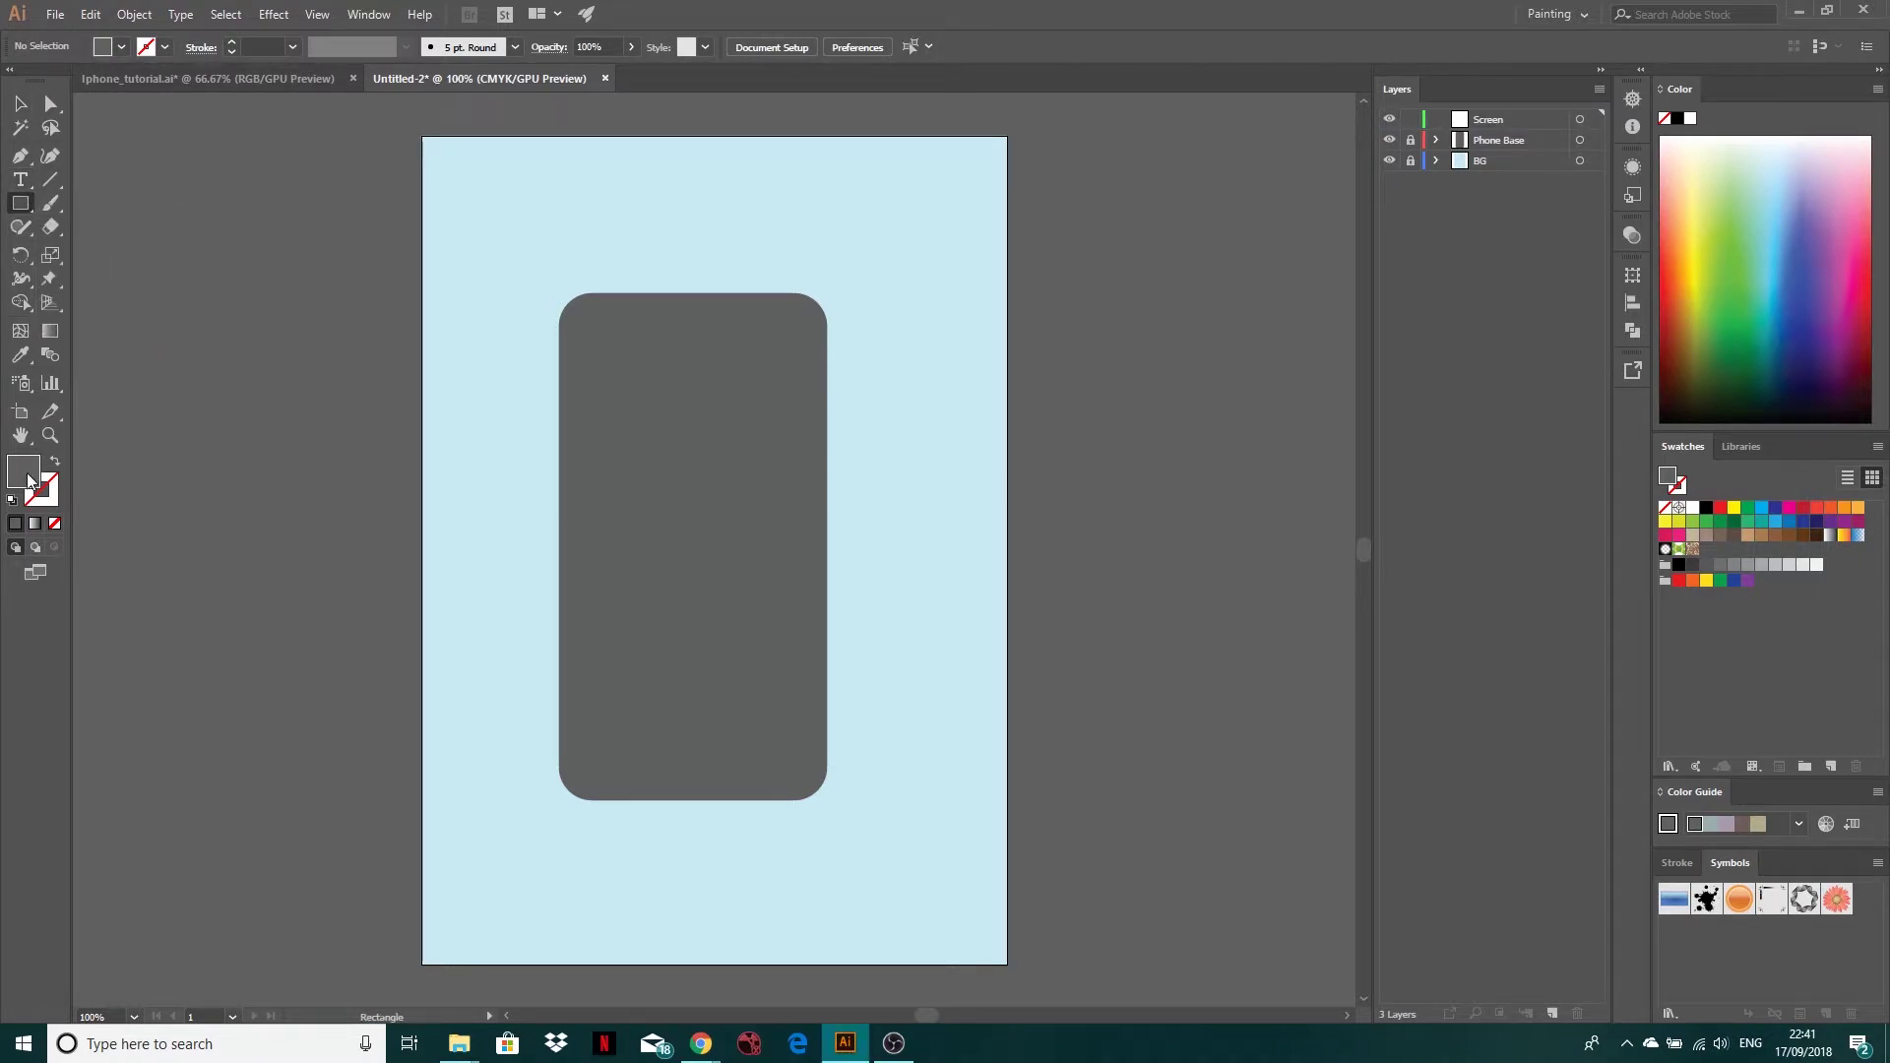
pyautogui.doubleClick(24, 471)
pyautogui.write('5b5b5b')
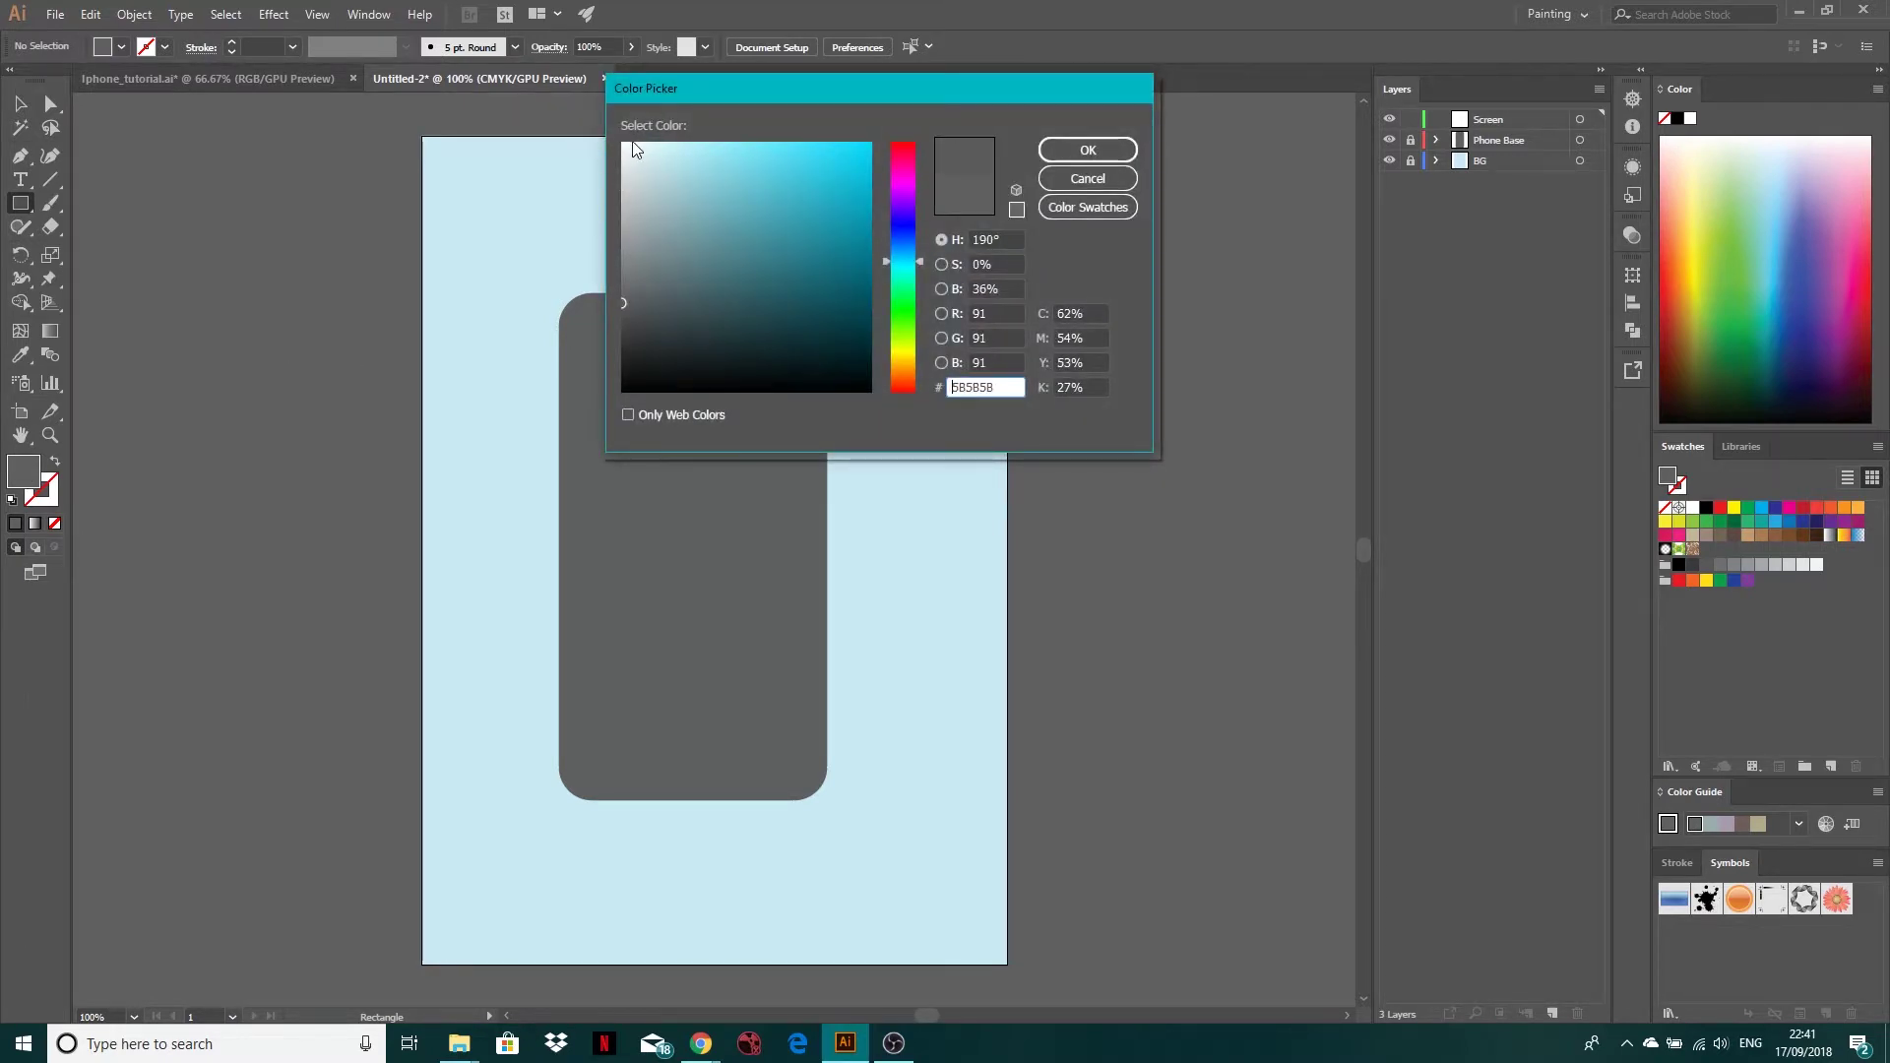
pyautogui.moveTo(633, 146); pyautogui.dragTo(616, 135)
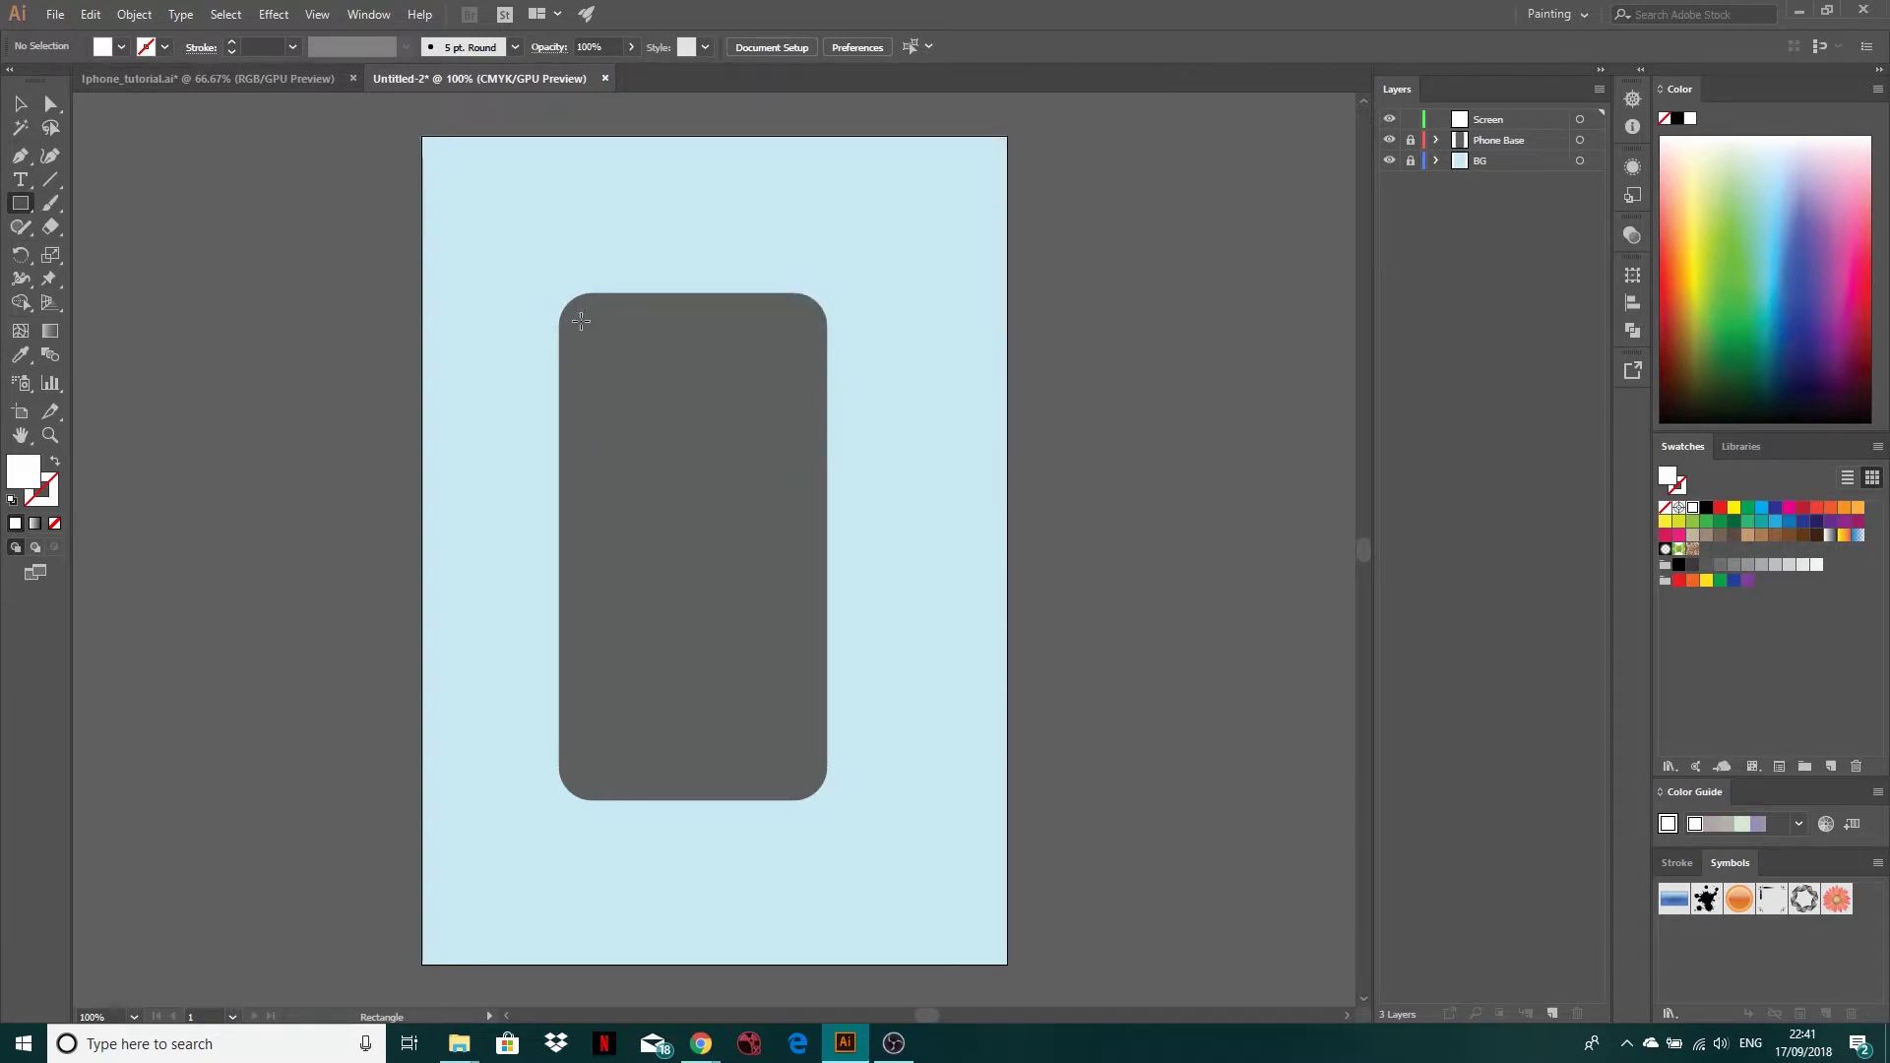
pyautogui.moveTo(581, 328); pyautogui.dragTo(805, 746)
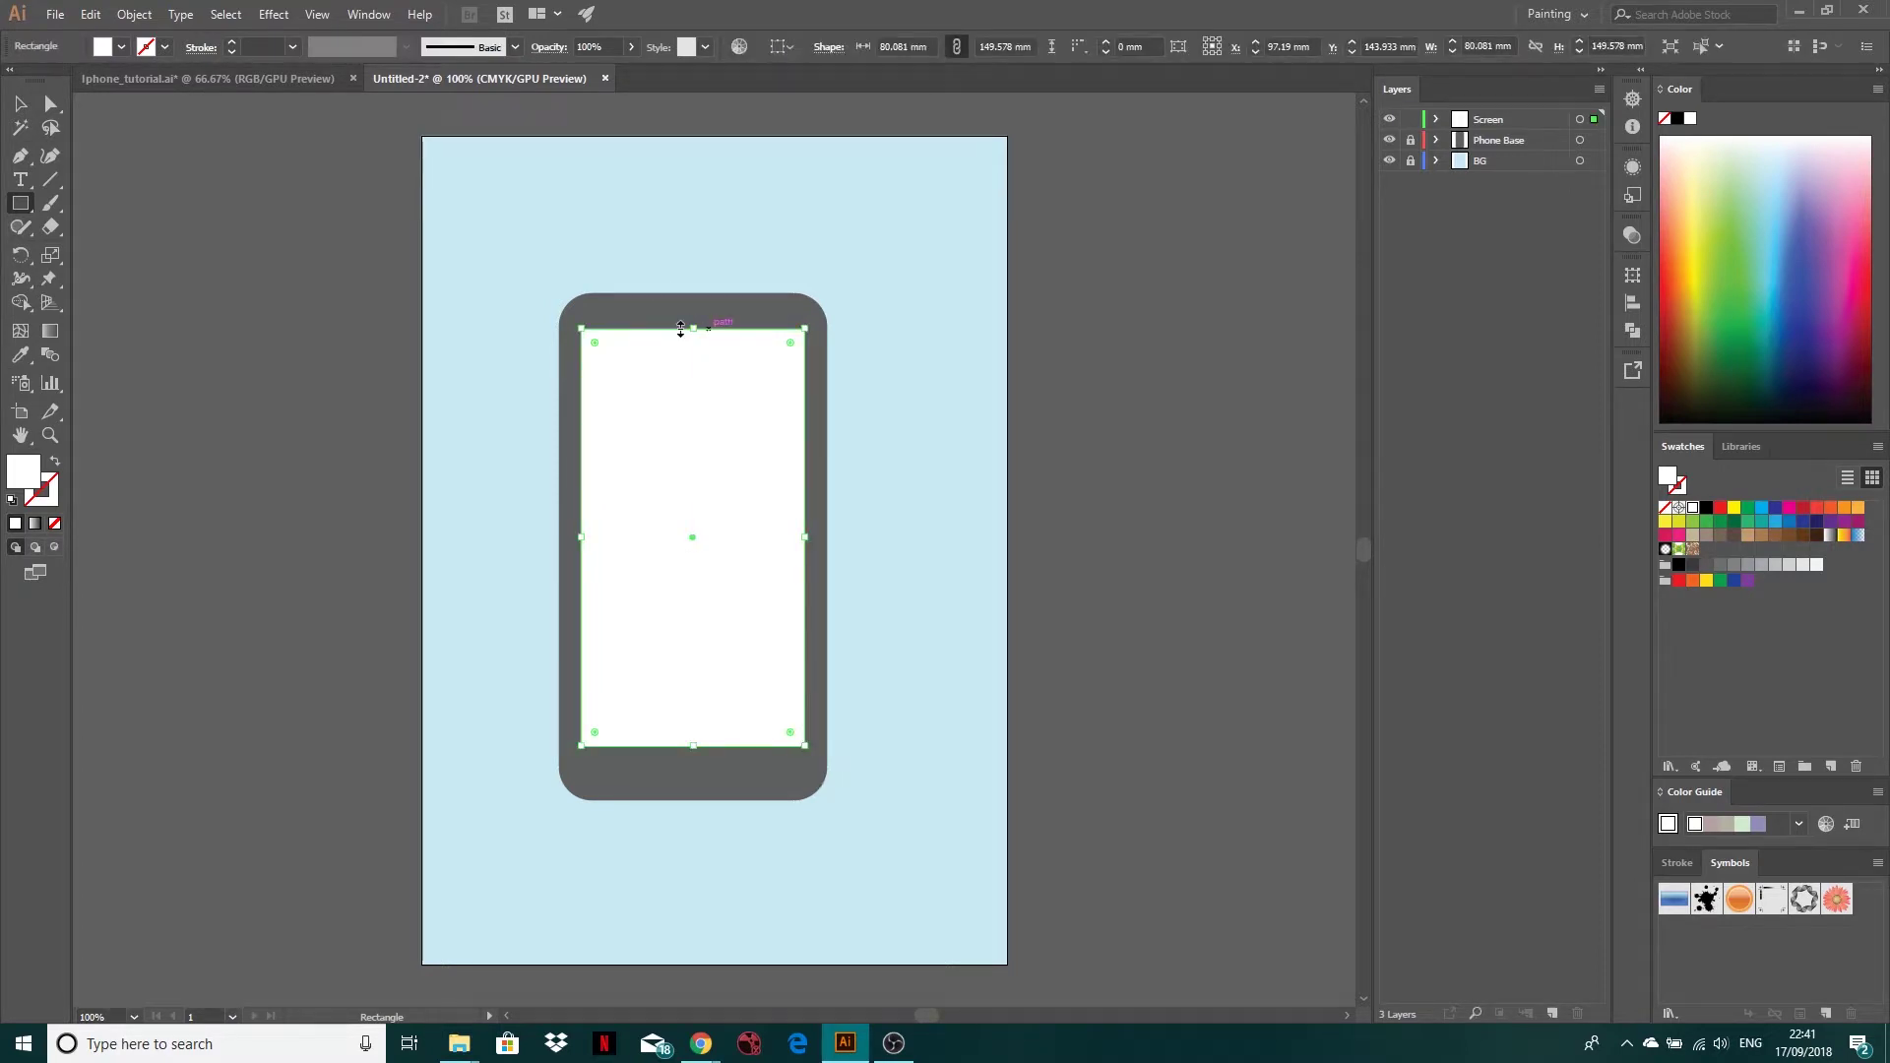
pyautogui.click(19, 103)
pyautogui.click(218, 234)
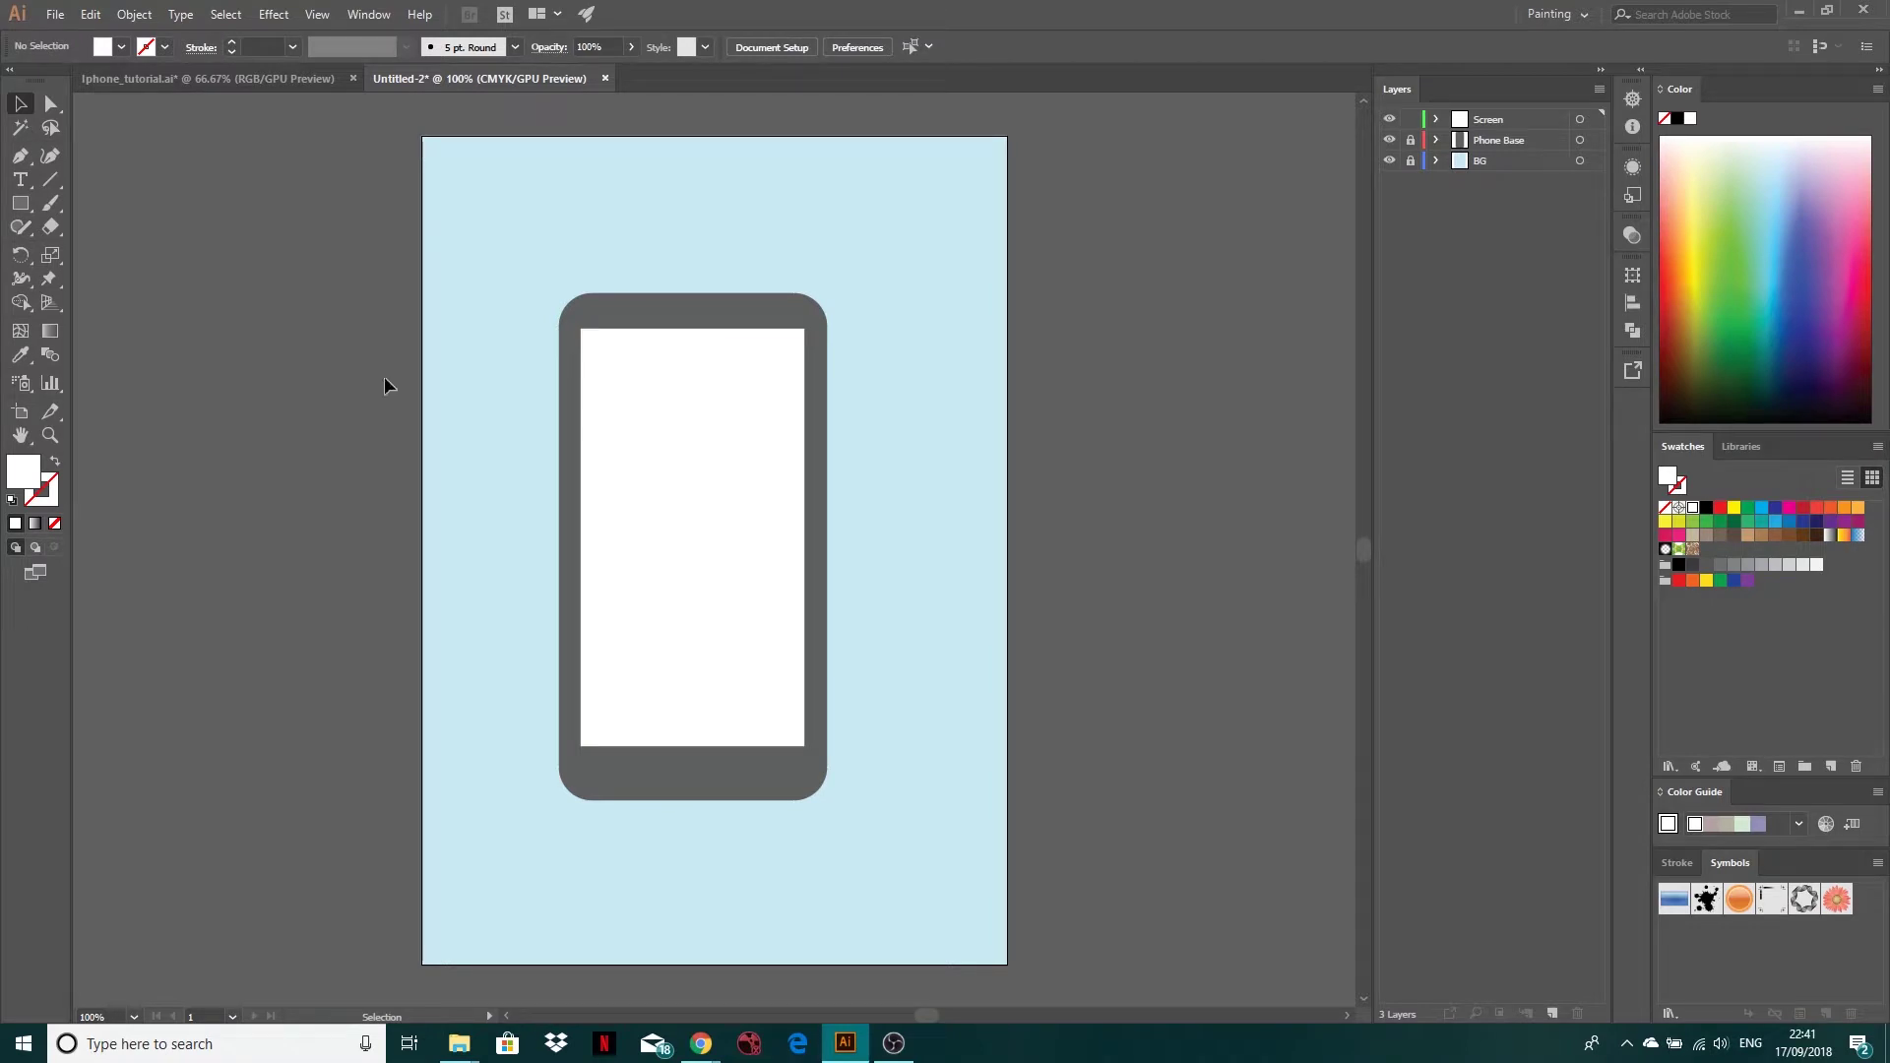
# Start an Inner Glow effect on the white screen rectangle with a white glow colour in Screen mode
pyautogui.click(693, 442)
pyautogui.click(21, 103)
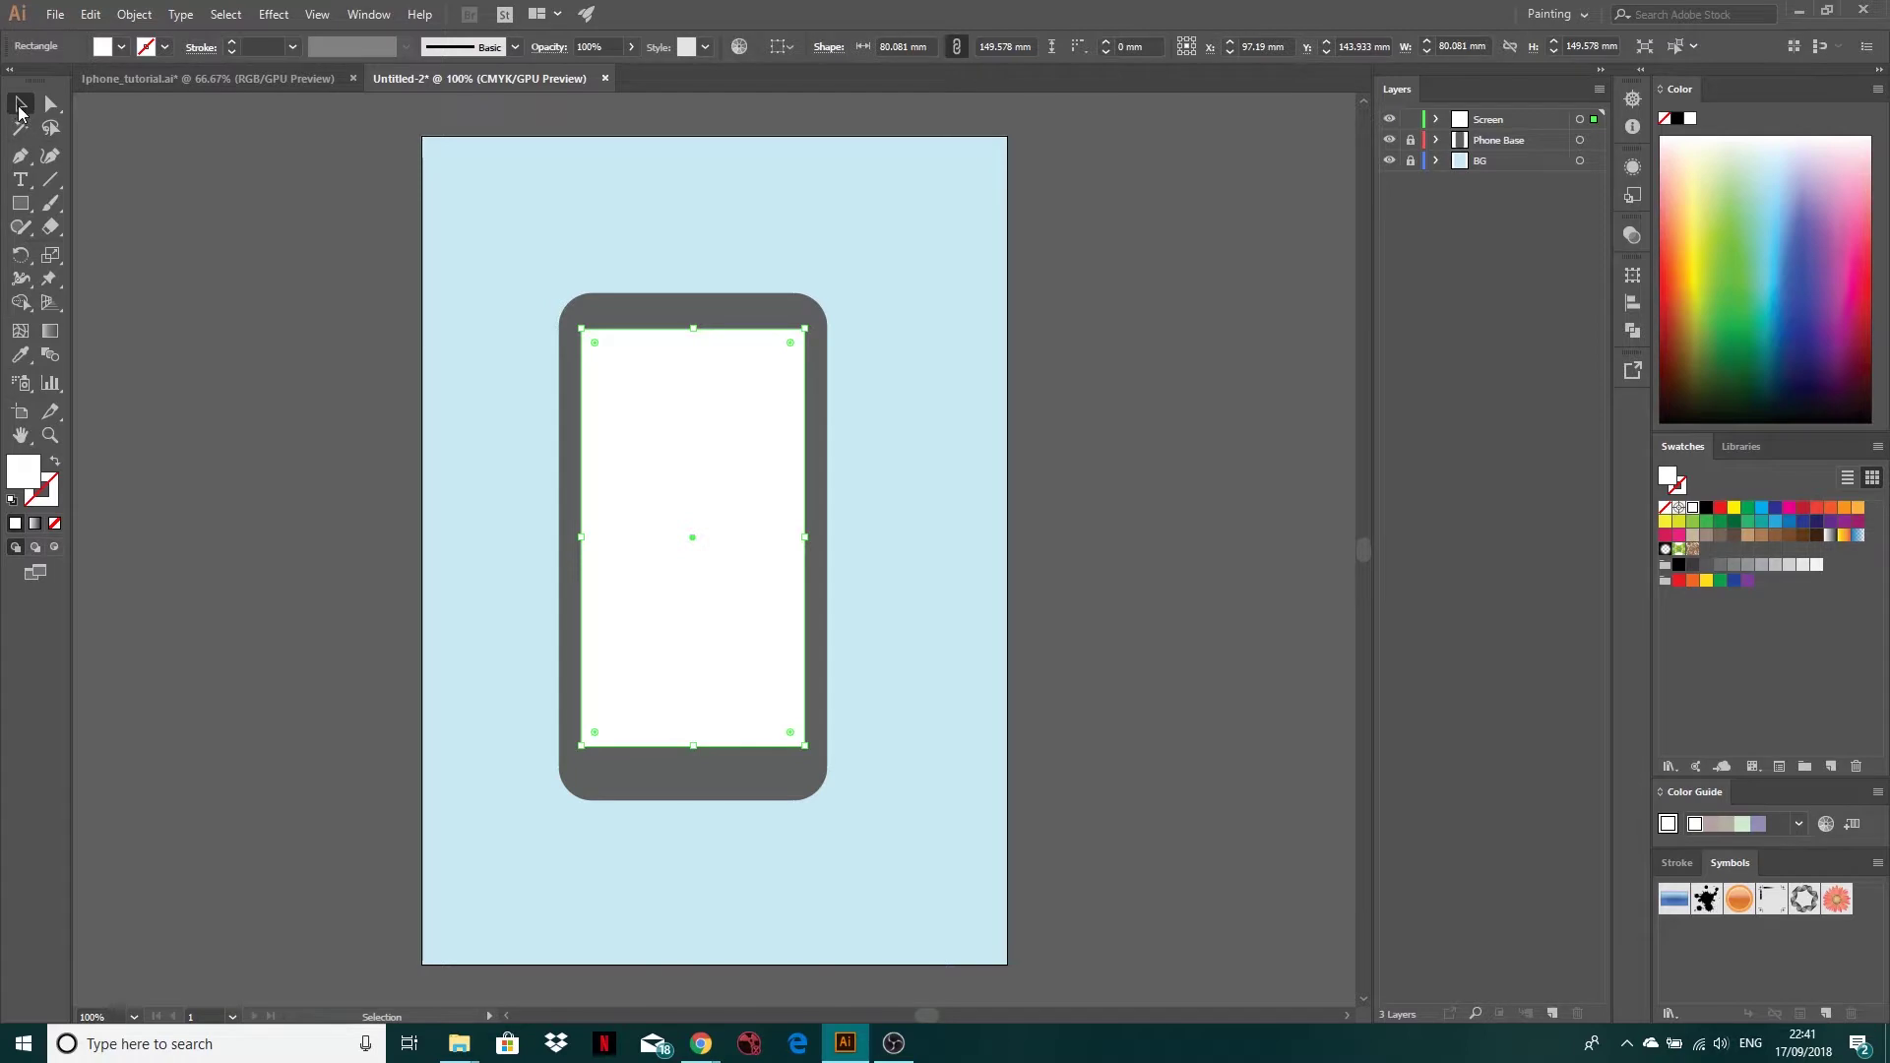
pyautogui.click(366, 14)
pyautogui.moveTo(274, 14)
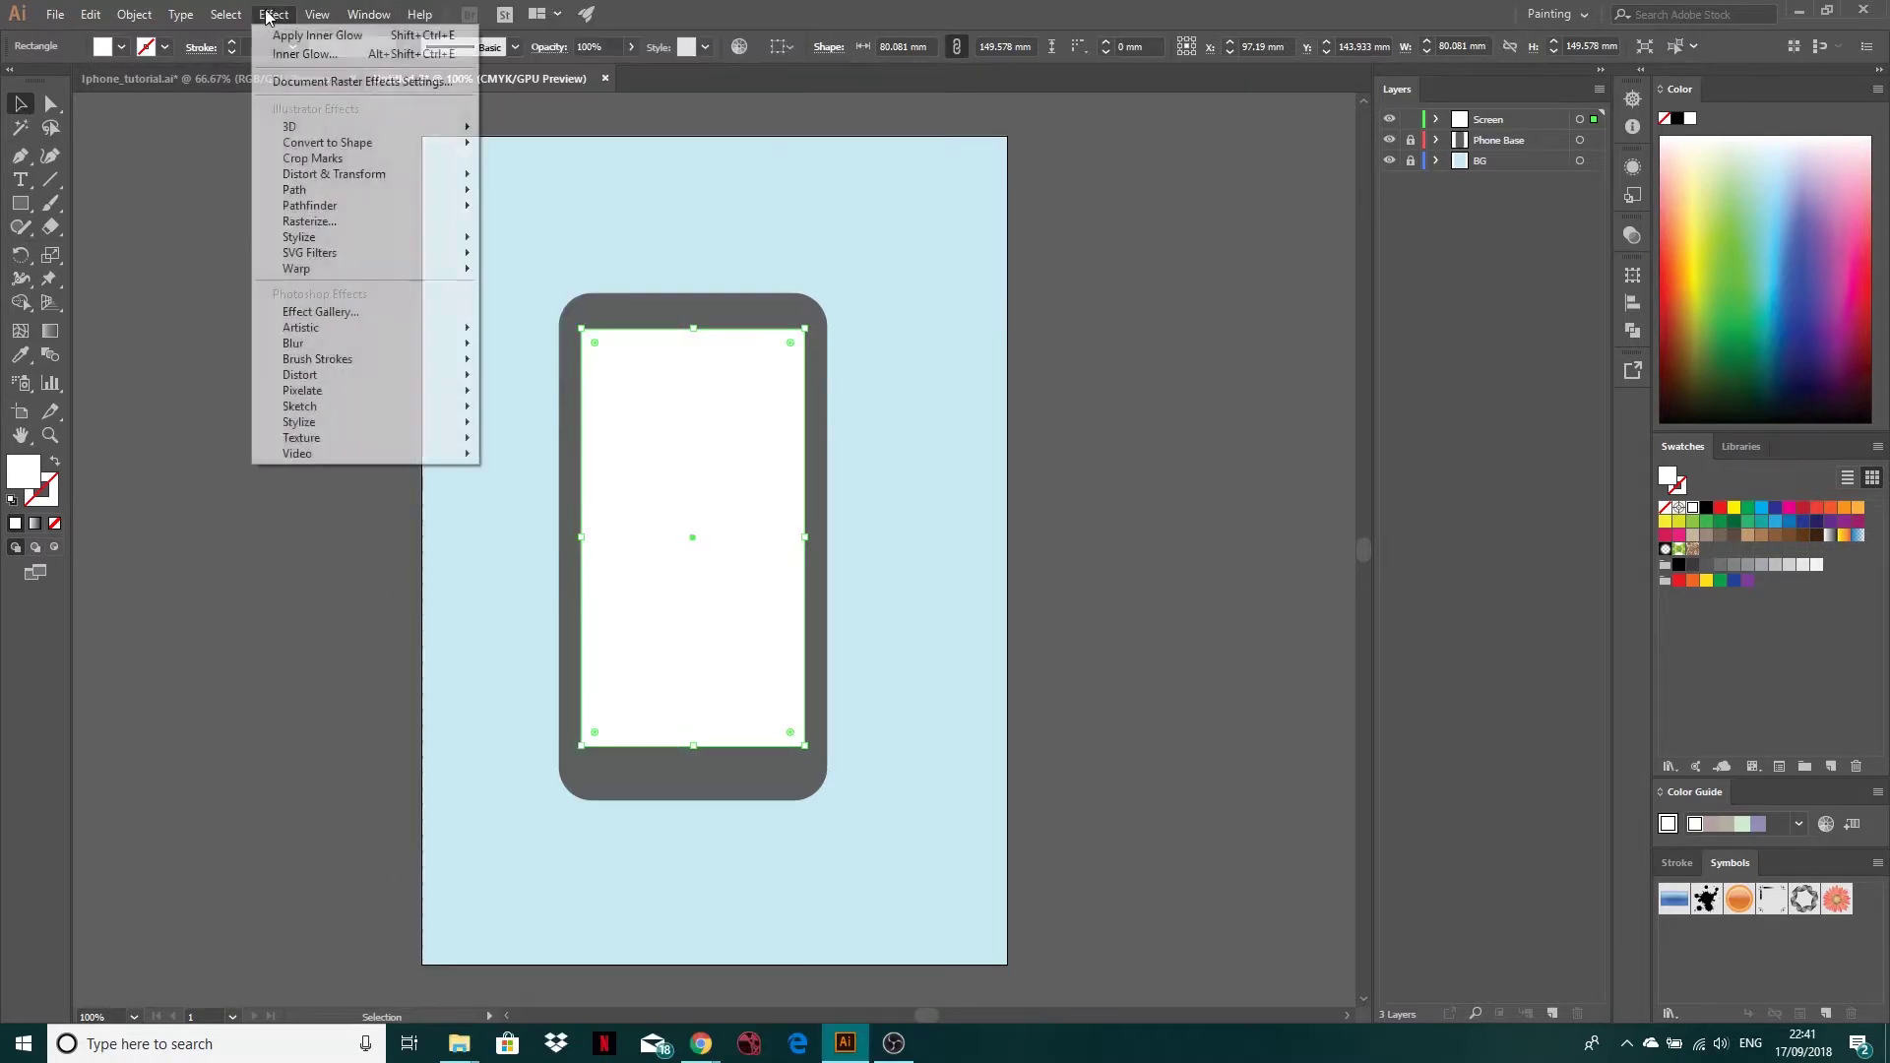
pyautogui.moveTo(330, 237)
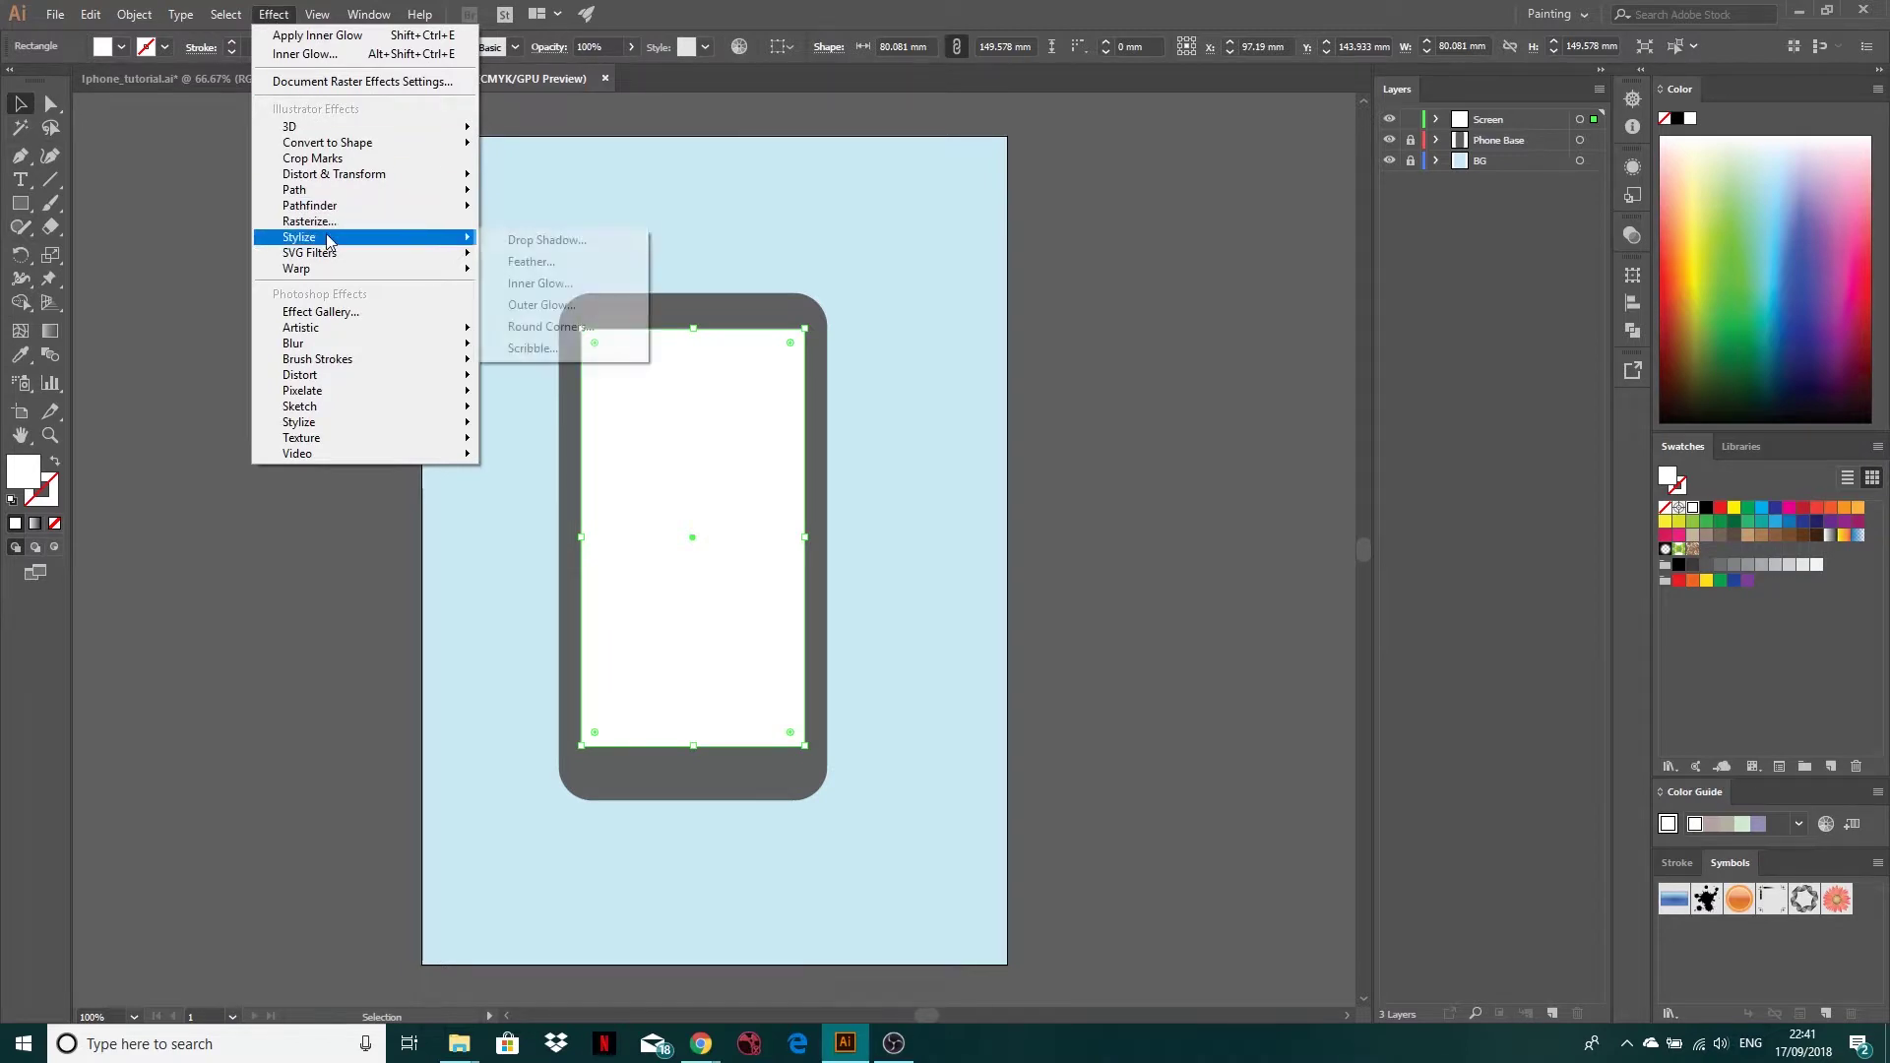
pyautogui.click(497, 282)
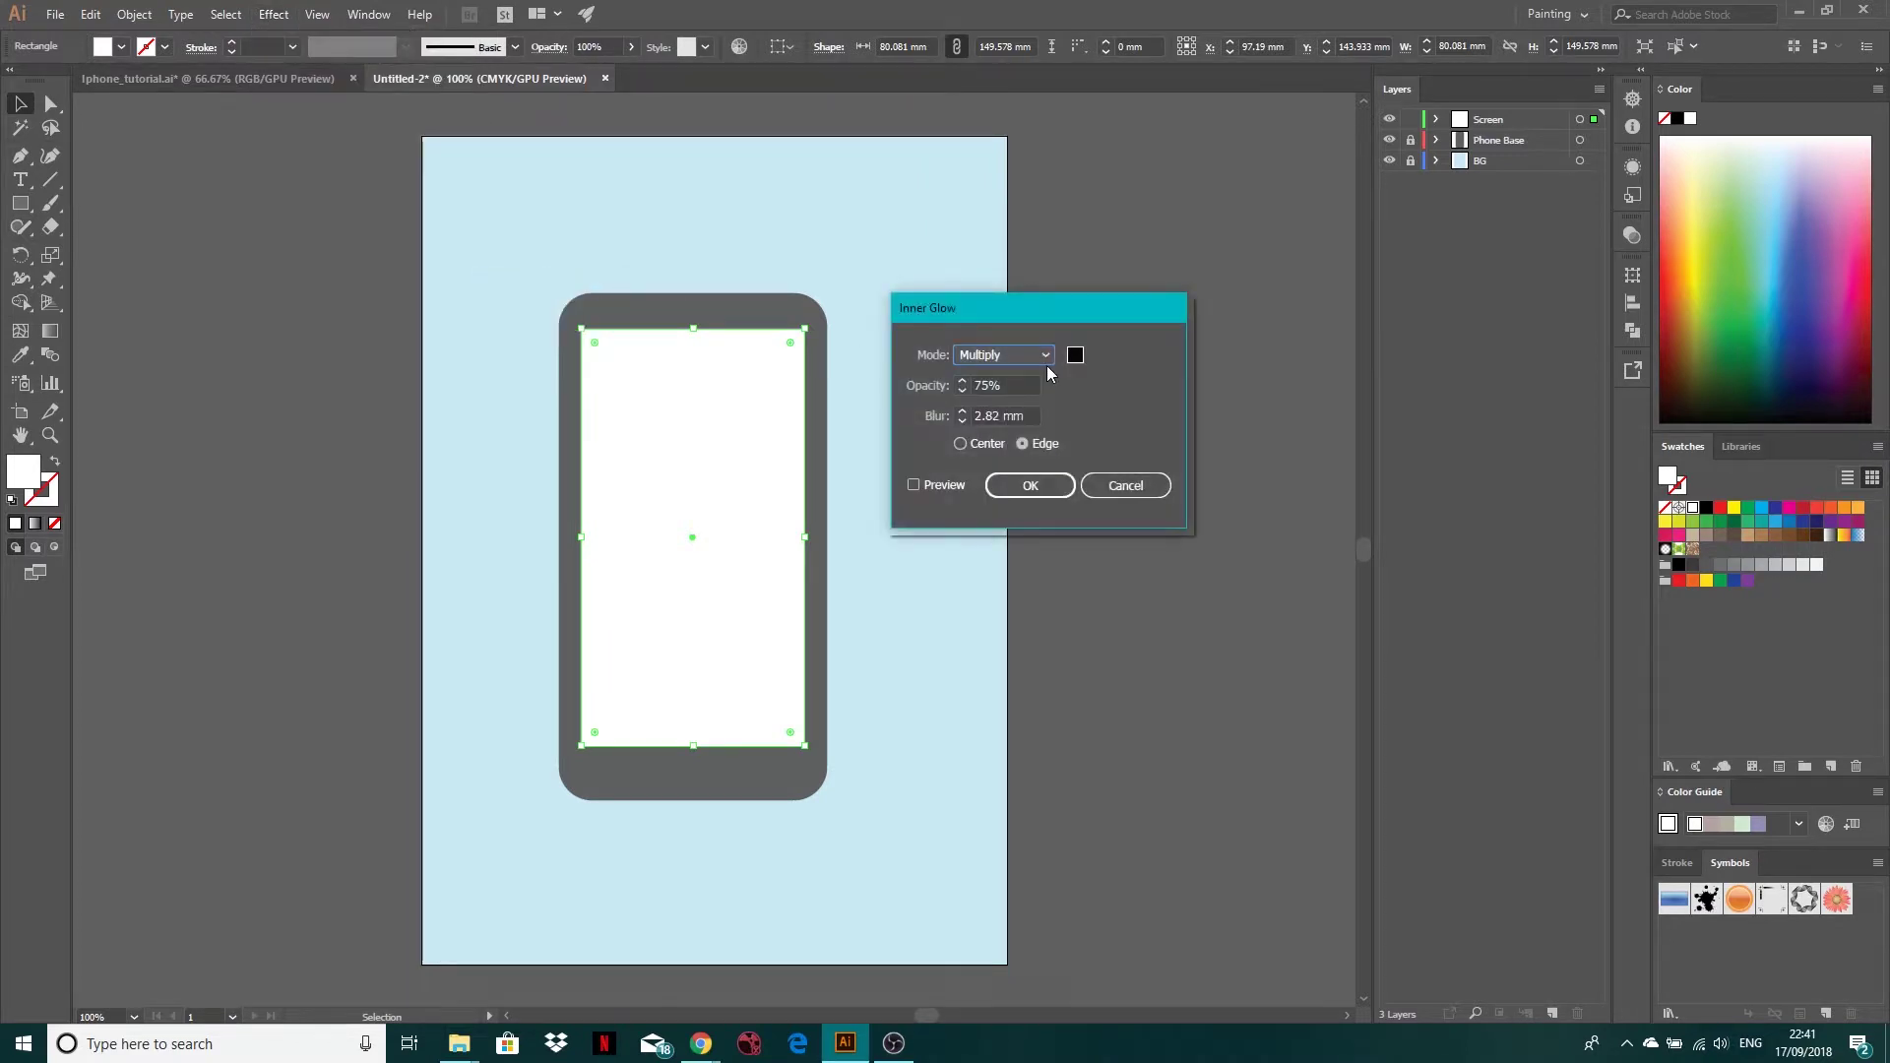
pyautogui.click(1075, 354)
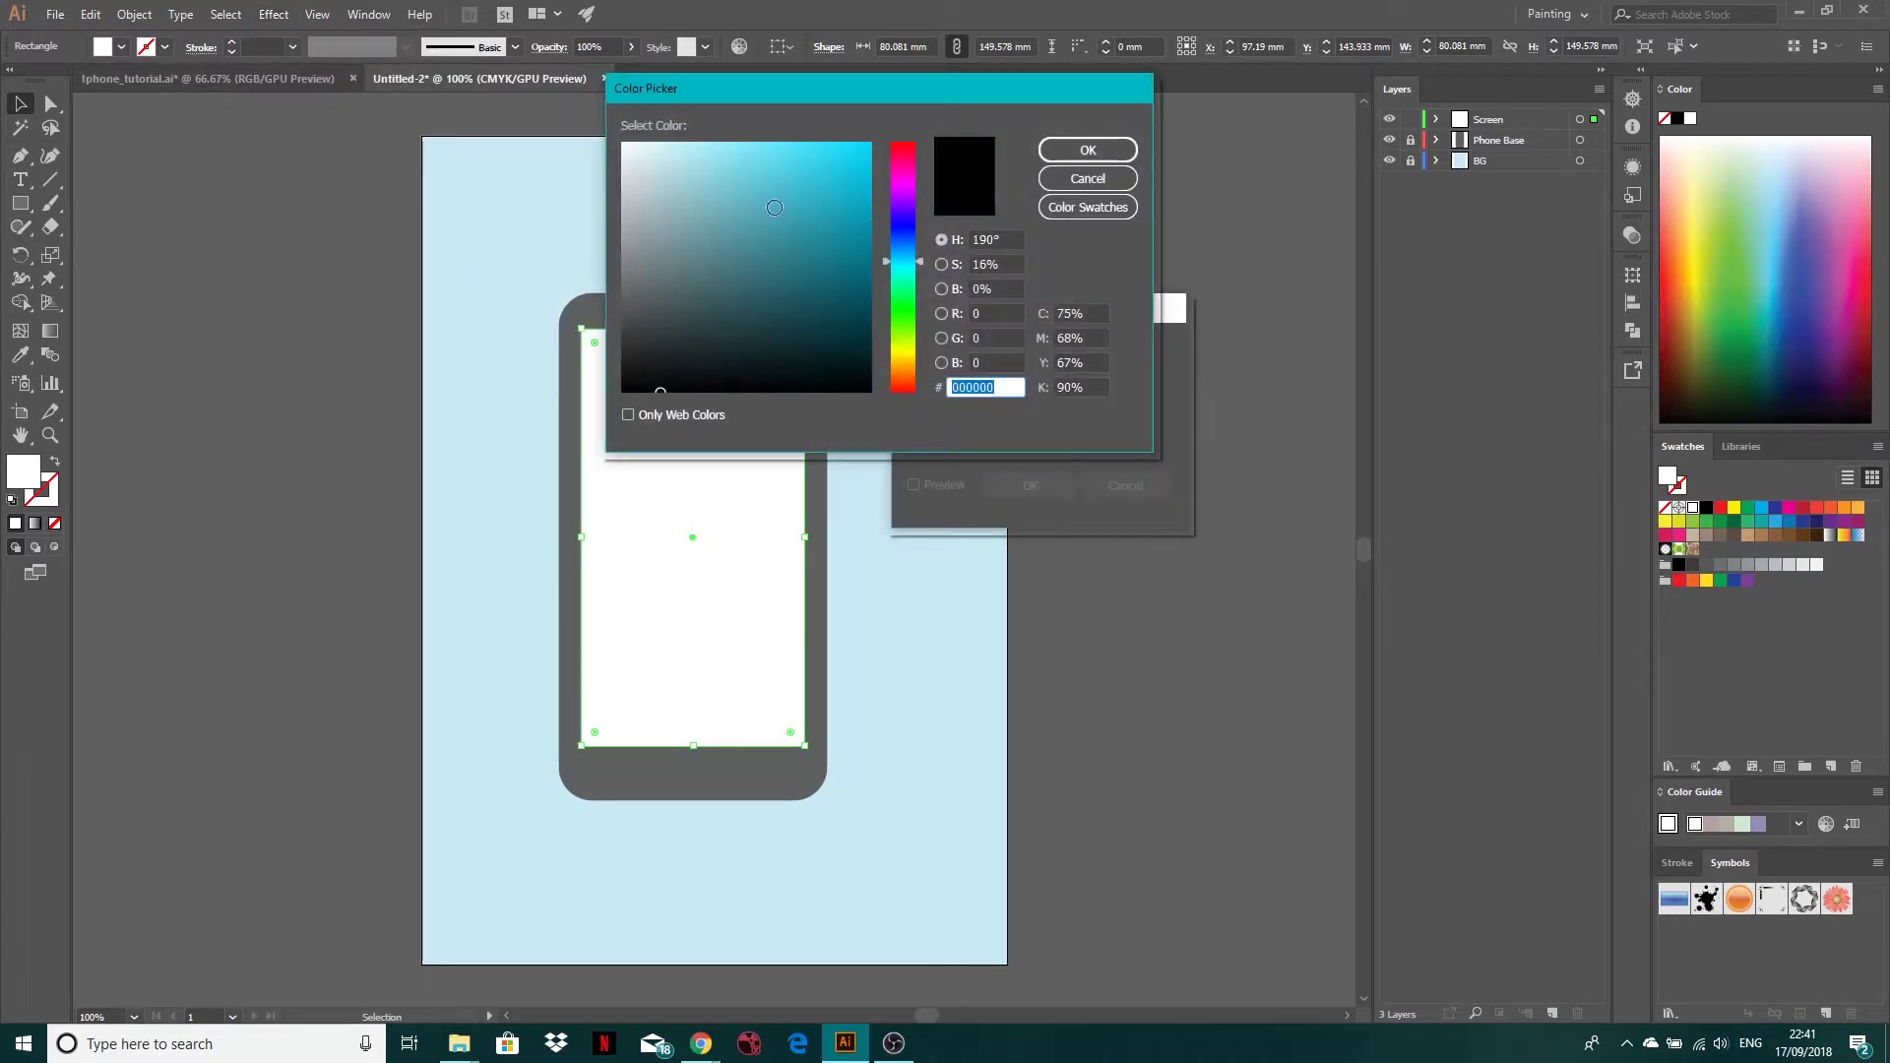
pyautogui.click(624, 144)
pyautogui.click(1088, 149)
pyautogui.click(1025, 353)
pyautogui.click(999, 431)
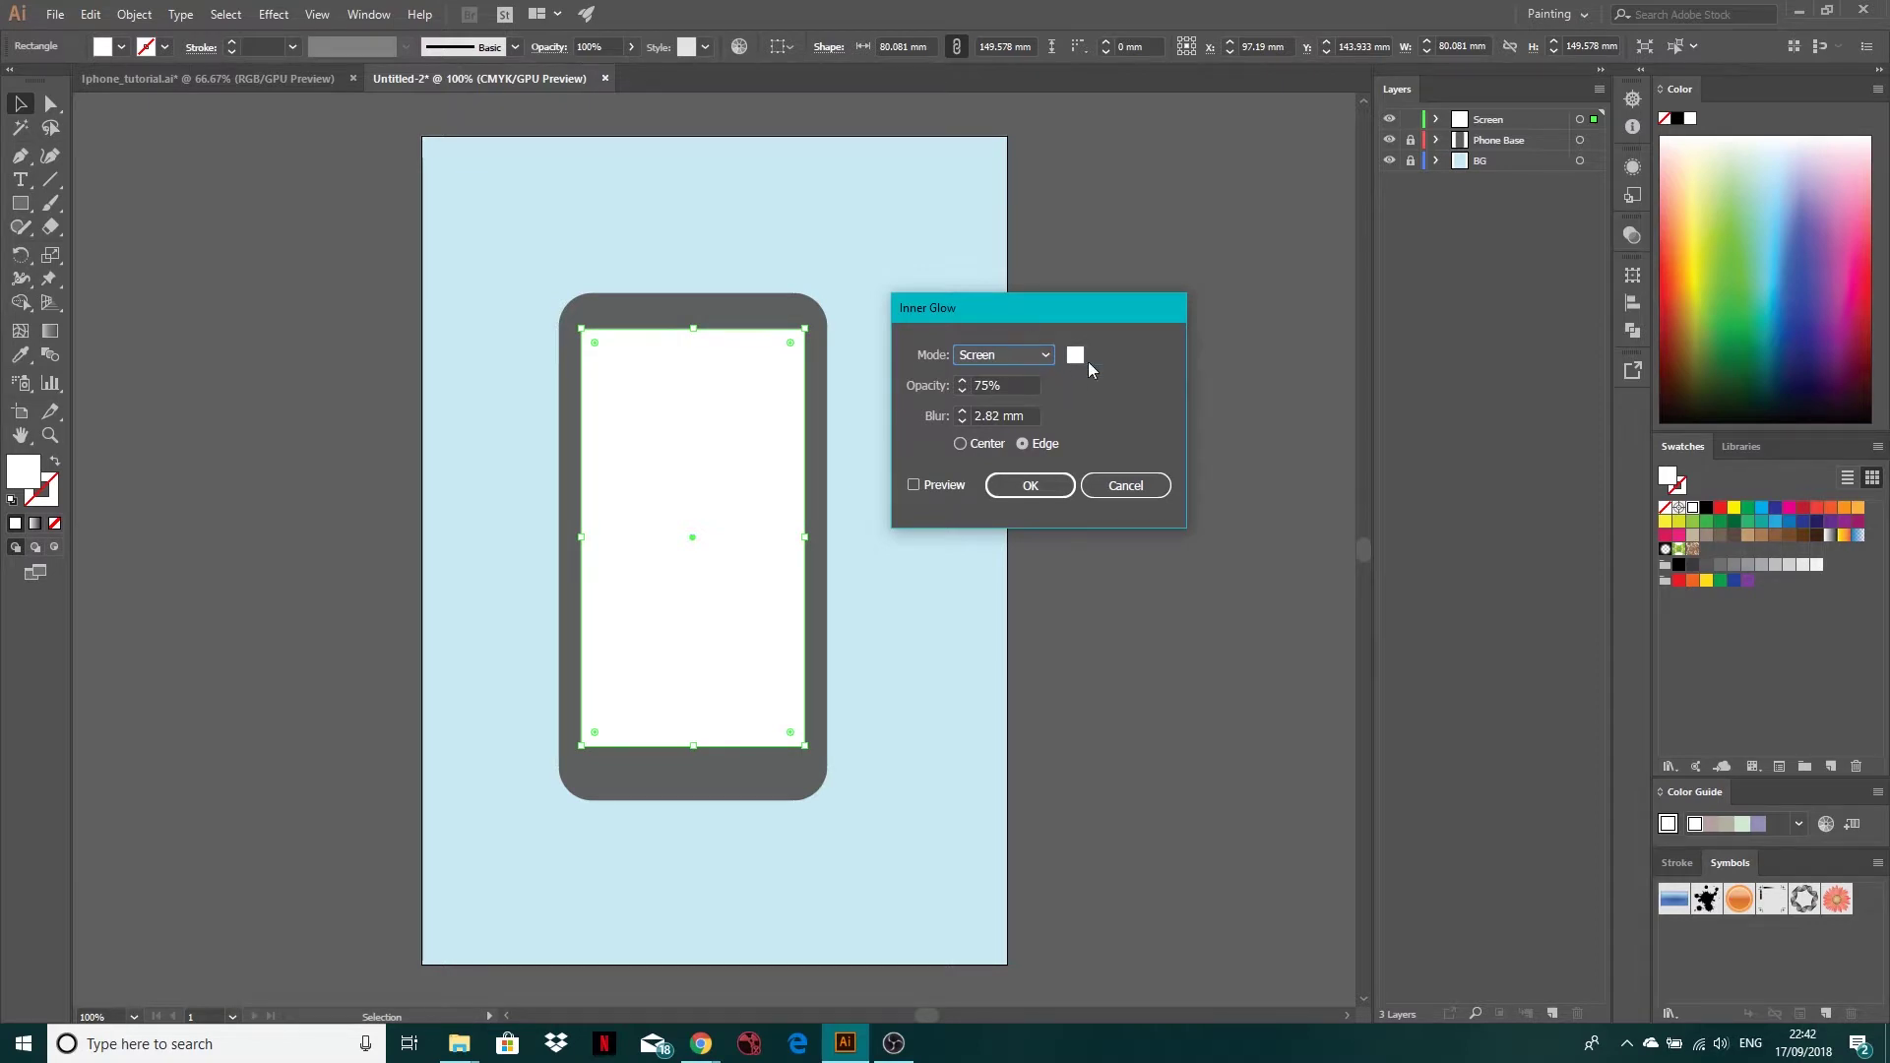
# Switch the inner glow to Multiply mode with a black glow colour and turn on its preview
pyautogui.click(1022, 353)
pyautogui.click(1013, 405)
pyautogui.click(1075, 356)
pyautogui.moveTo(829, 295); pyautogui.dragTo(594, 398)
pyautogui.click(1088, 149)
pyautogui.click(920, 485)
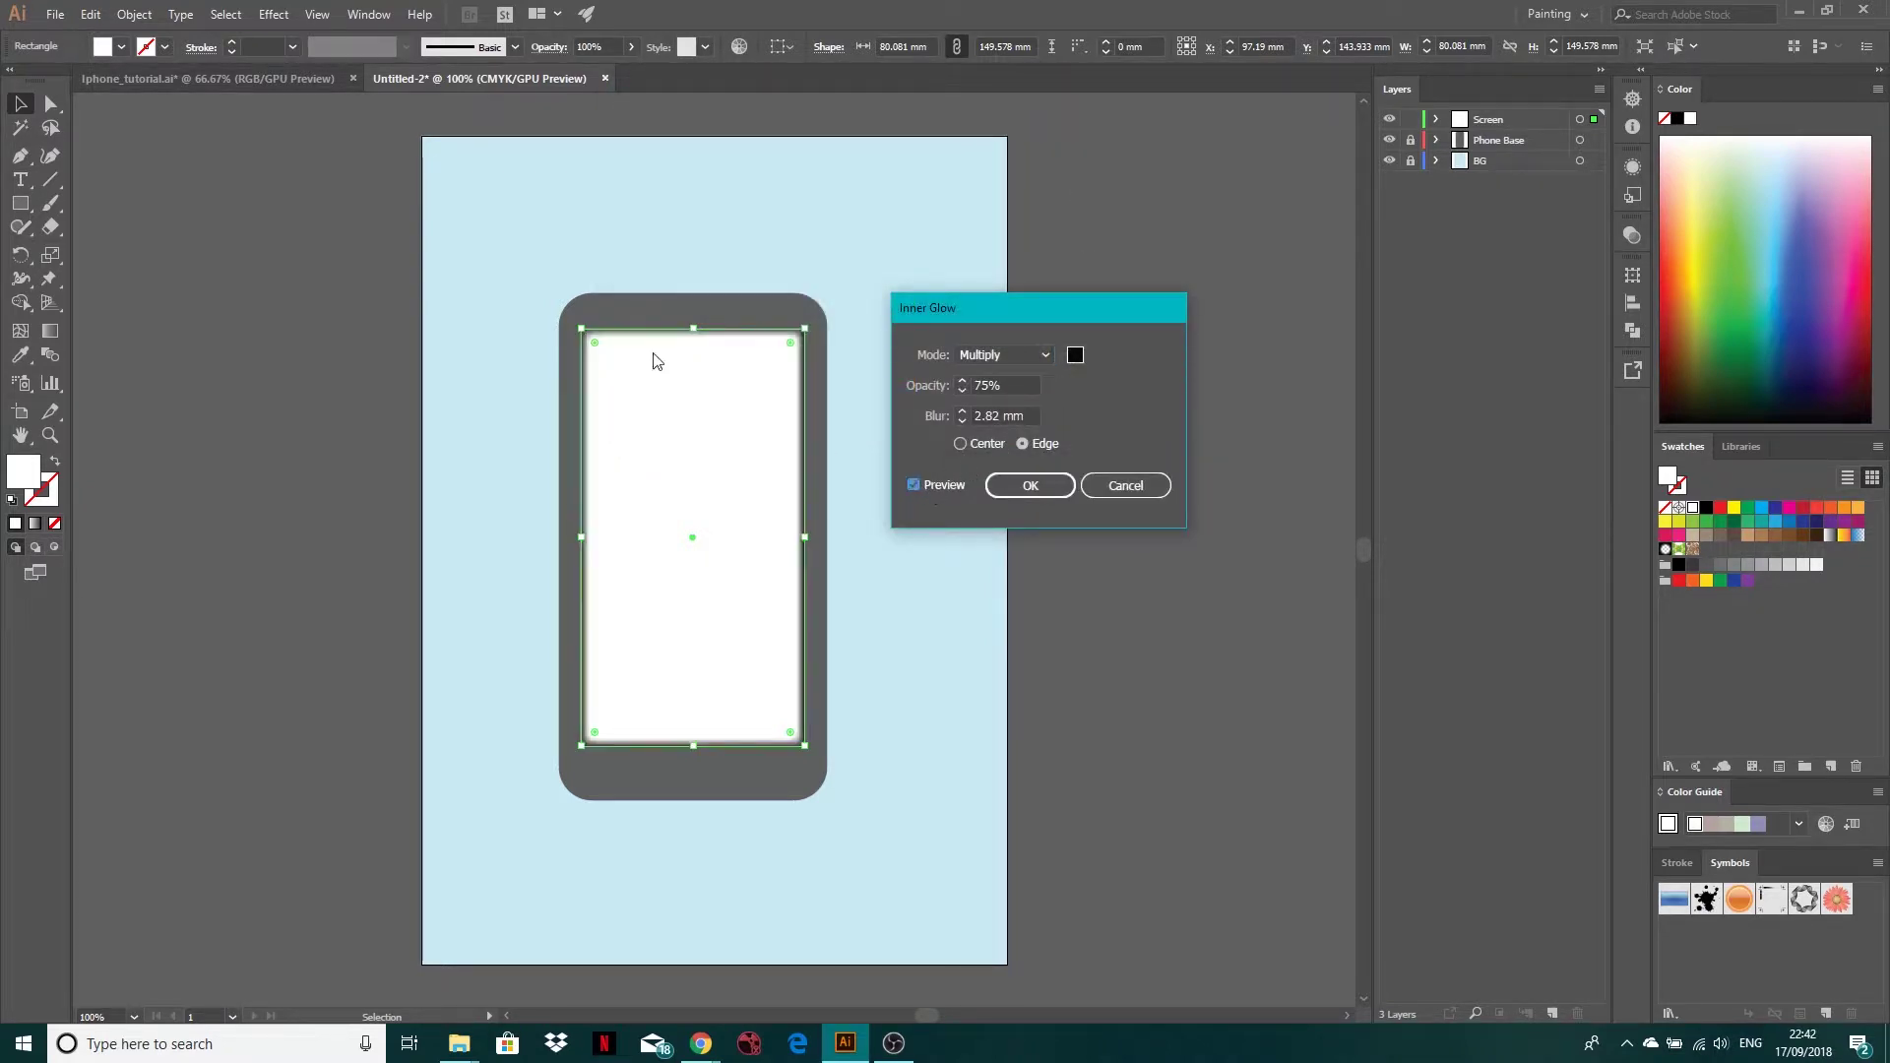
# Try the inner glow at 50% opacity with a 5 mm blur on the screen rectangle and undo it
pyautogui.click(981, 386)
pyautogui.press('BackSpace')
pyautogui.press('Delete')
pyautogui.write('50')
pyautogui.doubleClick(984, 414)
pyautogui.write('5')
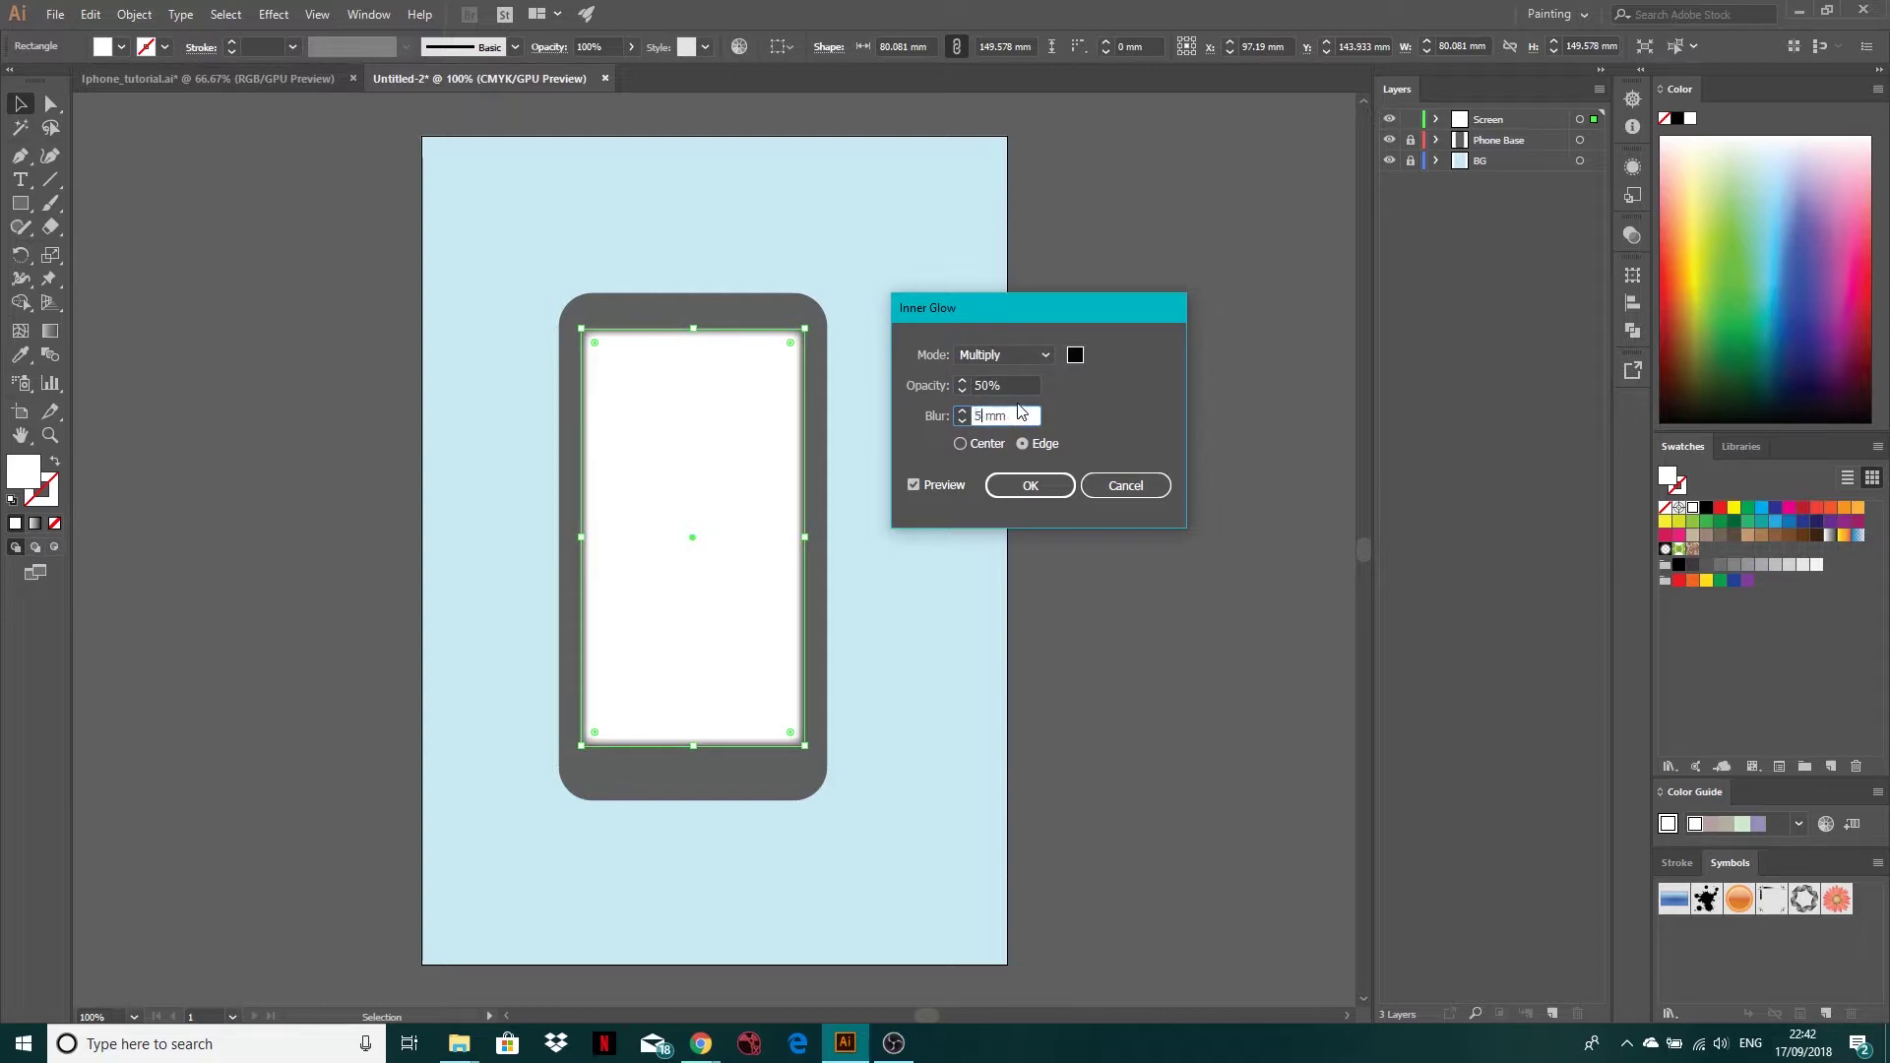
pyautogui.press('Return')
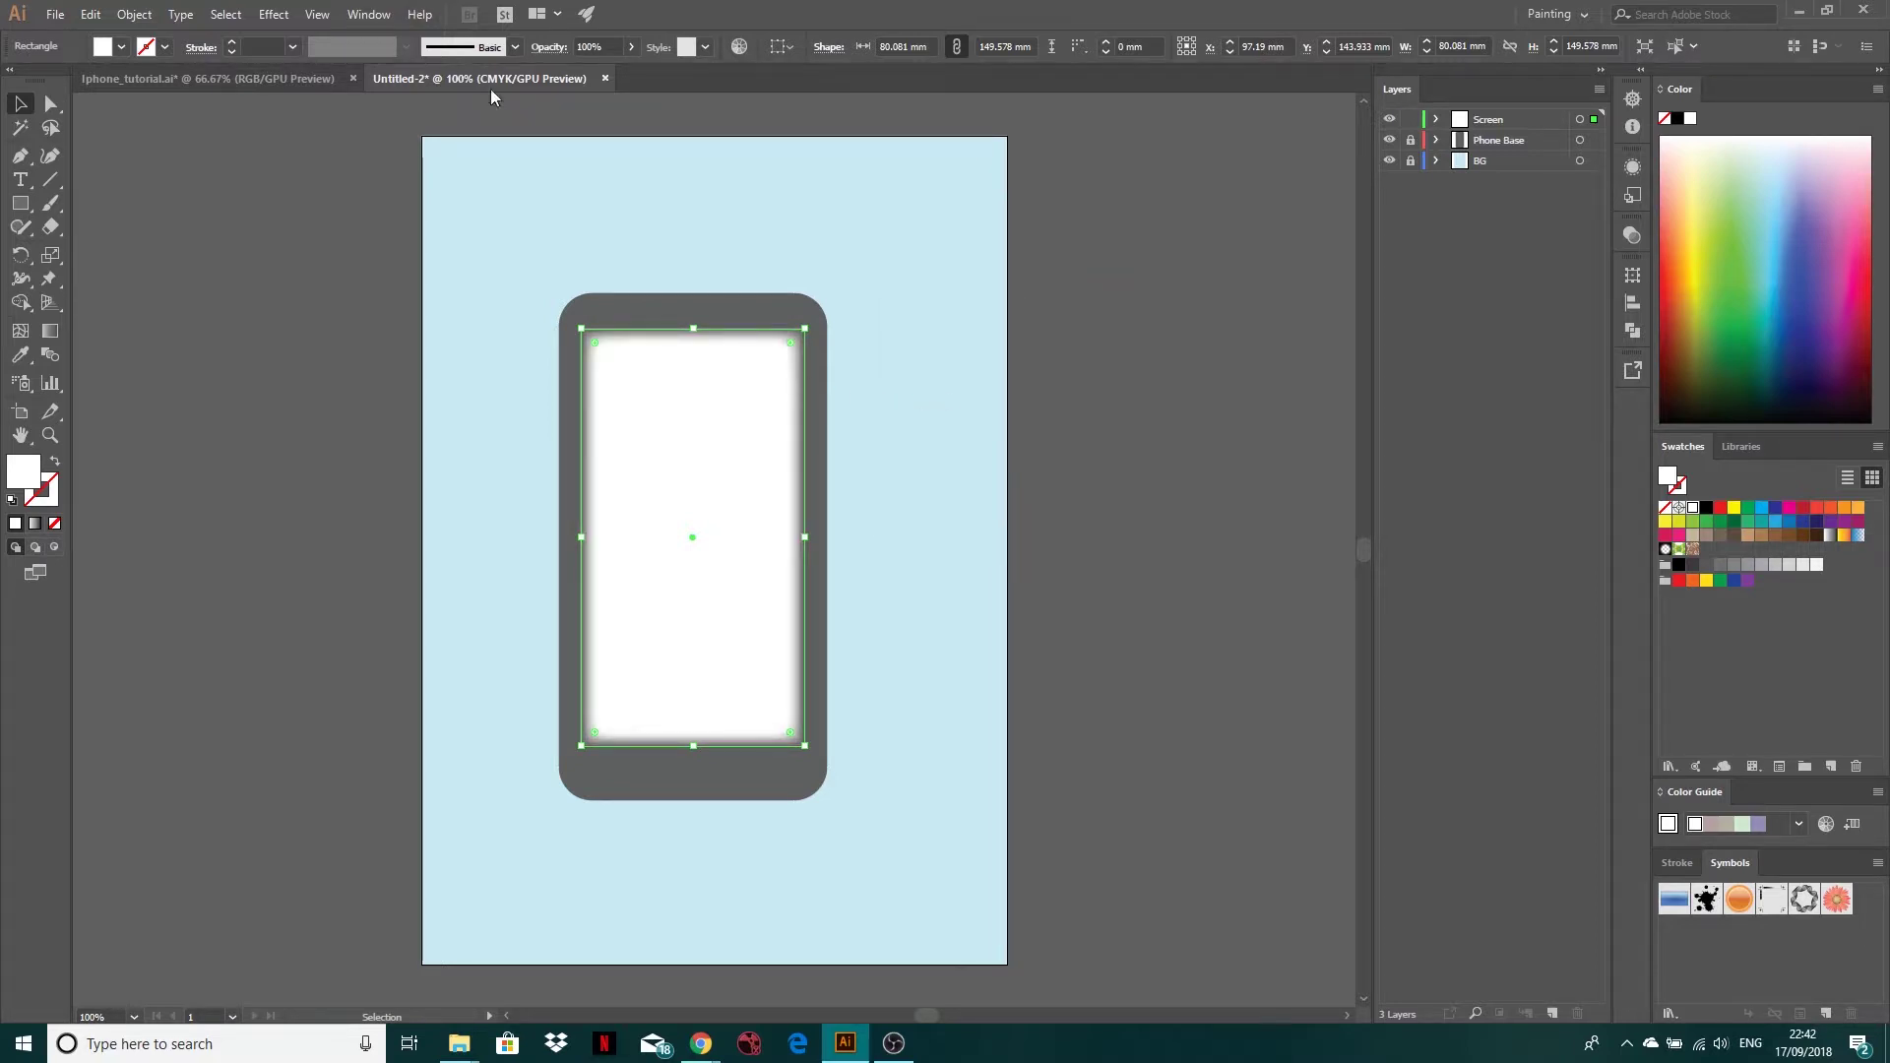
pyautogui.hotkey('ctrl', 'z')
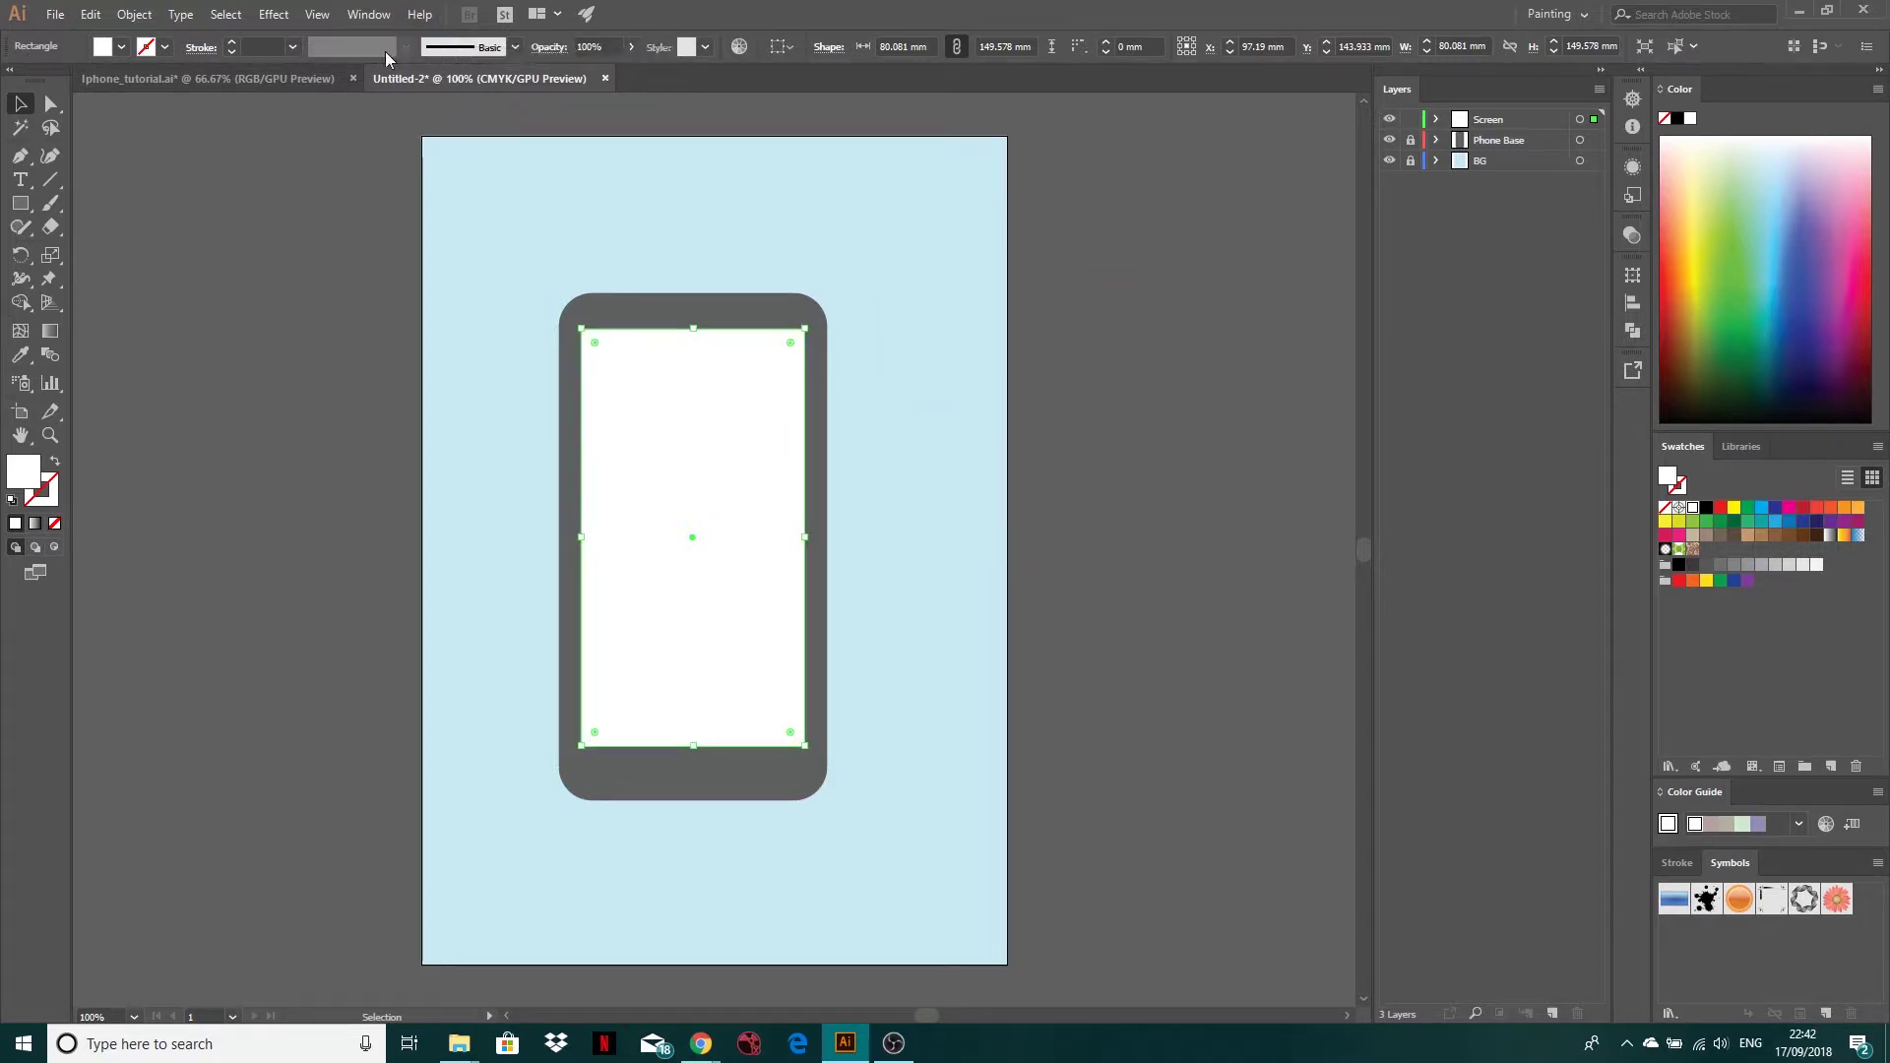
# Preview a new black Multiply Inner Glow on the screen rectangle at 40% opacity with a 2 mm blur
pyautogui.click(273, 15)
pyautogui.moveTo(352, 244)
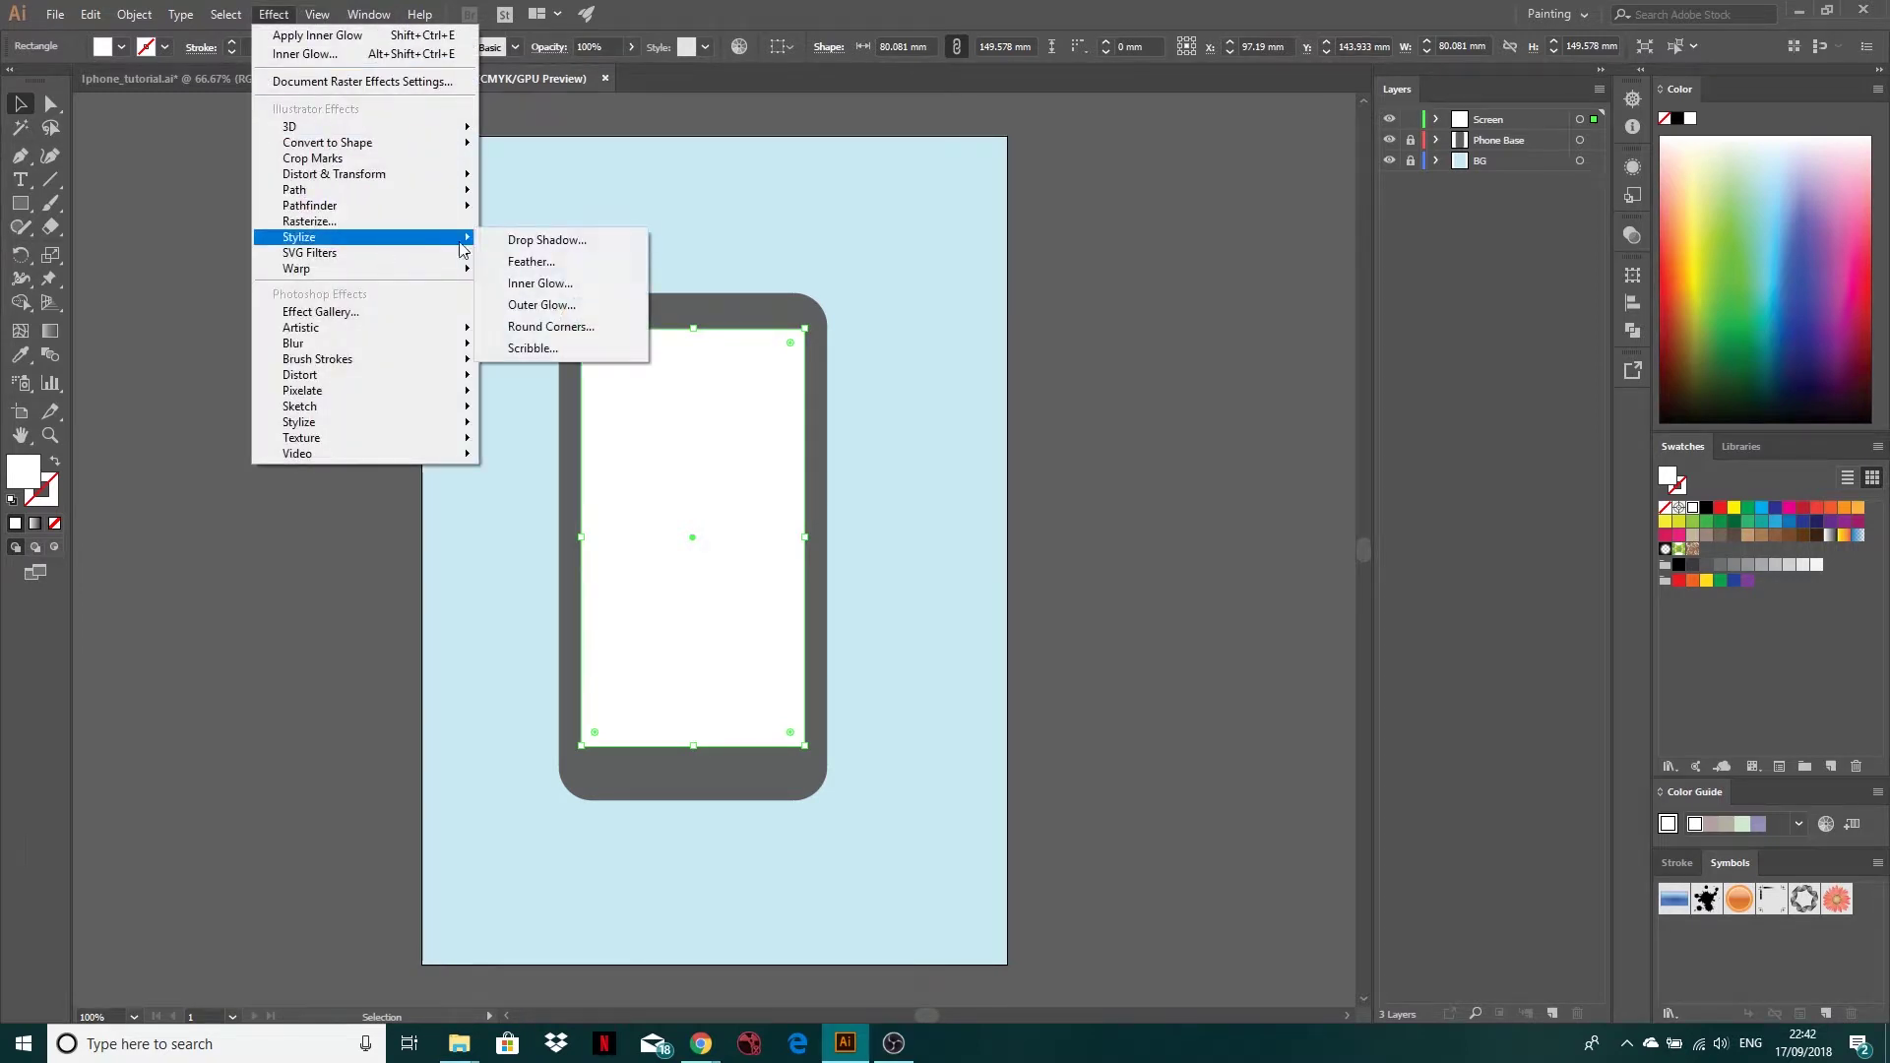
pyautogui.click(548, 283)
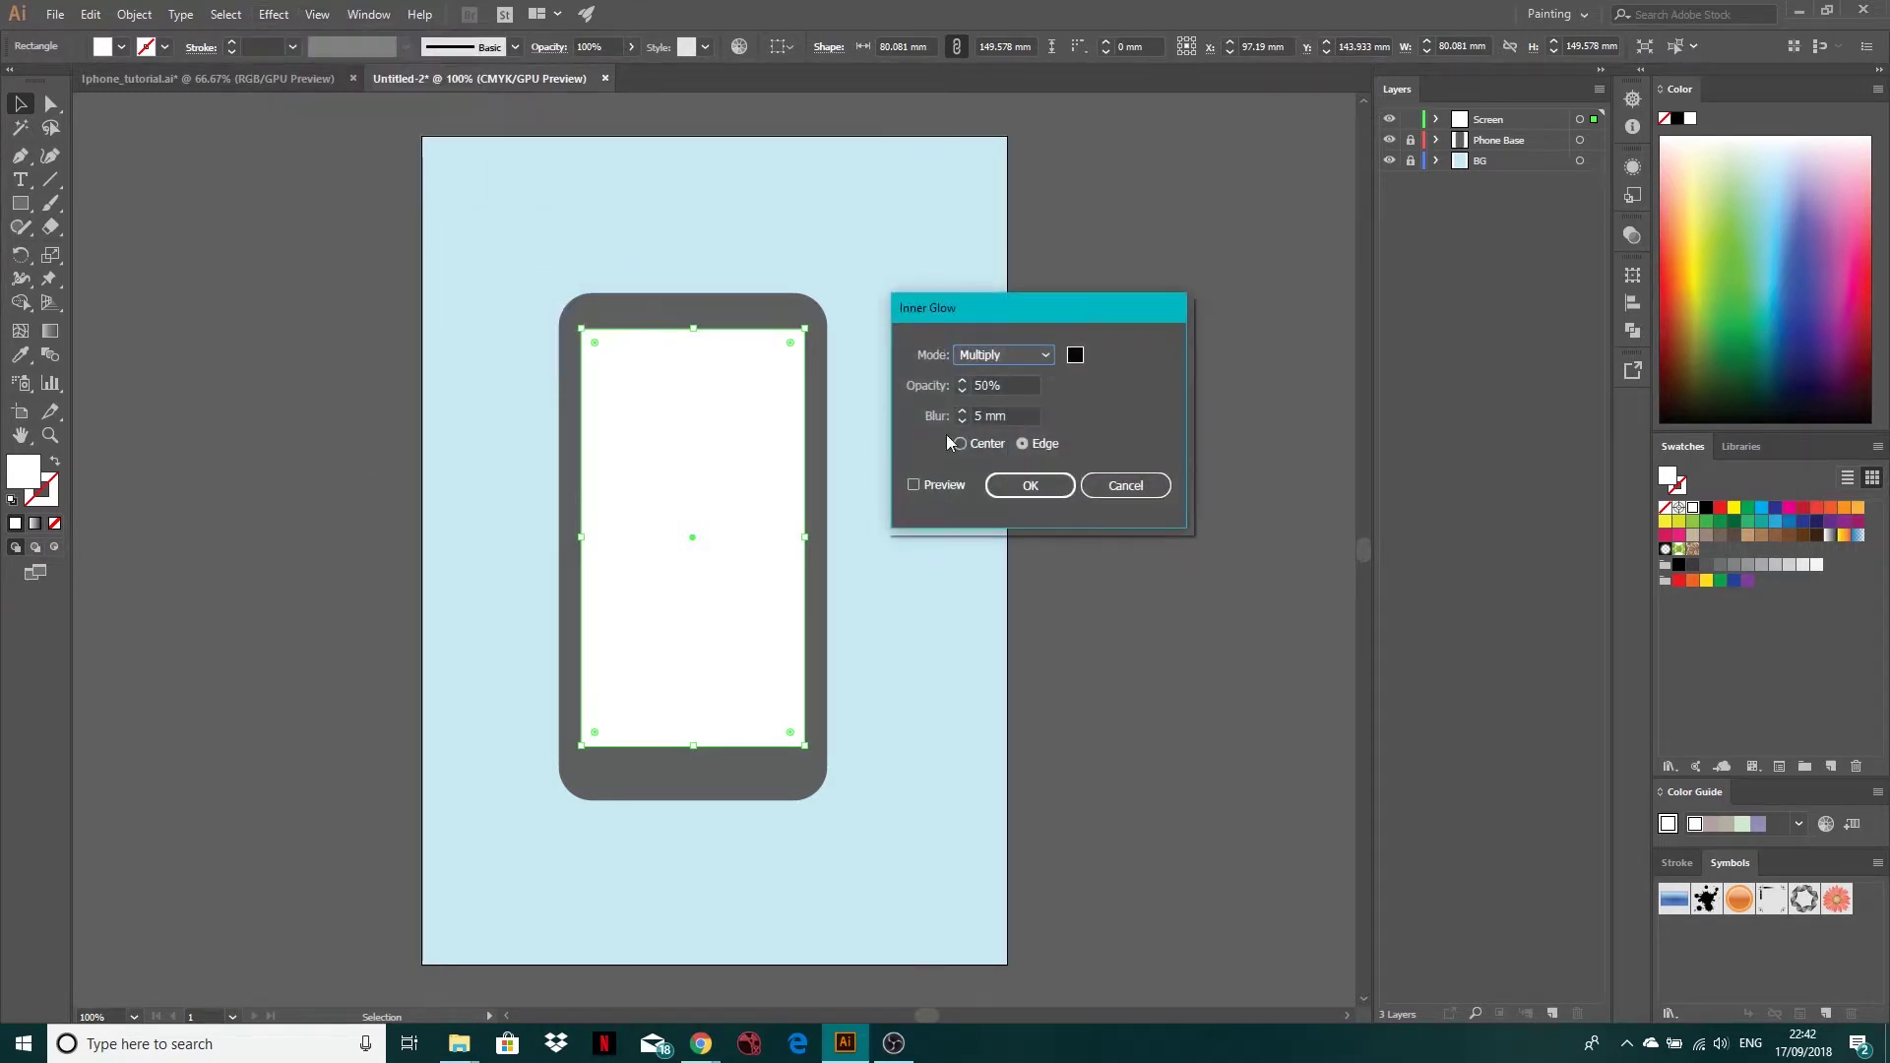
pyautogui.click(924, 486)
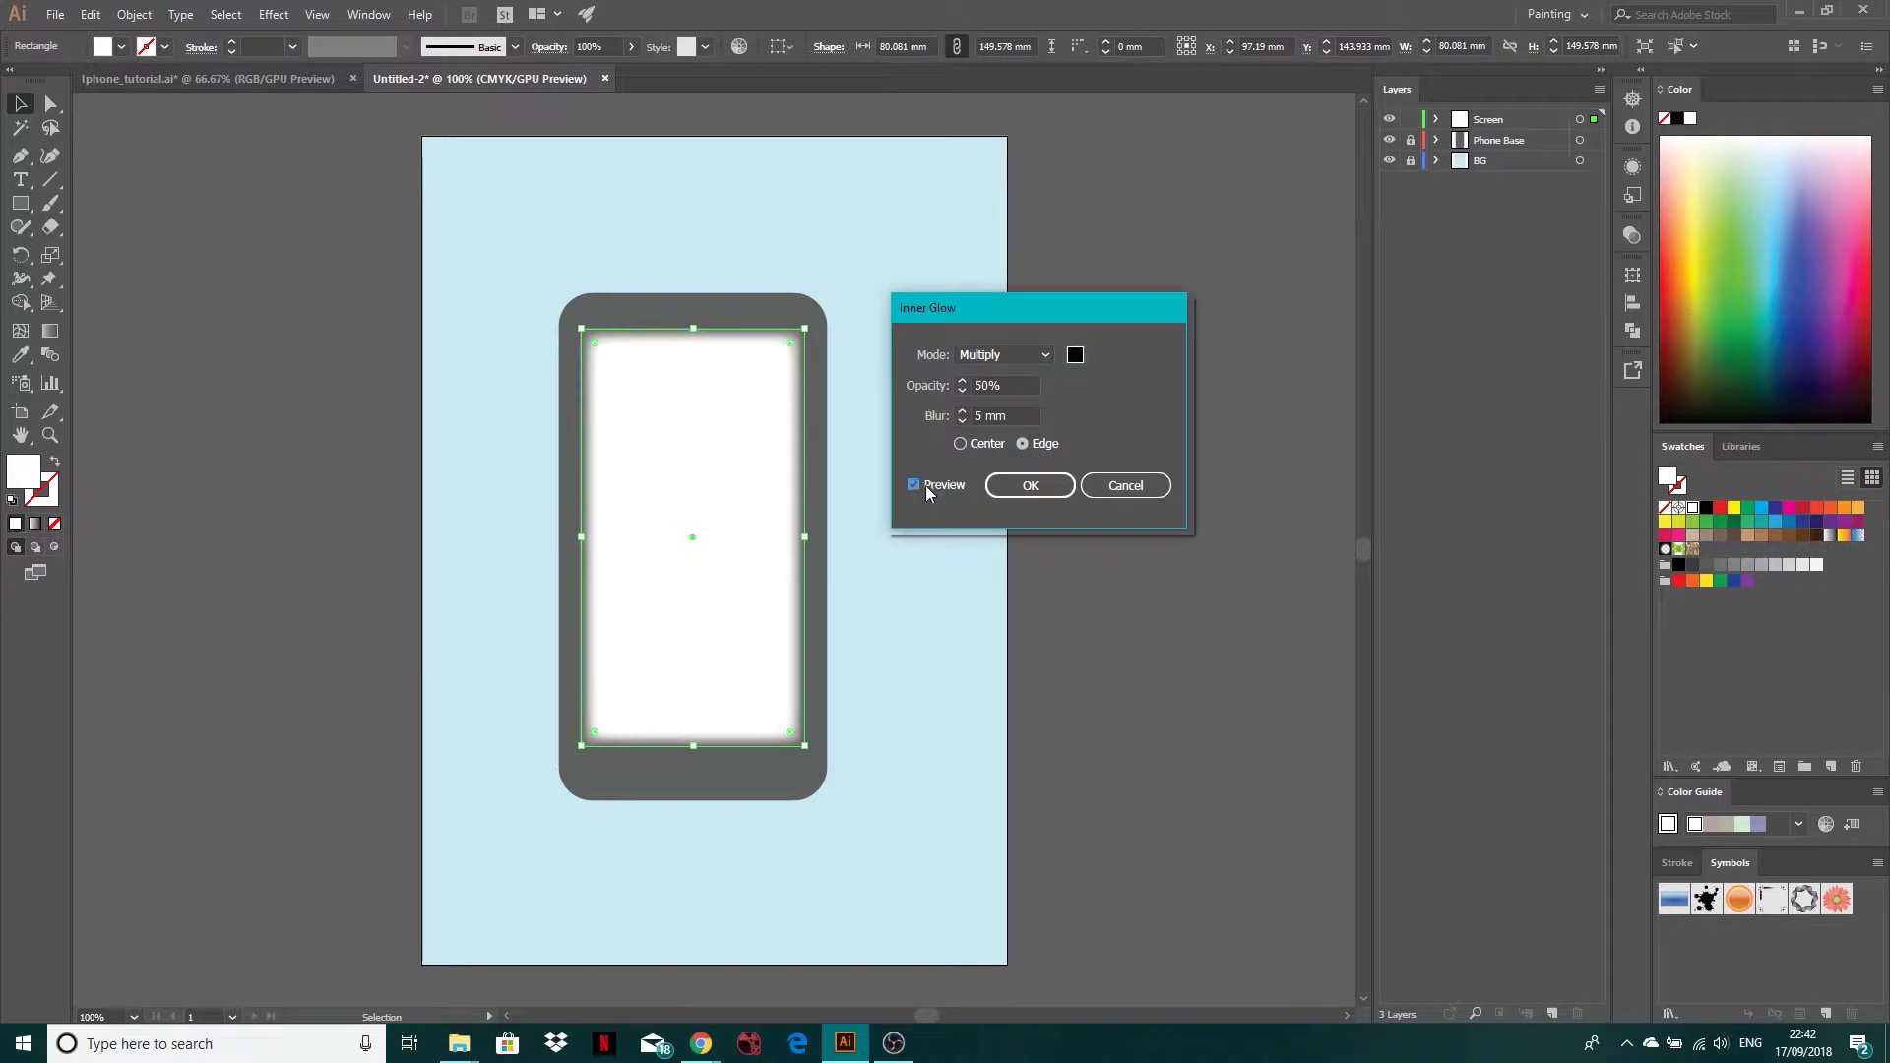
pyautogui.doubleClick(977, 416)
pyautogui.write('2')
pyautogui.click(992, 384)
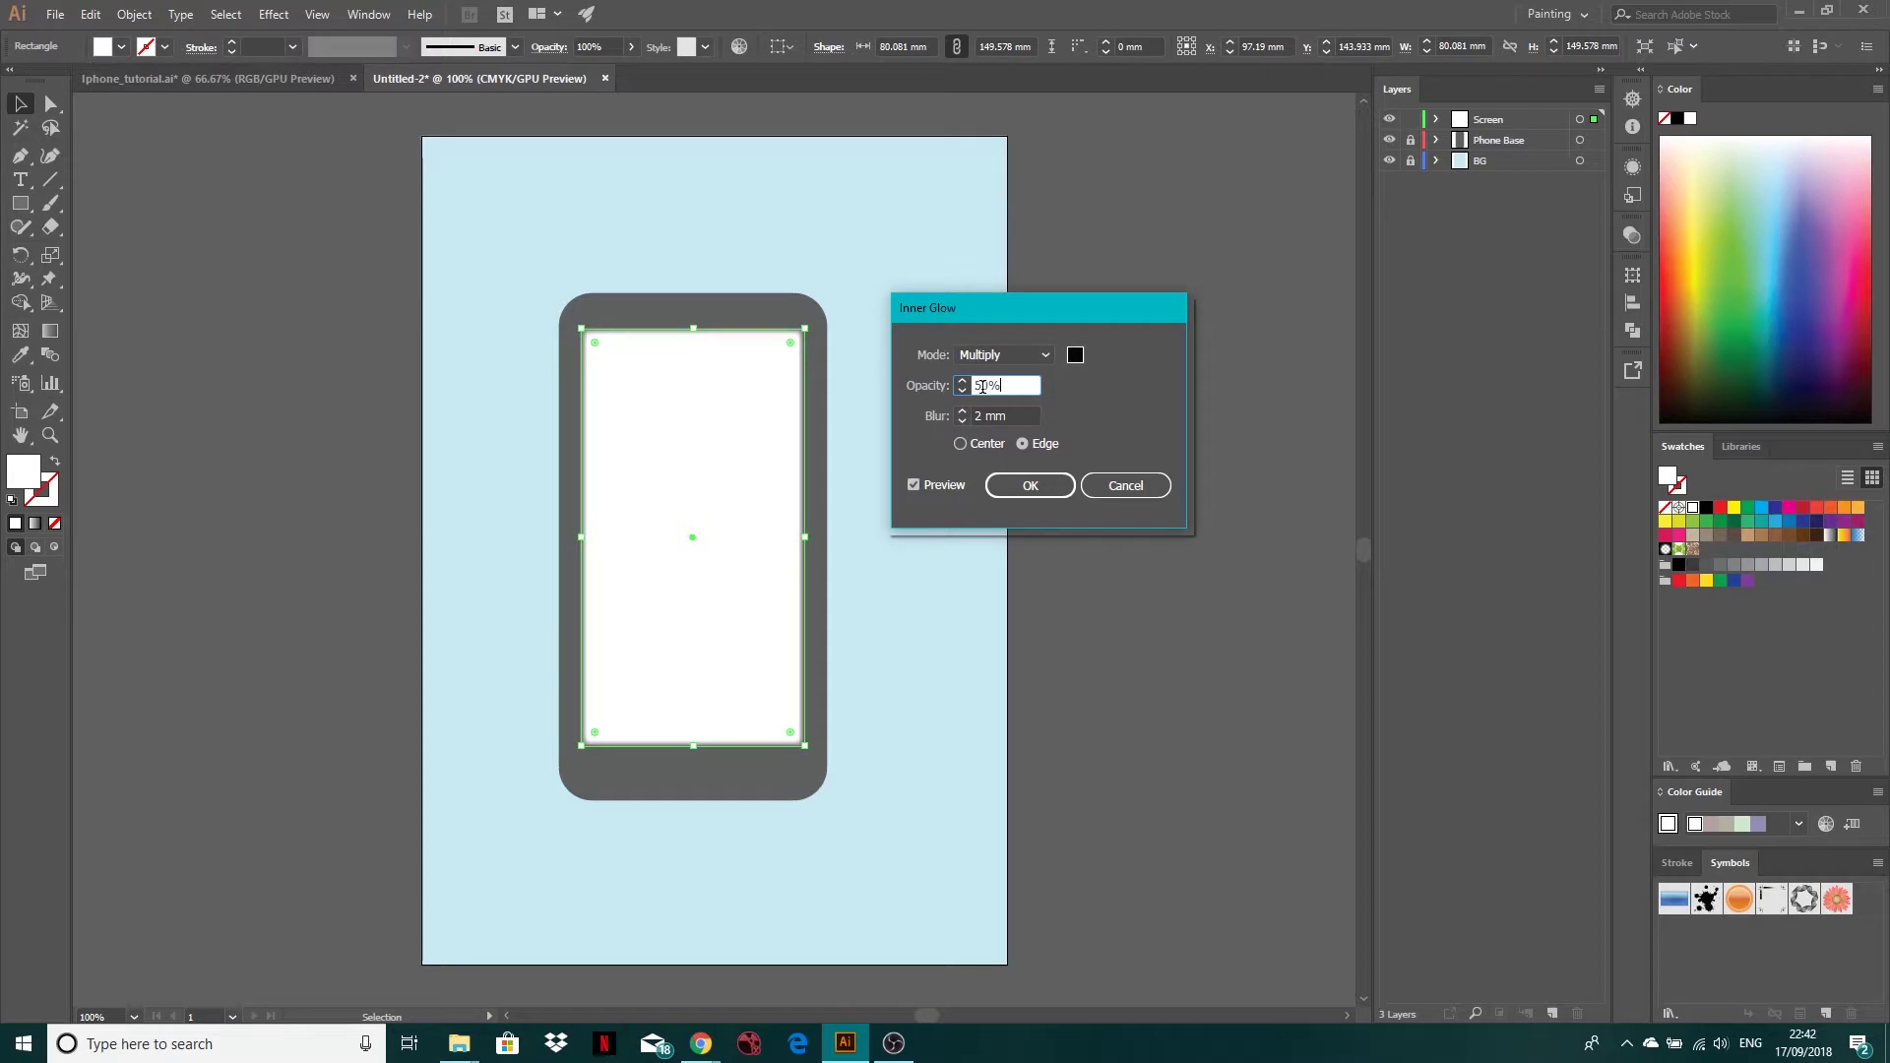
pyautogui.press('BackSpace')
pyautogui.write('4')
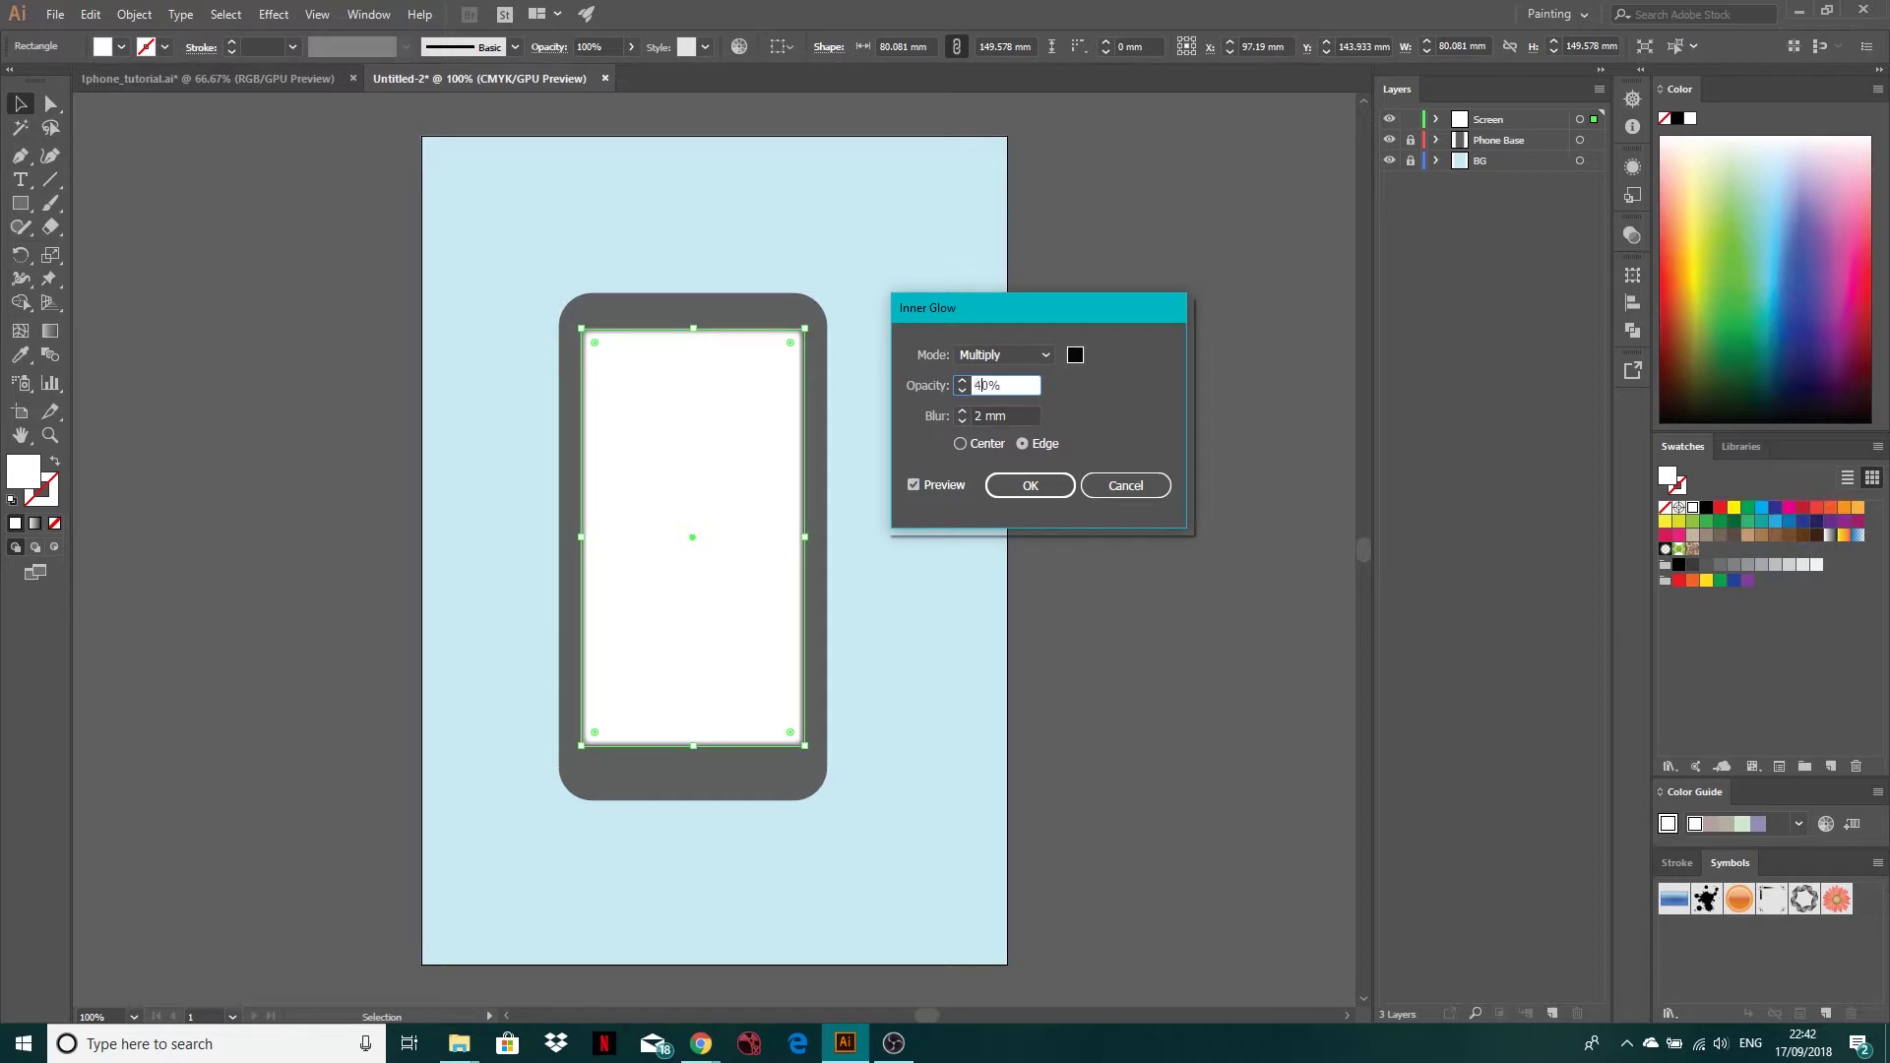
# Compare the Center and Edge glow options, apply the inner glow with Edge, and undo it
pyautogui.click(1021, 415)
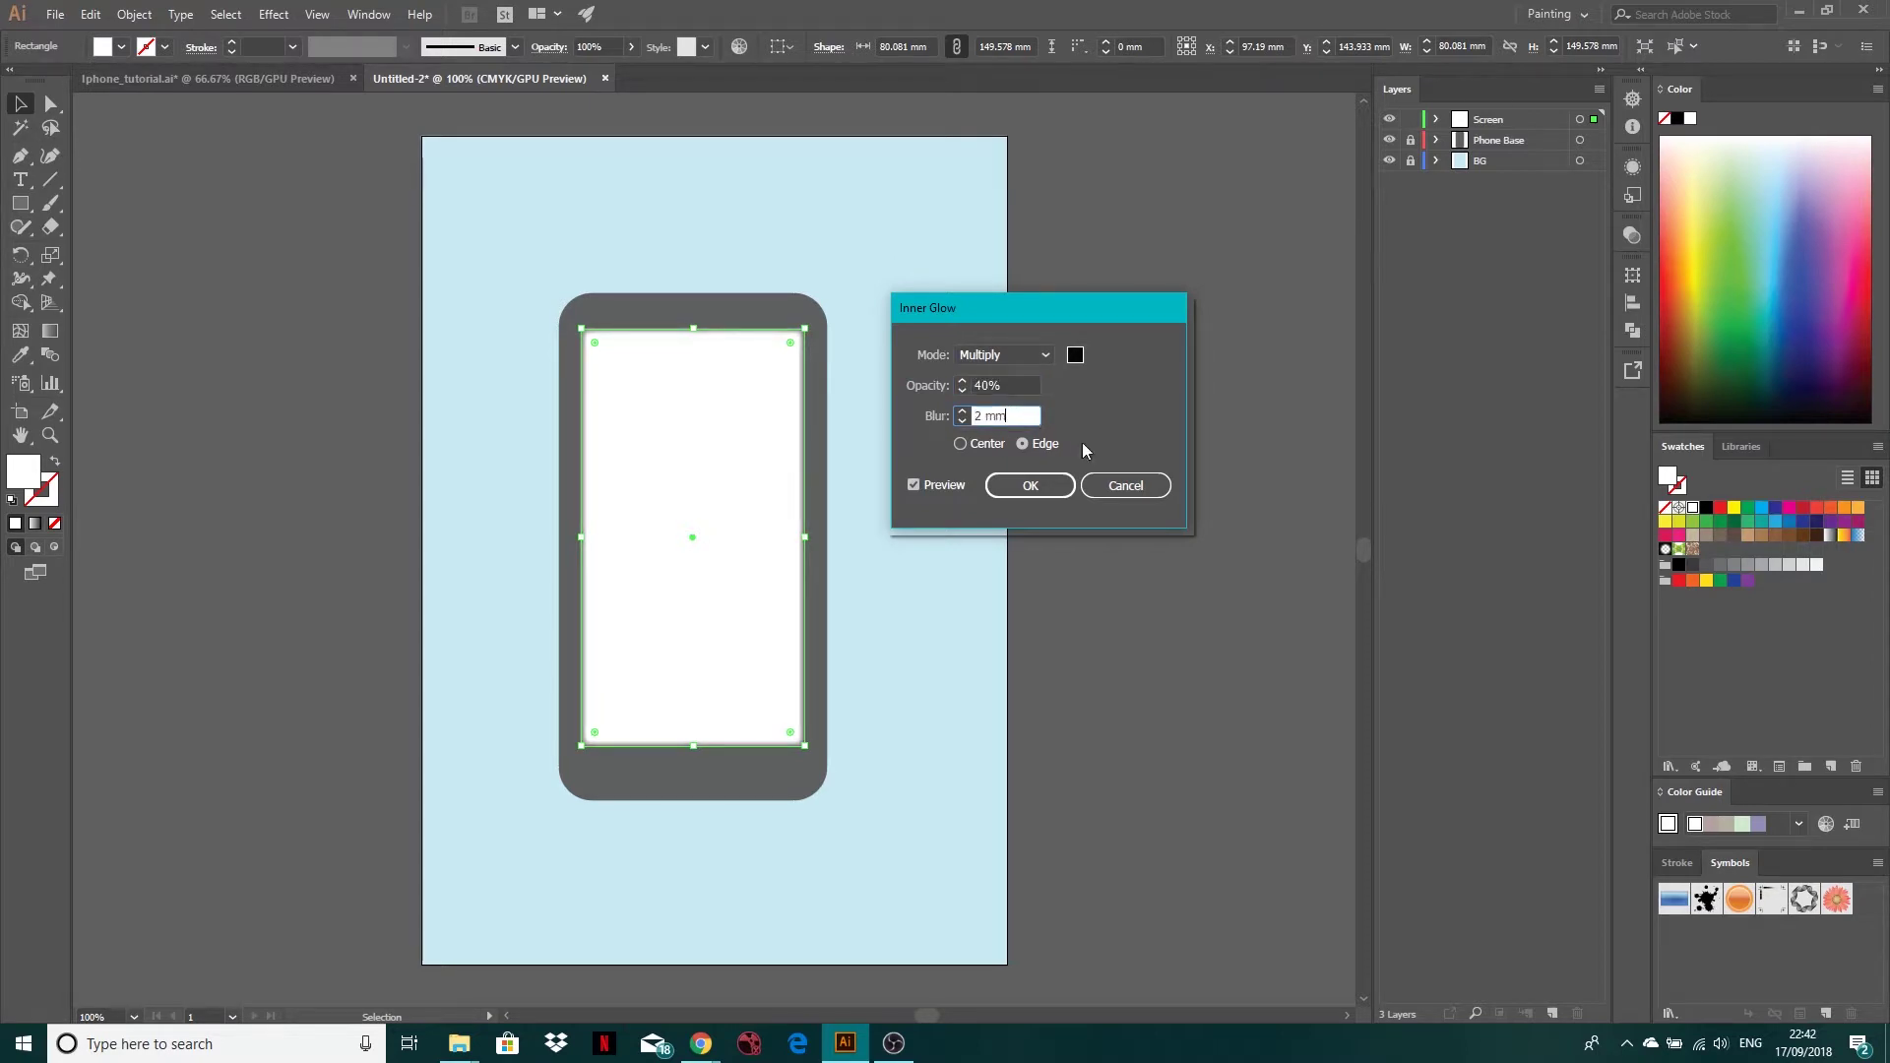
pyautogui.click(977, 445)
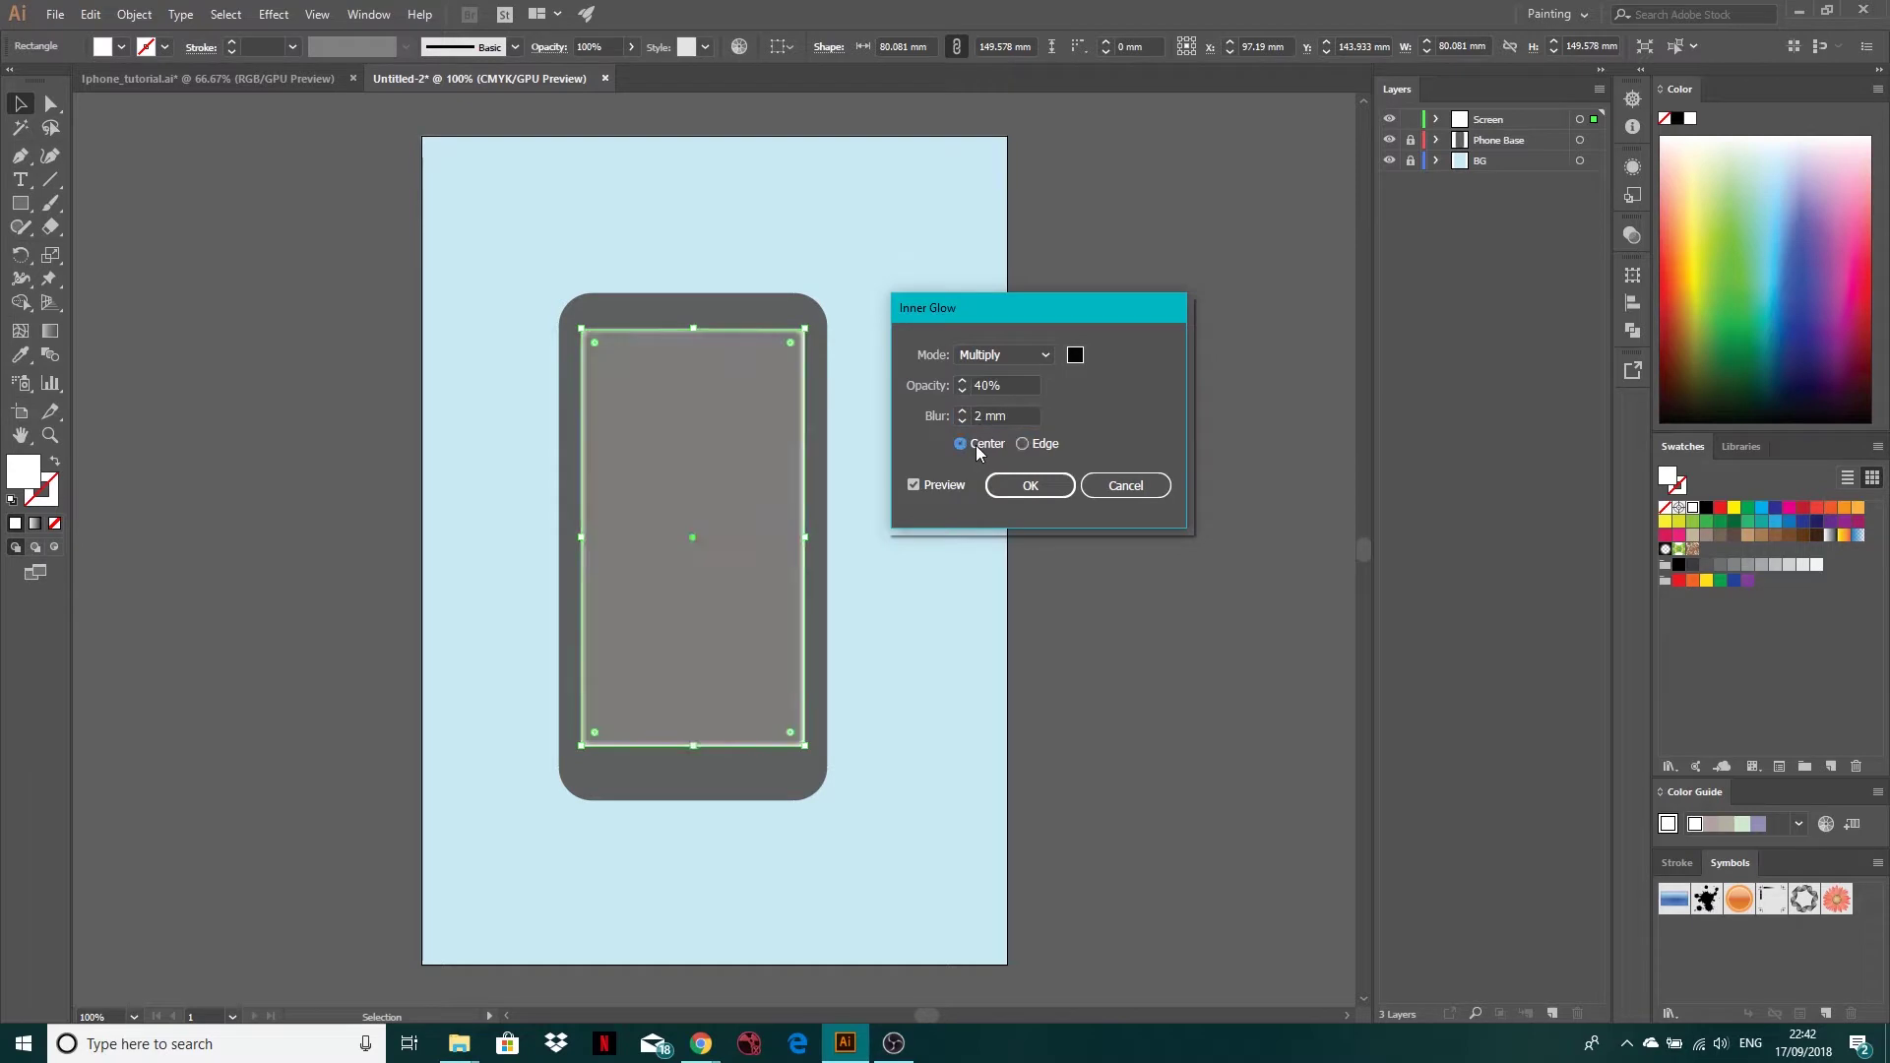
pyautogui.click(1037, 445)
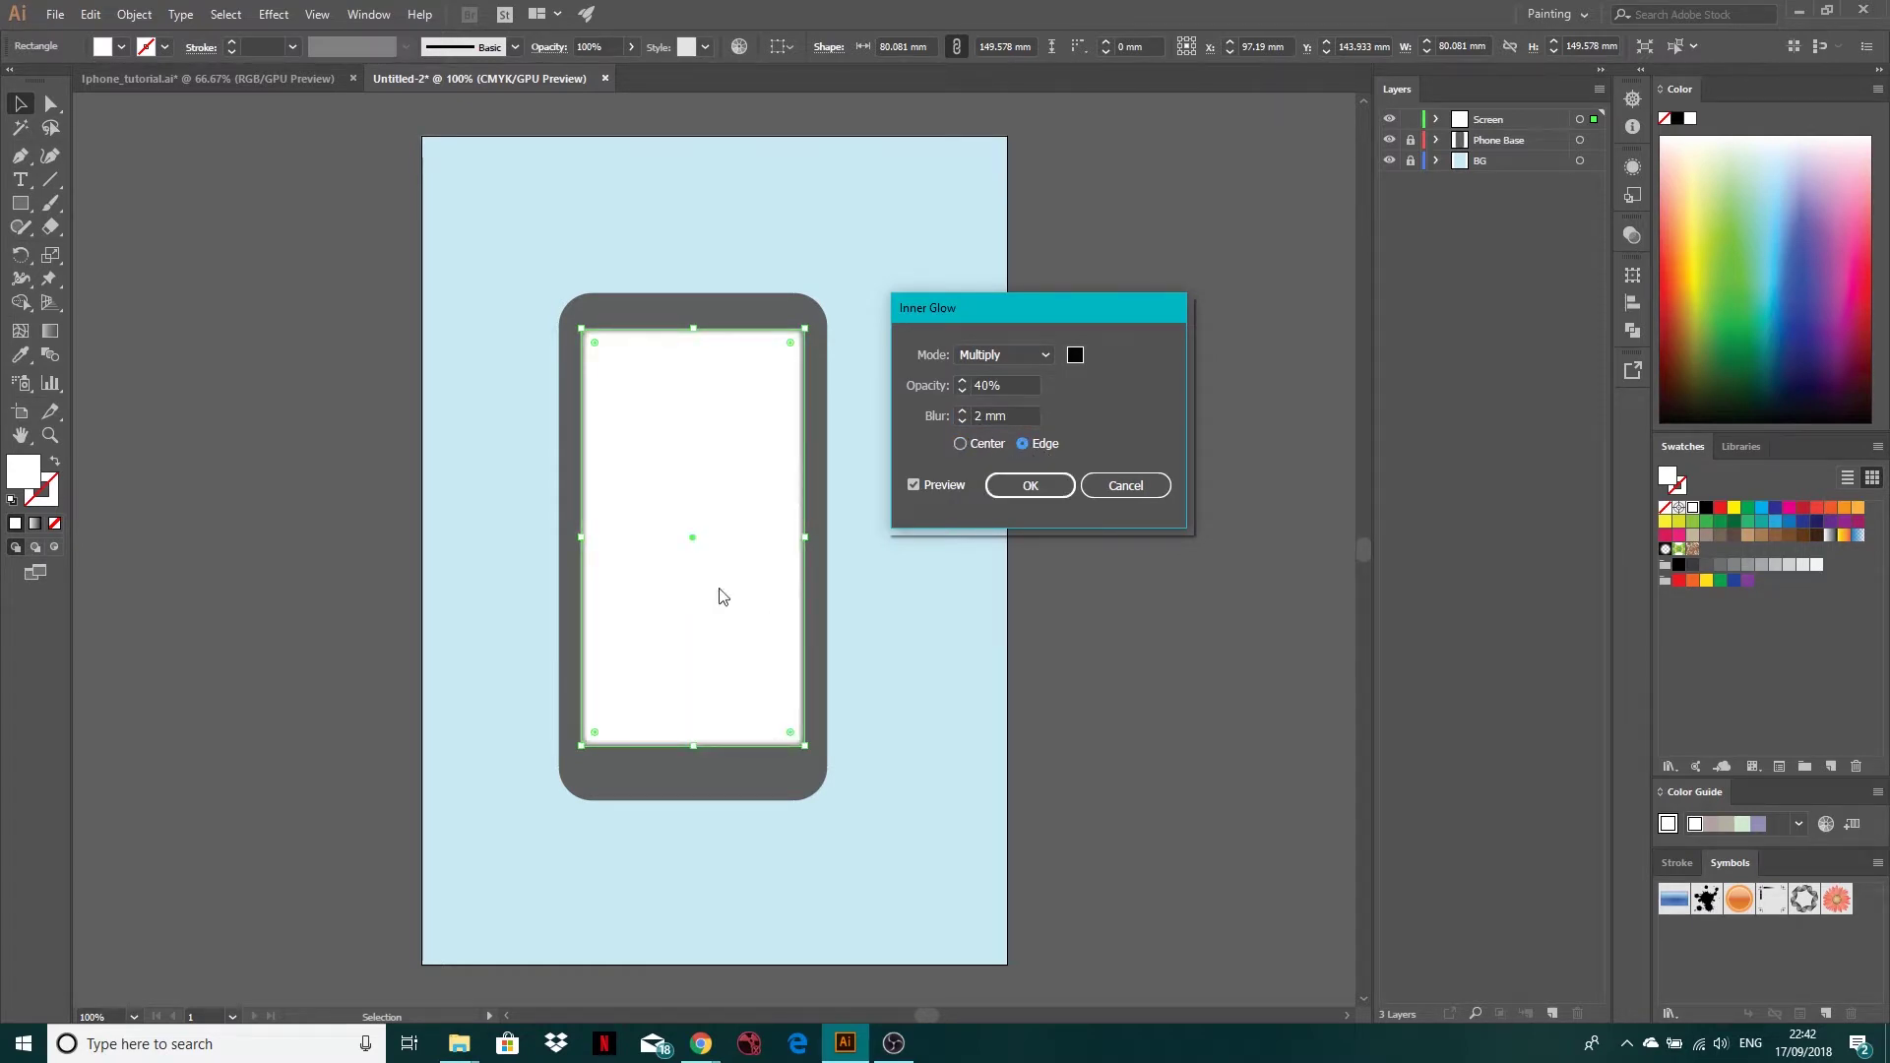
pyautogui.click(1020, 487)
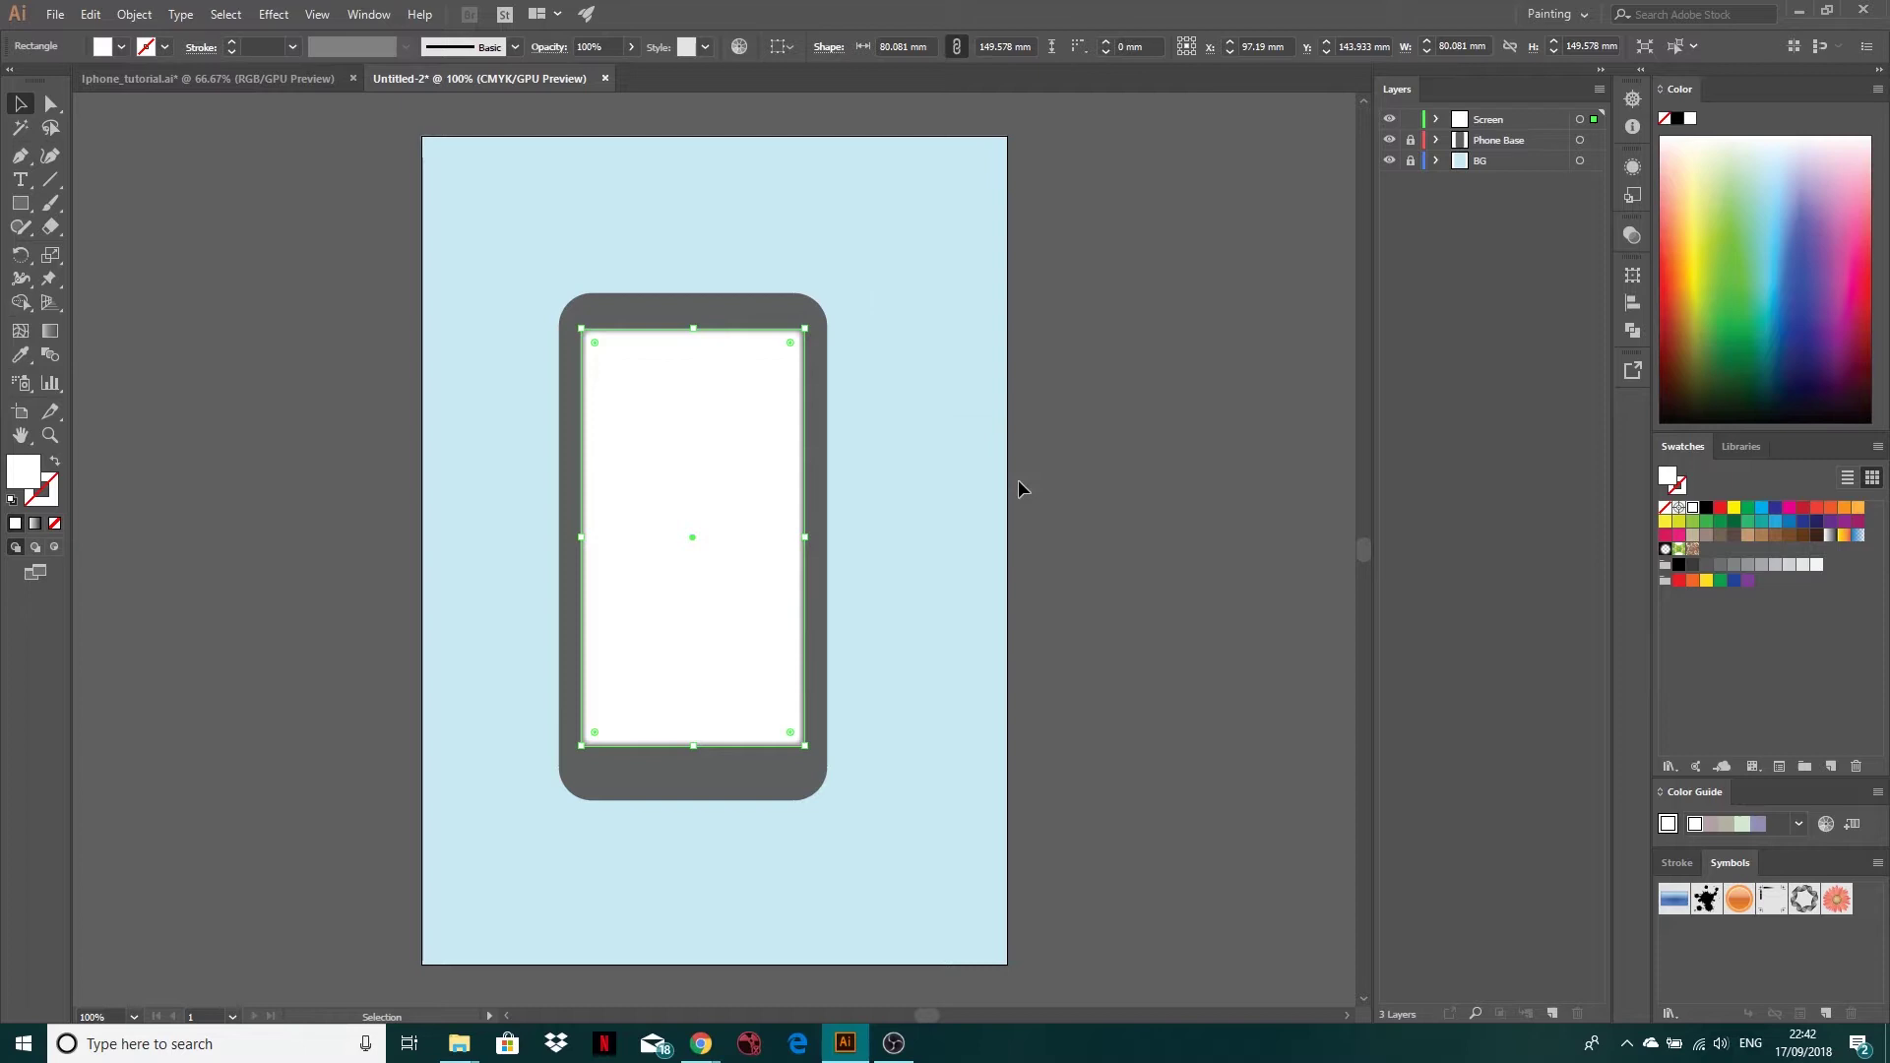
pyautogui.click(1110, 488)
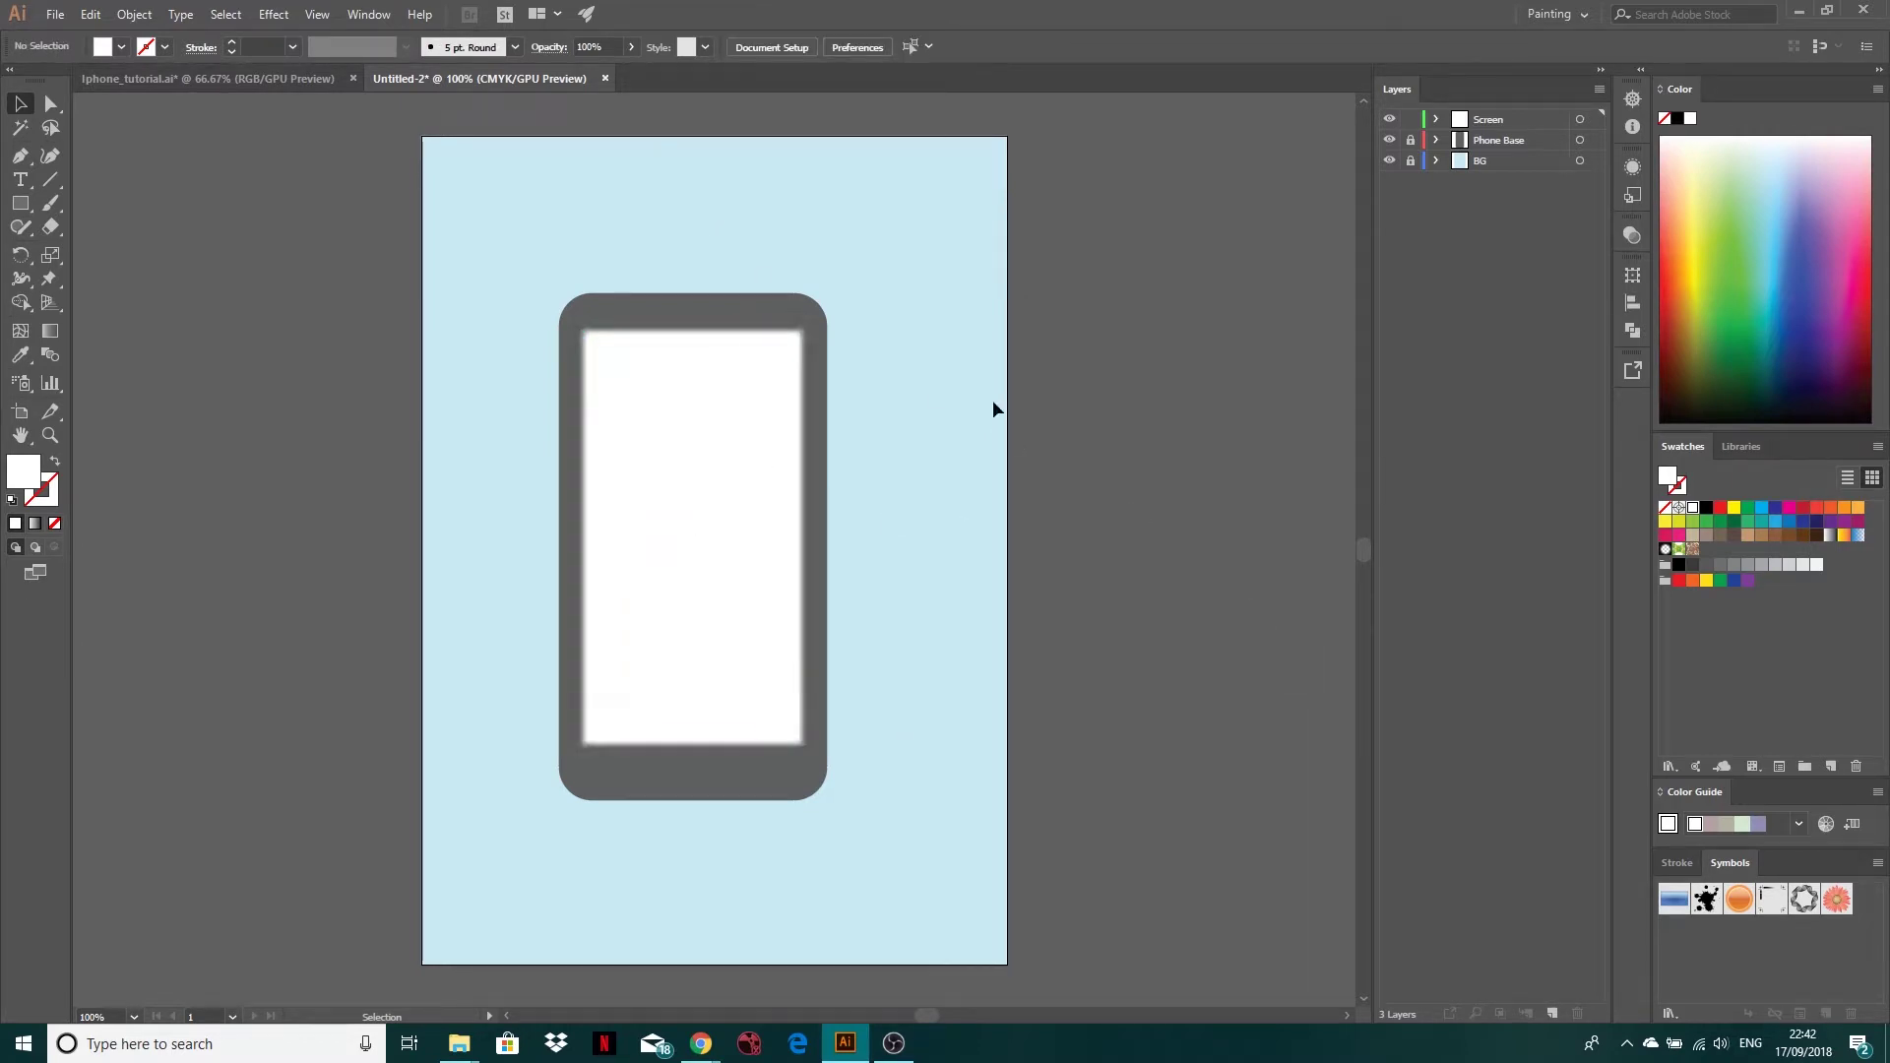
pyautogui.hotkey('ctrl', 'z')
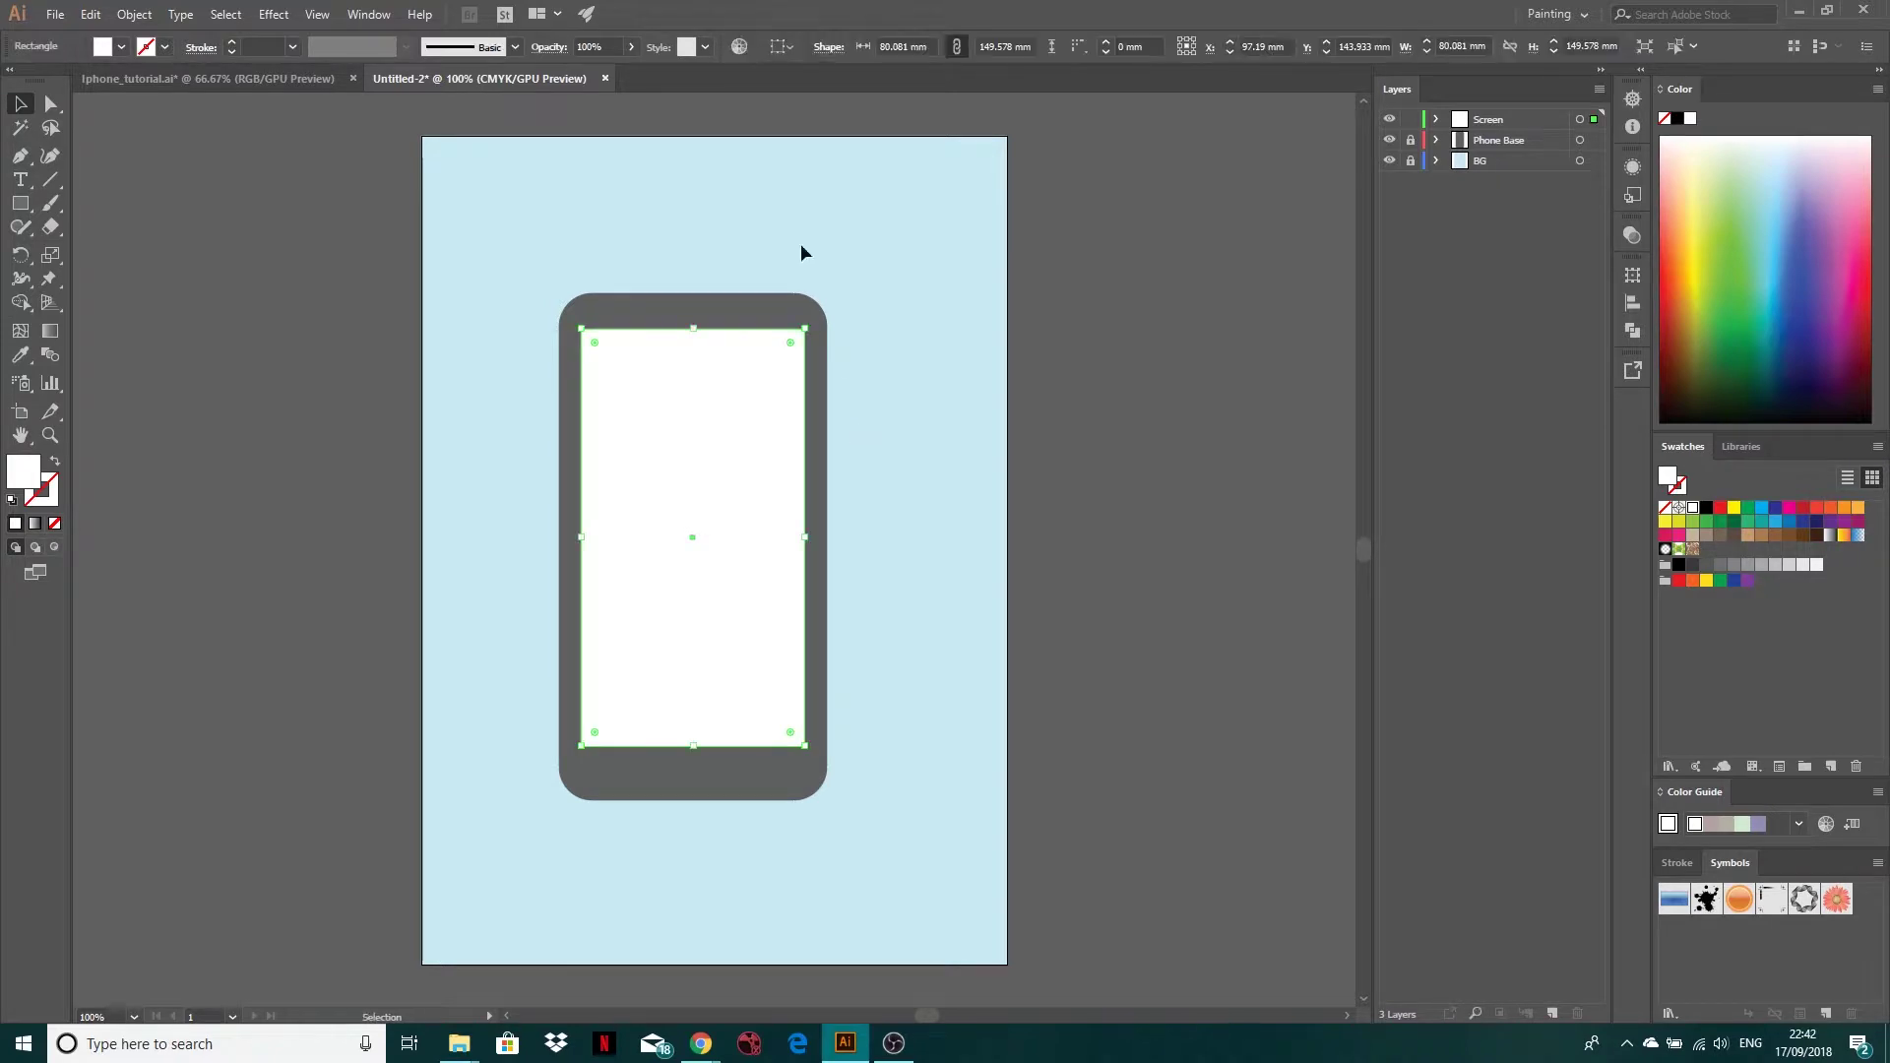
# Apply a black Multiply Inner Glow from the edge of the screen rectangle at 20% opacity with a 2 mm blur, and deselect it
pyautogui.click(319, 15)
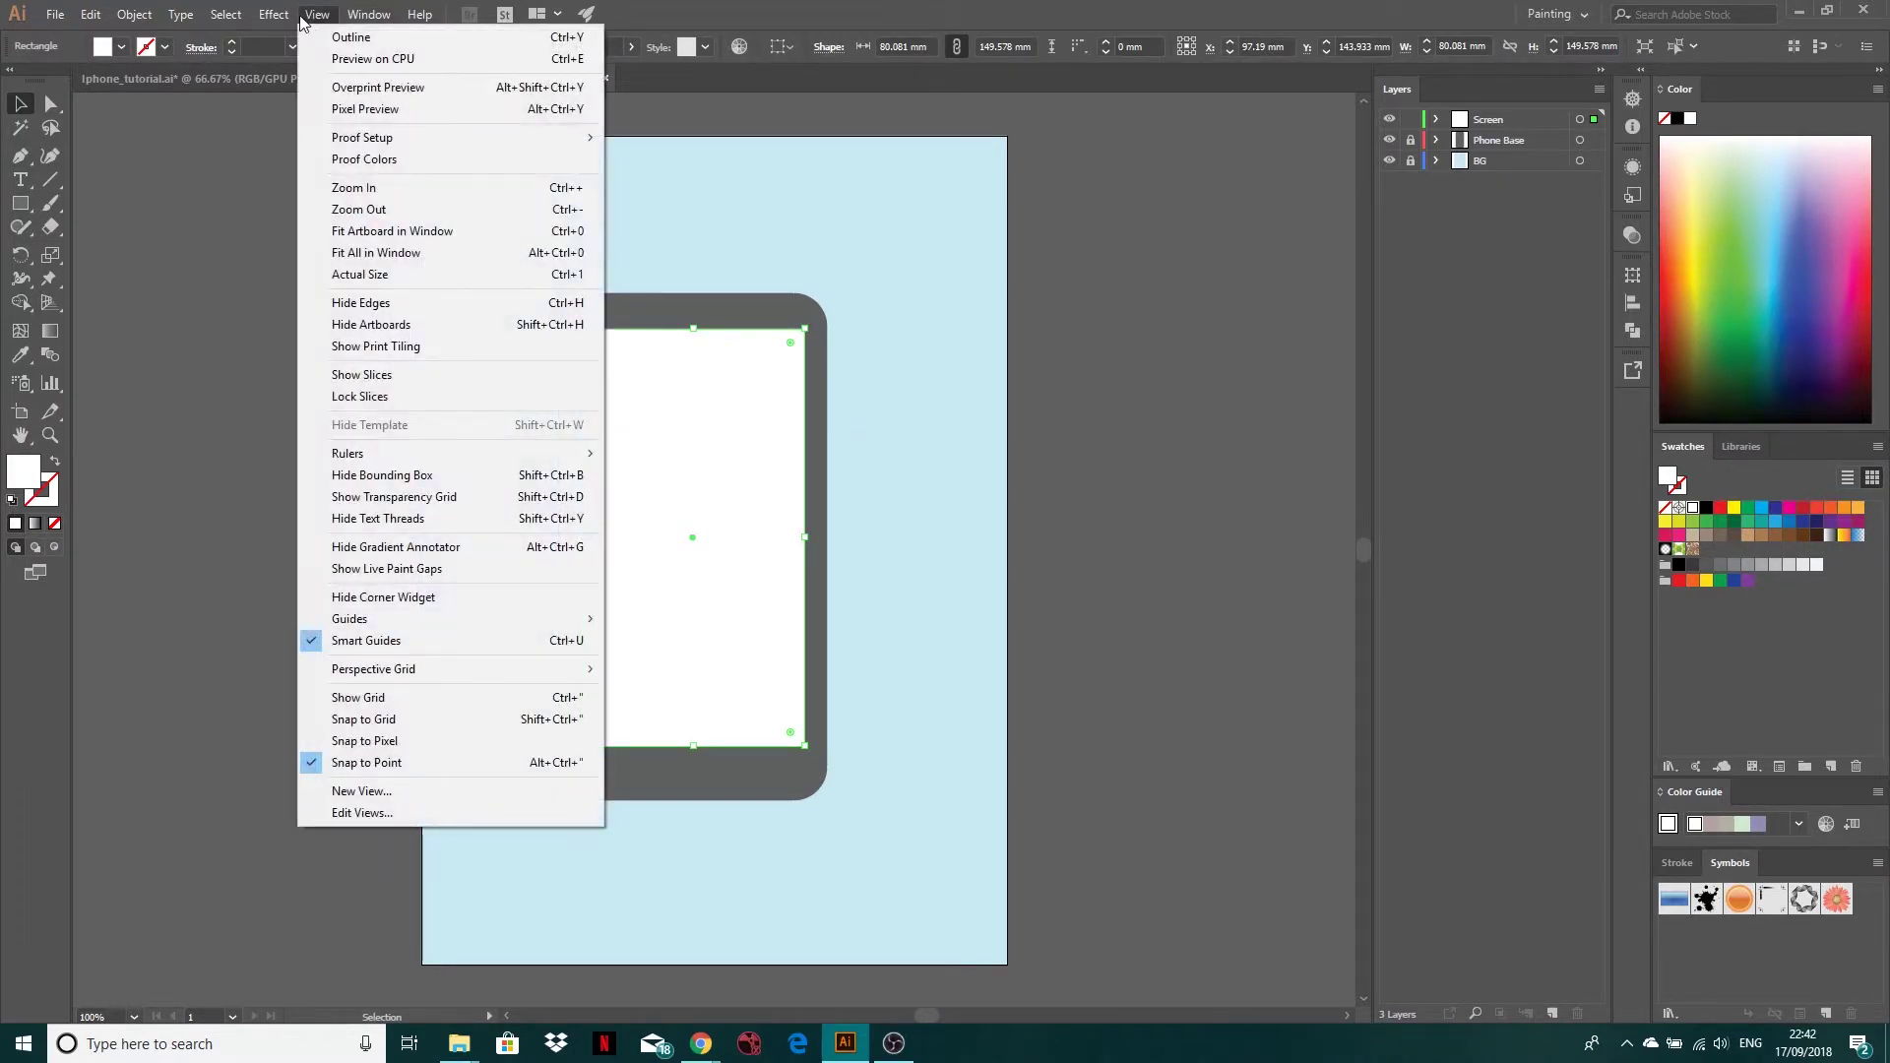
pyautogui.moveTo(273, 14)
pyautogui.moveTo(335, 237)
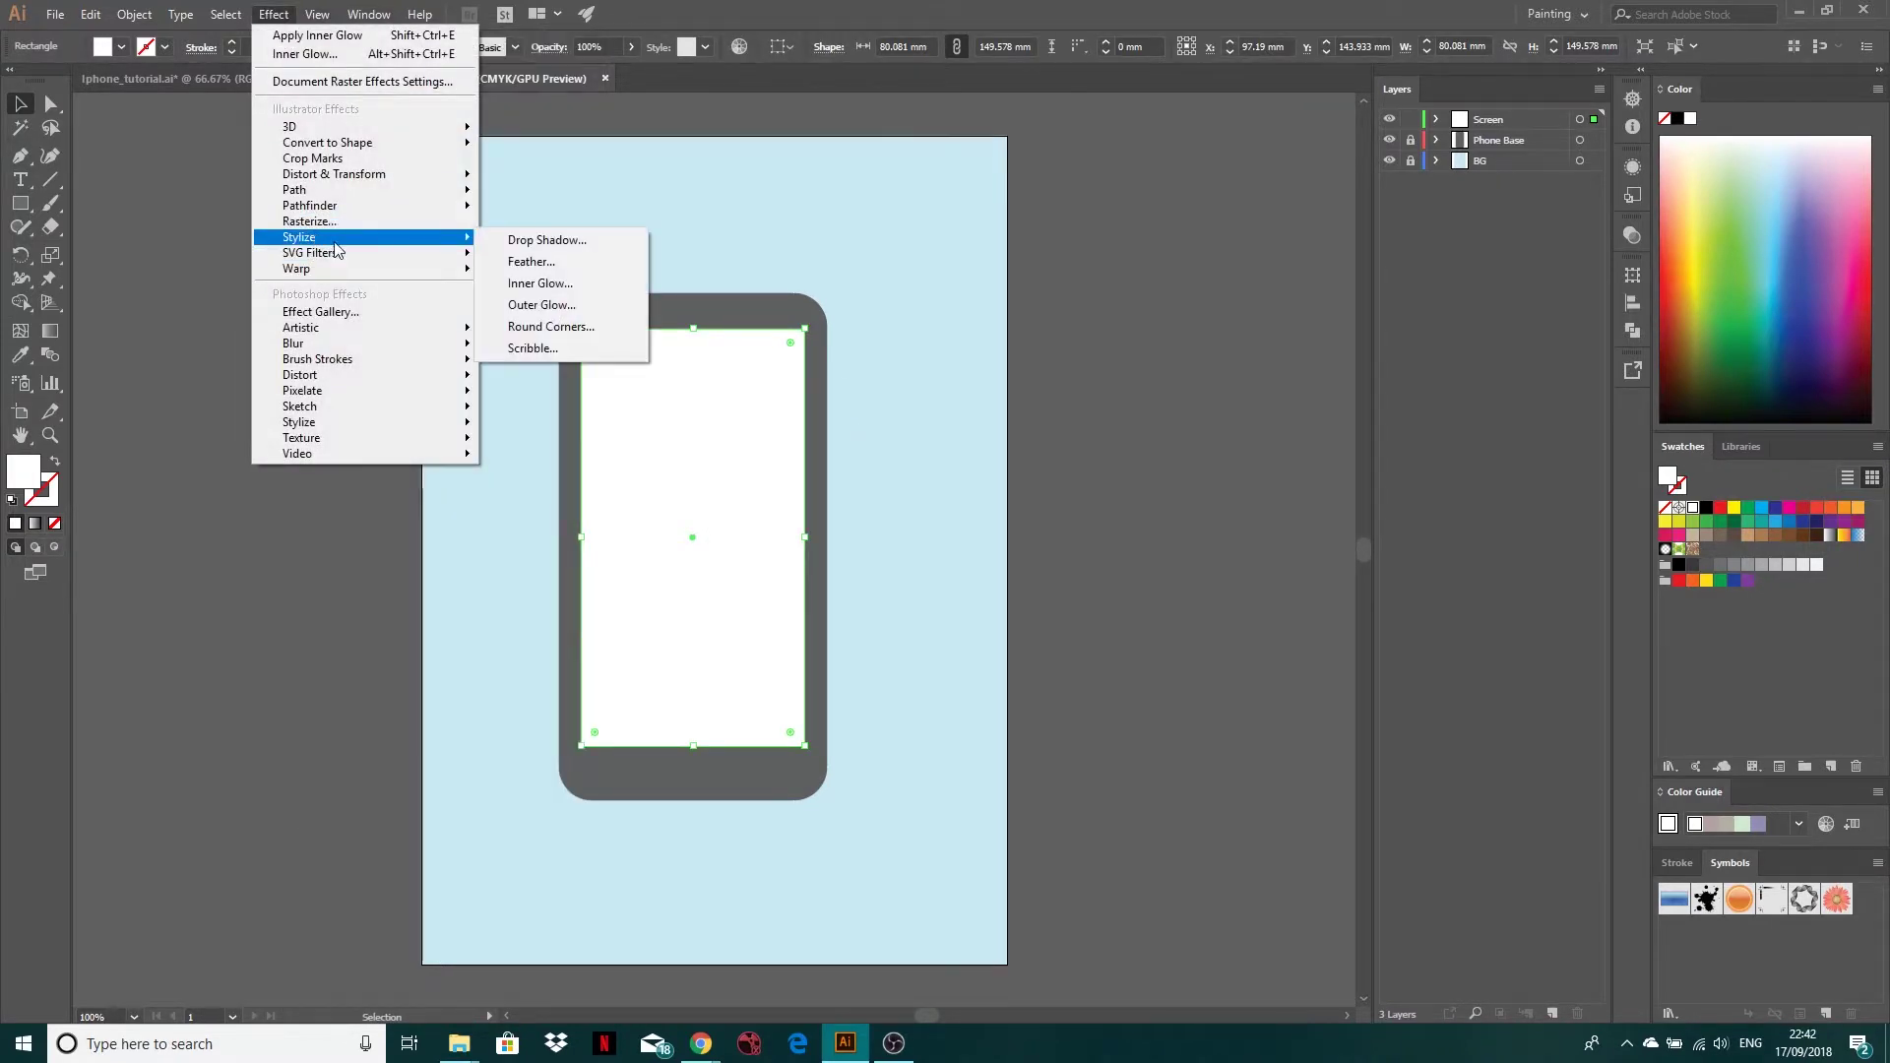
pyautogui.click(541, 283)
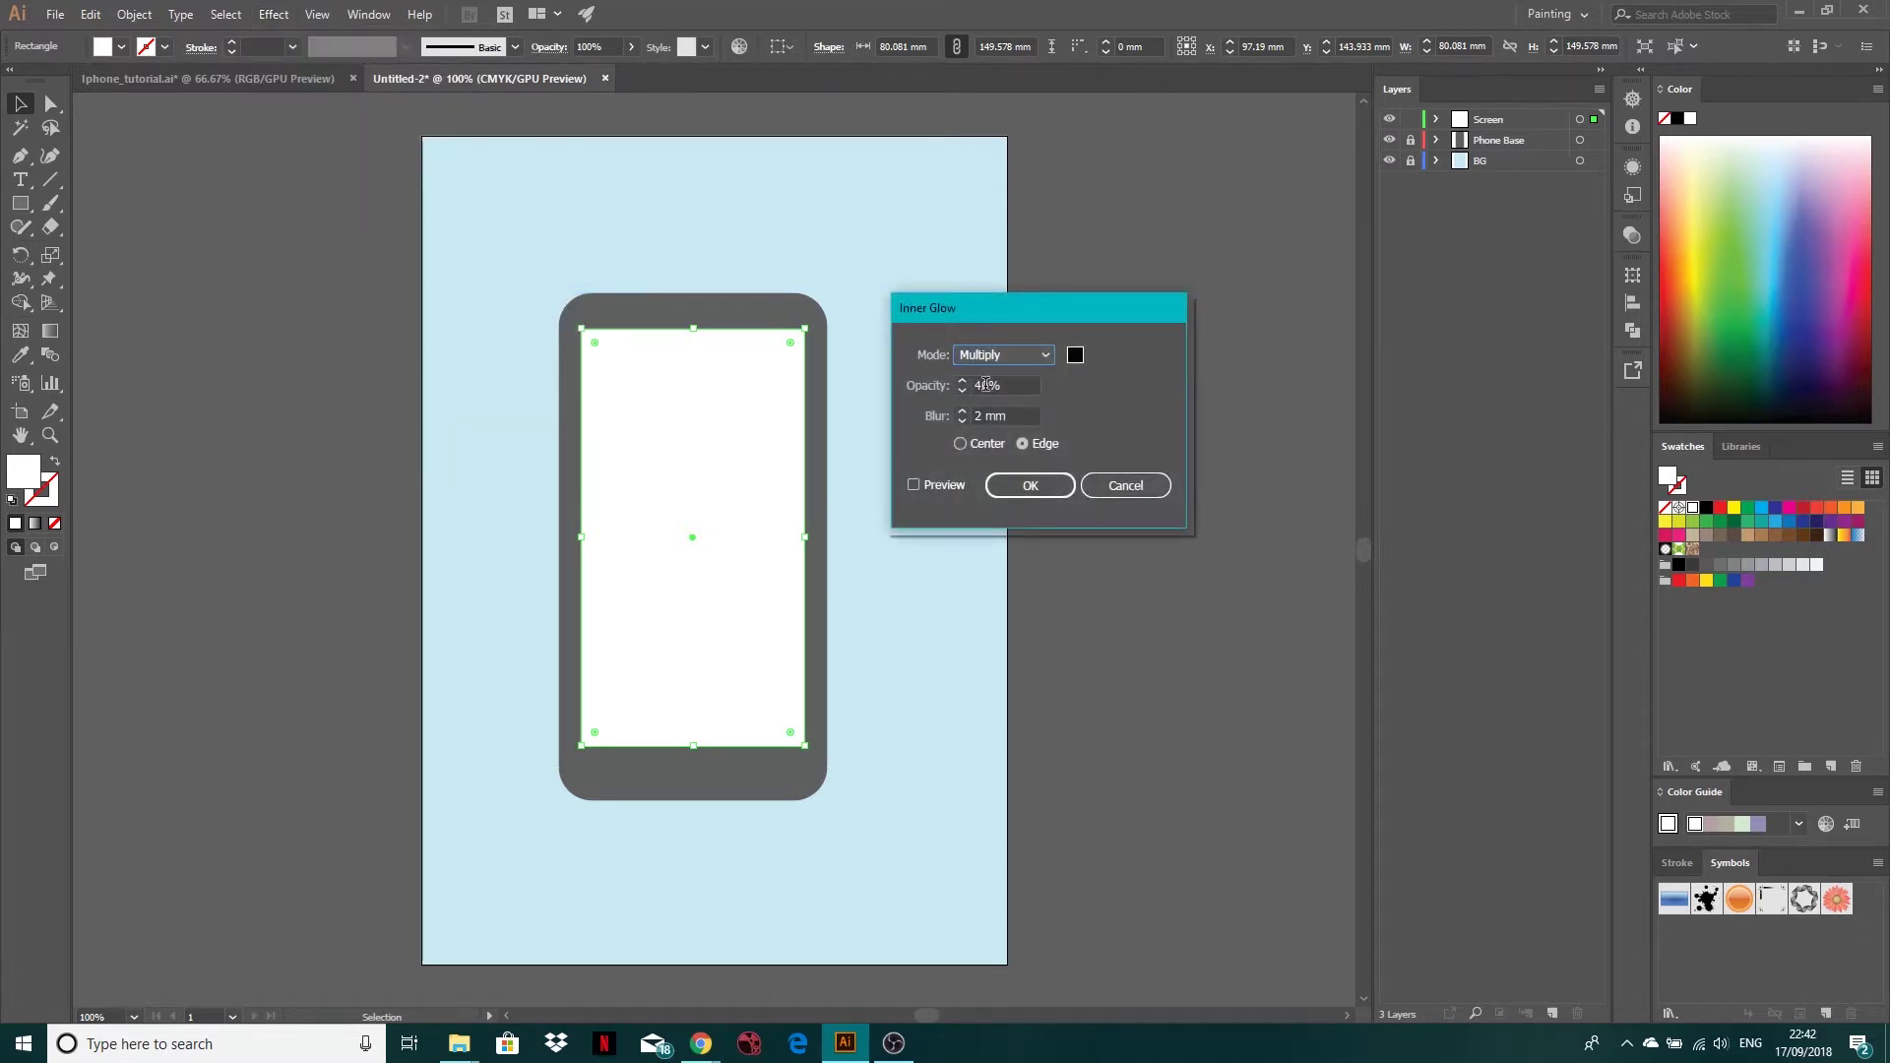
pyautogui.press('BackSpace')
pyautogui.write('2')
pyautogui.press('Tab')
pyautogui.click(914, 484)
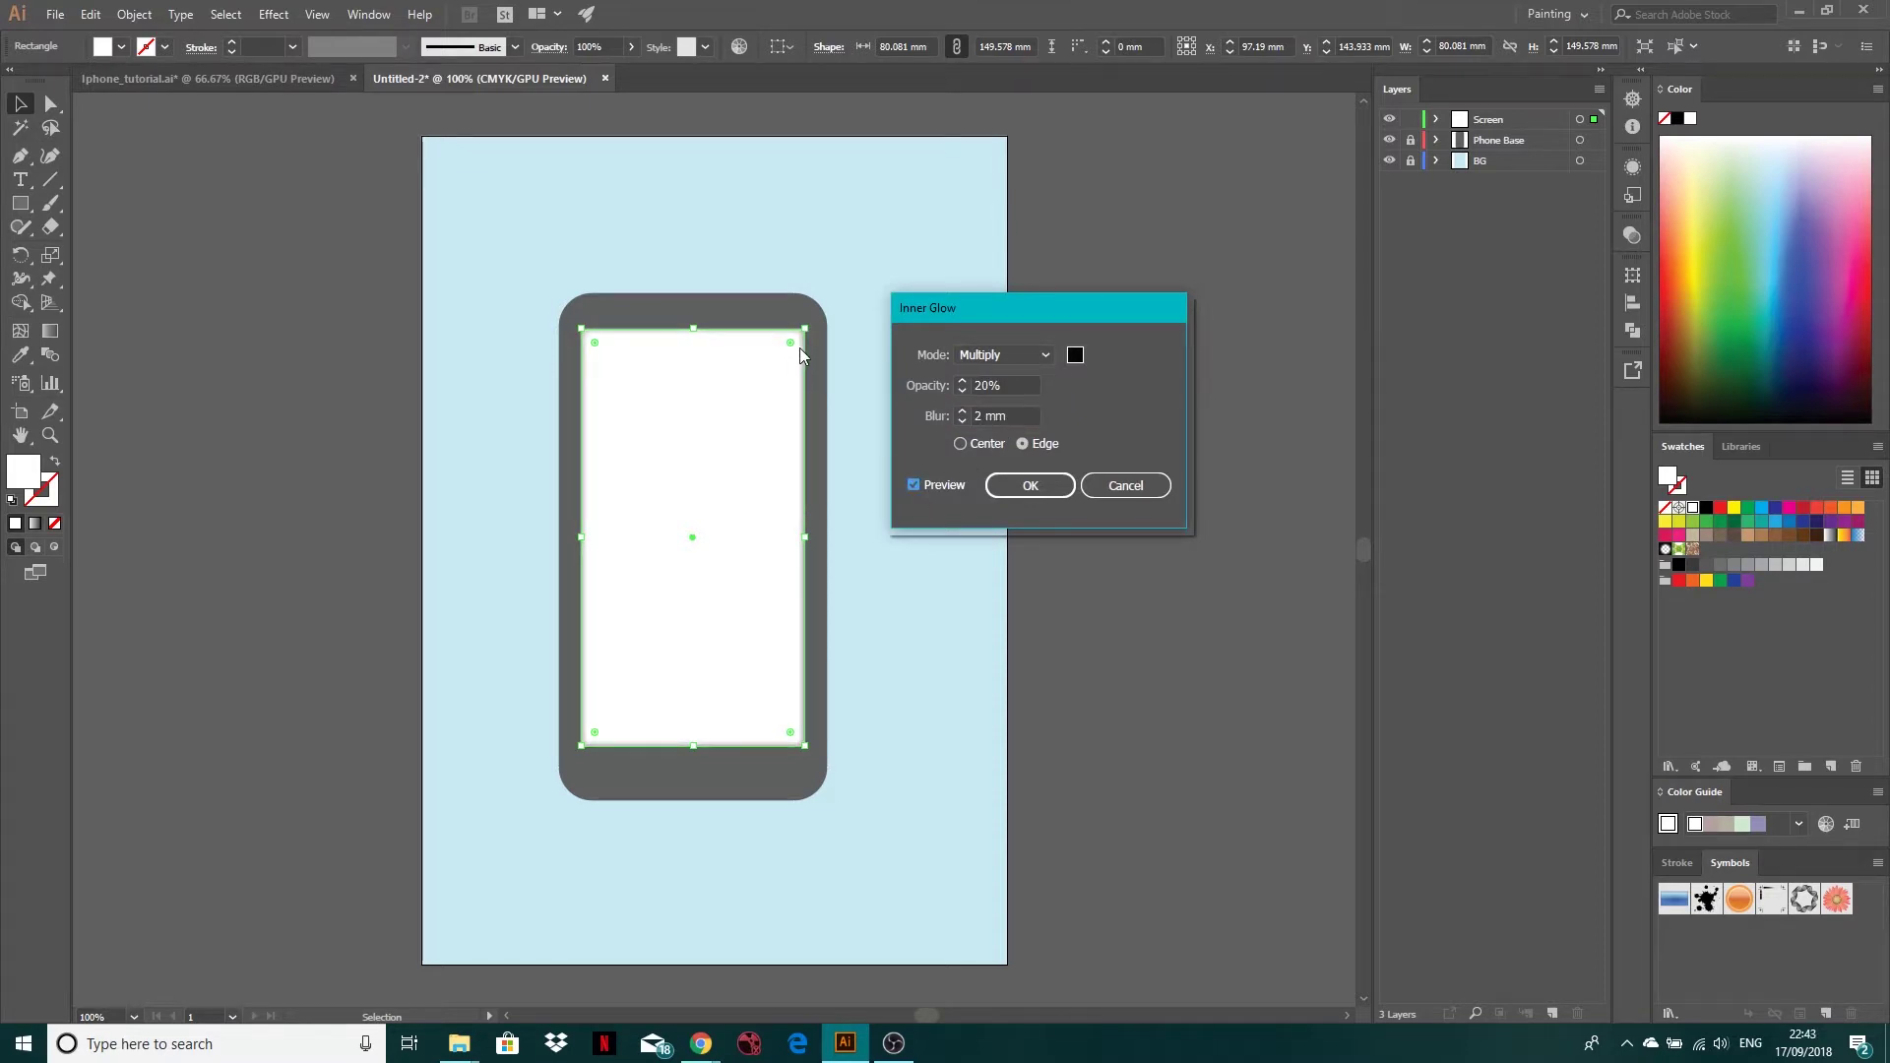
pyautogui.click(1031, 487)
pyautogui.click(1178, 482)
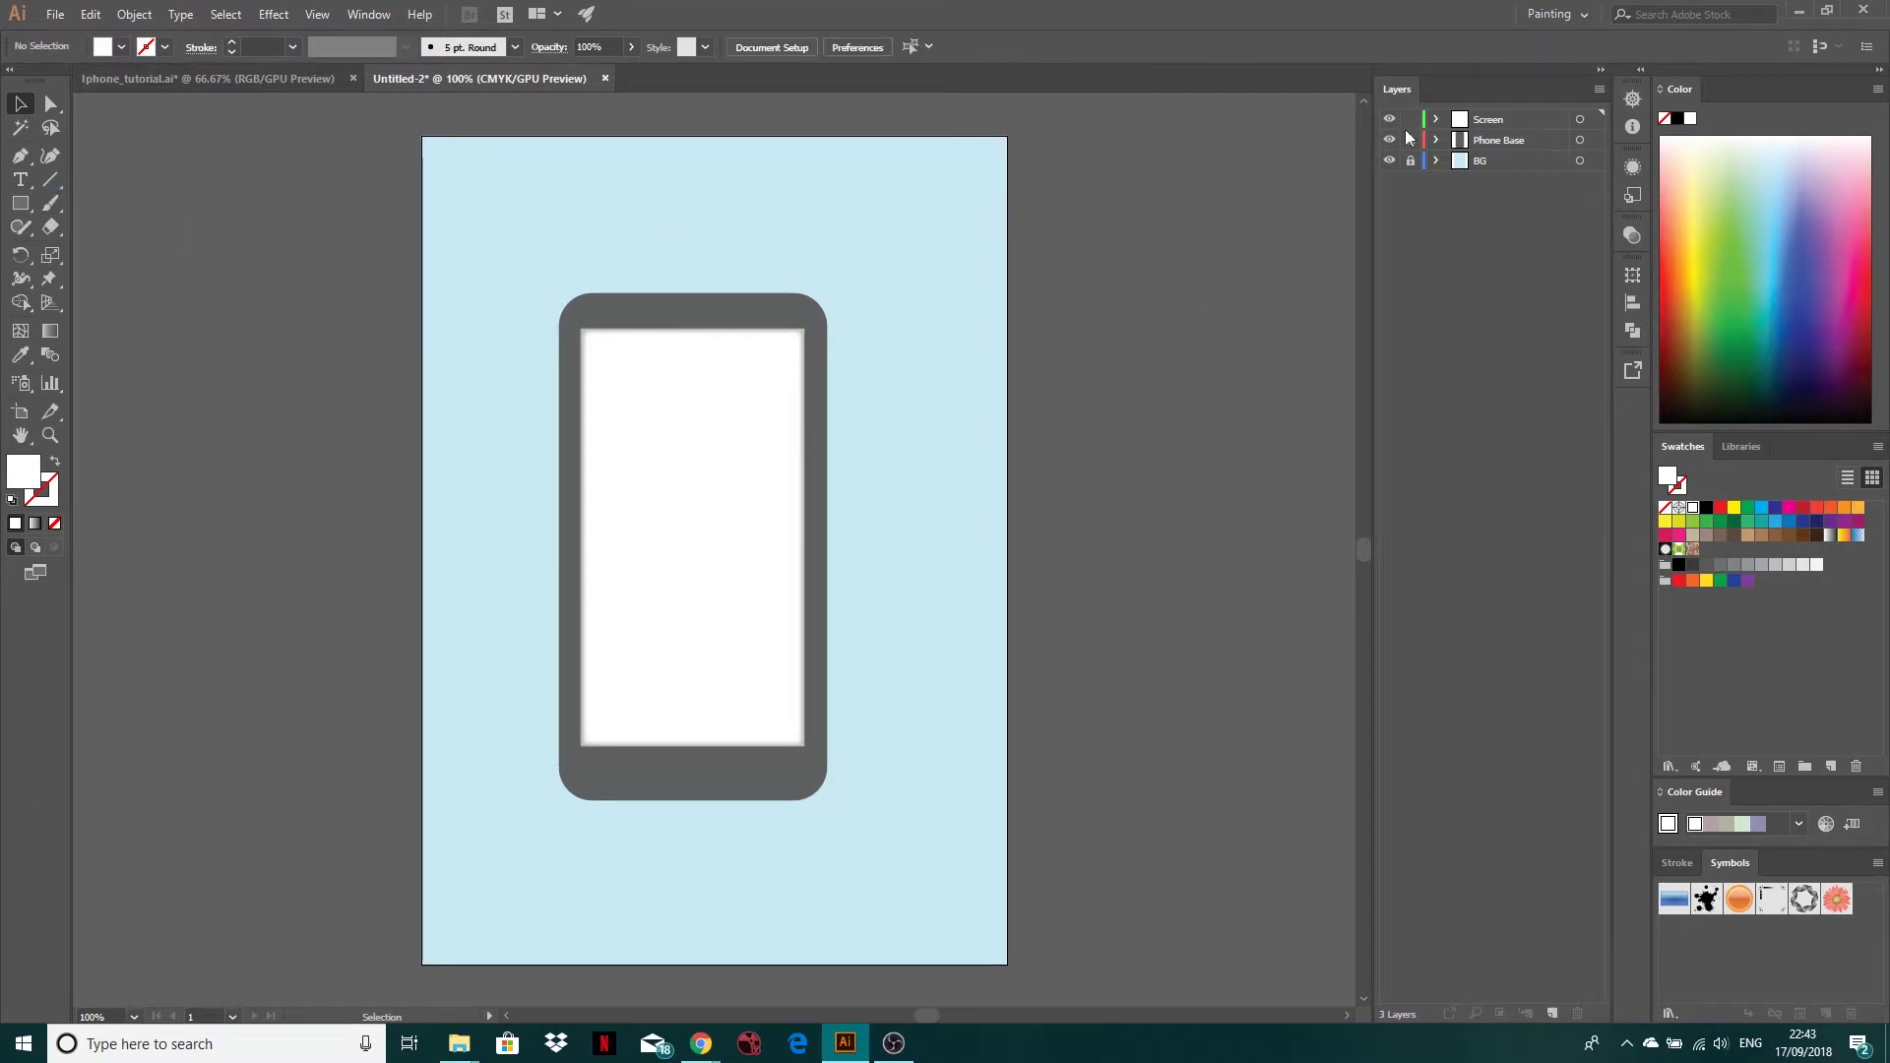
# Lock the Screen layer and add a new layer above it
pyautogui.click(1411, 119)
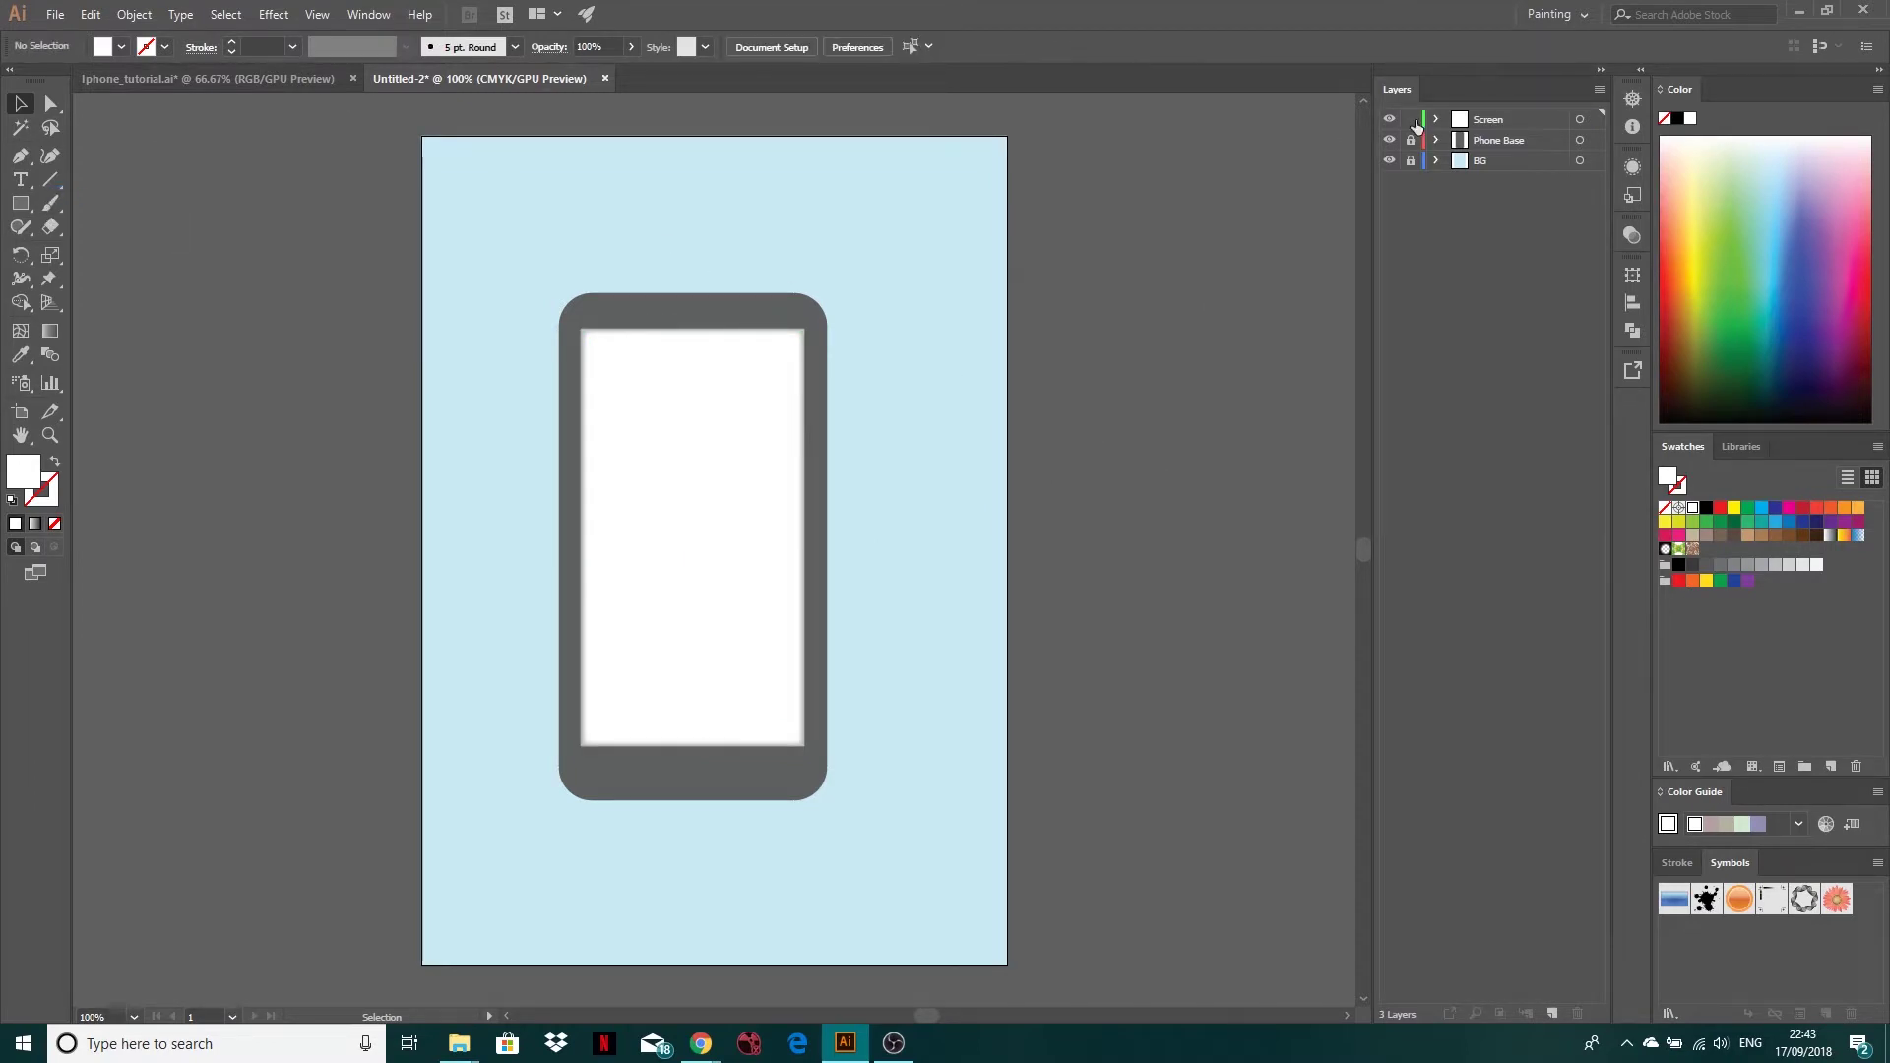
pyautogui.click(1552, 1014)
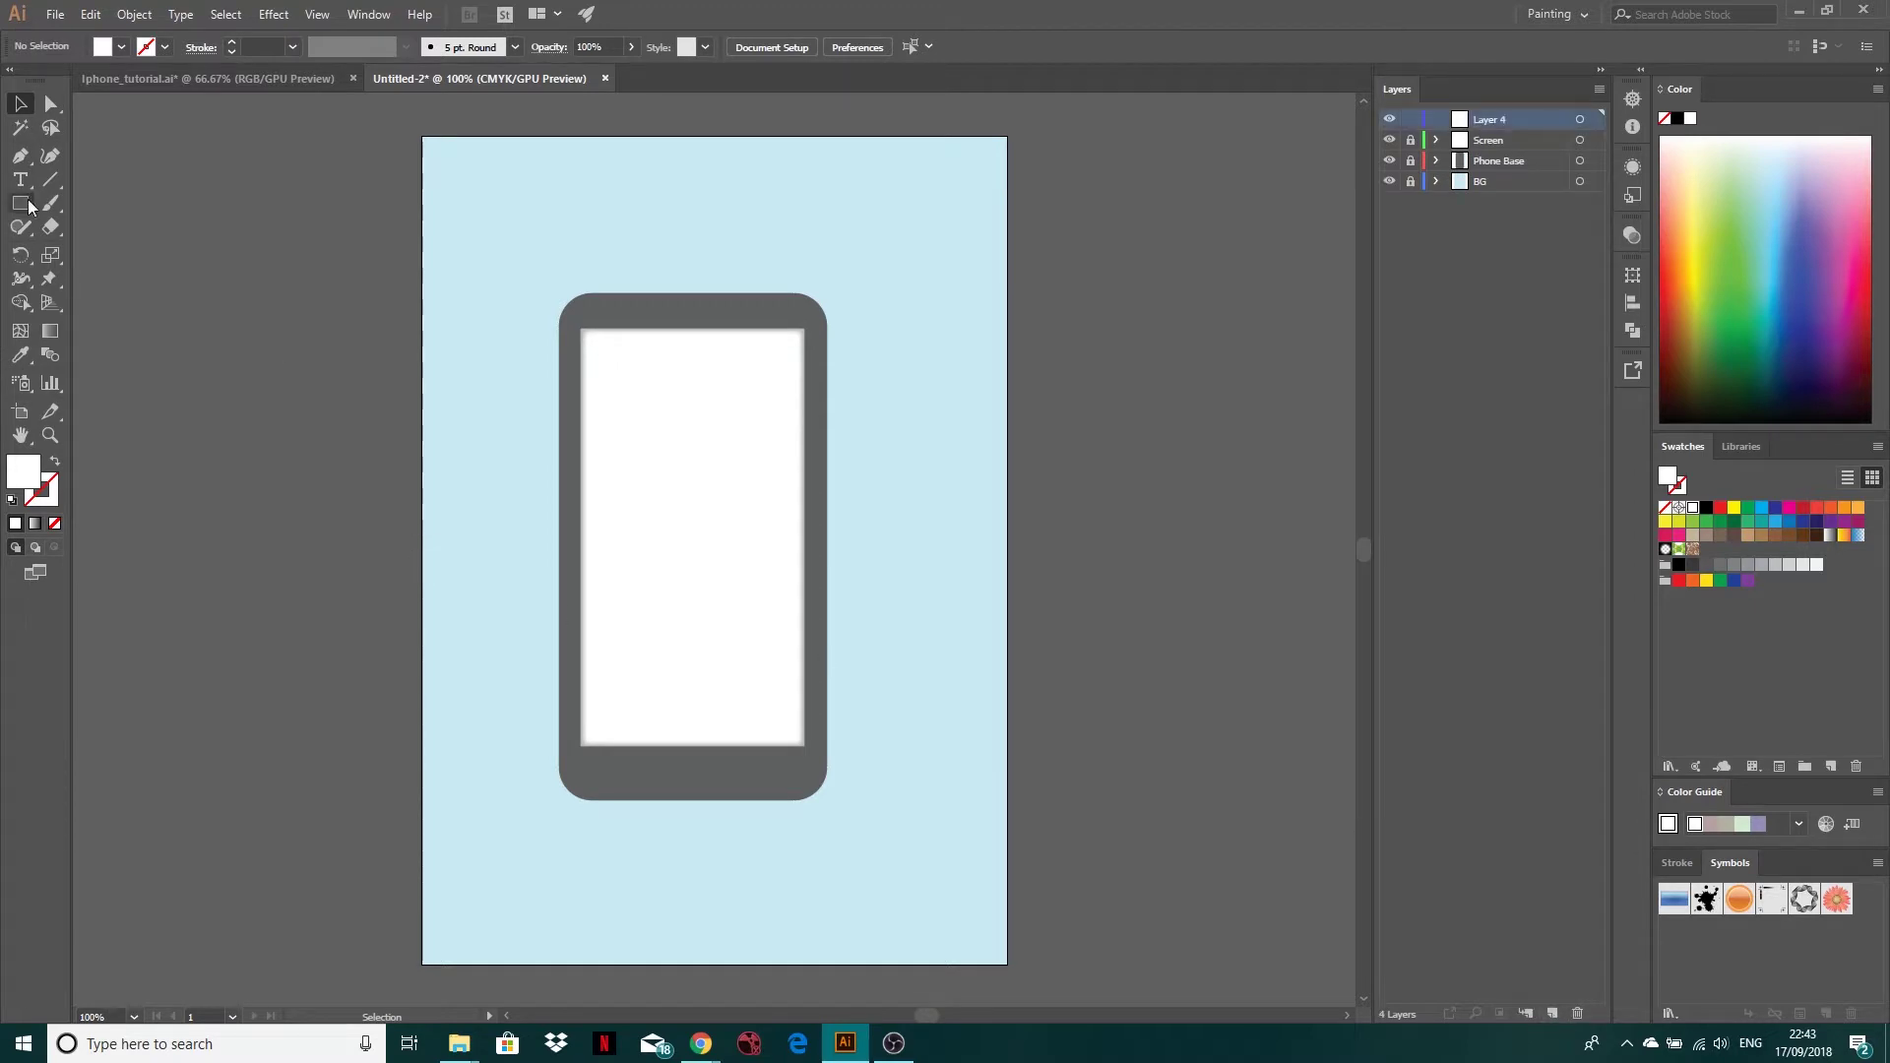
# Draw a dark grey, stroke-free circle about 15 mm in diameter, centred in the phone body's bezel below the screen
pyautogui.moveTo(29, 206); pyautogui.dragTo(94, 251)
pyautogui.doubleClick(25, 471)
pyautogui.click(616, 336)
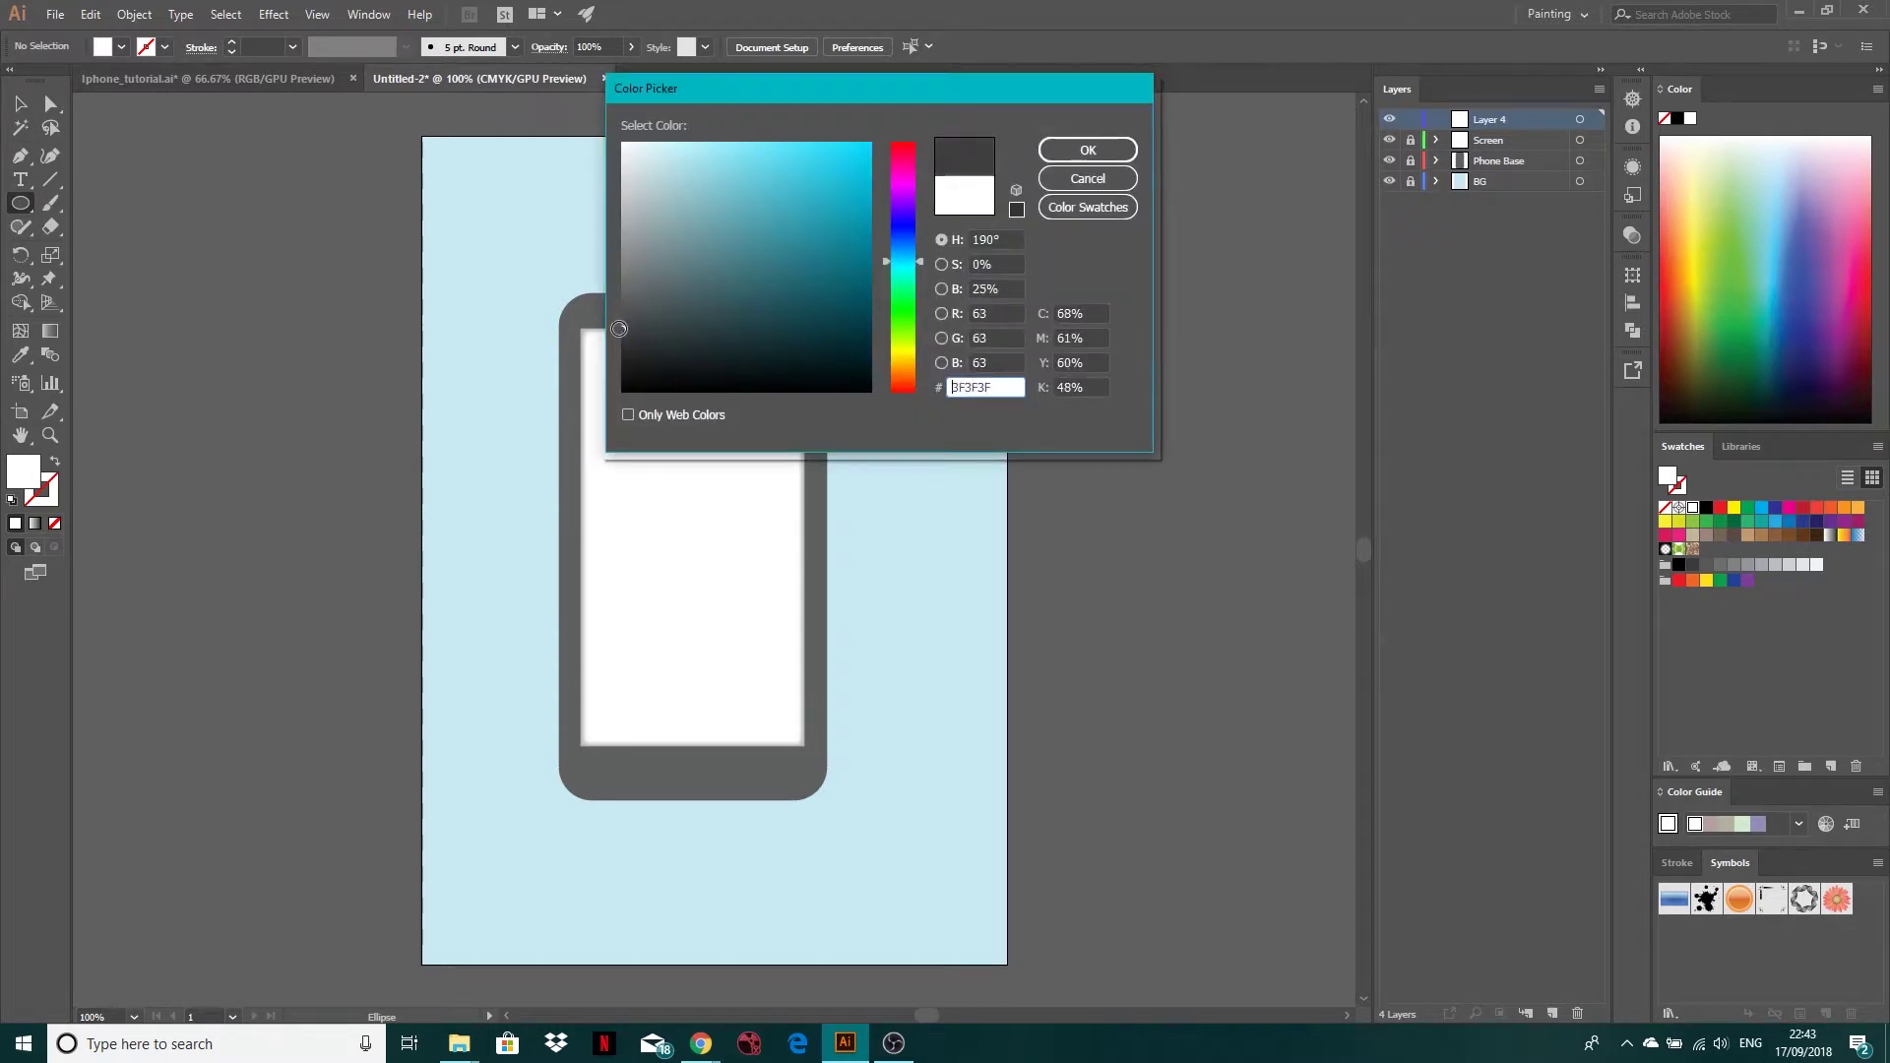
pyautogui.click(1088, 150)
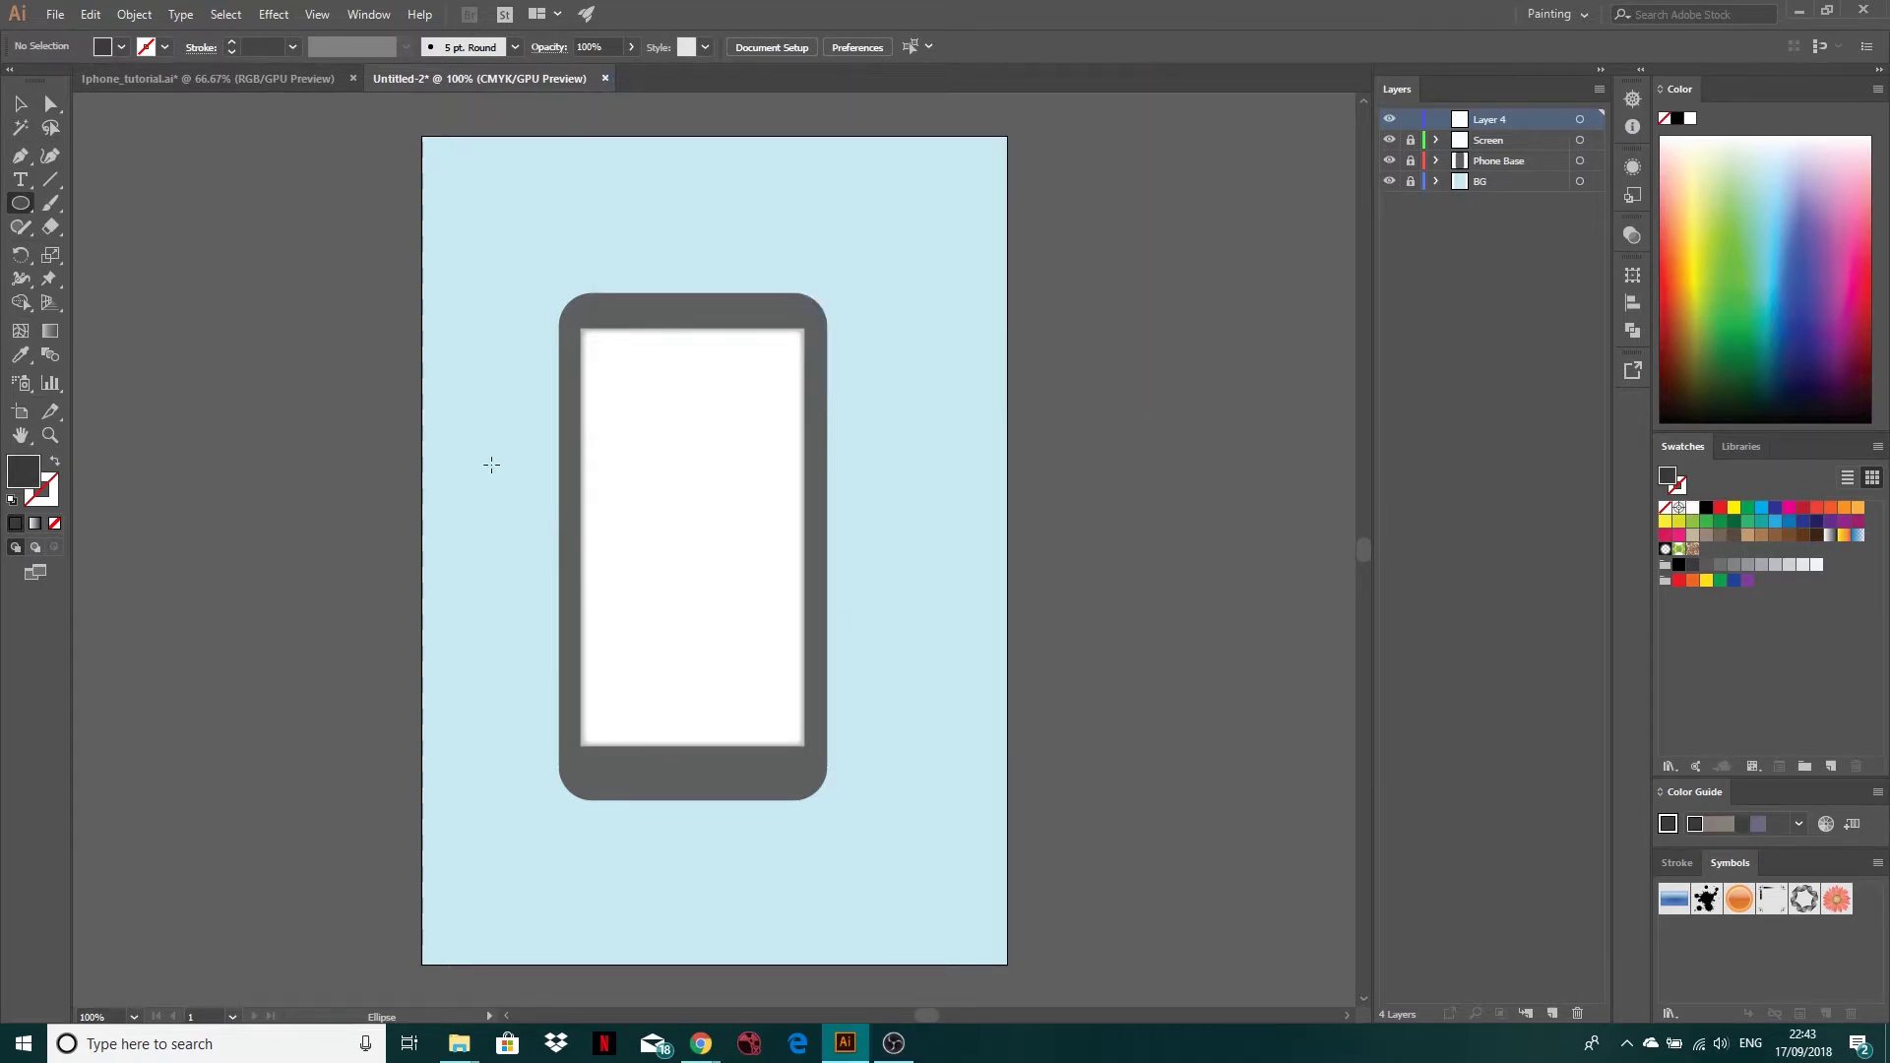
pyautogui.moveTo(504, 444); pyautogui.dragTo(695, 777)
pyautogui.press('v')
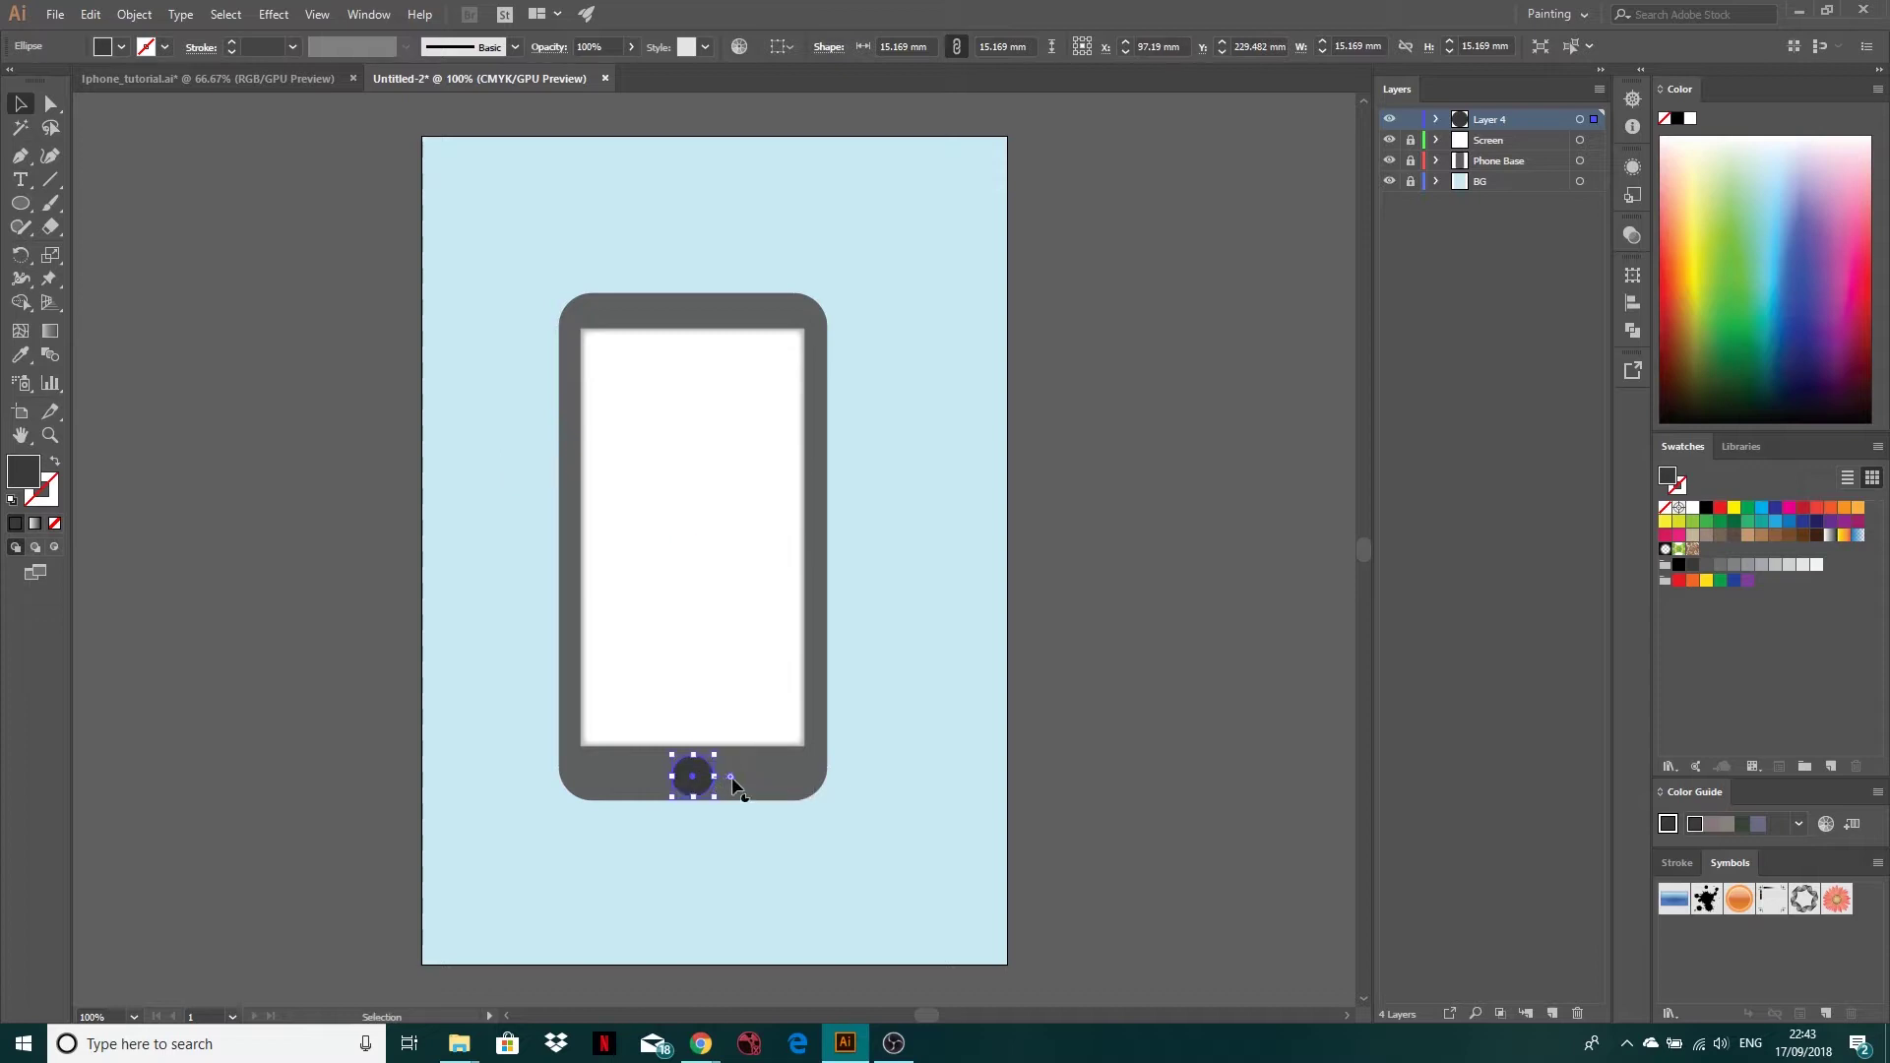
pyautogui.click(751, 880)
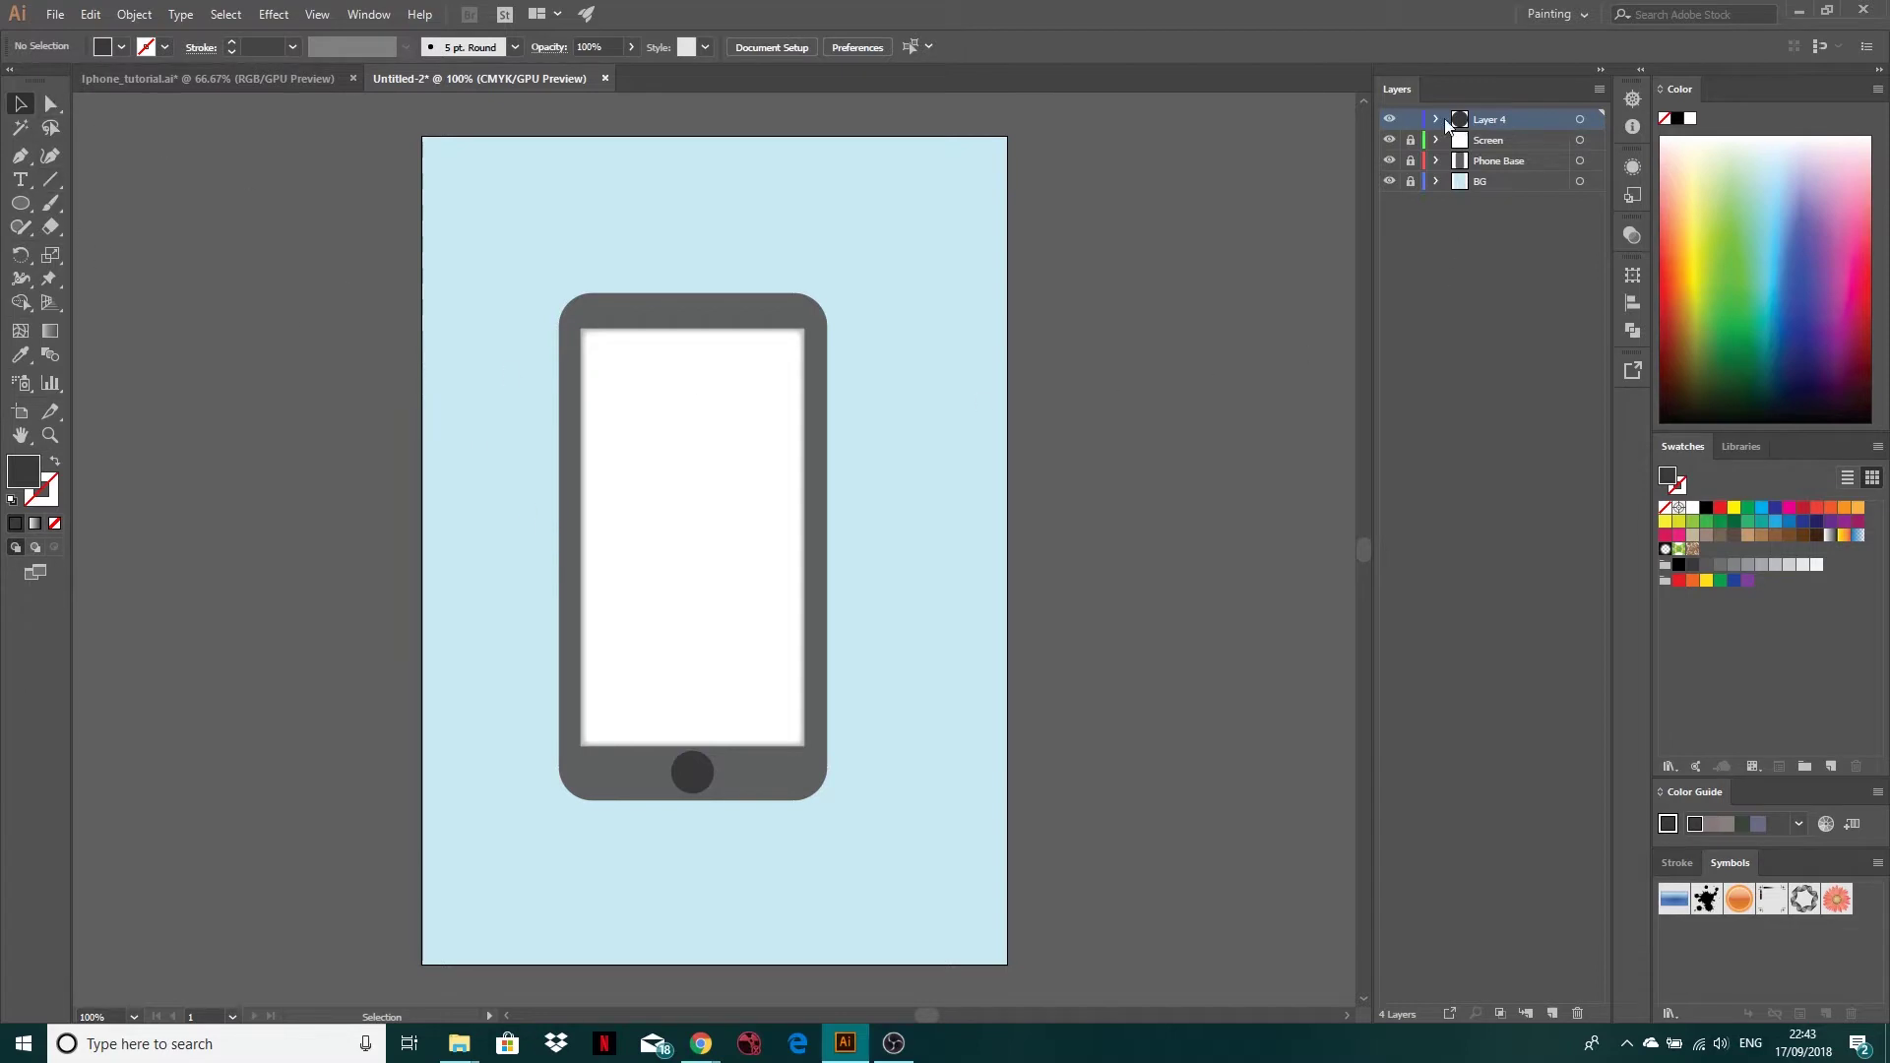
# Rename the home button circle's layer as Home Button
pyautogui.doubleClick(1484, 119)
pyautogui.write('Home Button')
pyautogui.press('Return')
# Draw a rounded square of about 12.5 x 12.5 mm on the background above the phone with the Rounded Rectangle tool
pyautogui.click(20, 205)
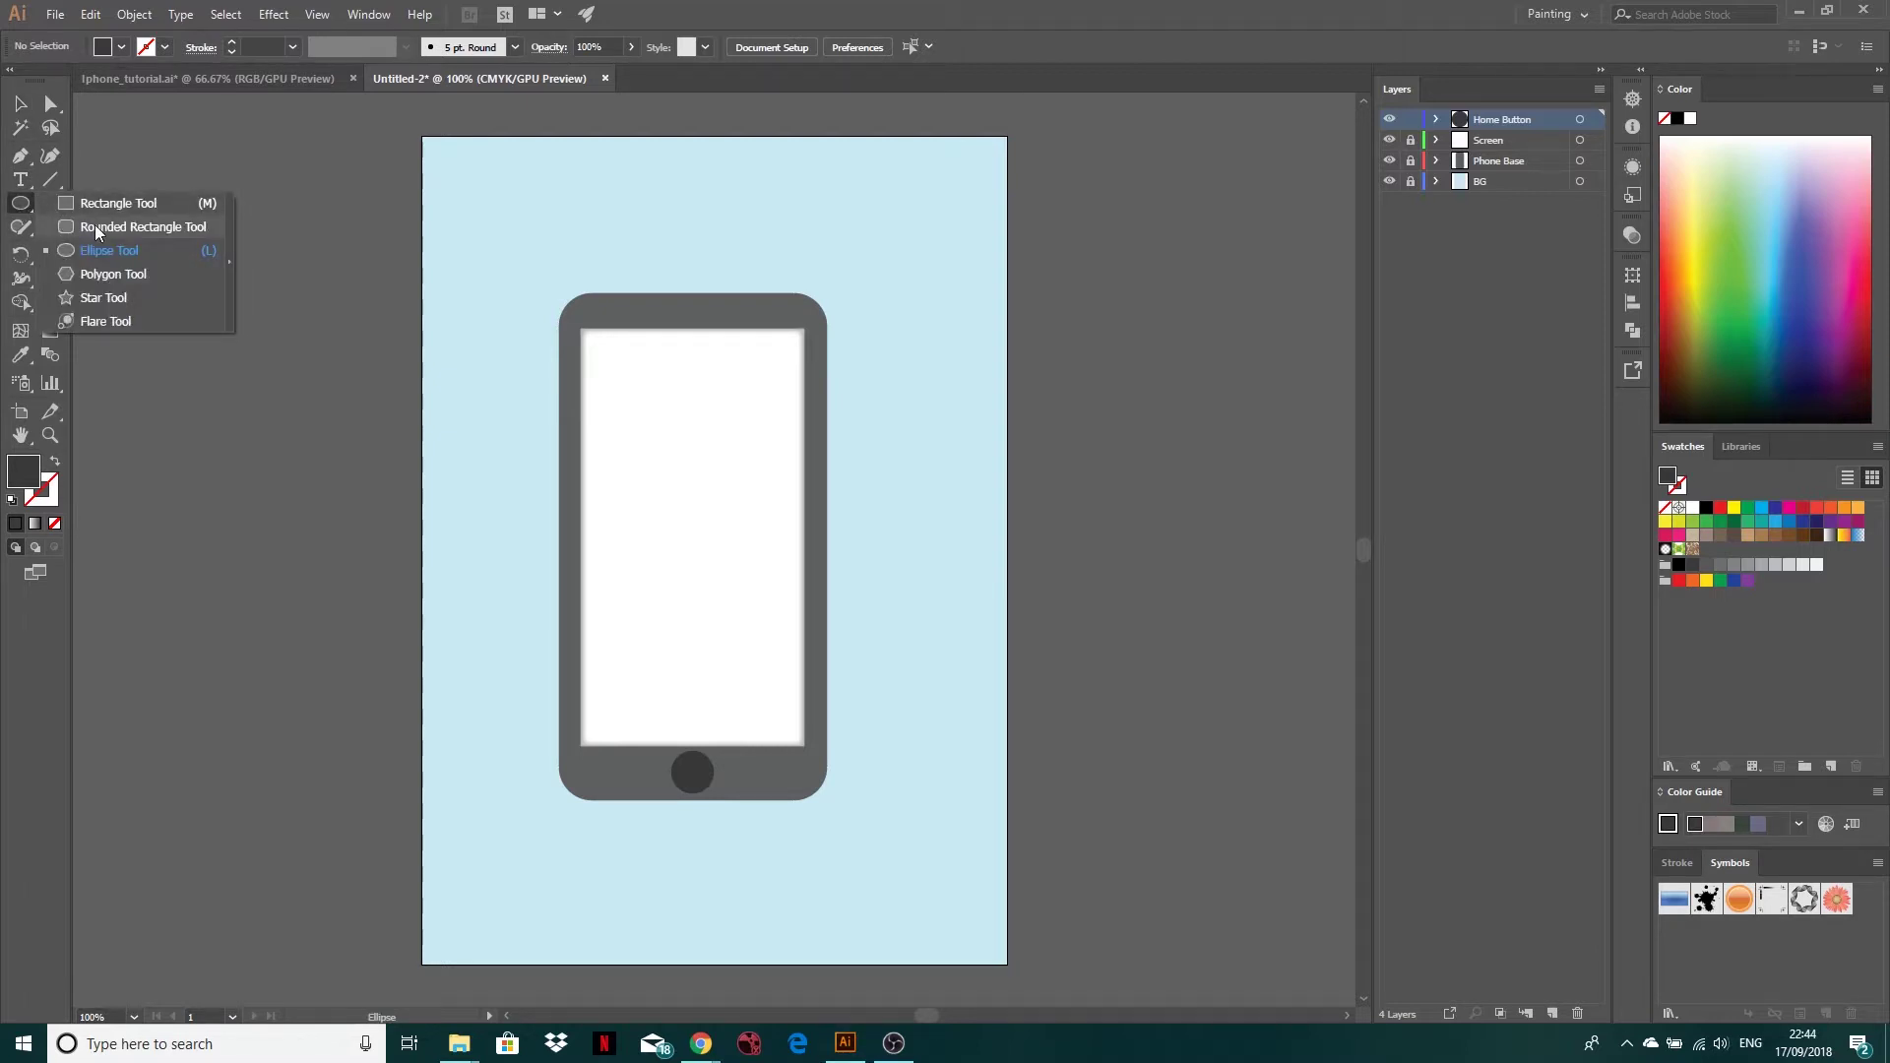
pyautogui.click(94, 224)
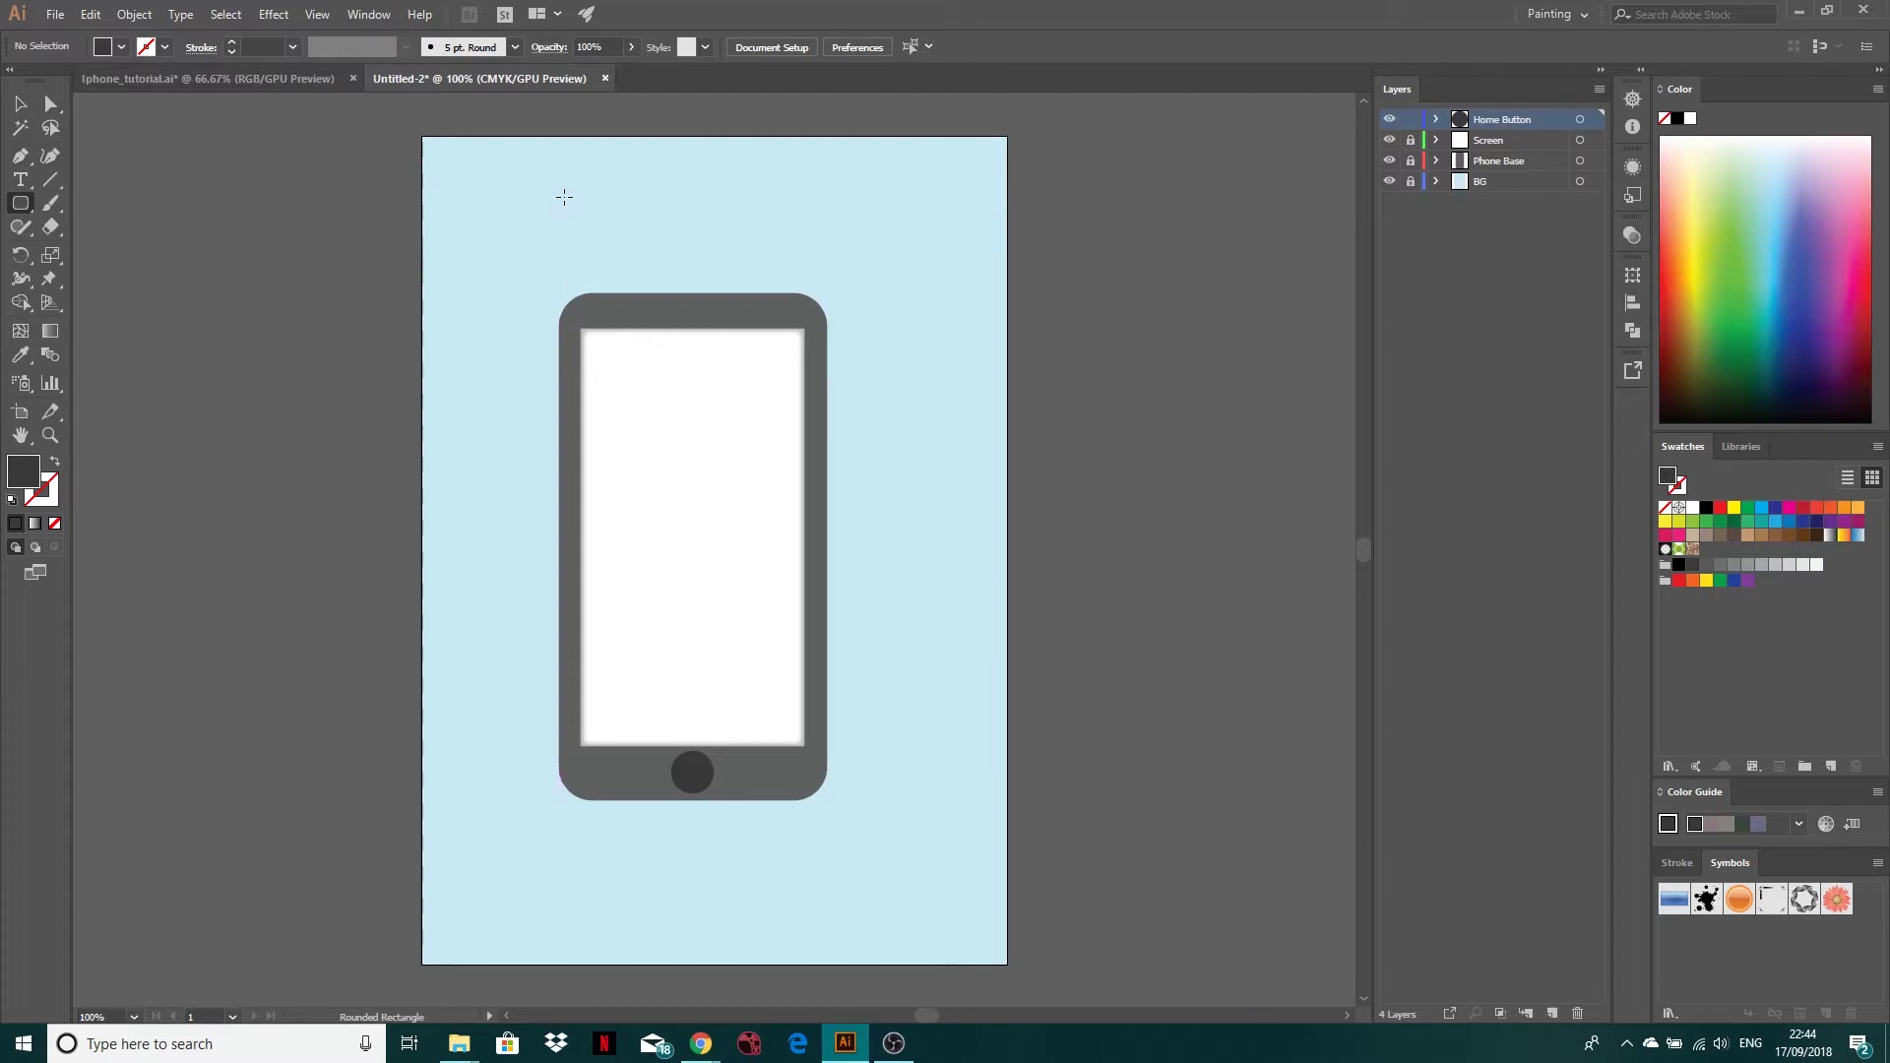
pyautogui.moveTo(564, 198); pyautogui.dragTo(597, 234)
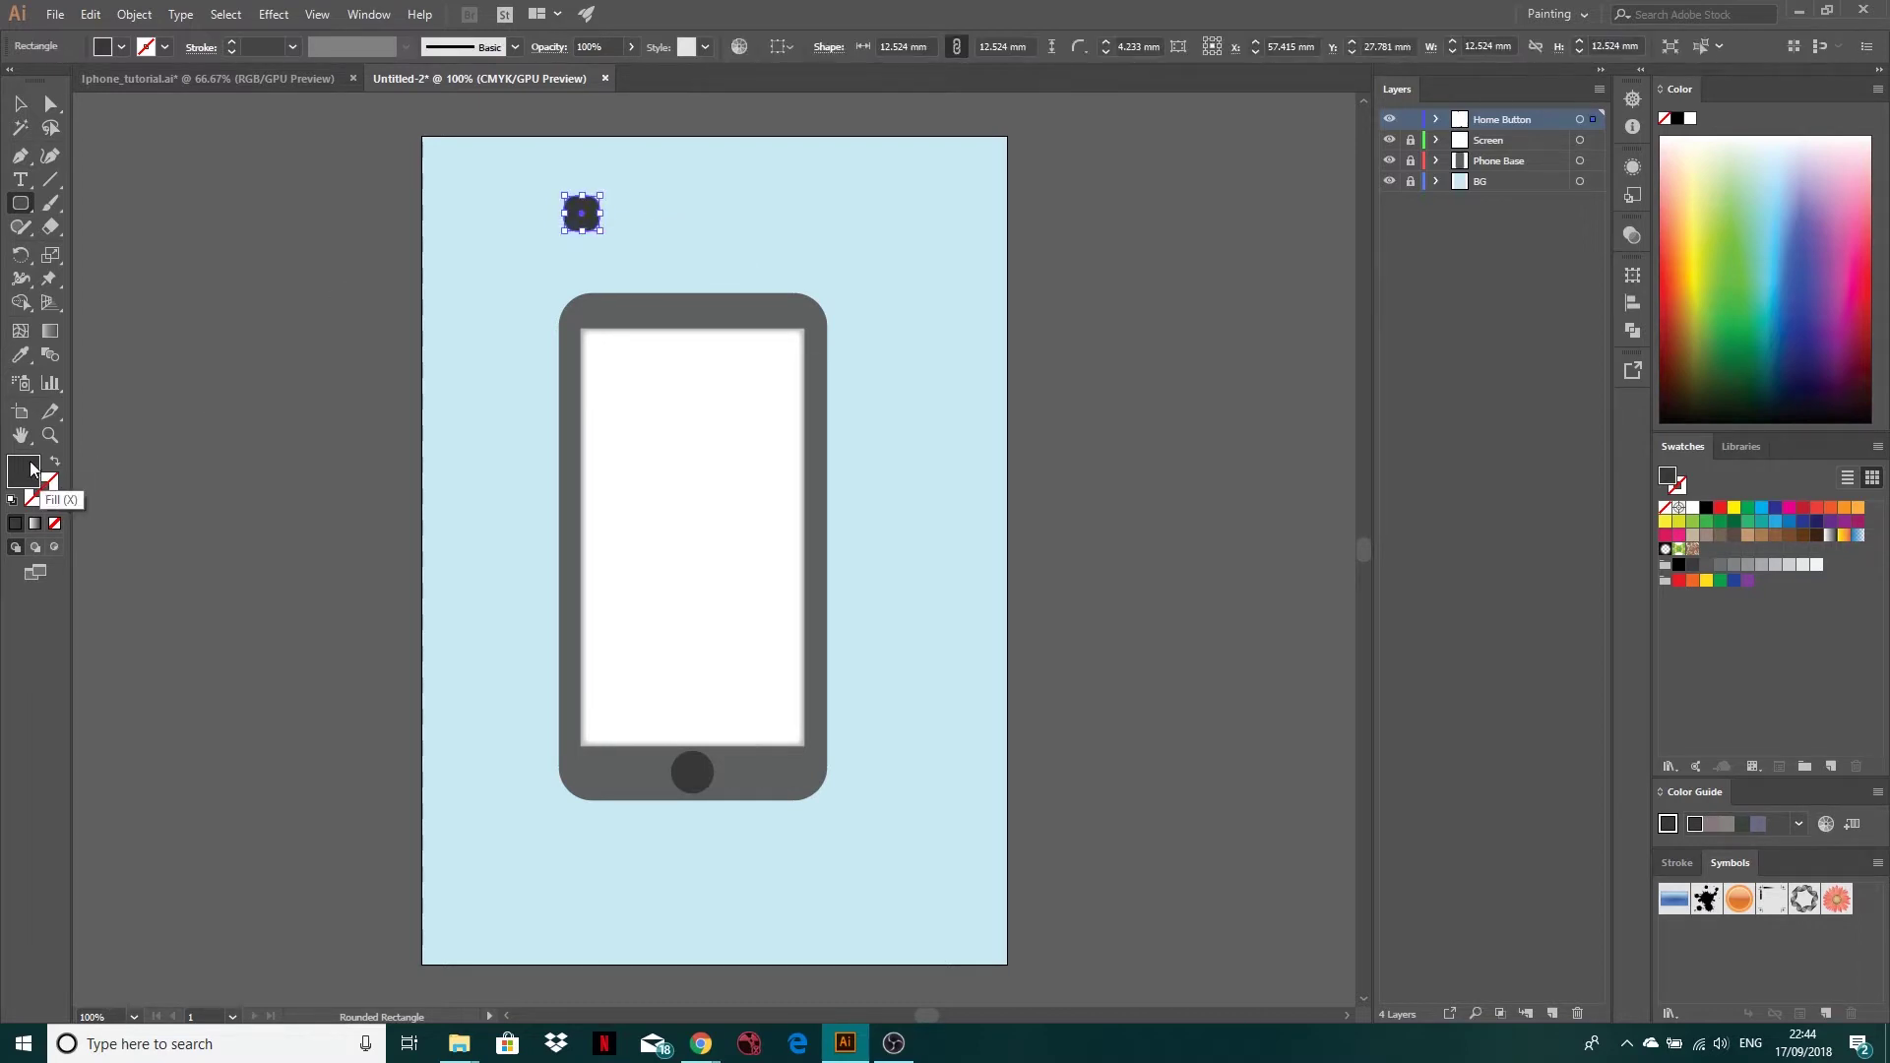
# Remove the rounded square's fill and give it a near-white FCFCFC stroke with a 2 pt weight
pyautogui.click(54, 529)
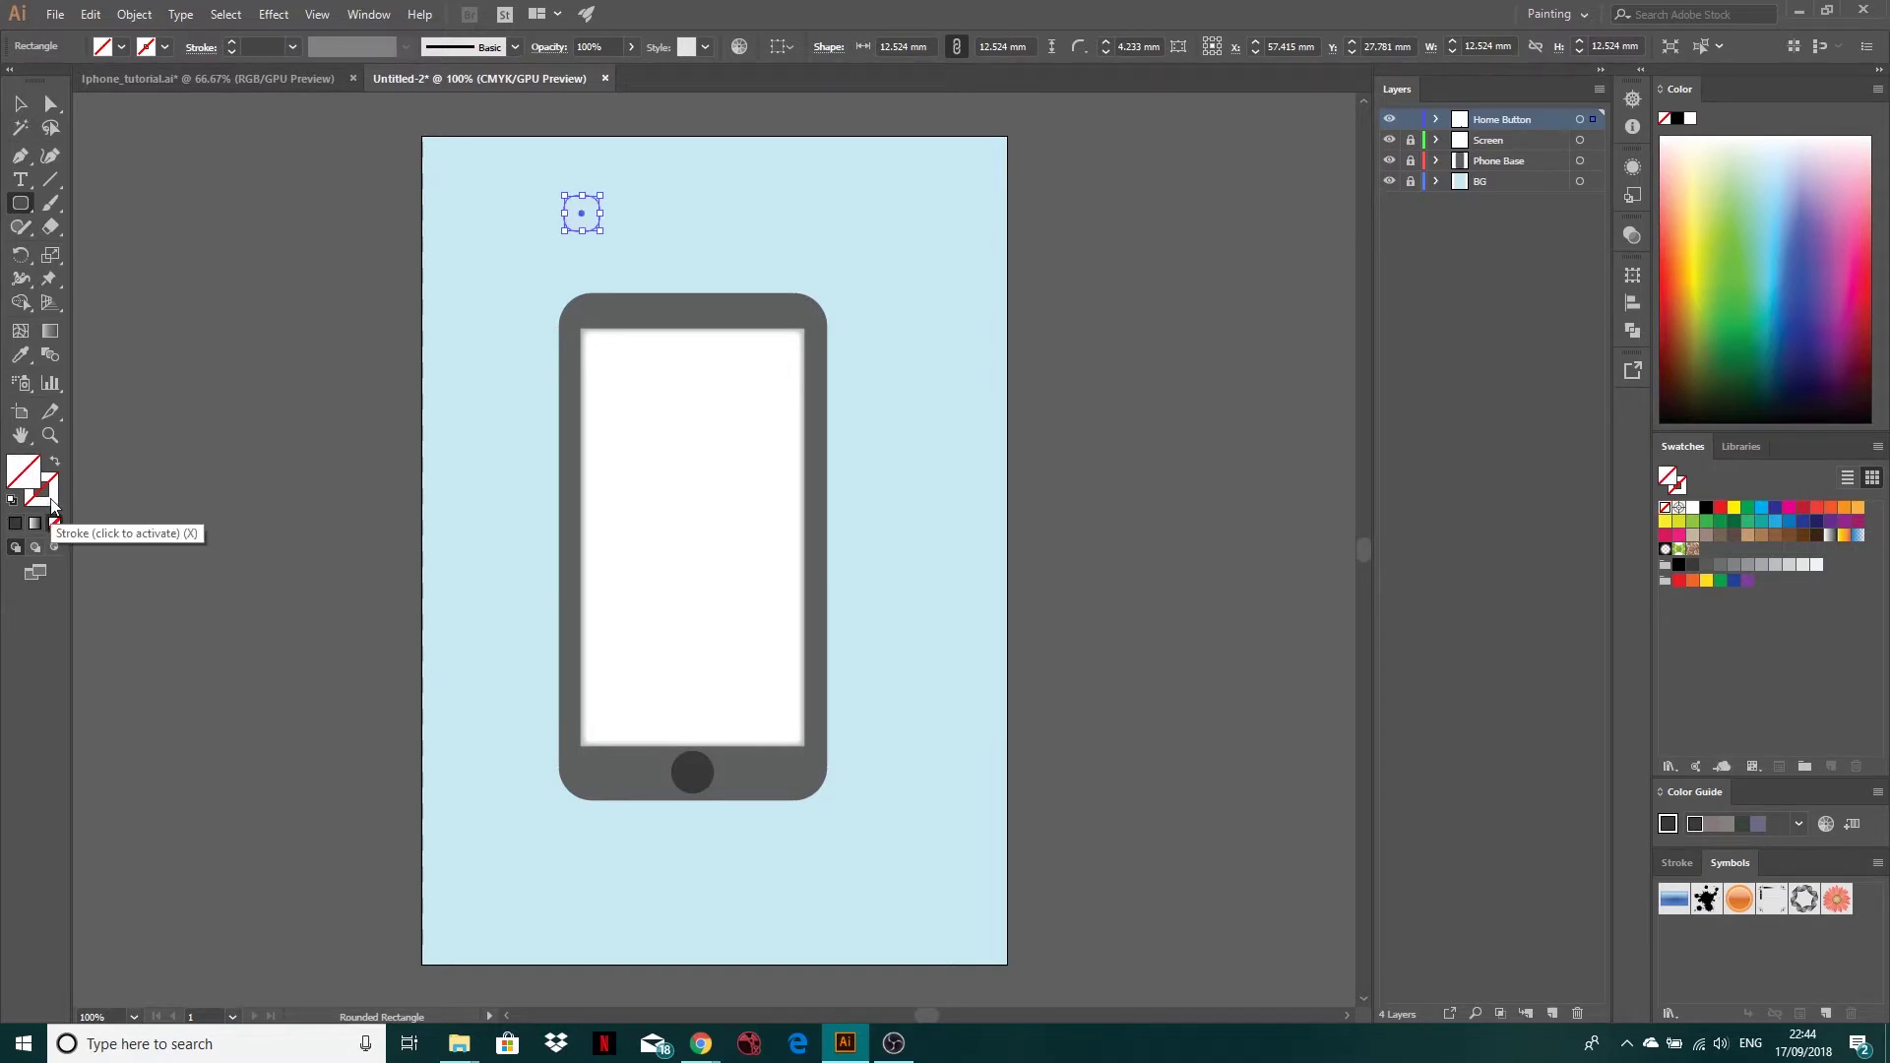
pyautogui.click(56, 507)
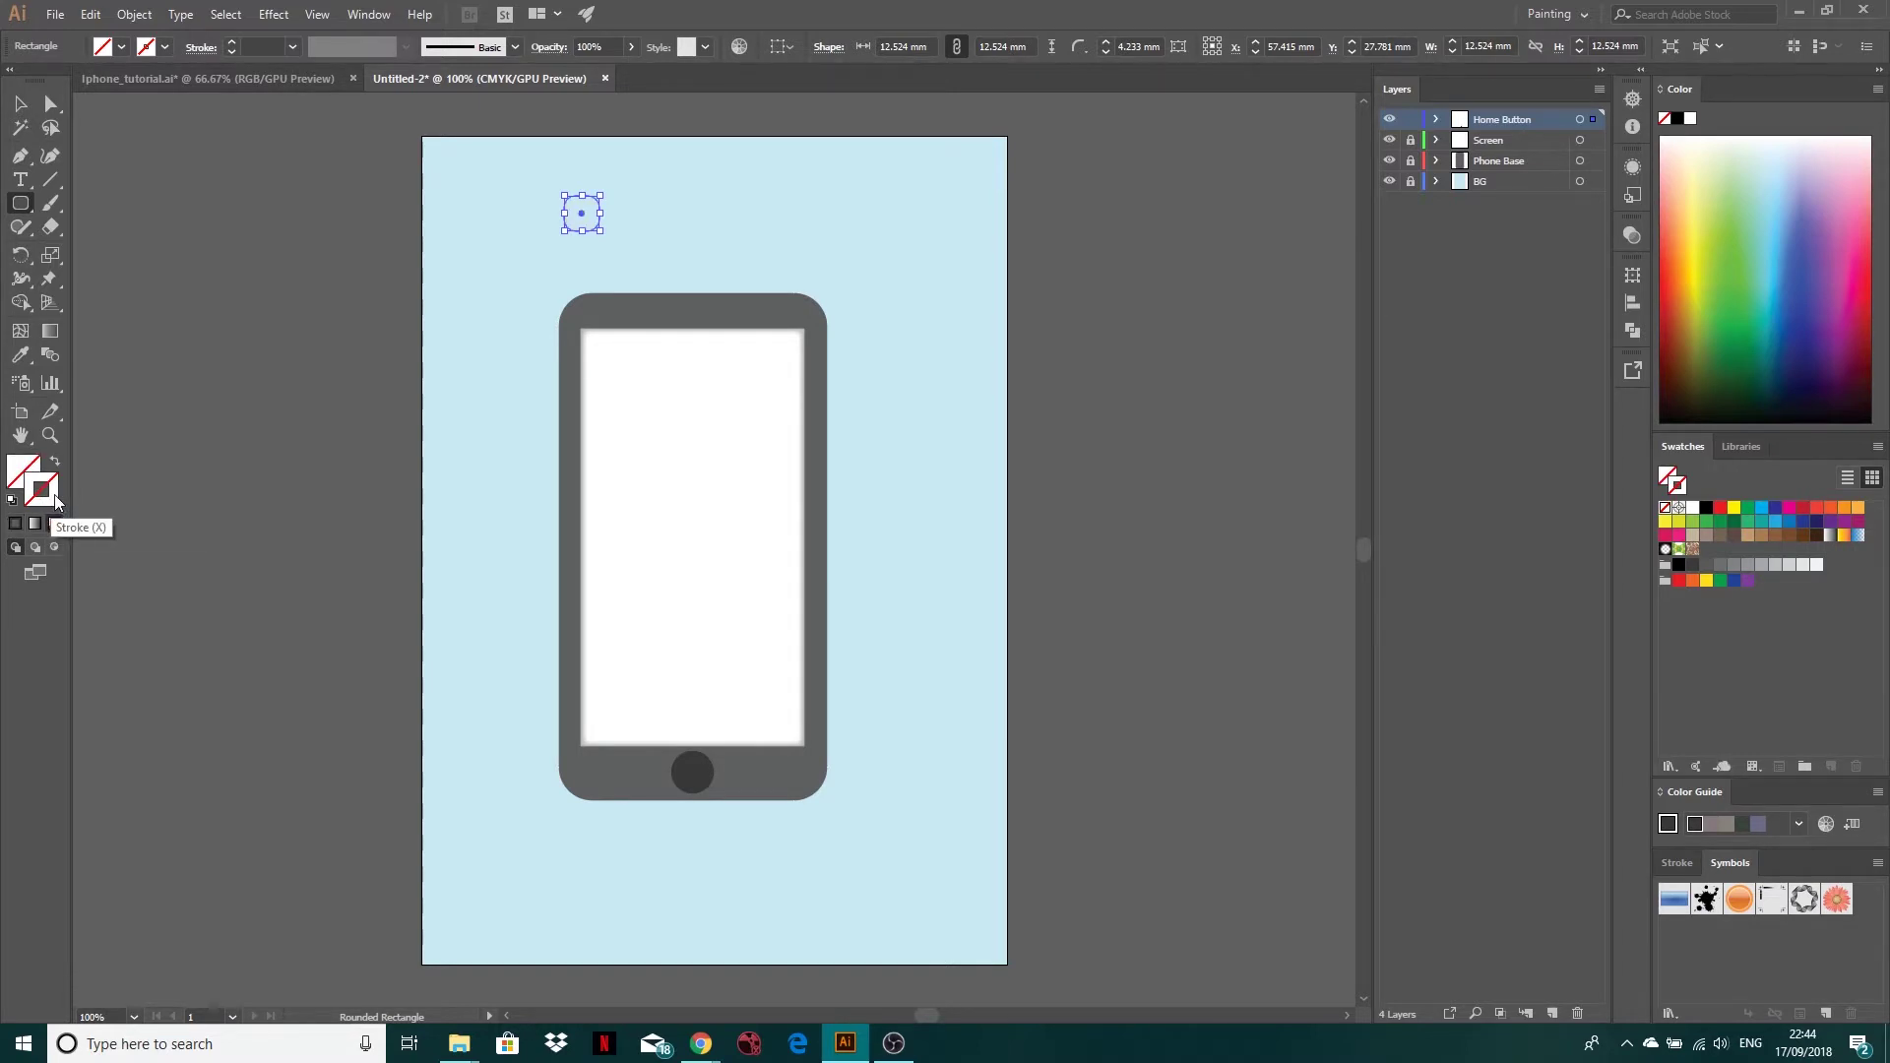
pyautogui.doubleClick(56, 502)
pyautogui.moveTo(670, 242); pyautogui.dragTo(602, 140)
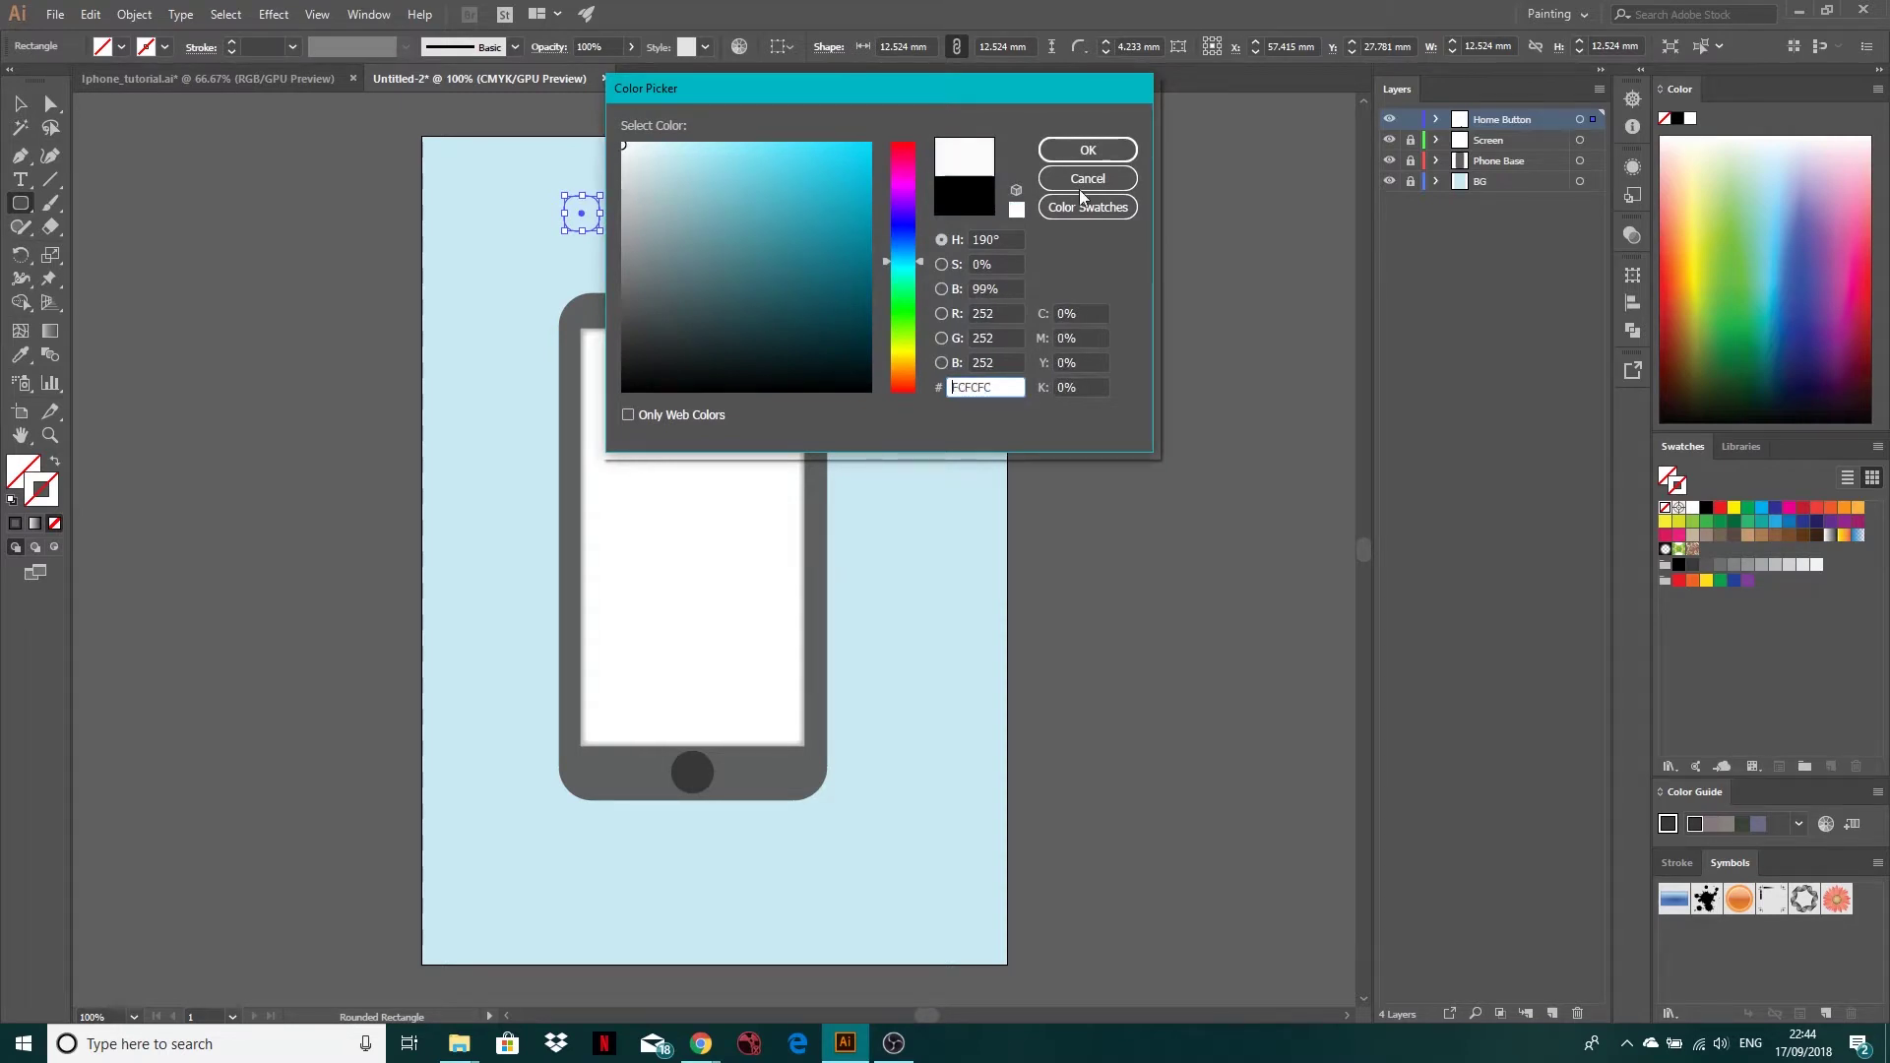
pyautogui.click(1086, 149)
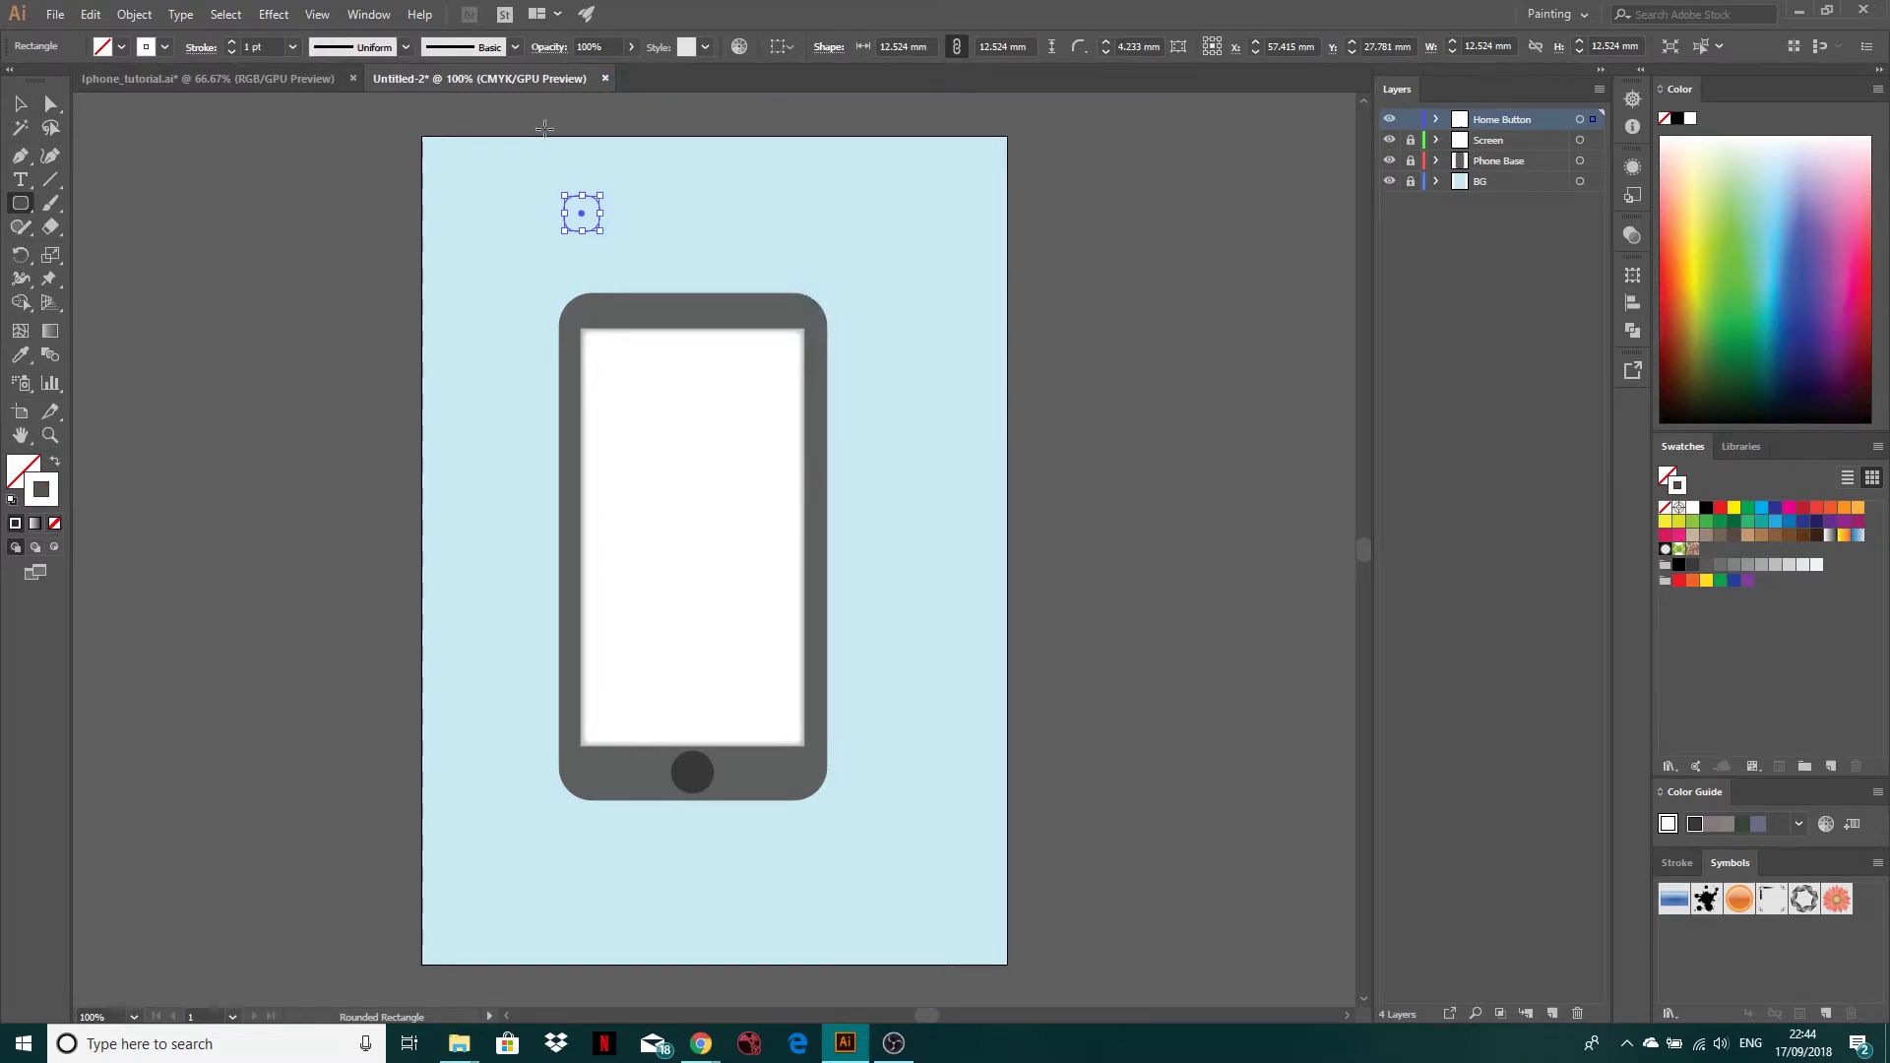
pyautogui.click(233, 44)
pyautogui.click(232, 43)
pyautogui.click(232, 51)
pyautogui.click(233, 52)
# Move the rounded square onto the home button, scale it to about 10.7 x 10.7 mm and centre it in the circle
pyautogui.press('v')
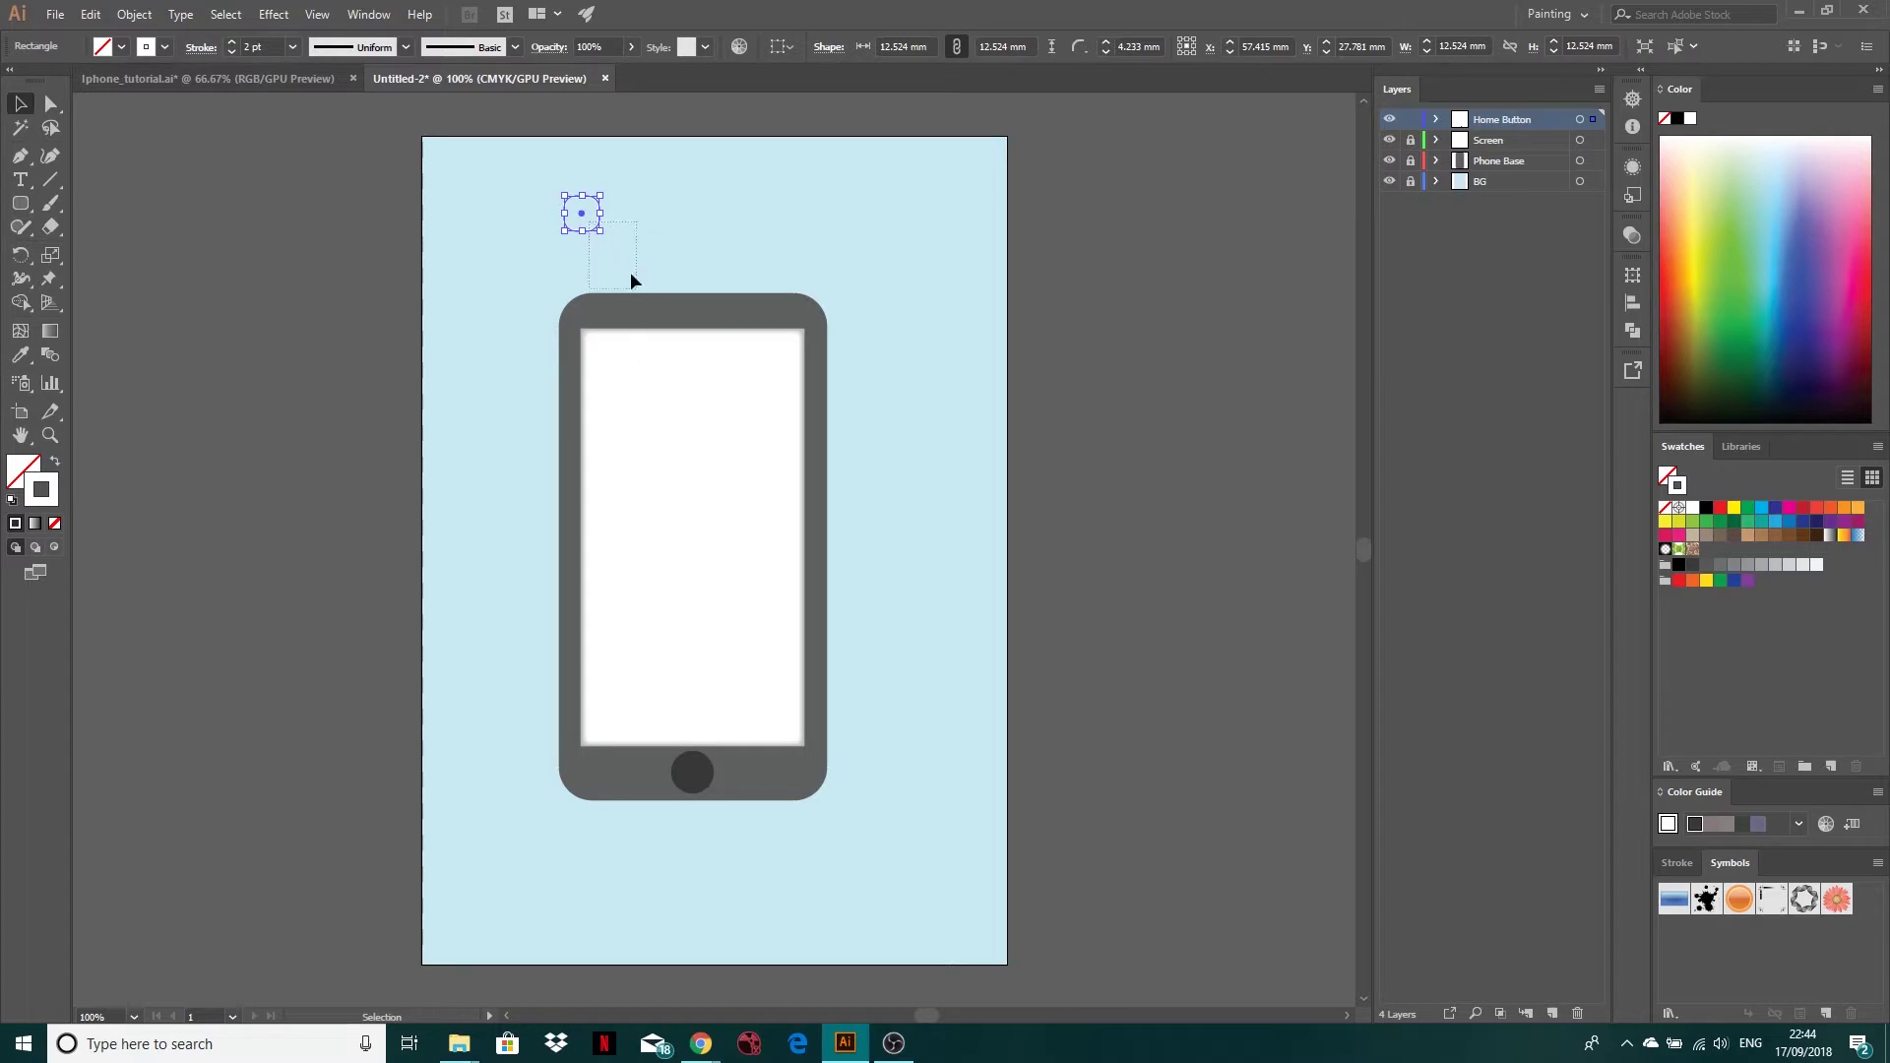
pyautogui.moveTo(591, 226); pyautogui.dragTo(695, 796)
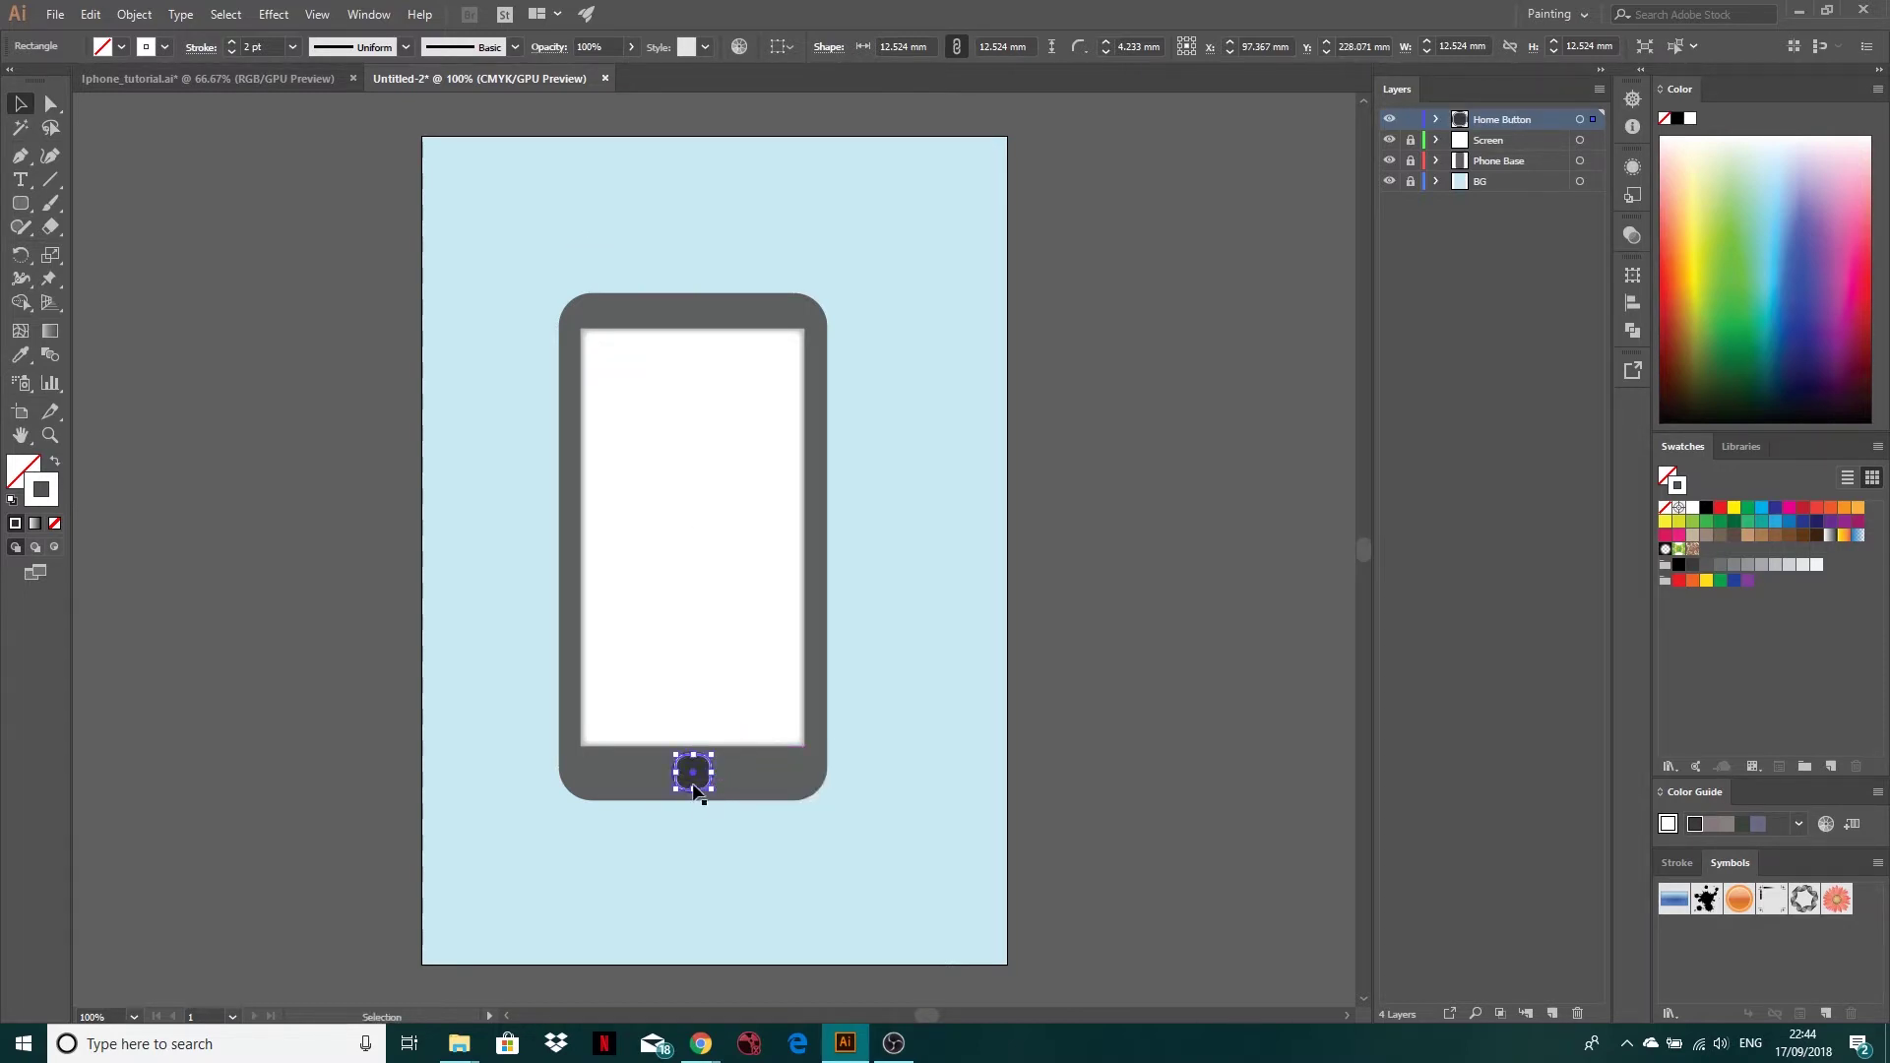
pyautogui.scroll(5, 695, 796)
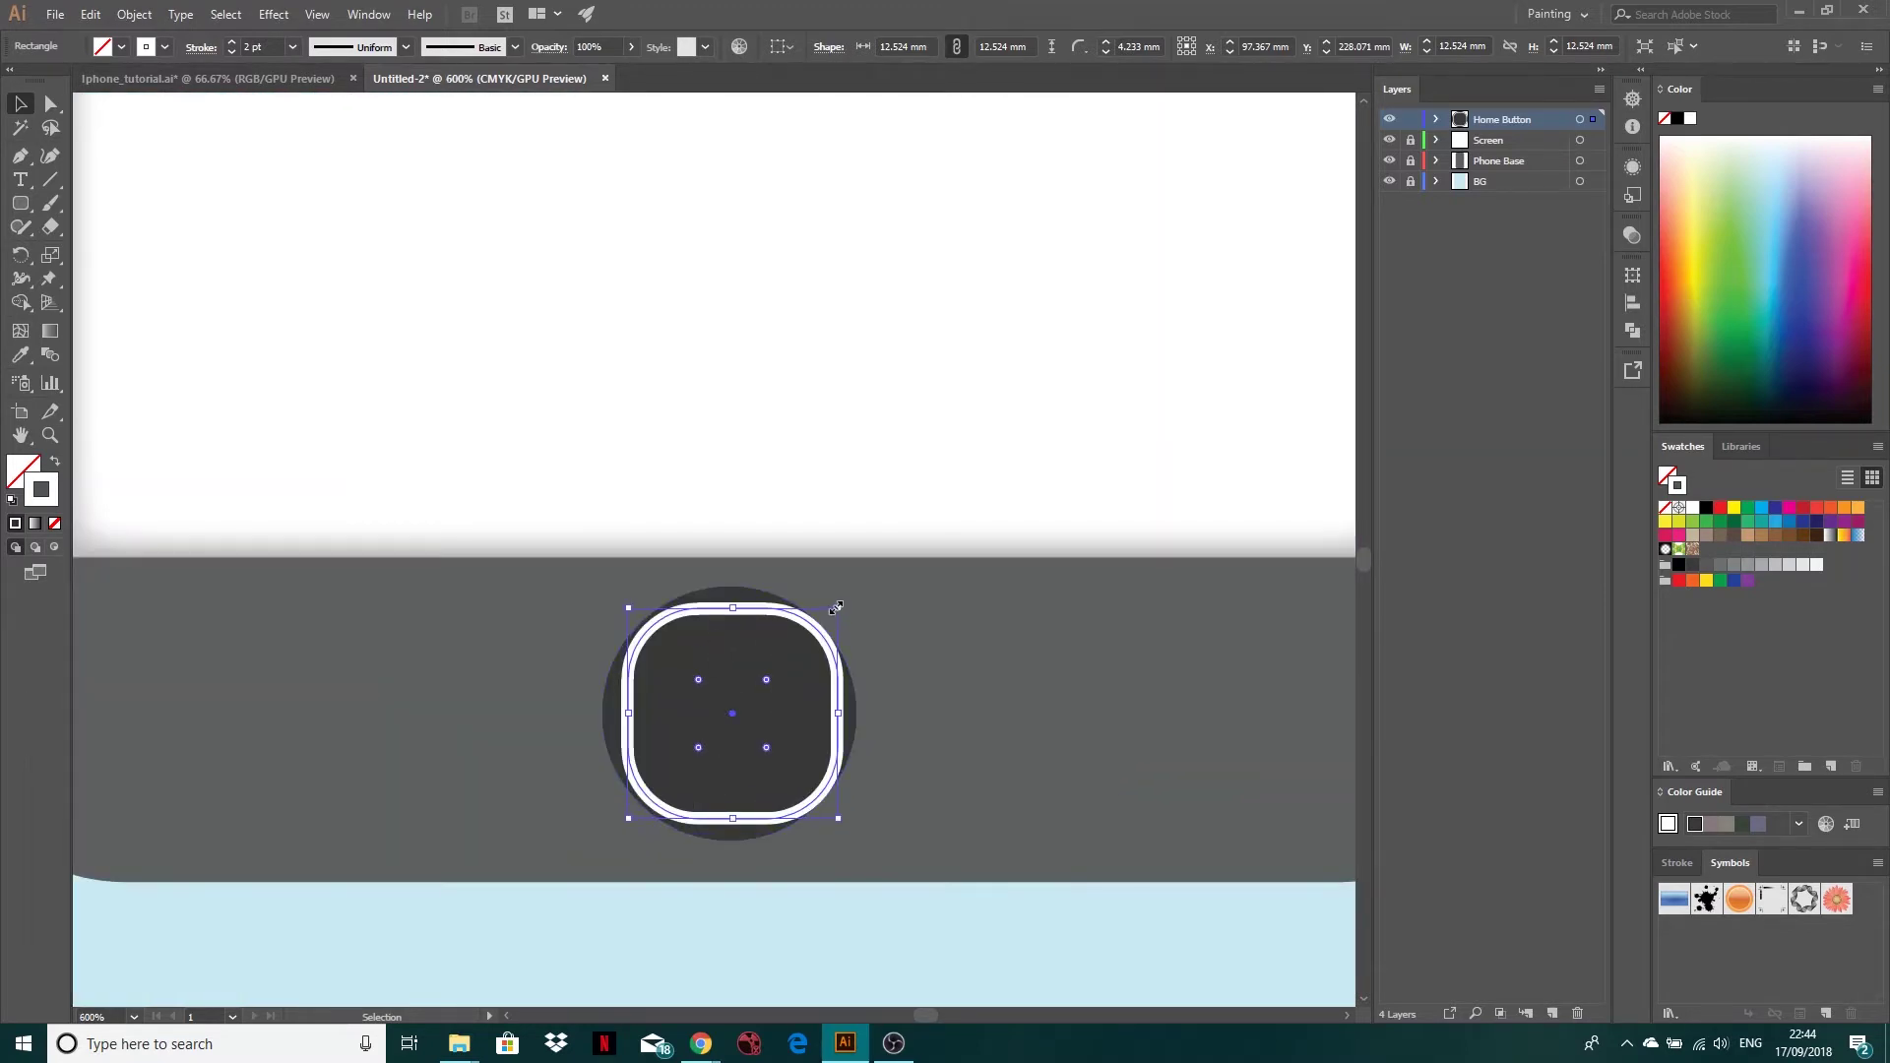
pyautogui.moveTo(836, 608); pyautogui.dragTo(807, 639)
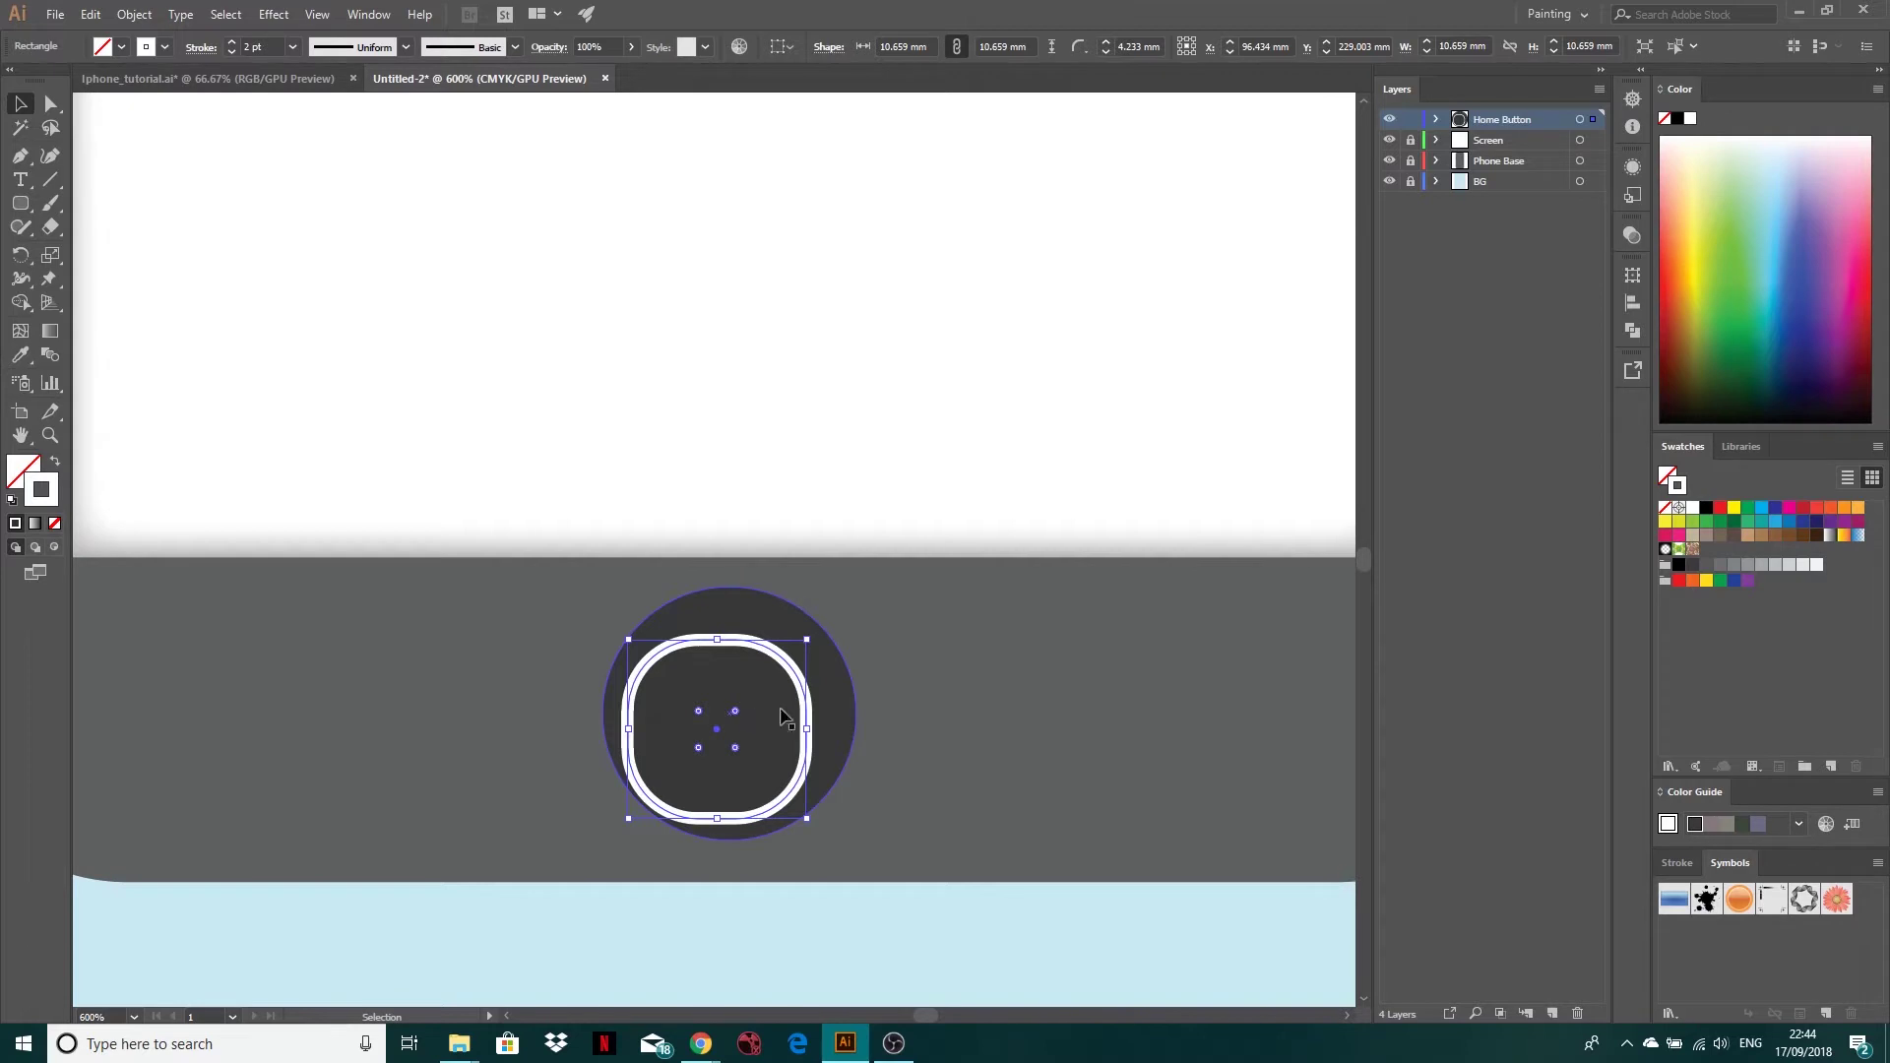
pyautogui.moveTo(780, 708); pyautogui.dragTo(816, 697)
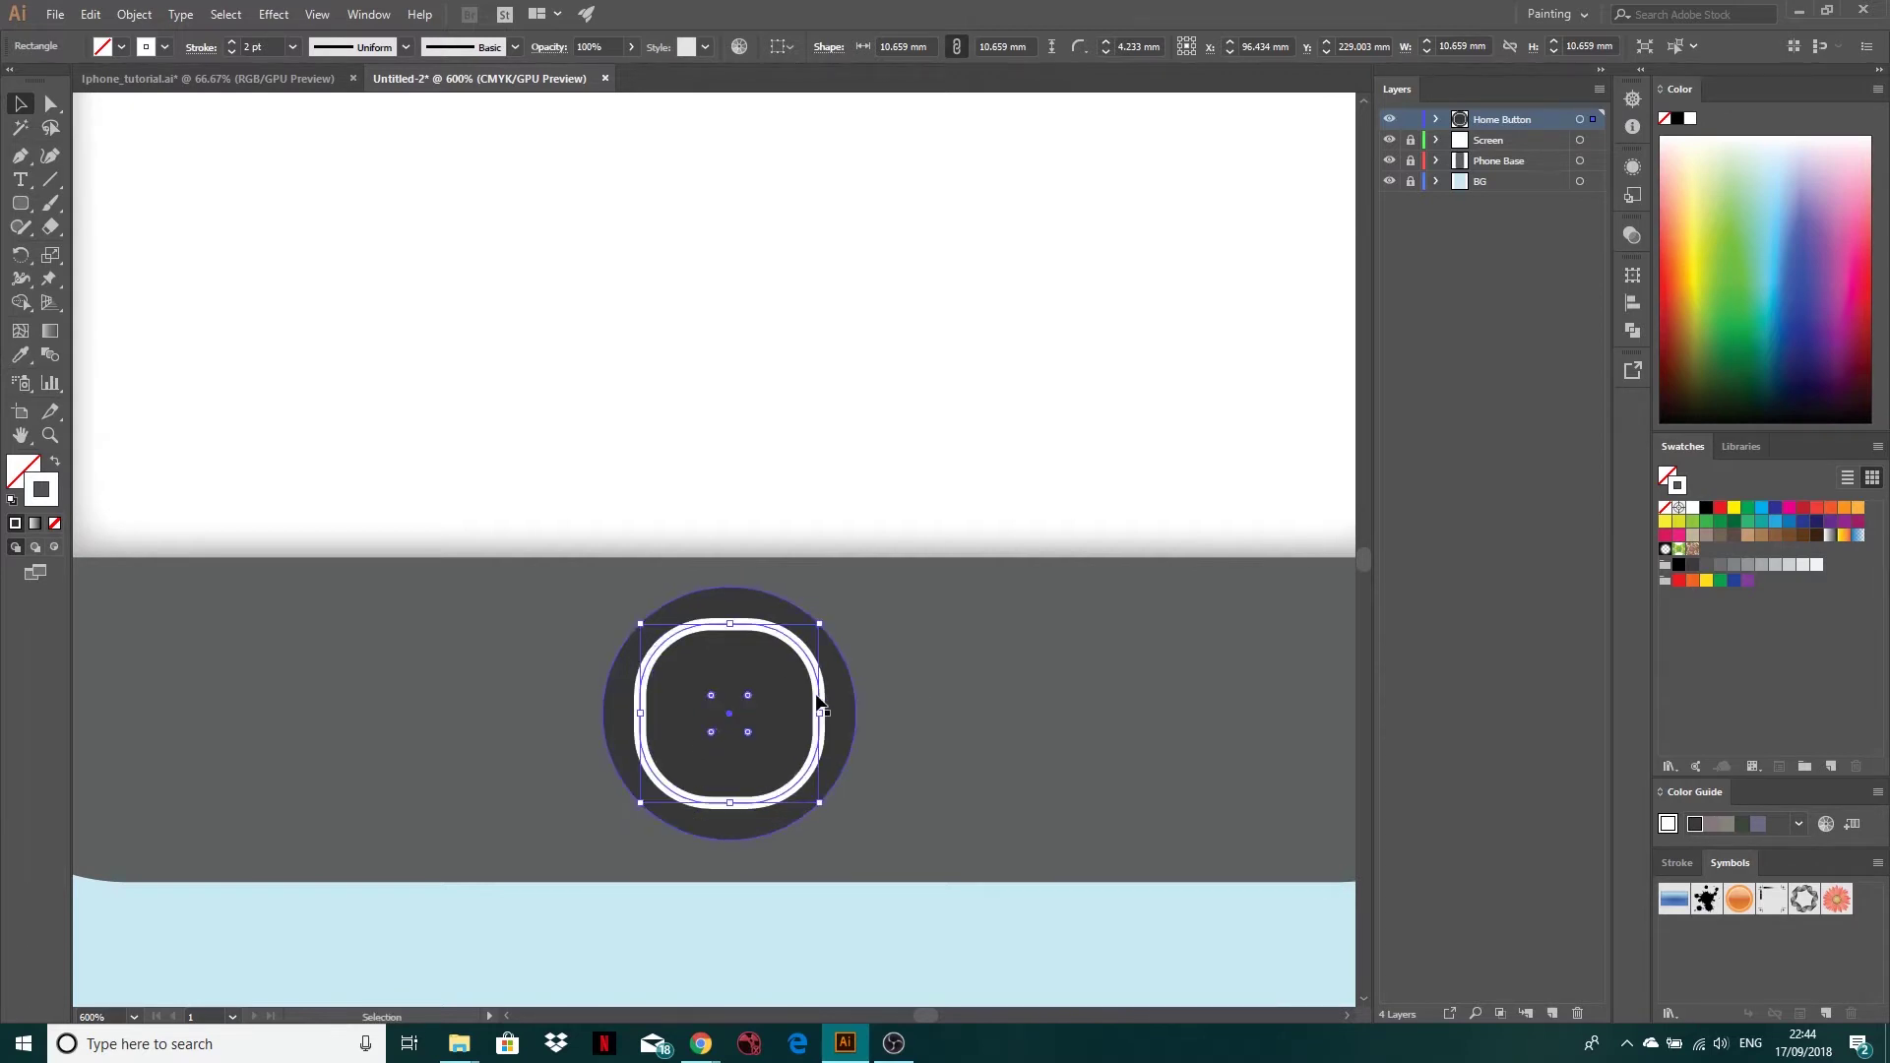
pyautogui.click(1066, 583)
# Set the stroke weight of the home button's rounded square to 1 pt
pyautogui.scroll(-4, 1065, 583)
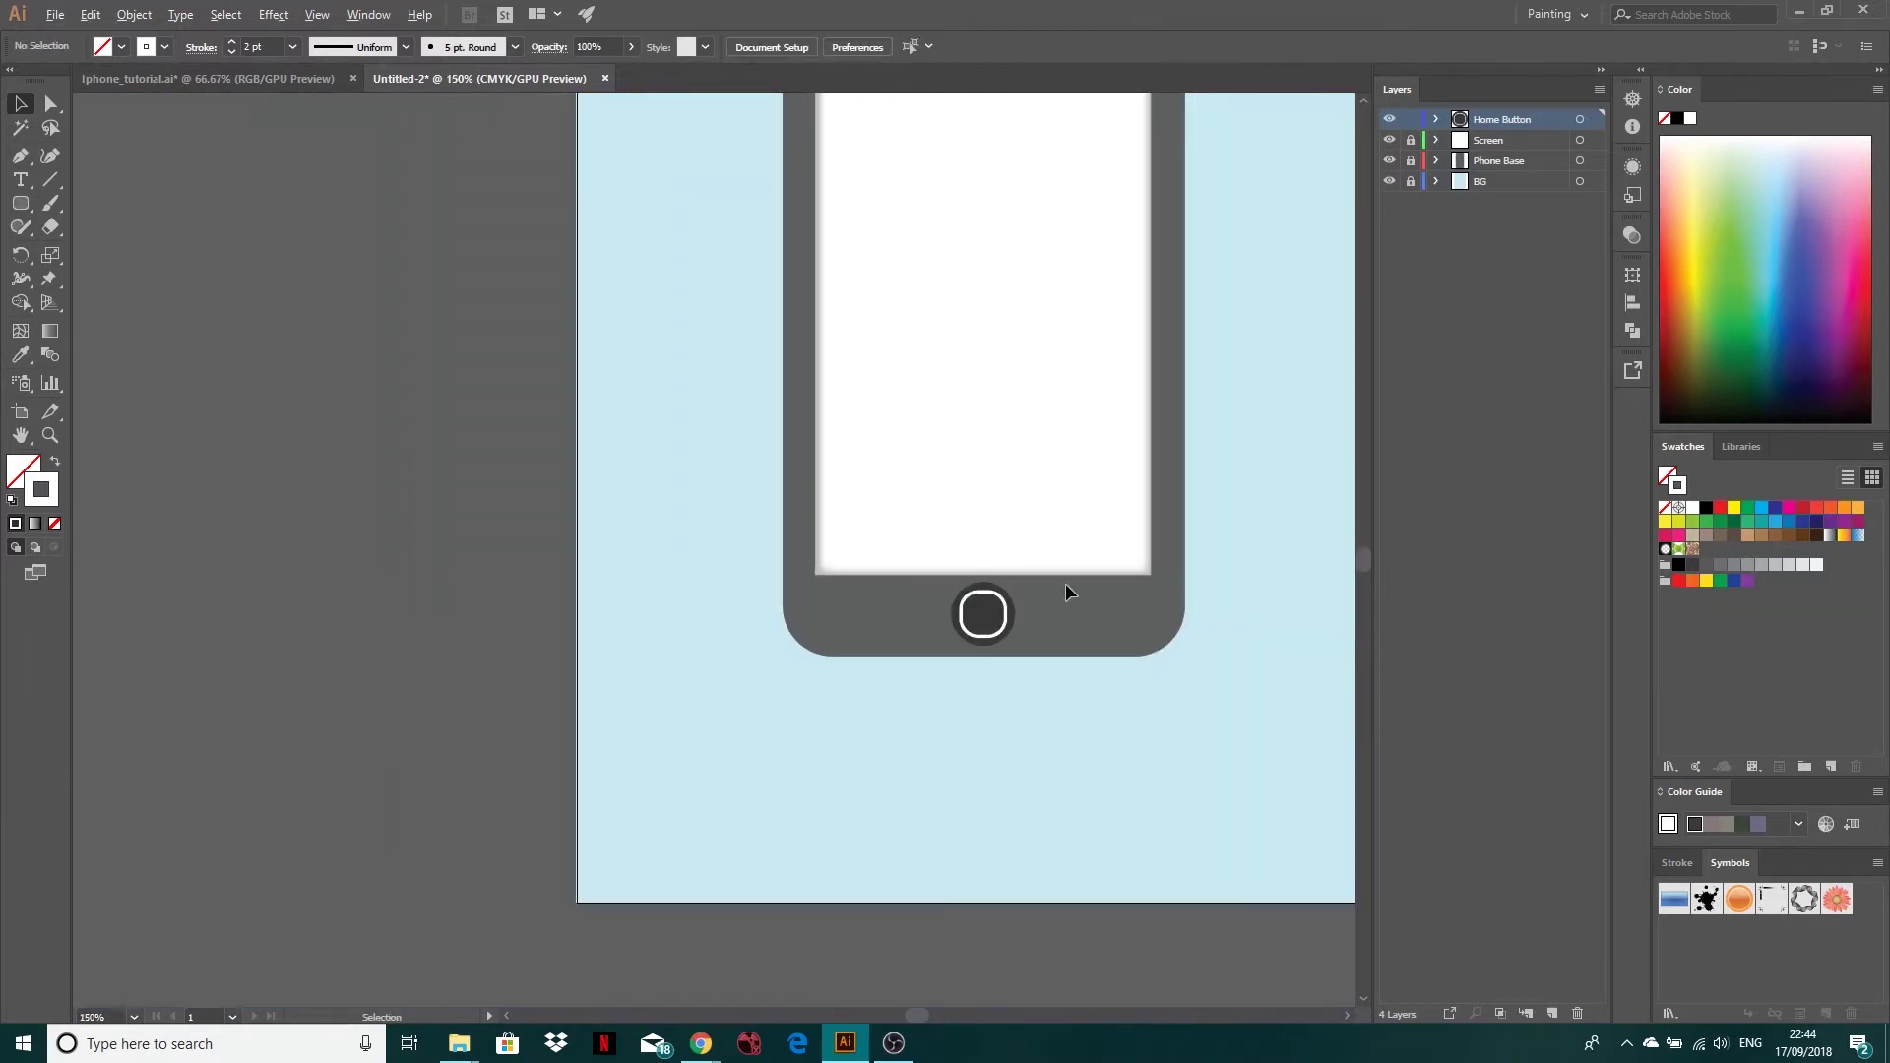
pyautogui.click(1000, 630)
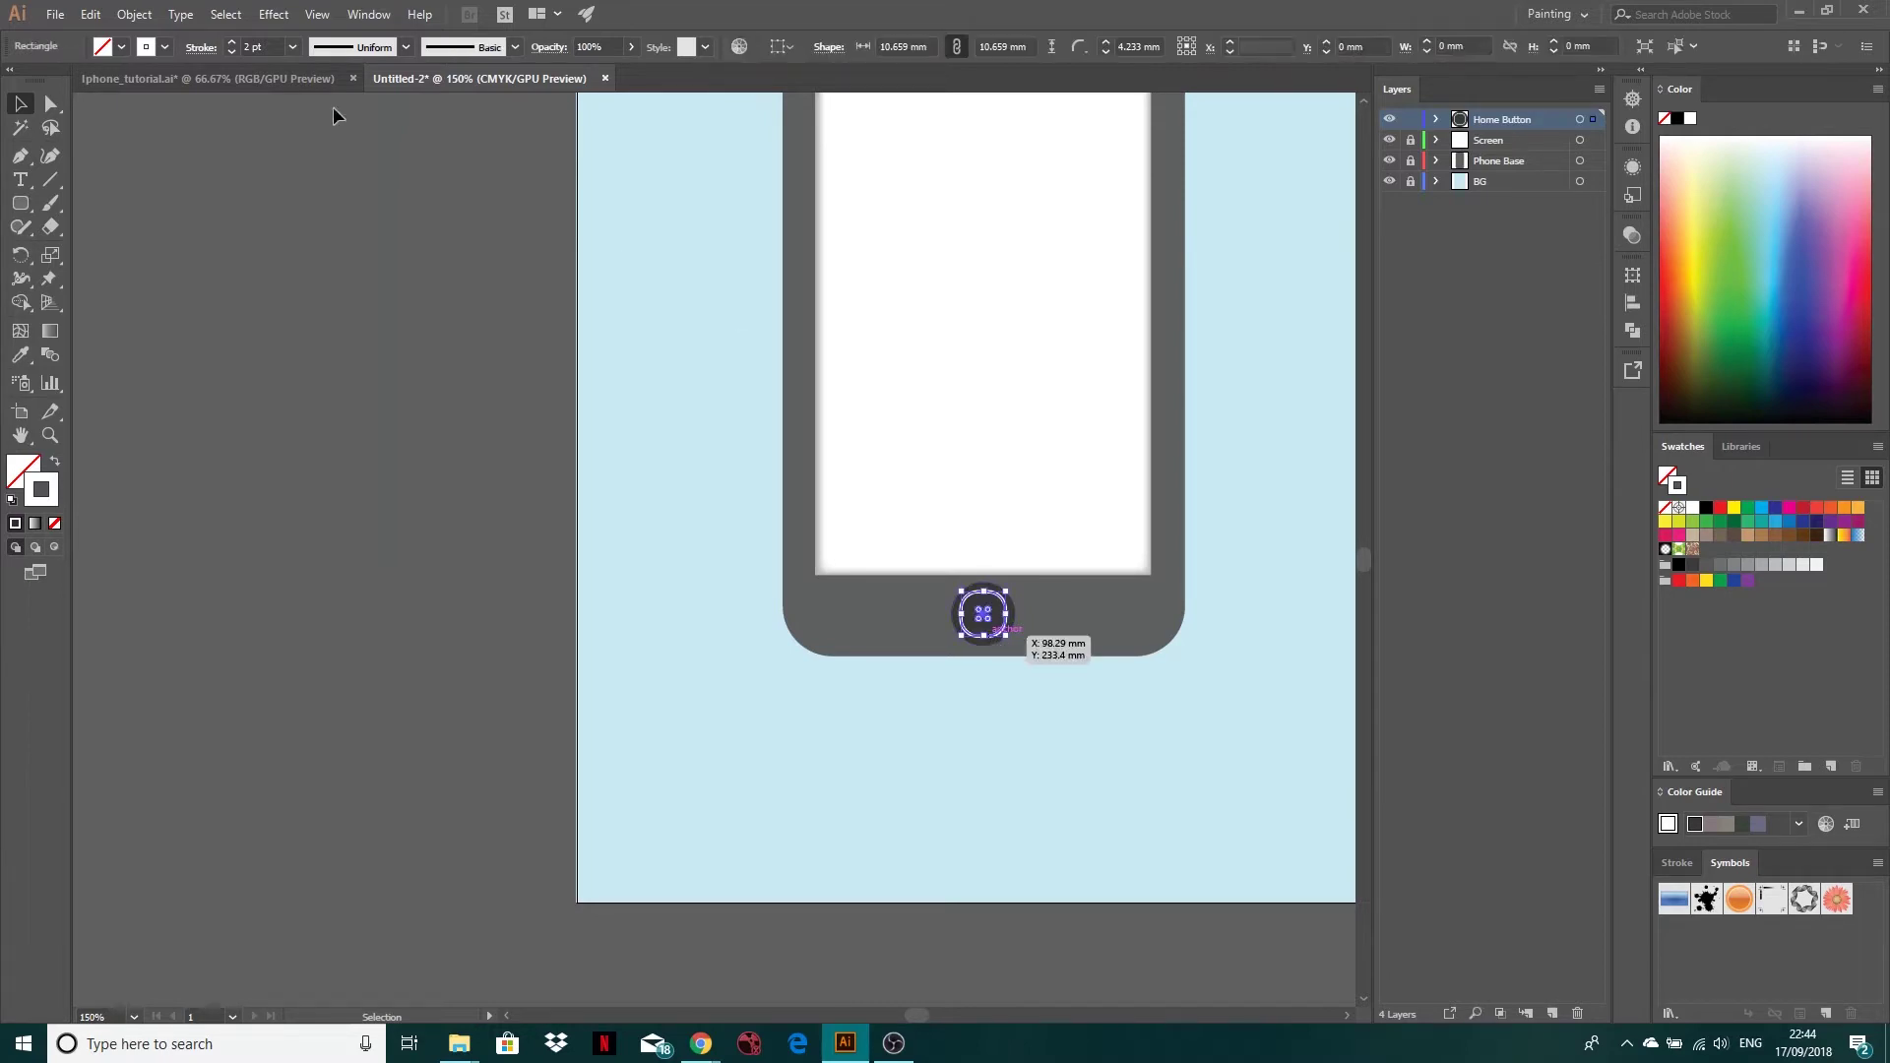
pyautogui.click(232, 52)
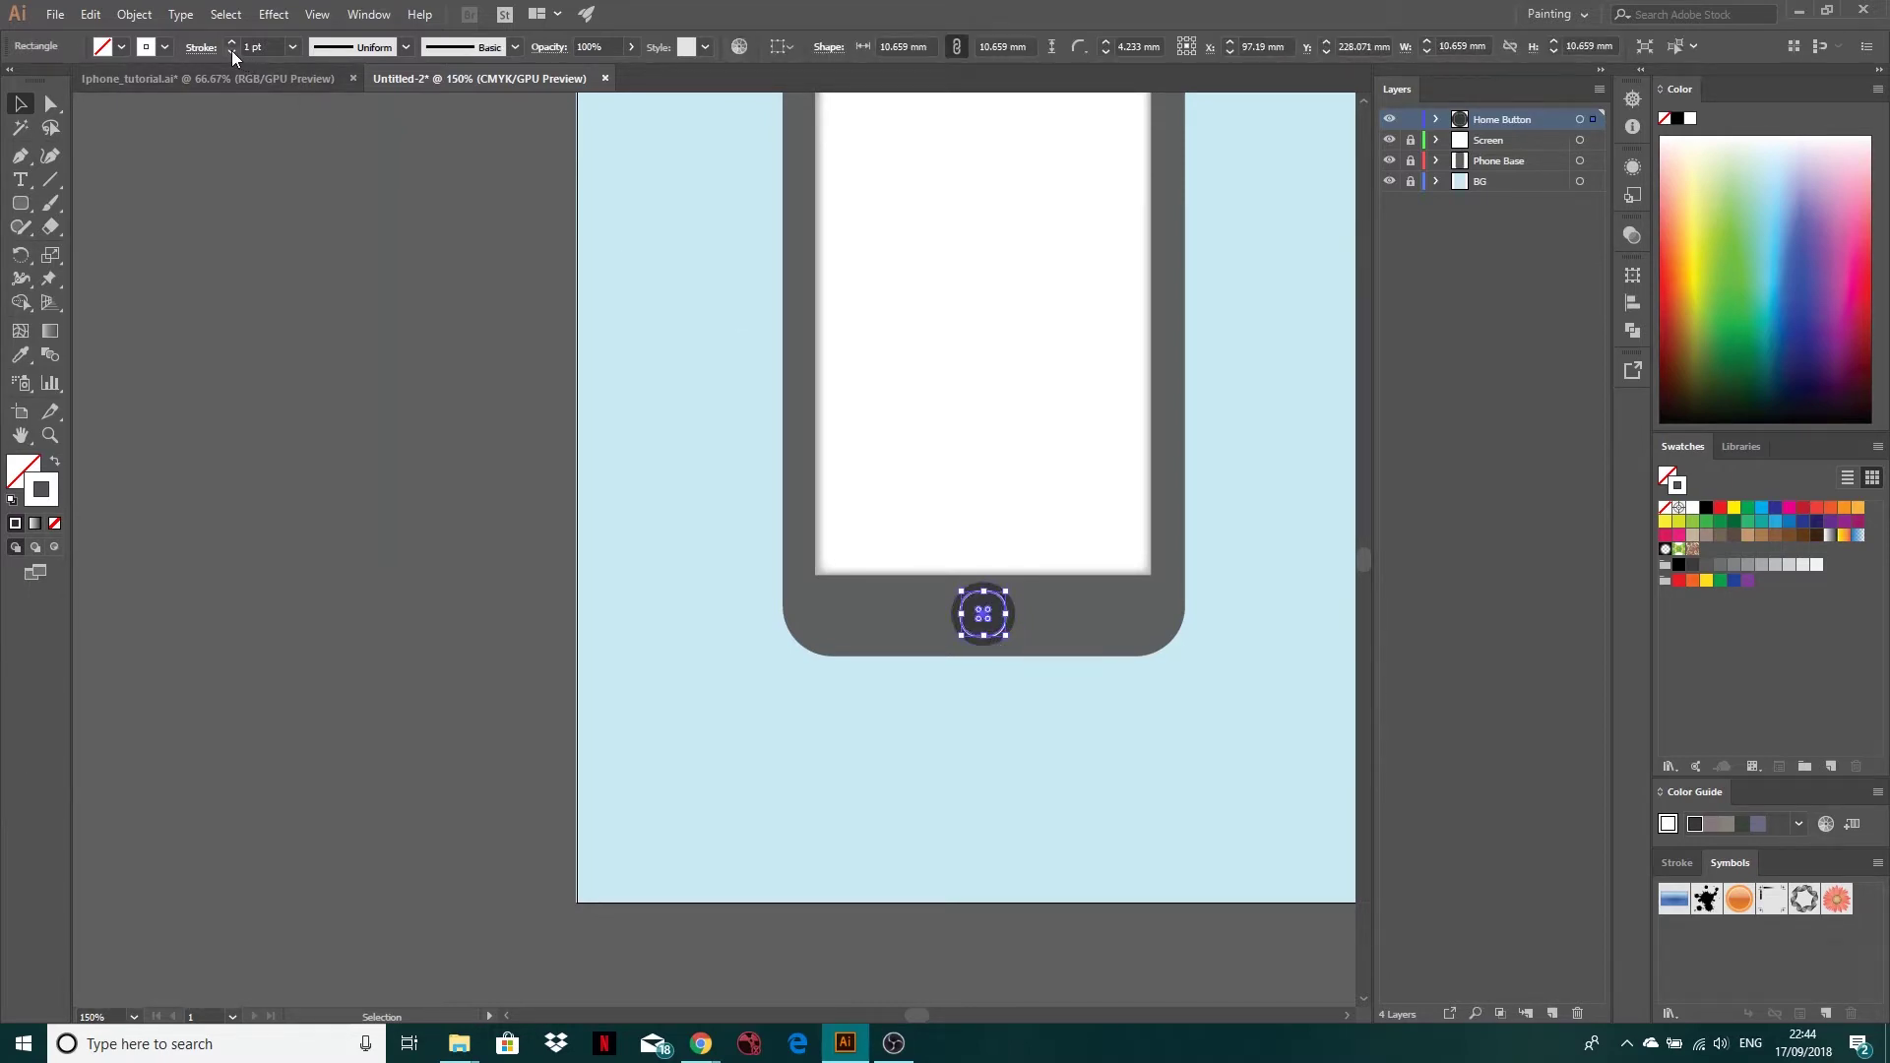
pyautogui.click(1063, 675)
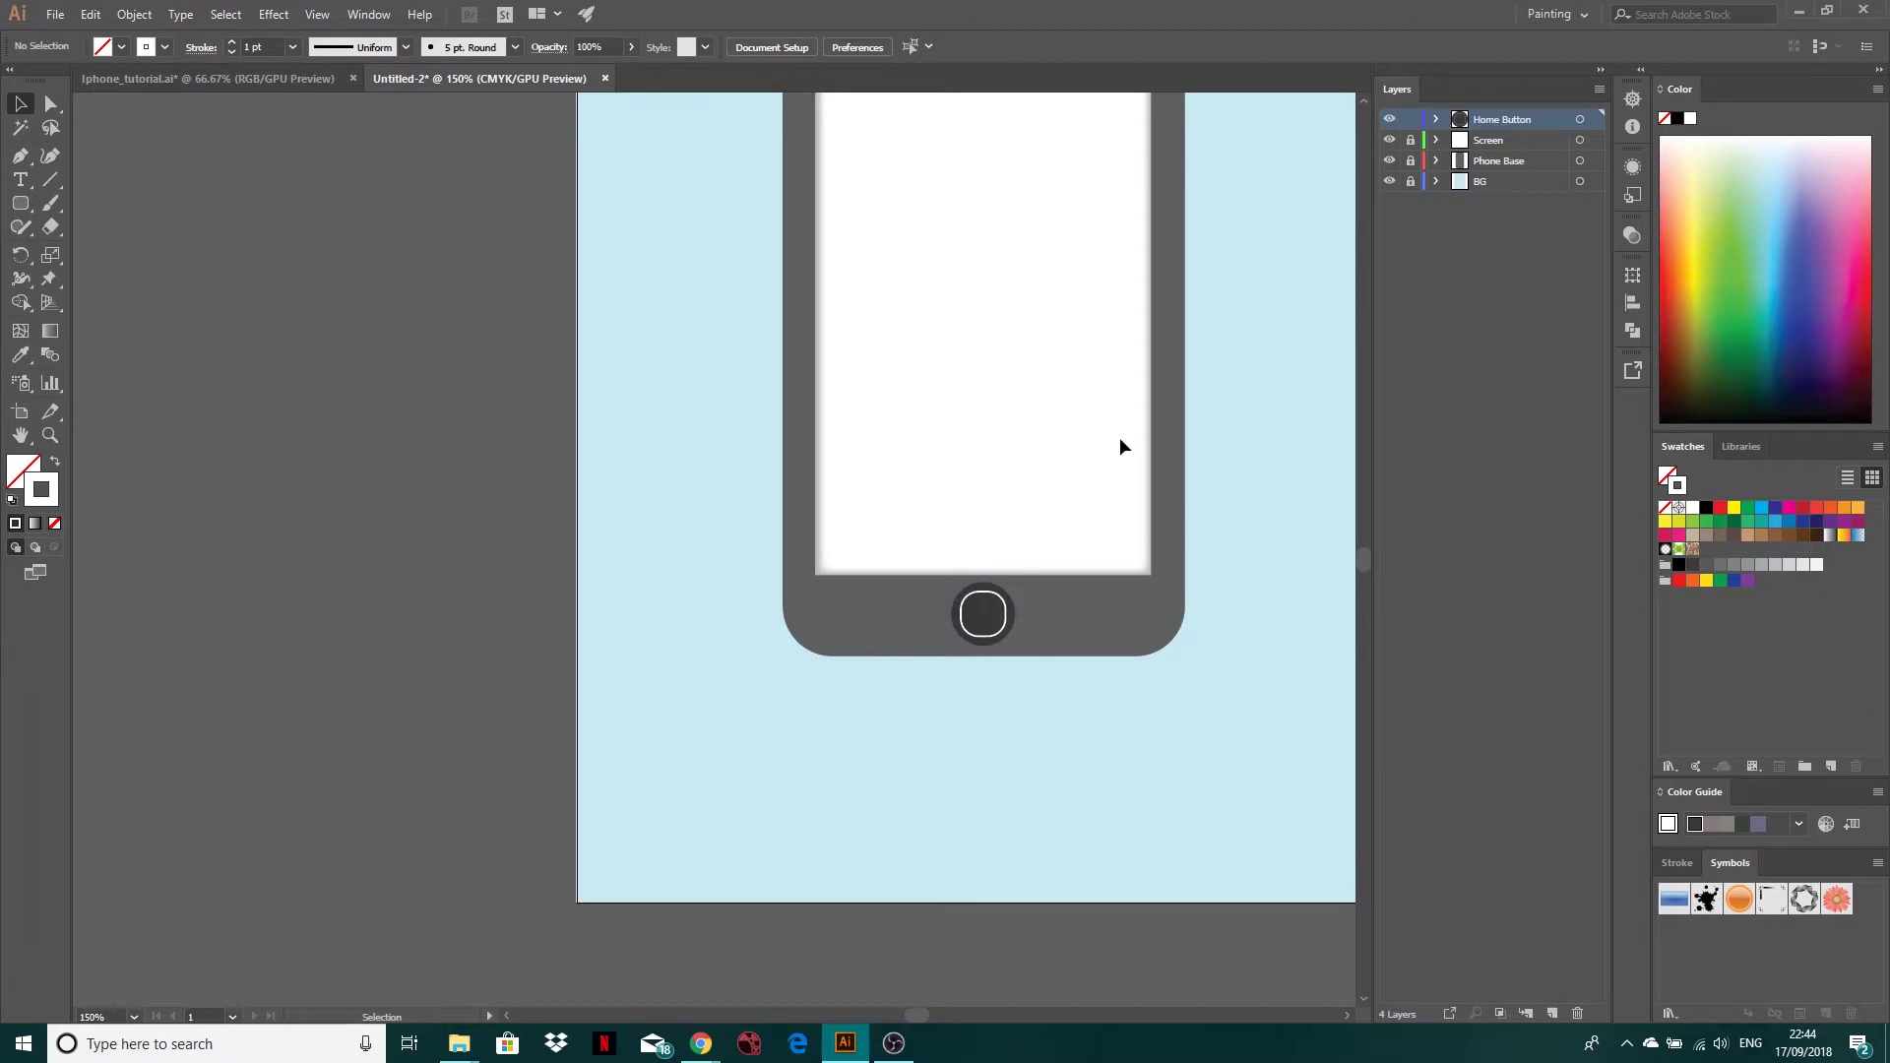
# Lock the Home Button layer and add a new layer above it
pyautogui.scroll(-1, 1119, 447)
pyautogui.moveTo(1106, 469); pyautogui.dragTo(771, 780)
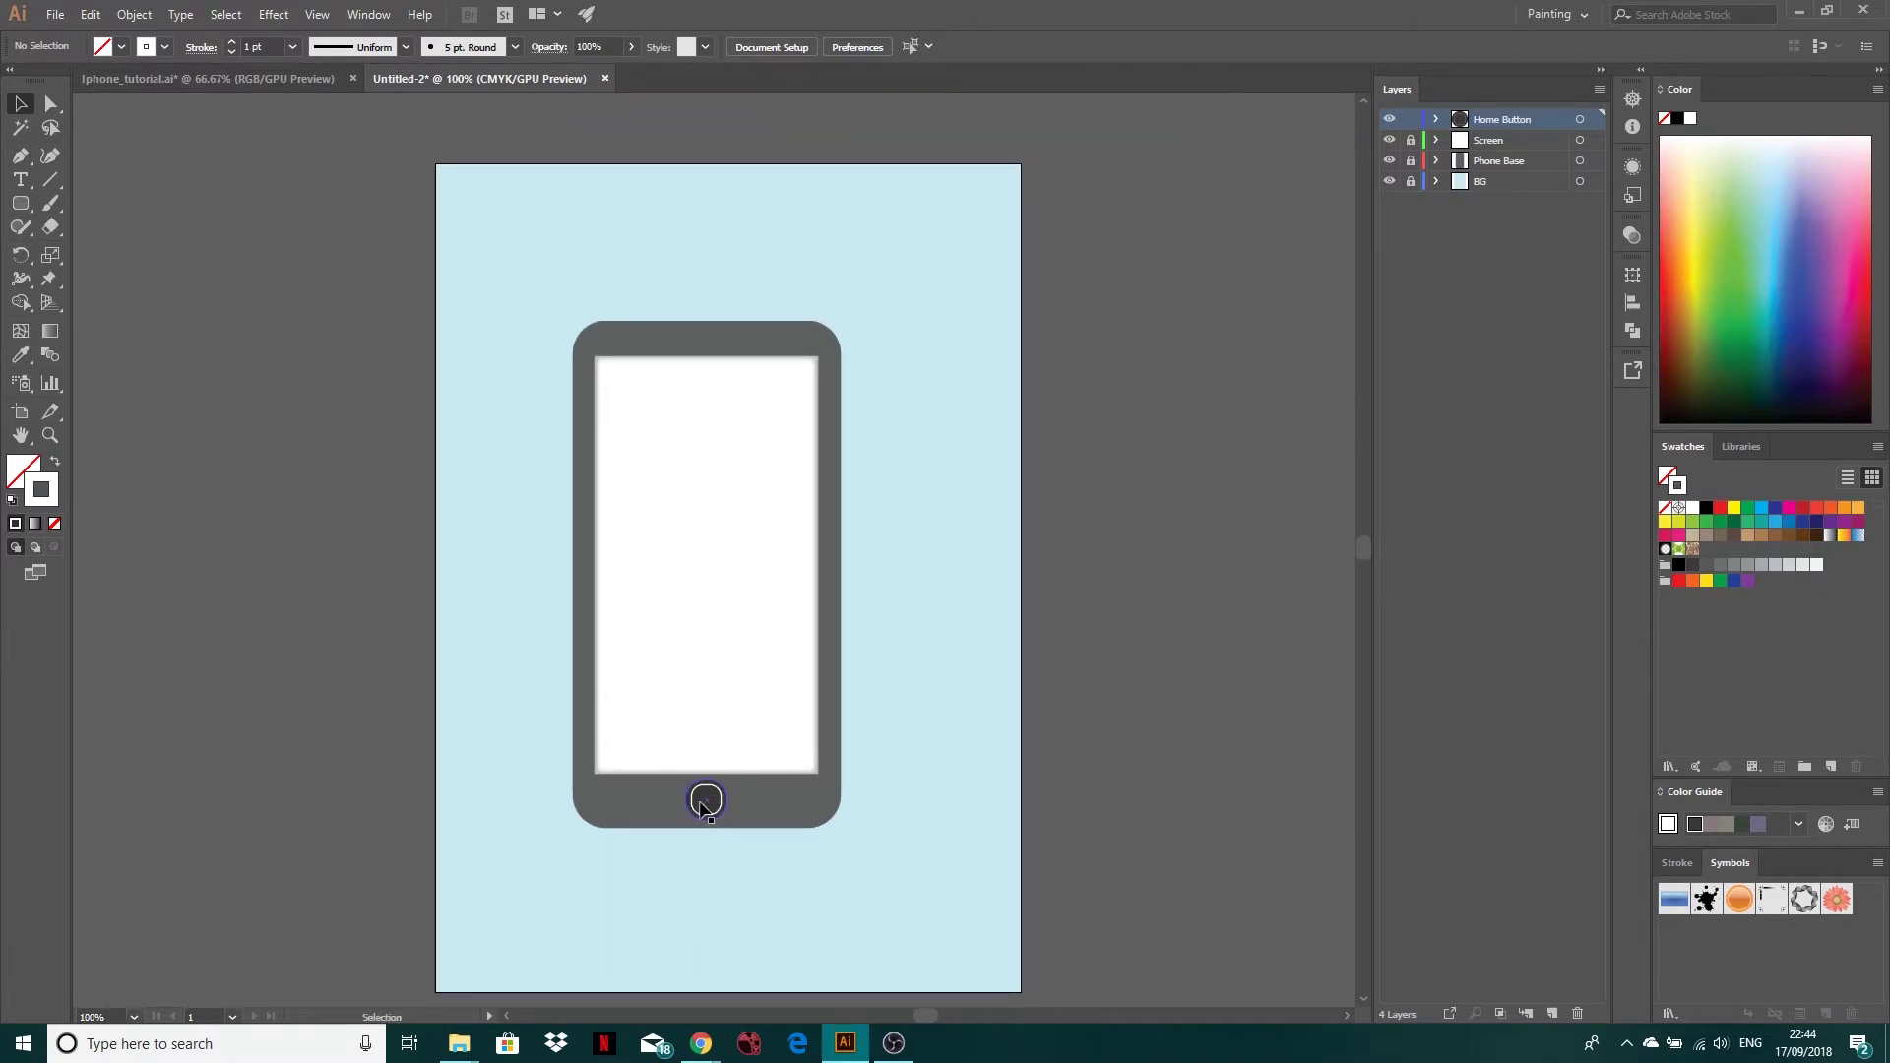
pyautogui.click(1412, 119)
pyautogui.click(1553, 1012)
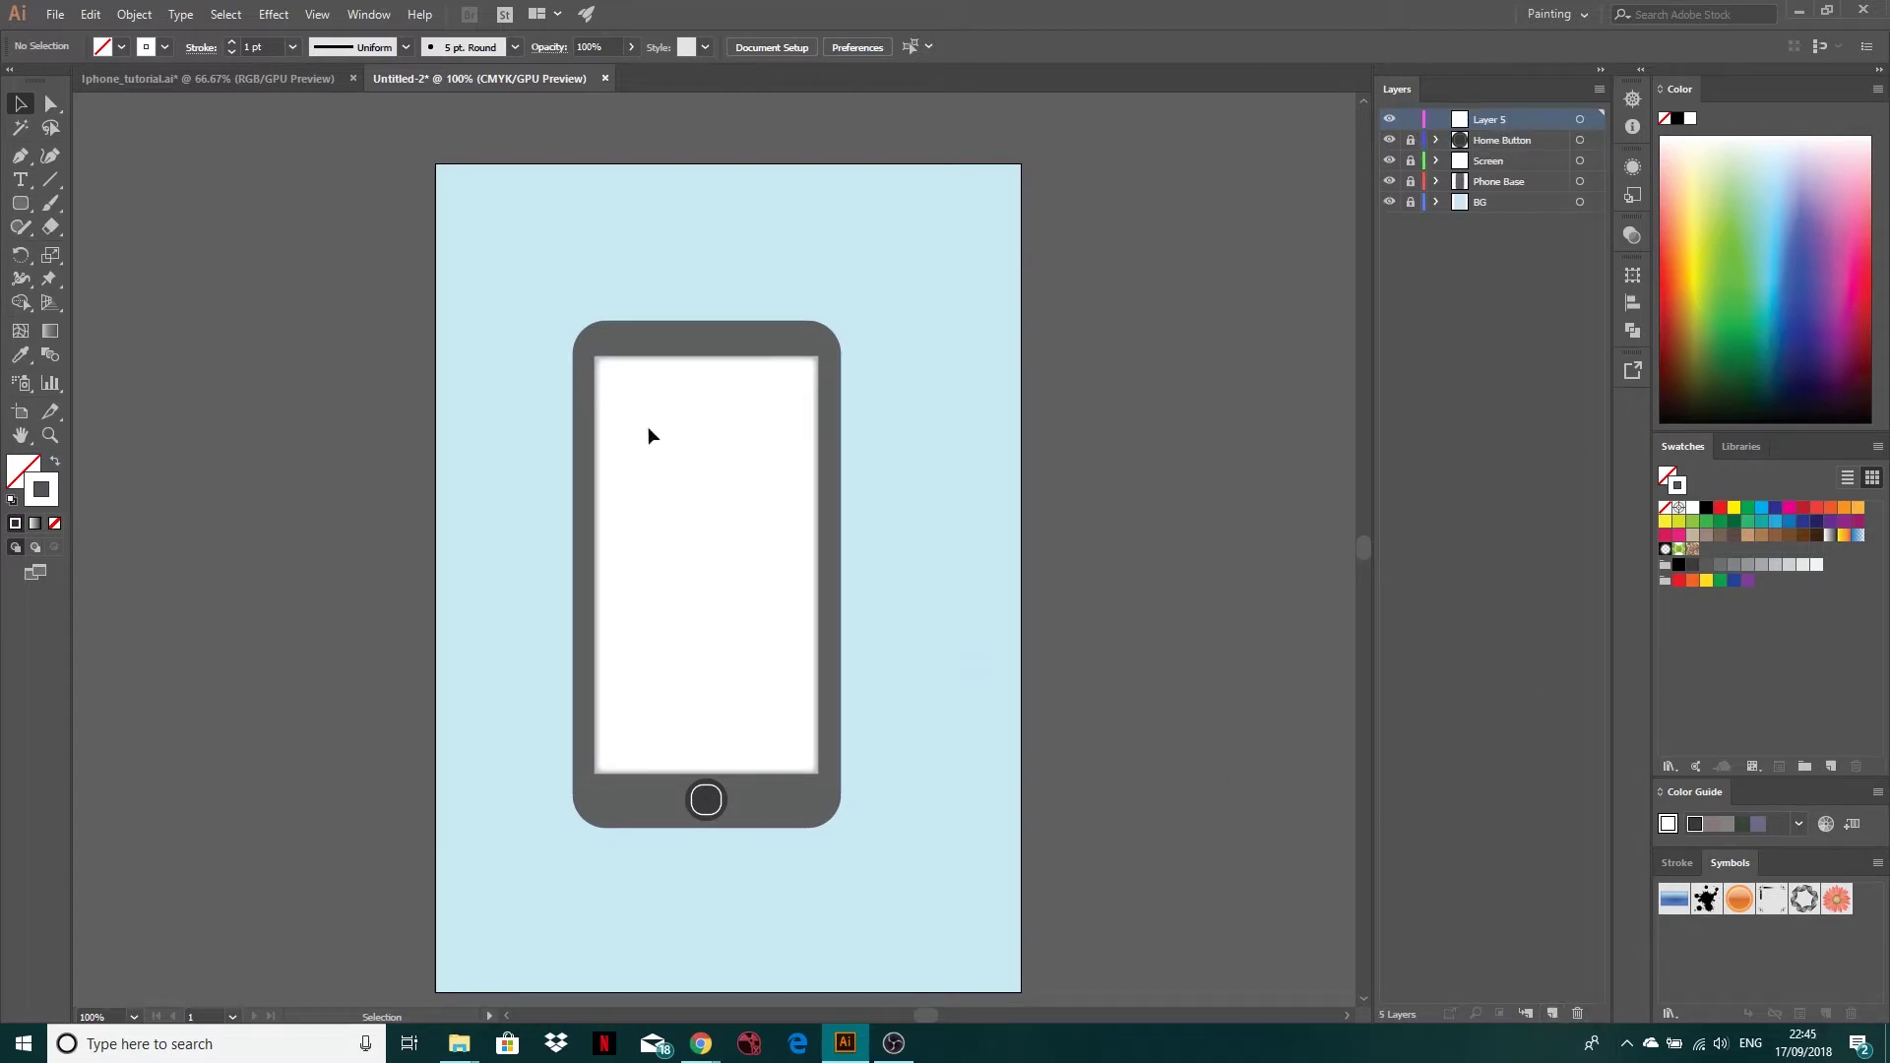
# Draw a rounded rectangle about 6 x 34 mm with an A3A3A3 grey fill, overlapping the upper part of the phone's right edge
pyautogui.click(22, 213)
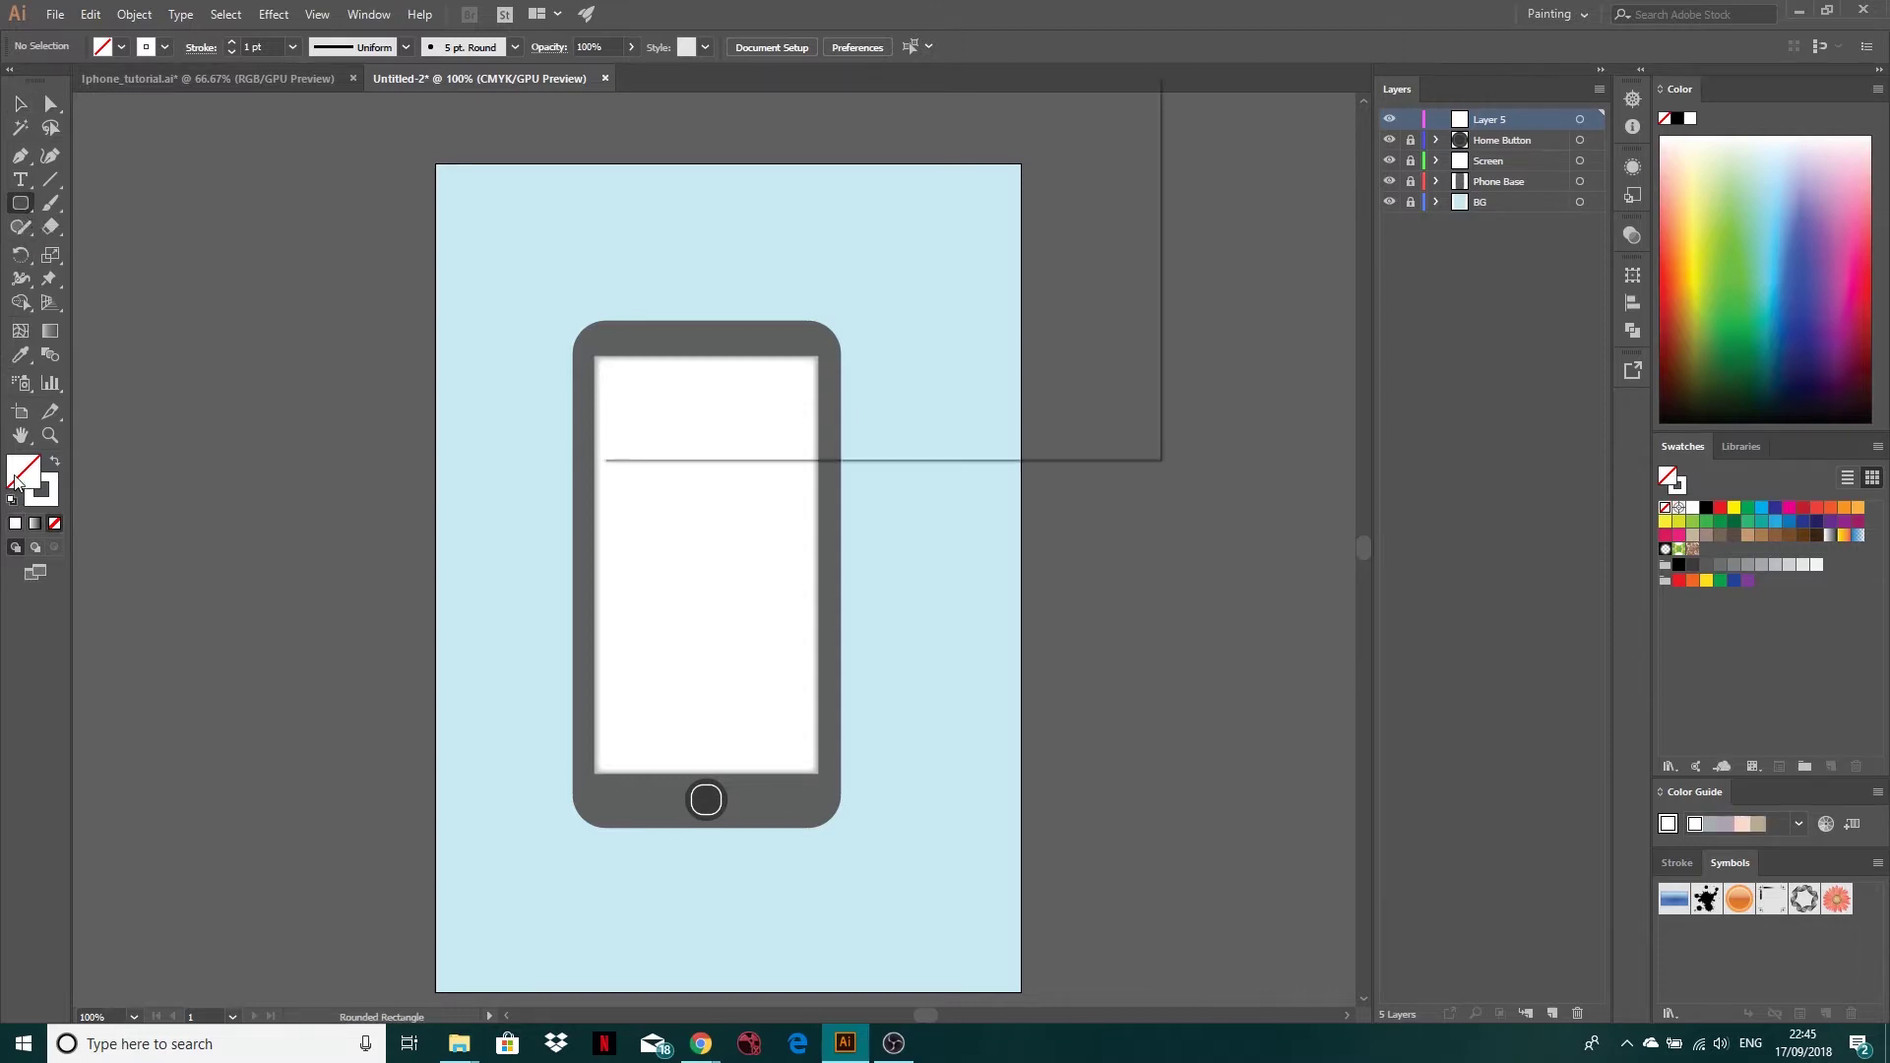
pyautogui.doubleClick(17, 475)
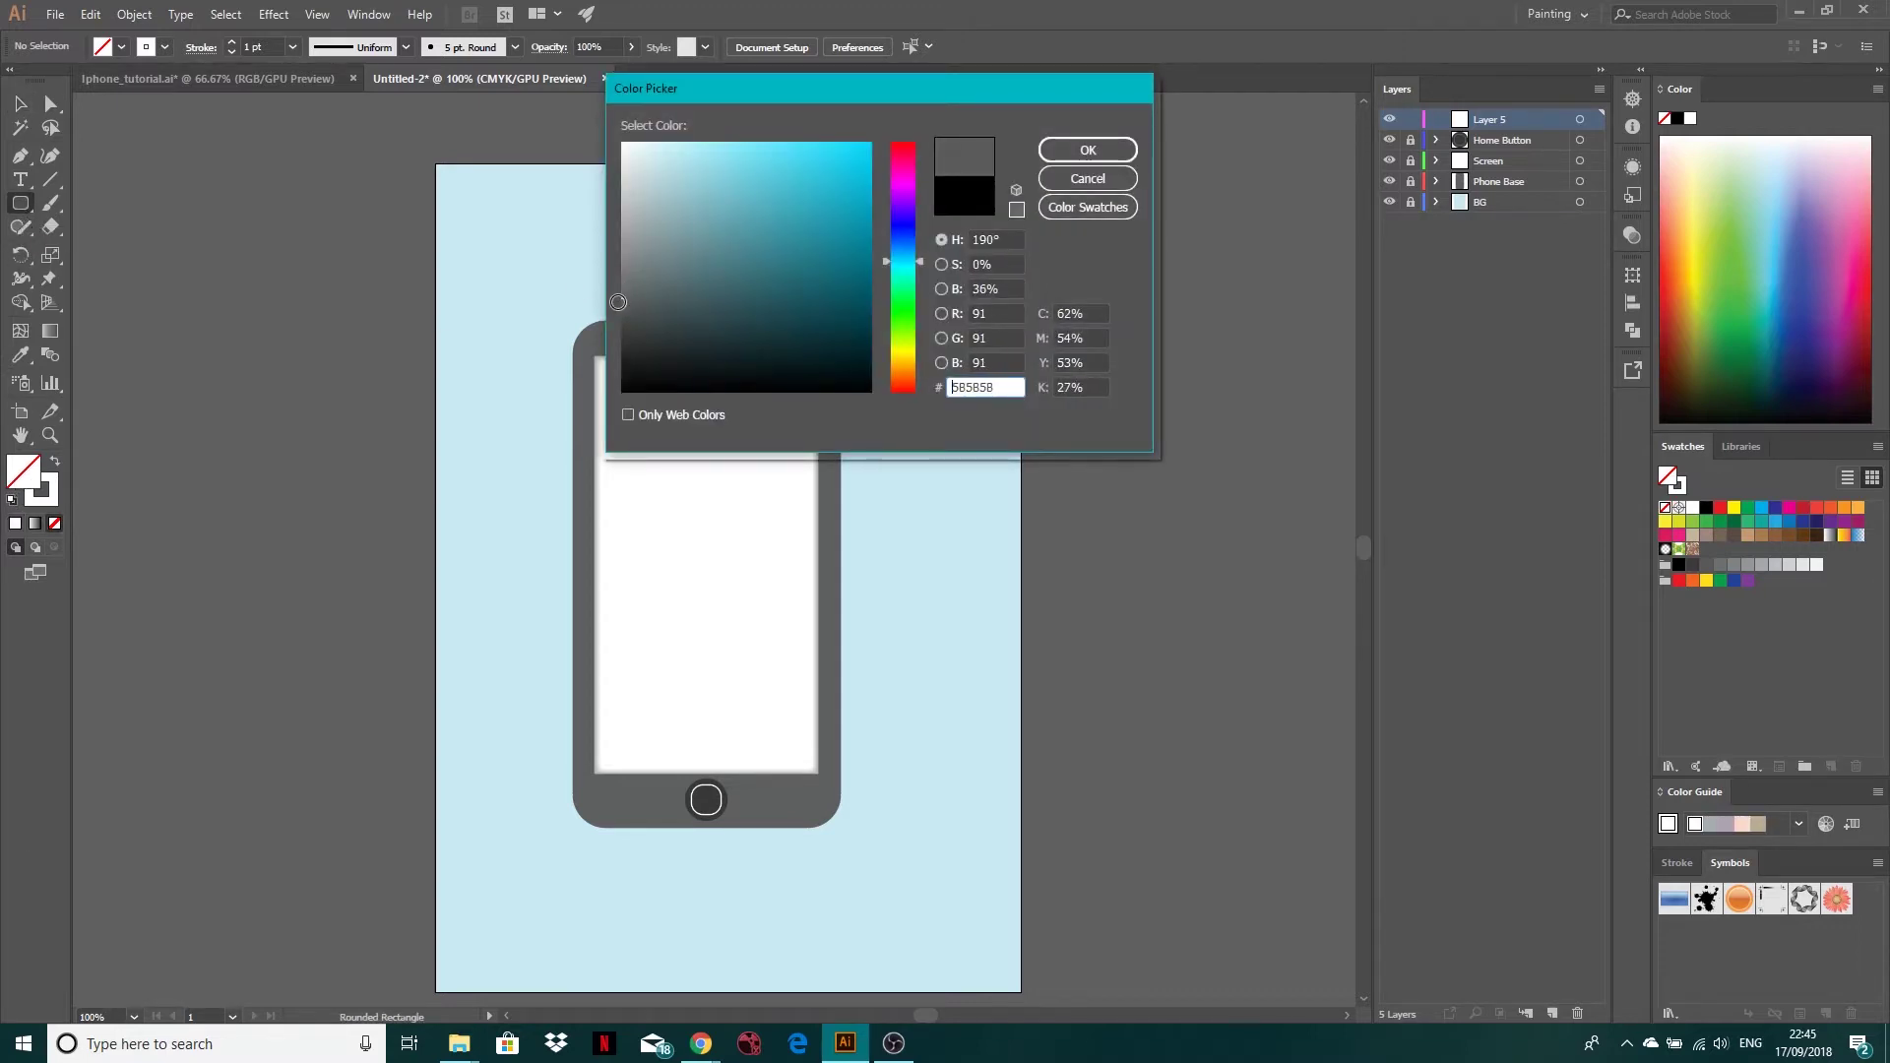
pyautogui.moveTo(618, 302); pyautogui.dragTo(610, 230)
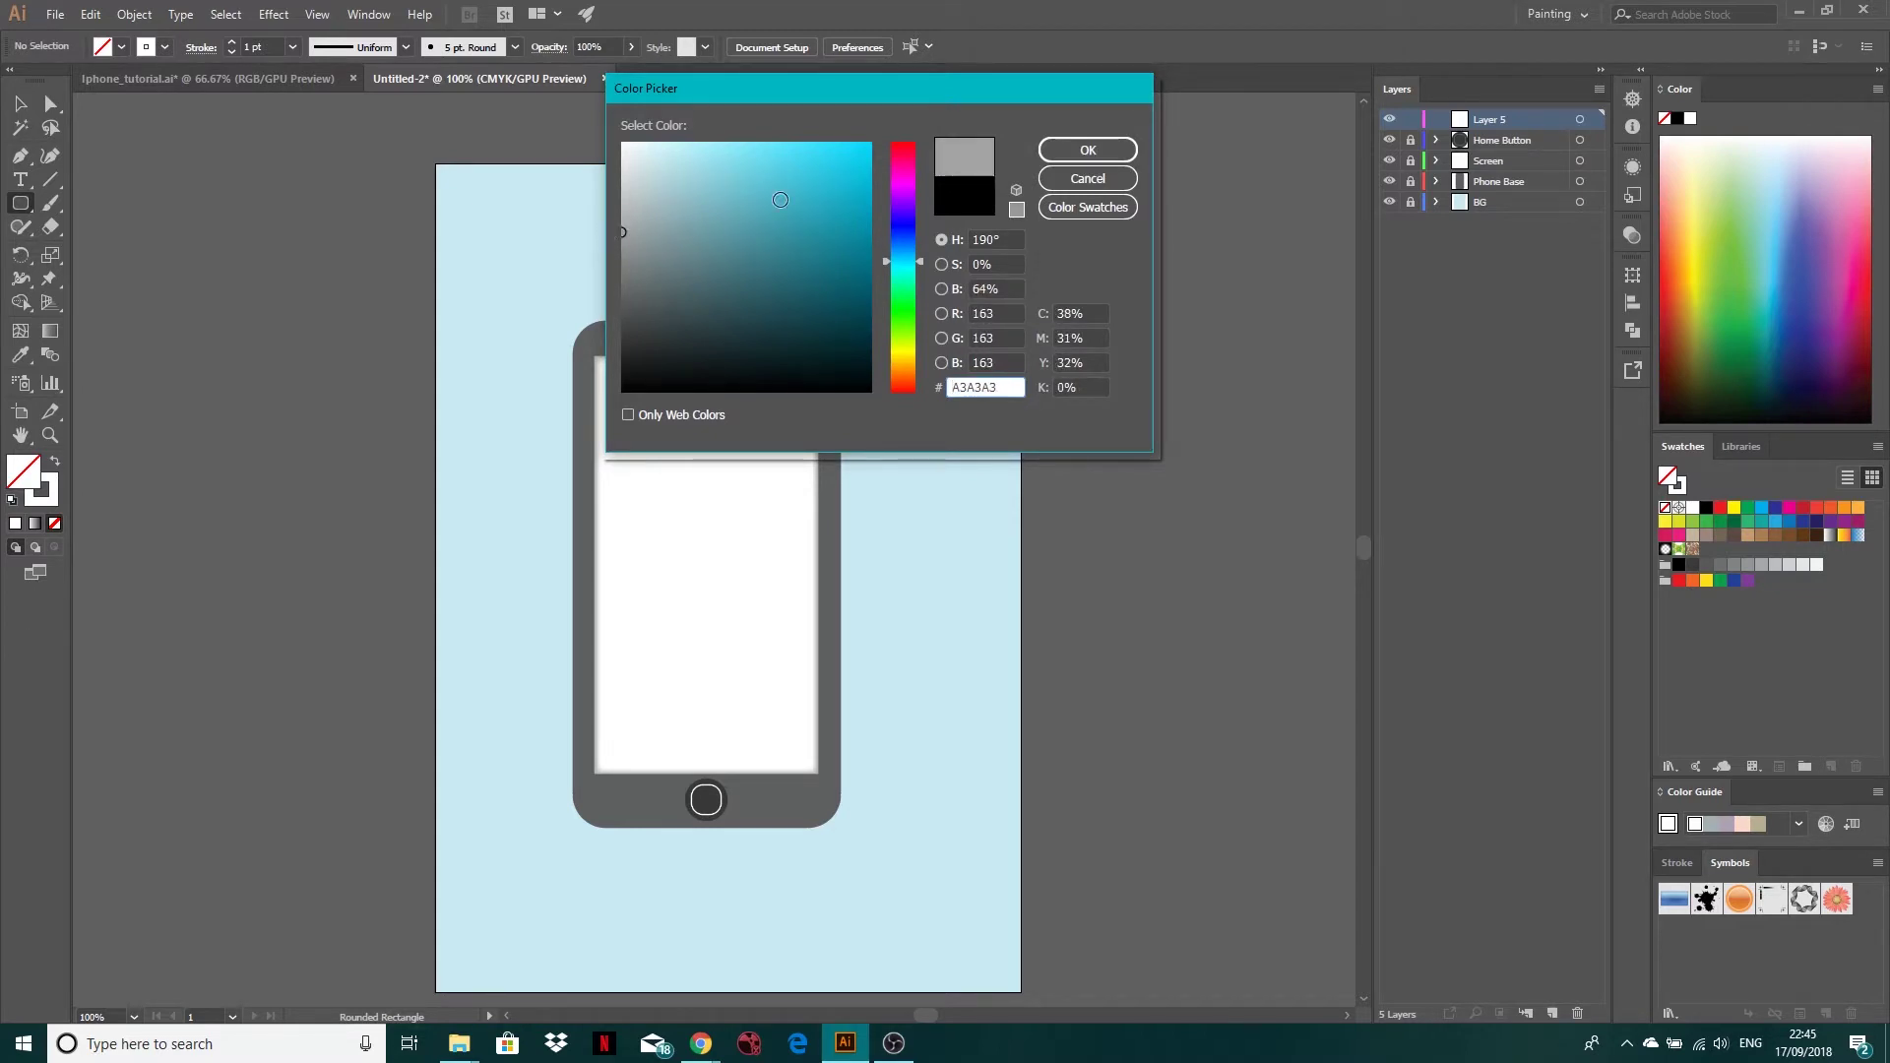
pyautogui.click(1073, 158)
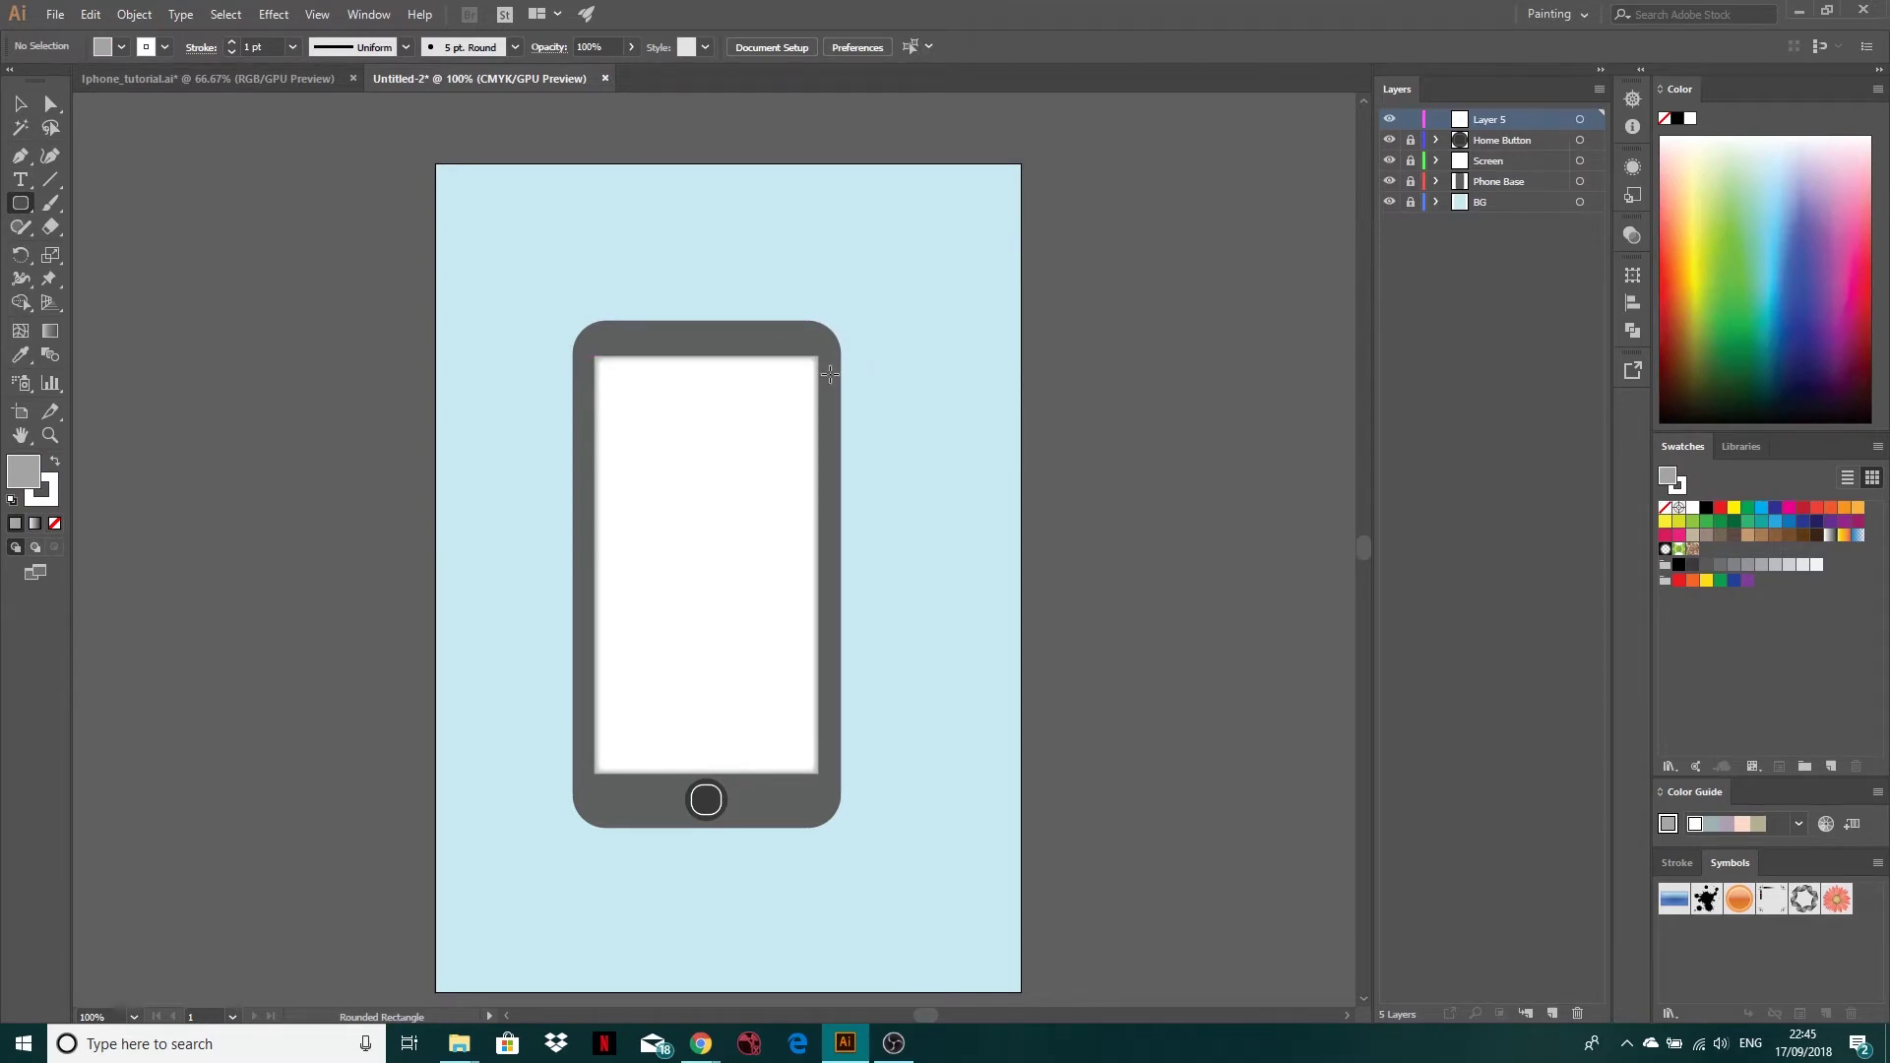
pyautogui.moveTo(830, 374); pyautogui.dragTo(846, 467)
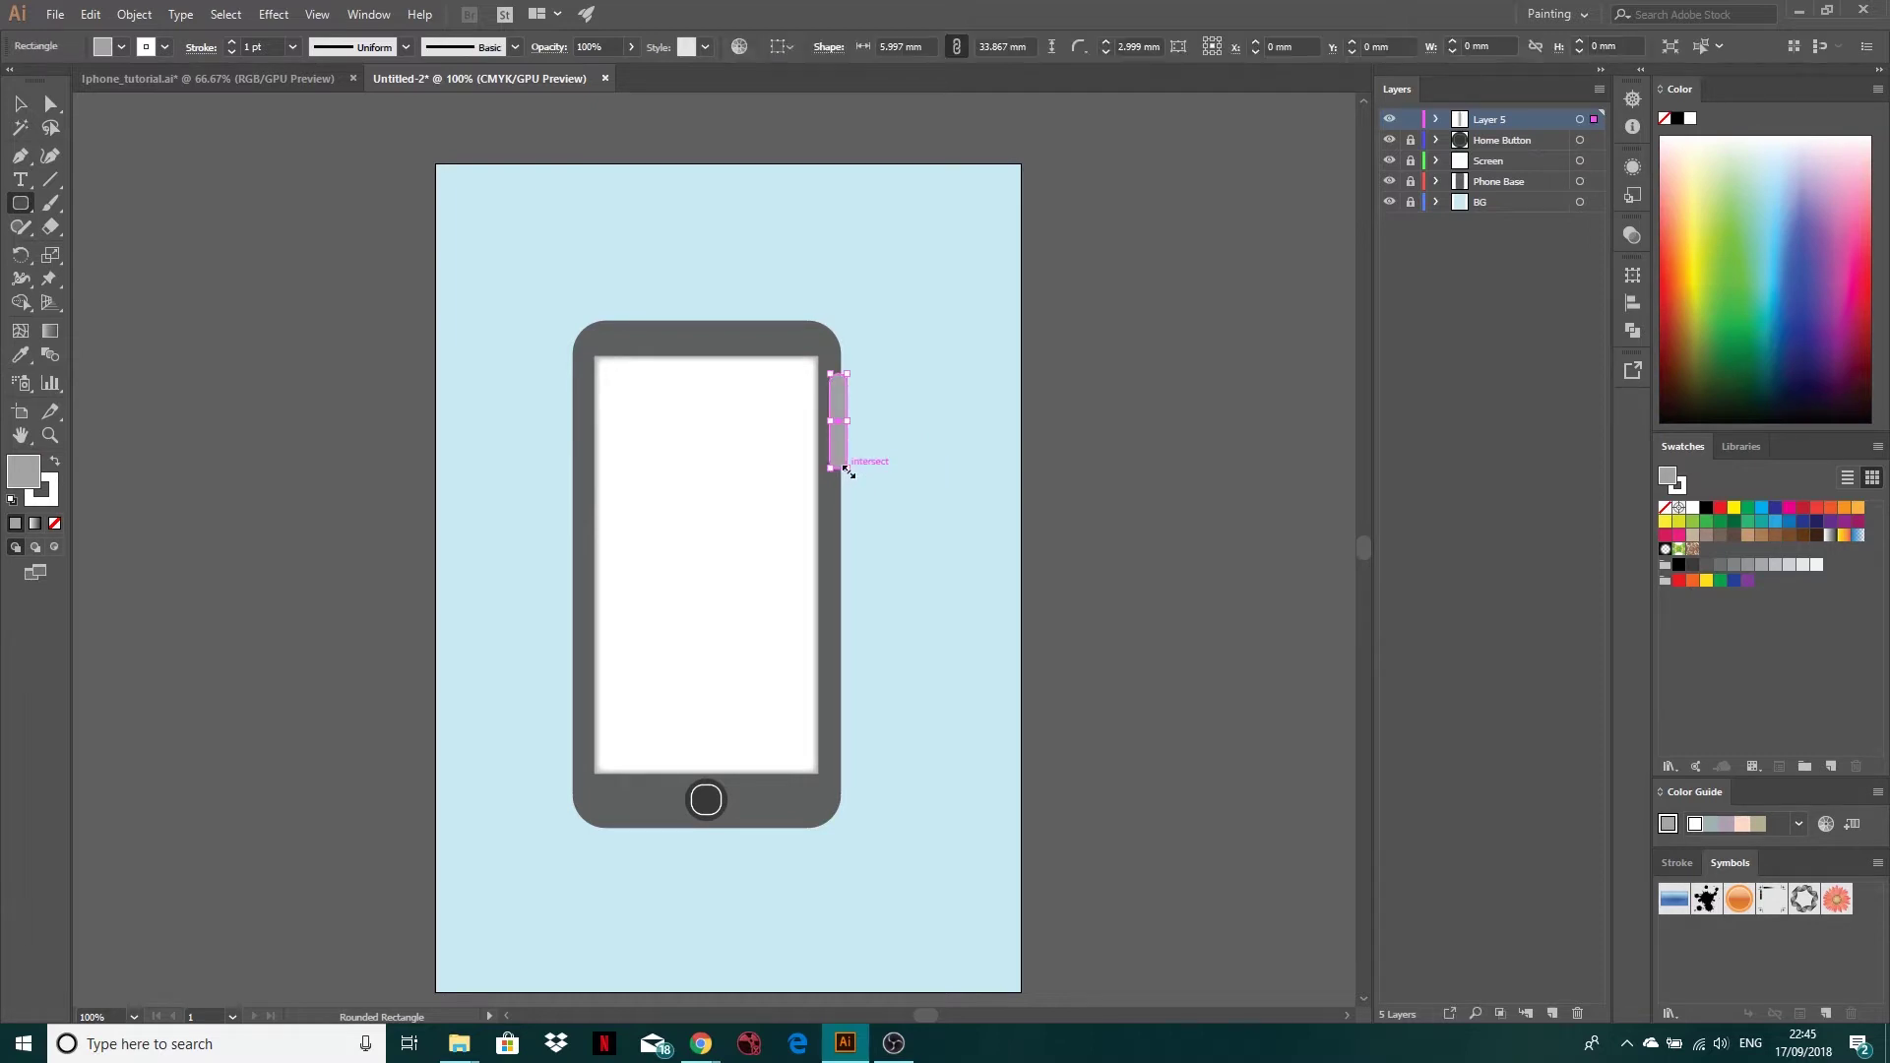
# Remove the stroke from the grey side button on the phone's right edge
pyautogui.click(20, 103)
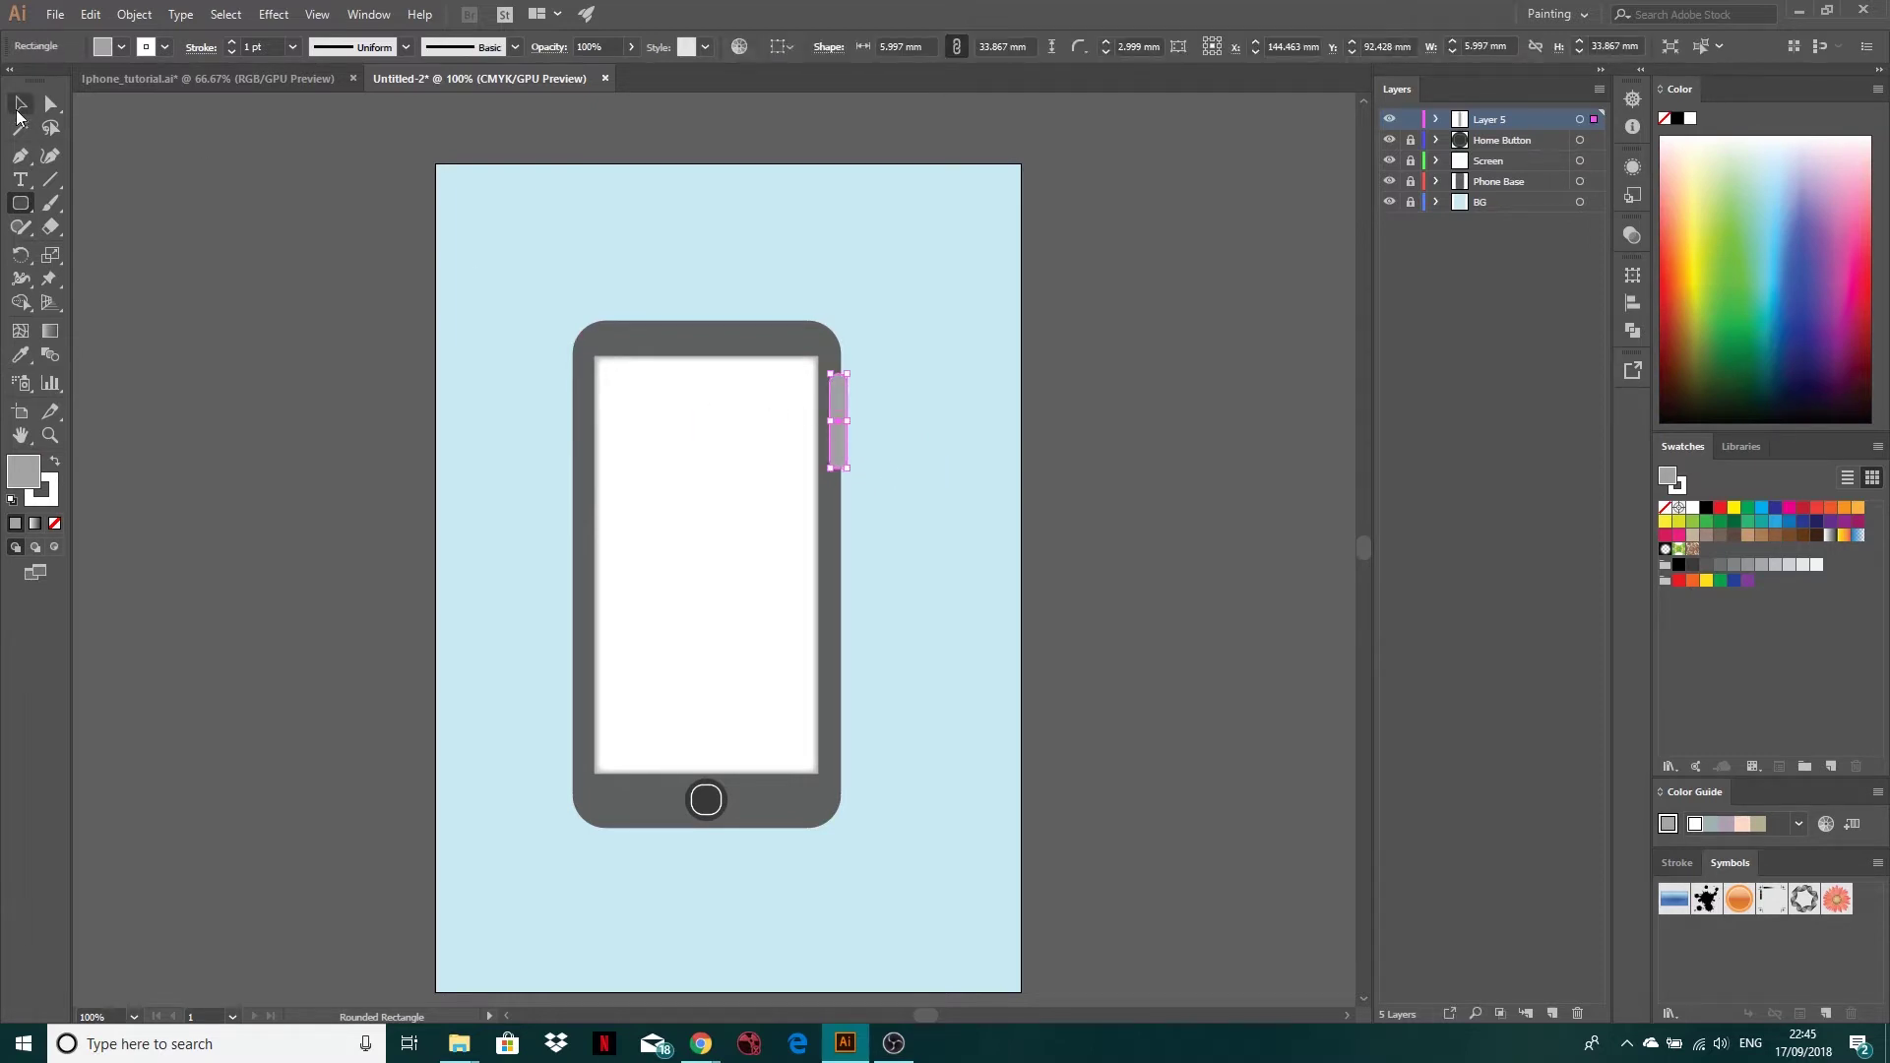
pyautogui.click(398, 423)
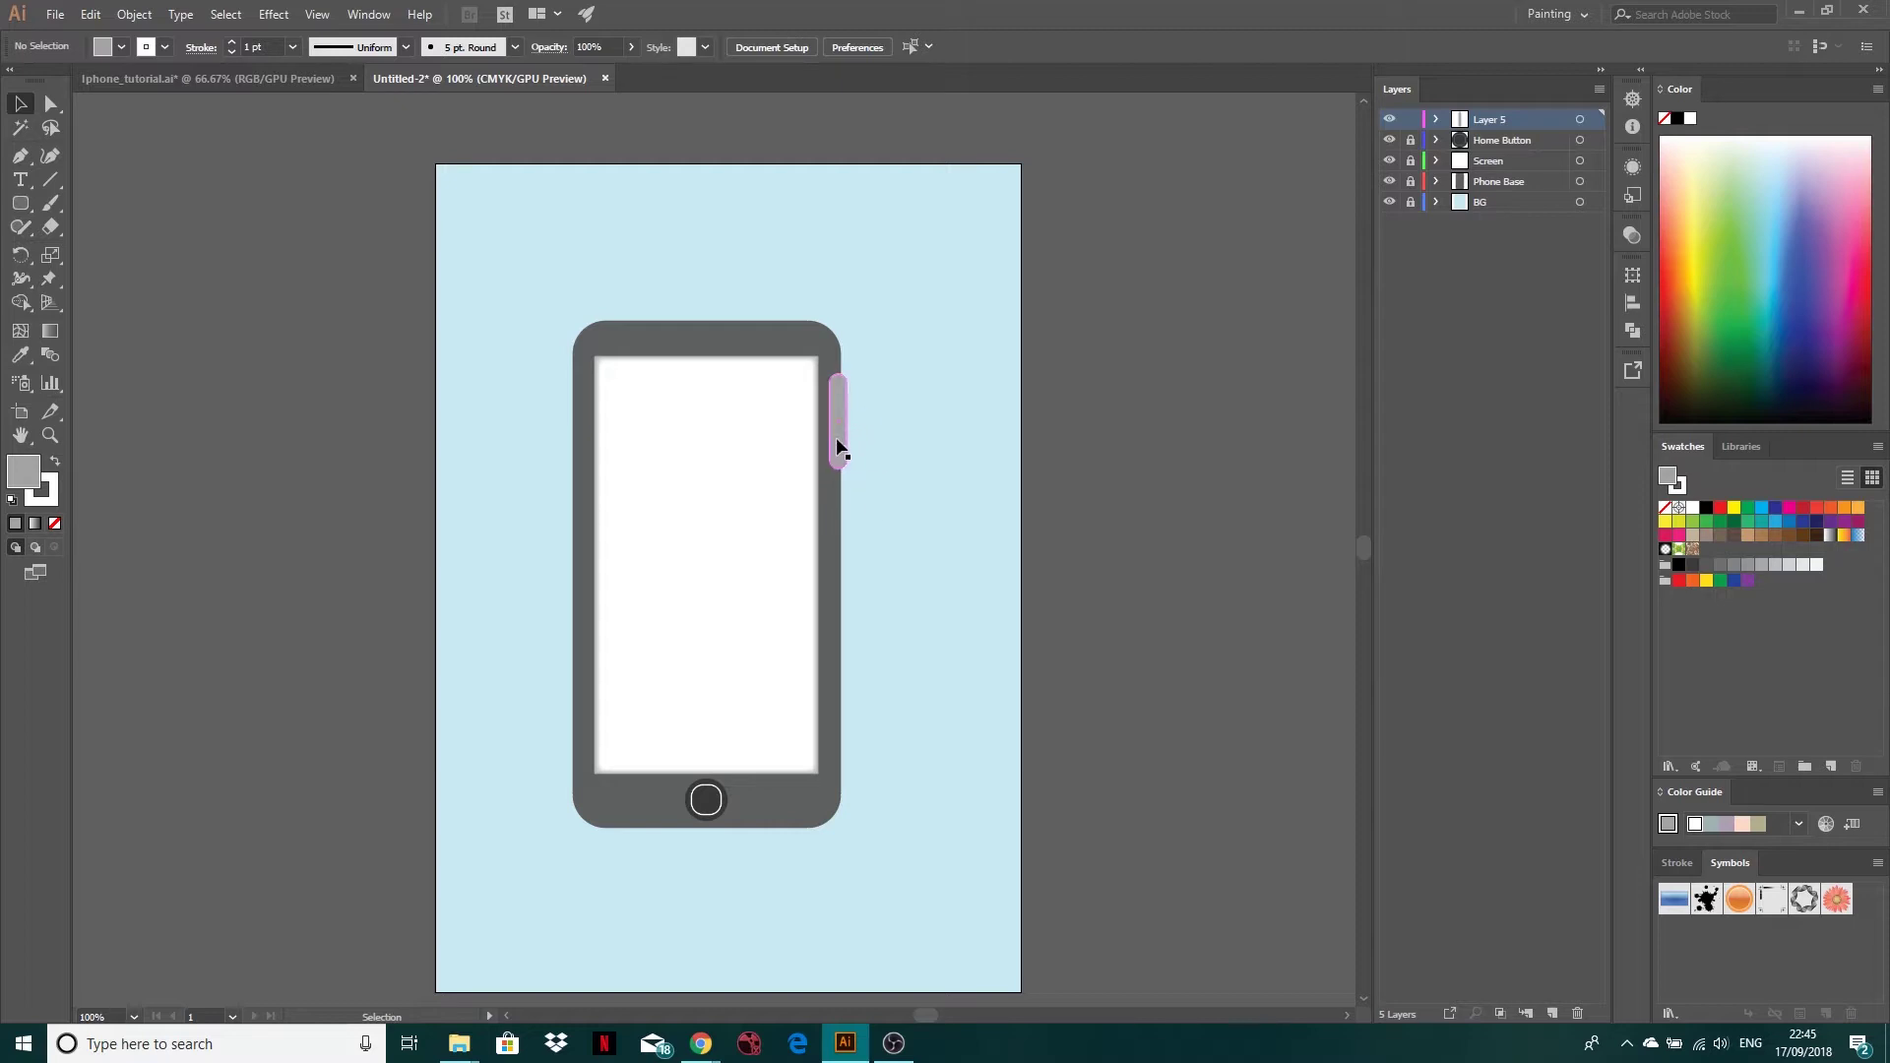
pyautogui.click(835, 439)
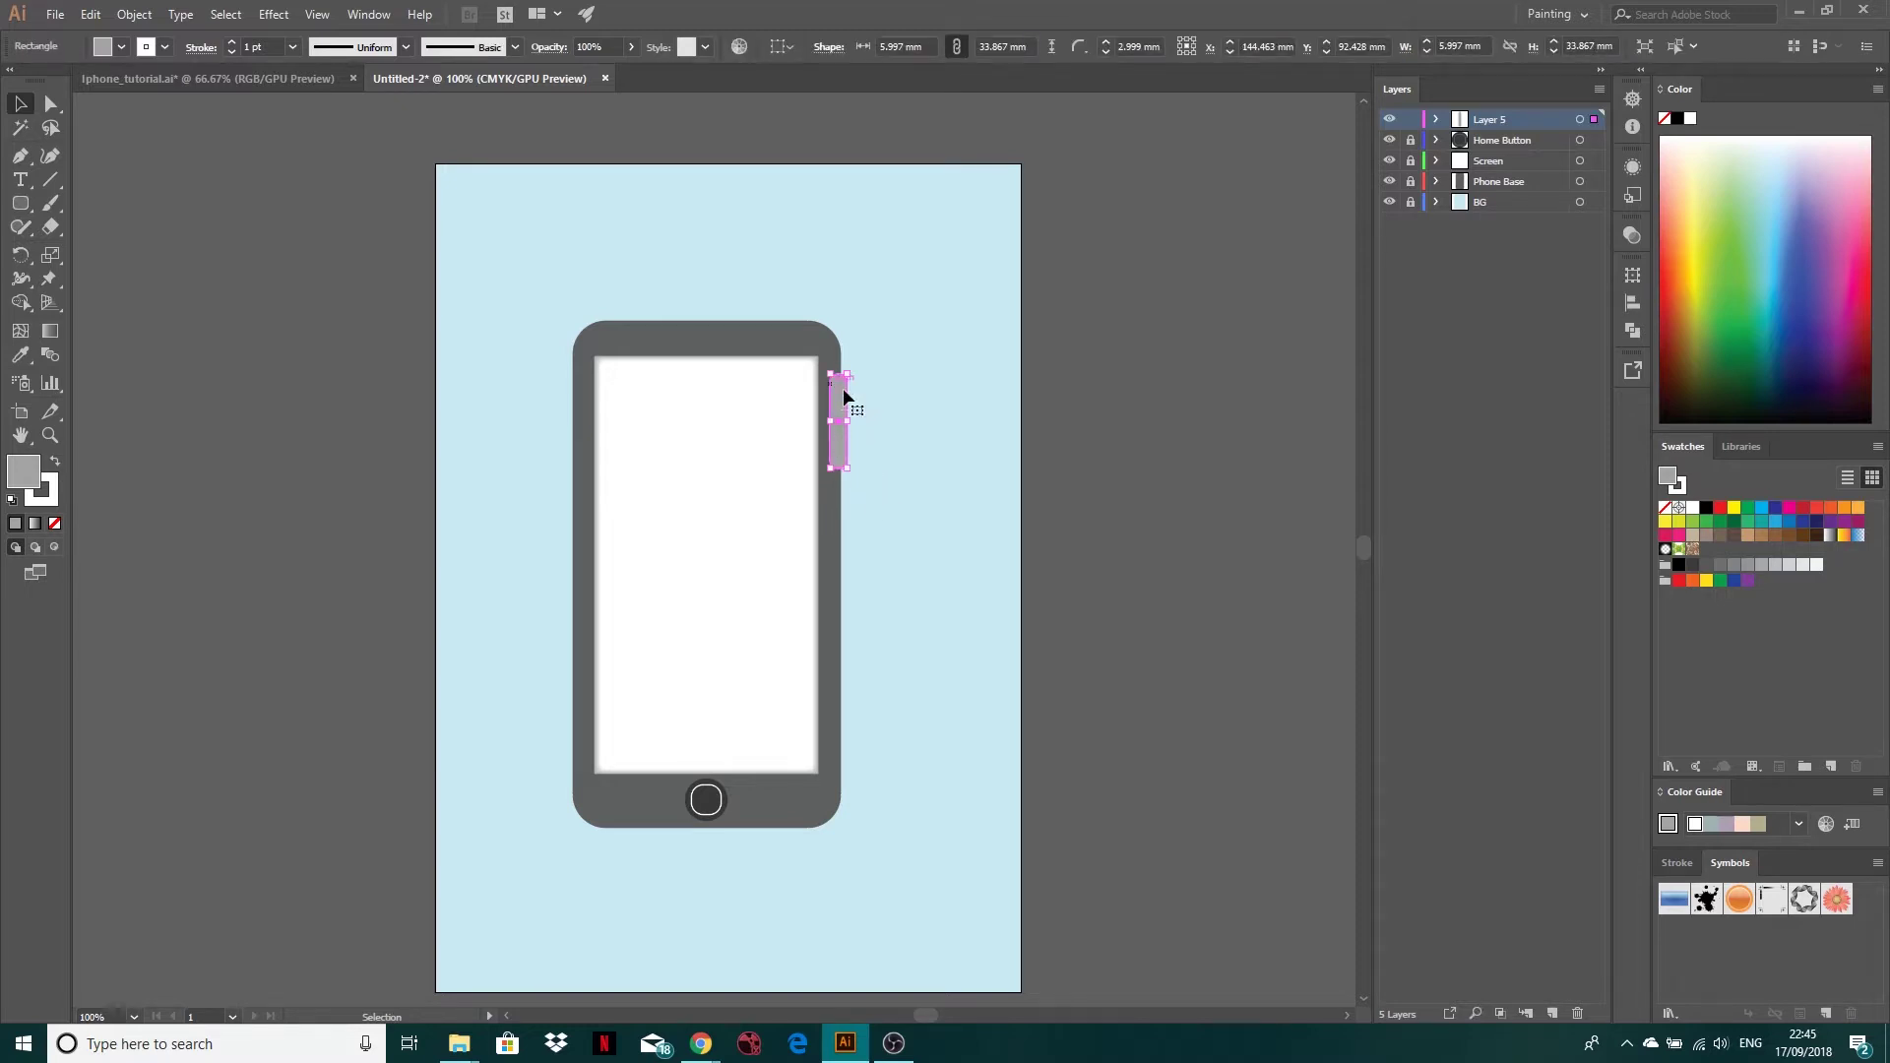
pyautogui.click(54, 494)
pyautogui.click(54, 523)
pyautogui.click(904, 440)
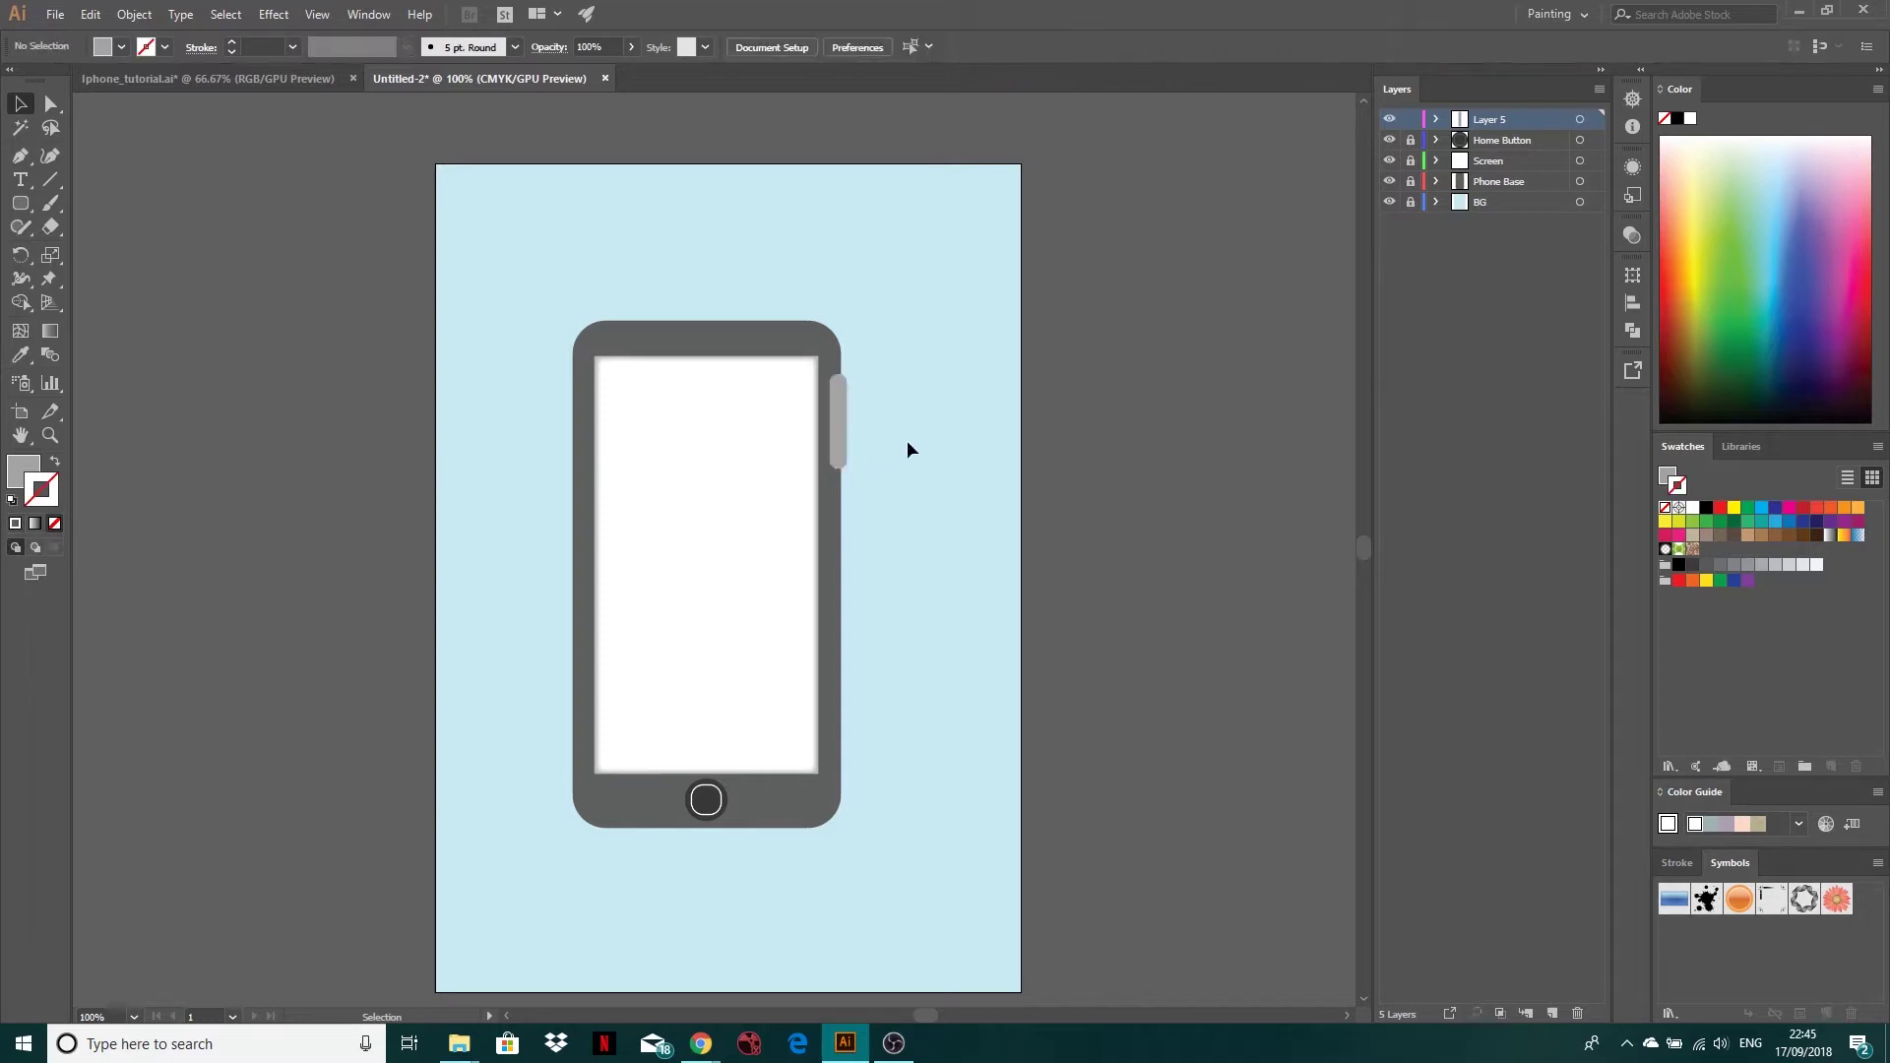
# Rename the grey side button's layer as Power Button and move it below Phone Base, directly above BG
pyautogui.scroll(1, 900, 410)
pyautogui.scroll(1, 850, 450)
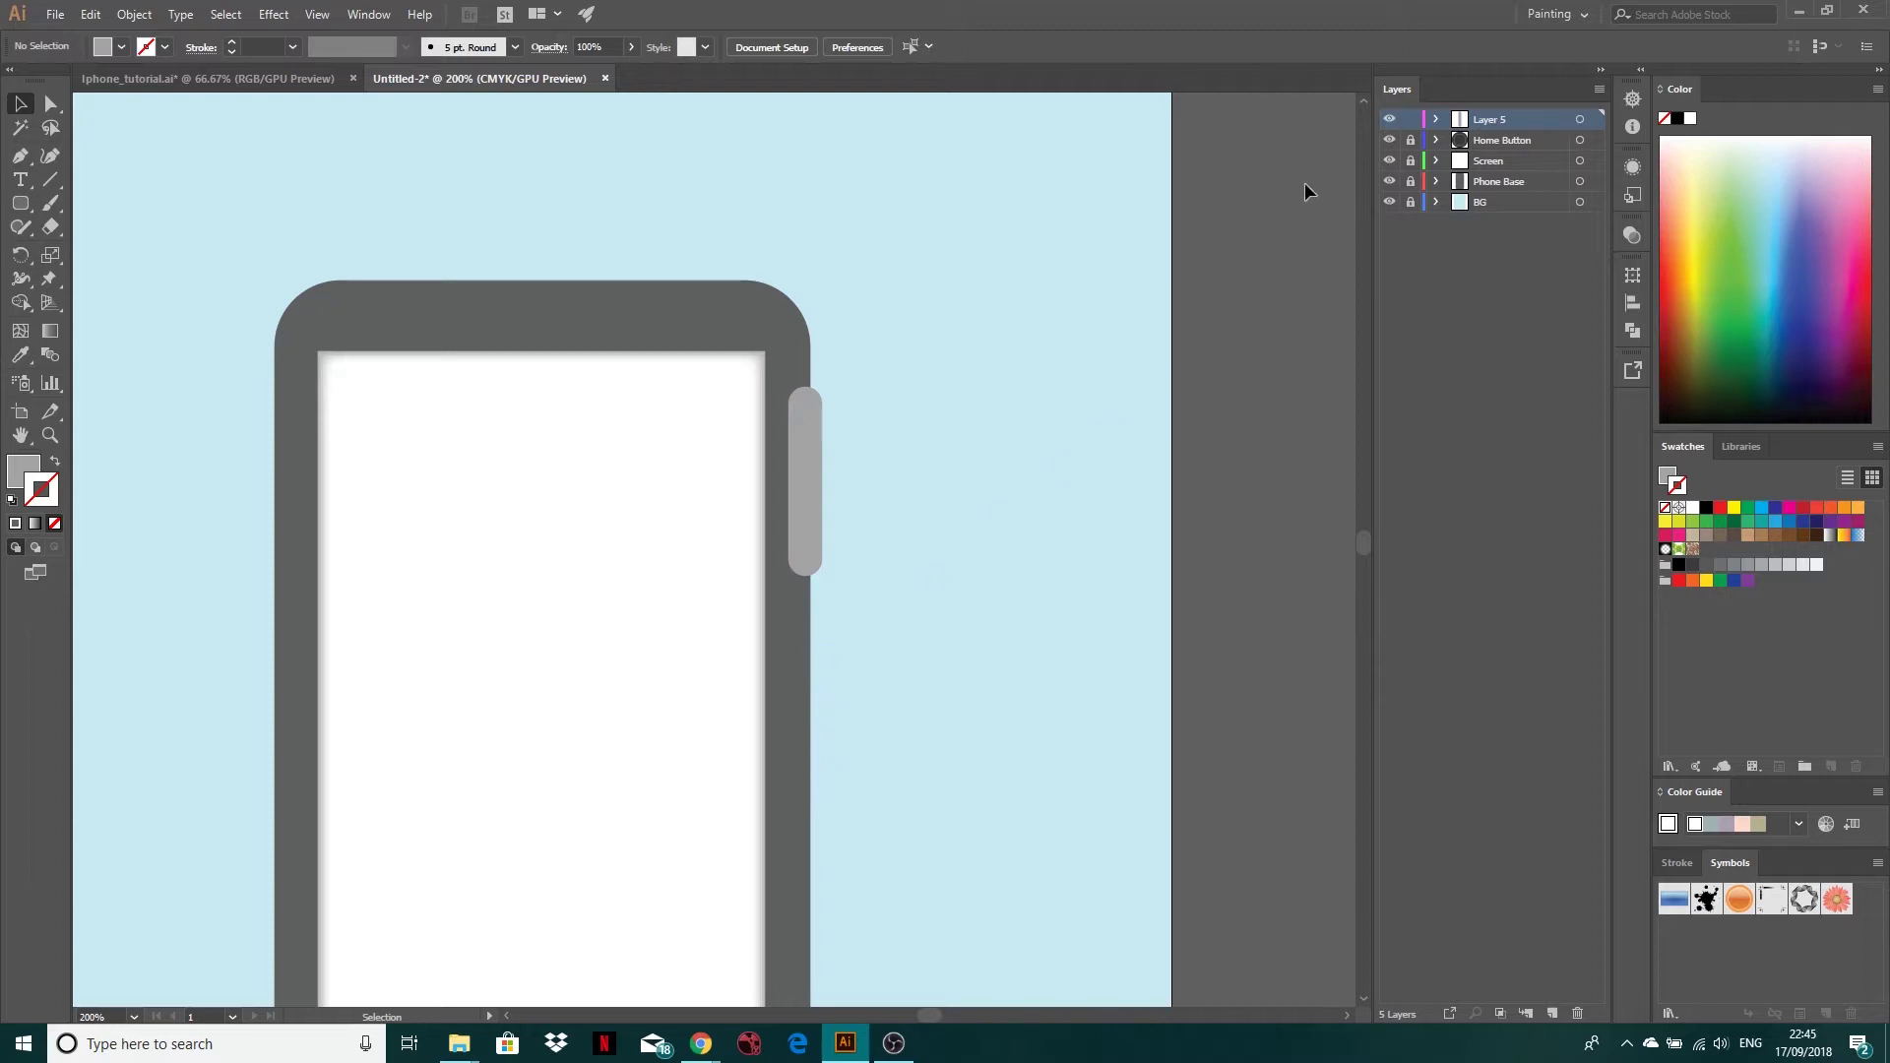
pyautogui.doubleClick(1494, 118)
pyautogui.write('Power Button')
pyautogui.press('Return')
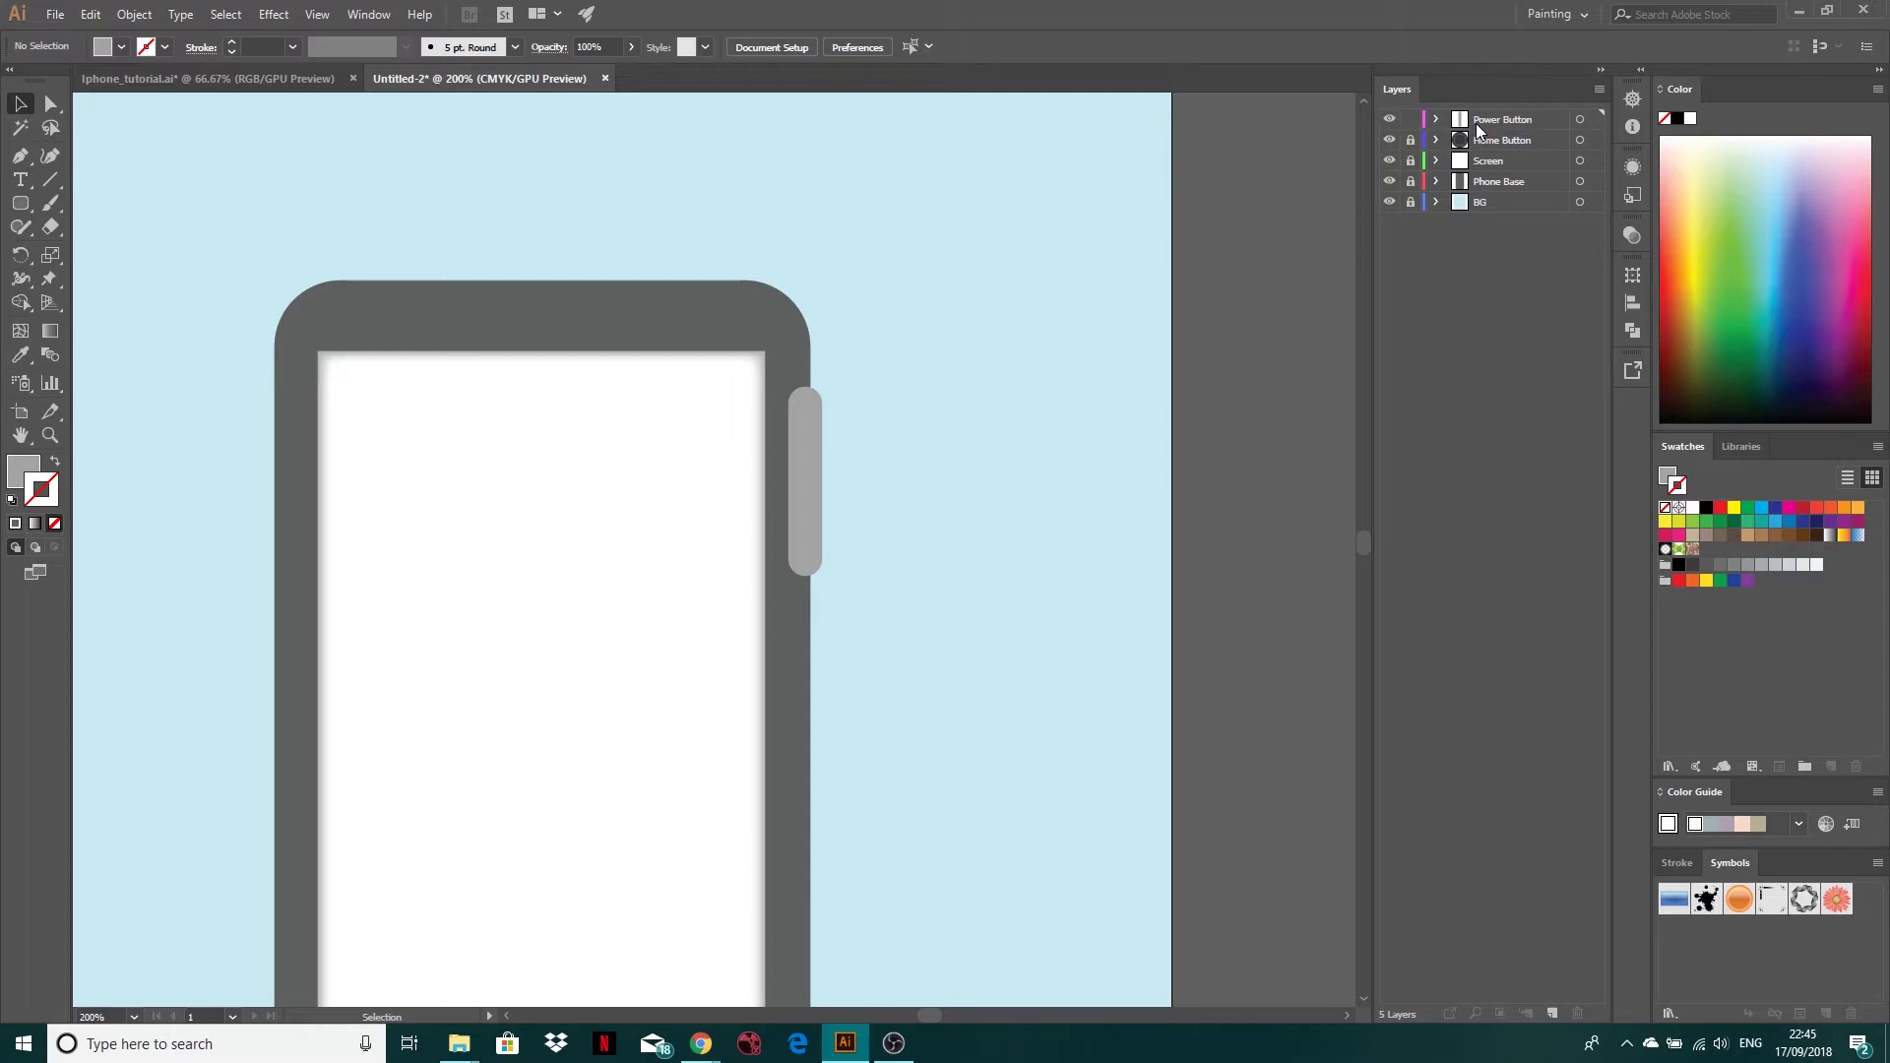
pyautogui.moveTo(1496, 120); pyautogui.dragTo(1491, 193)
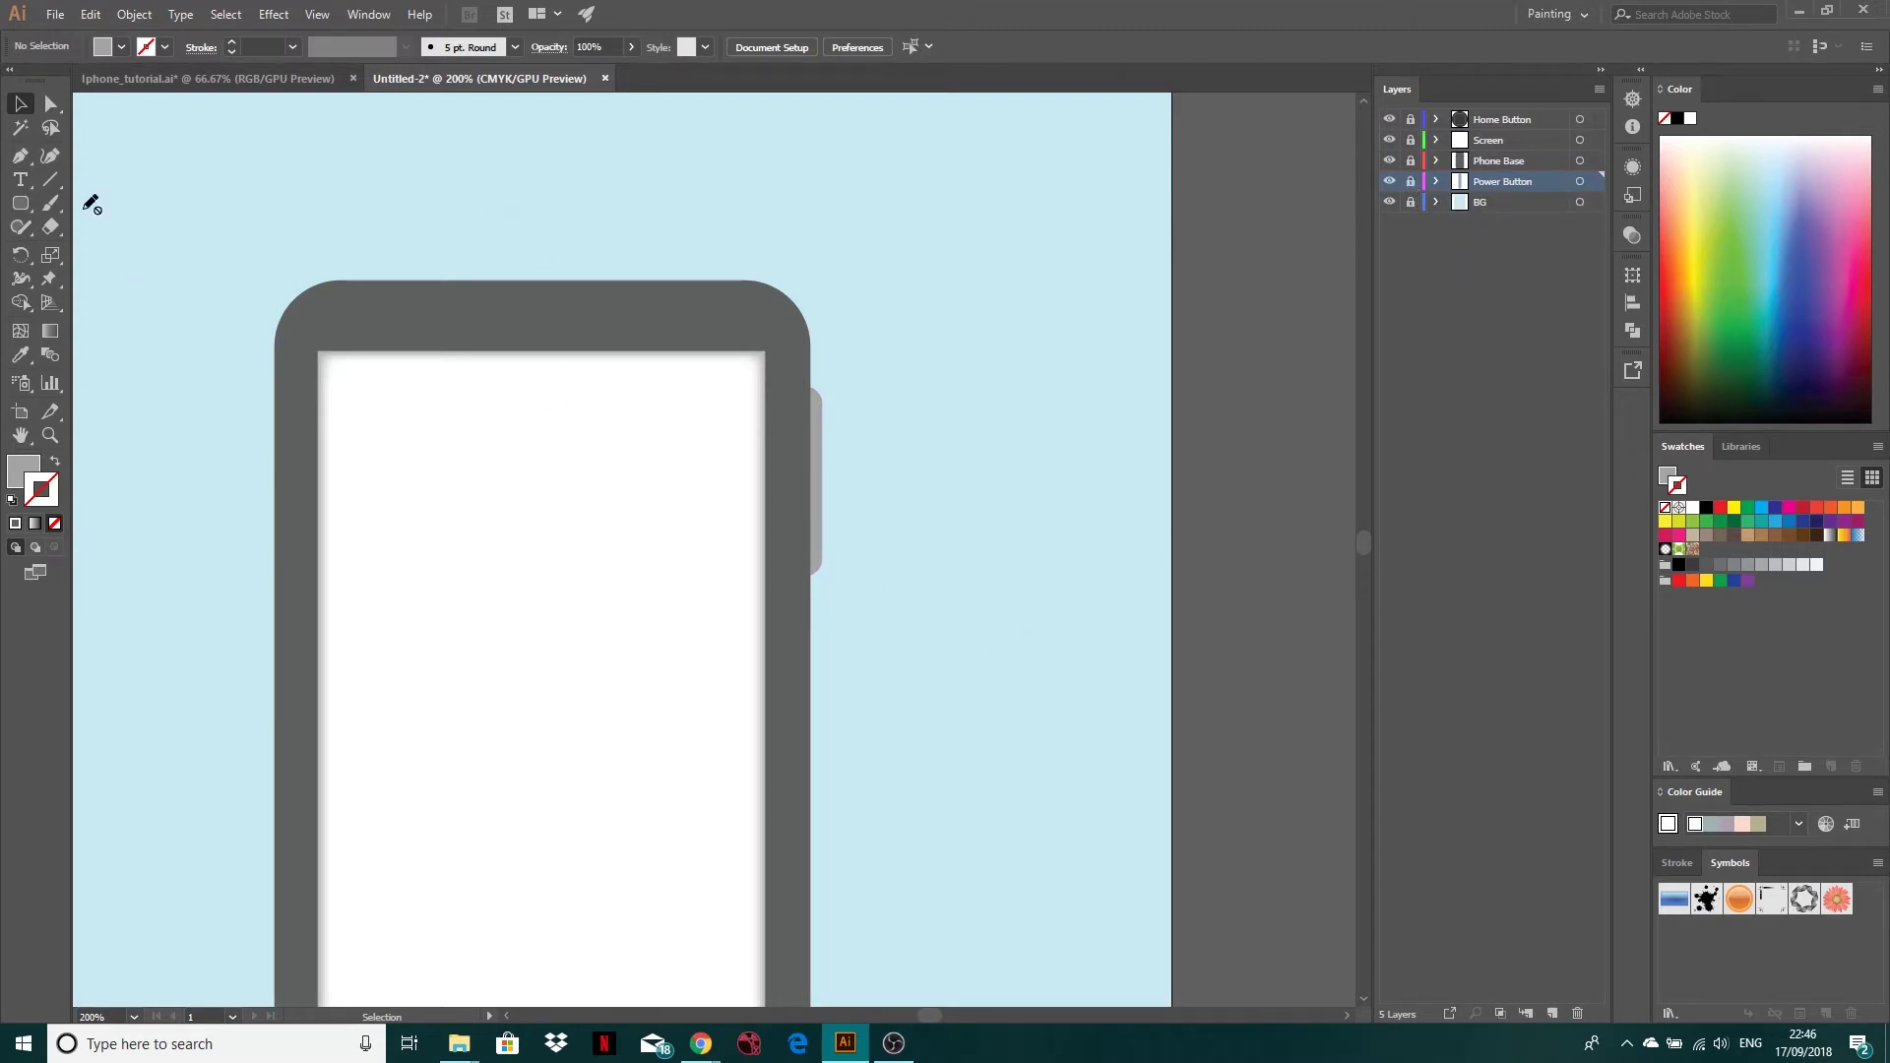
# With the Power Button layer locked, add a new layer above it named Volume Buttons
pyautogui.click(1552, 1013)
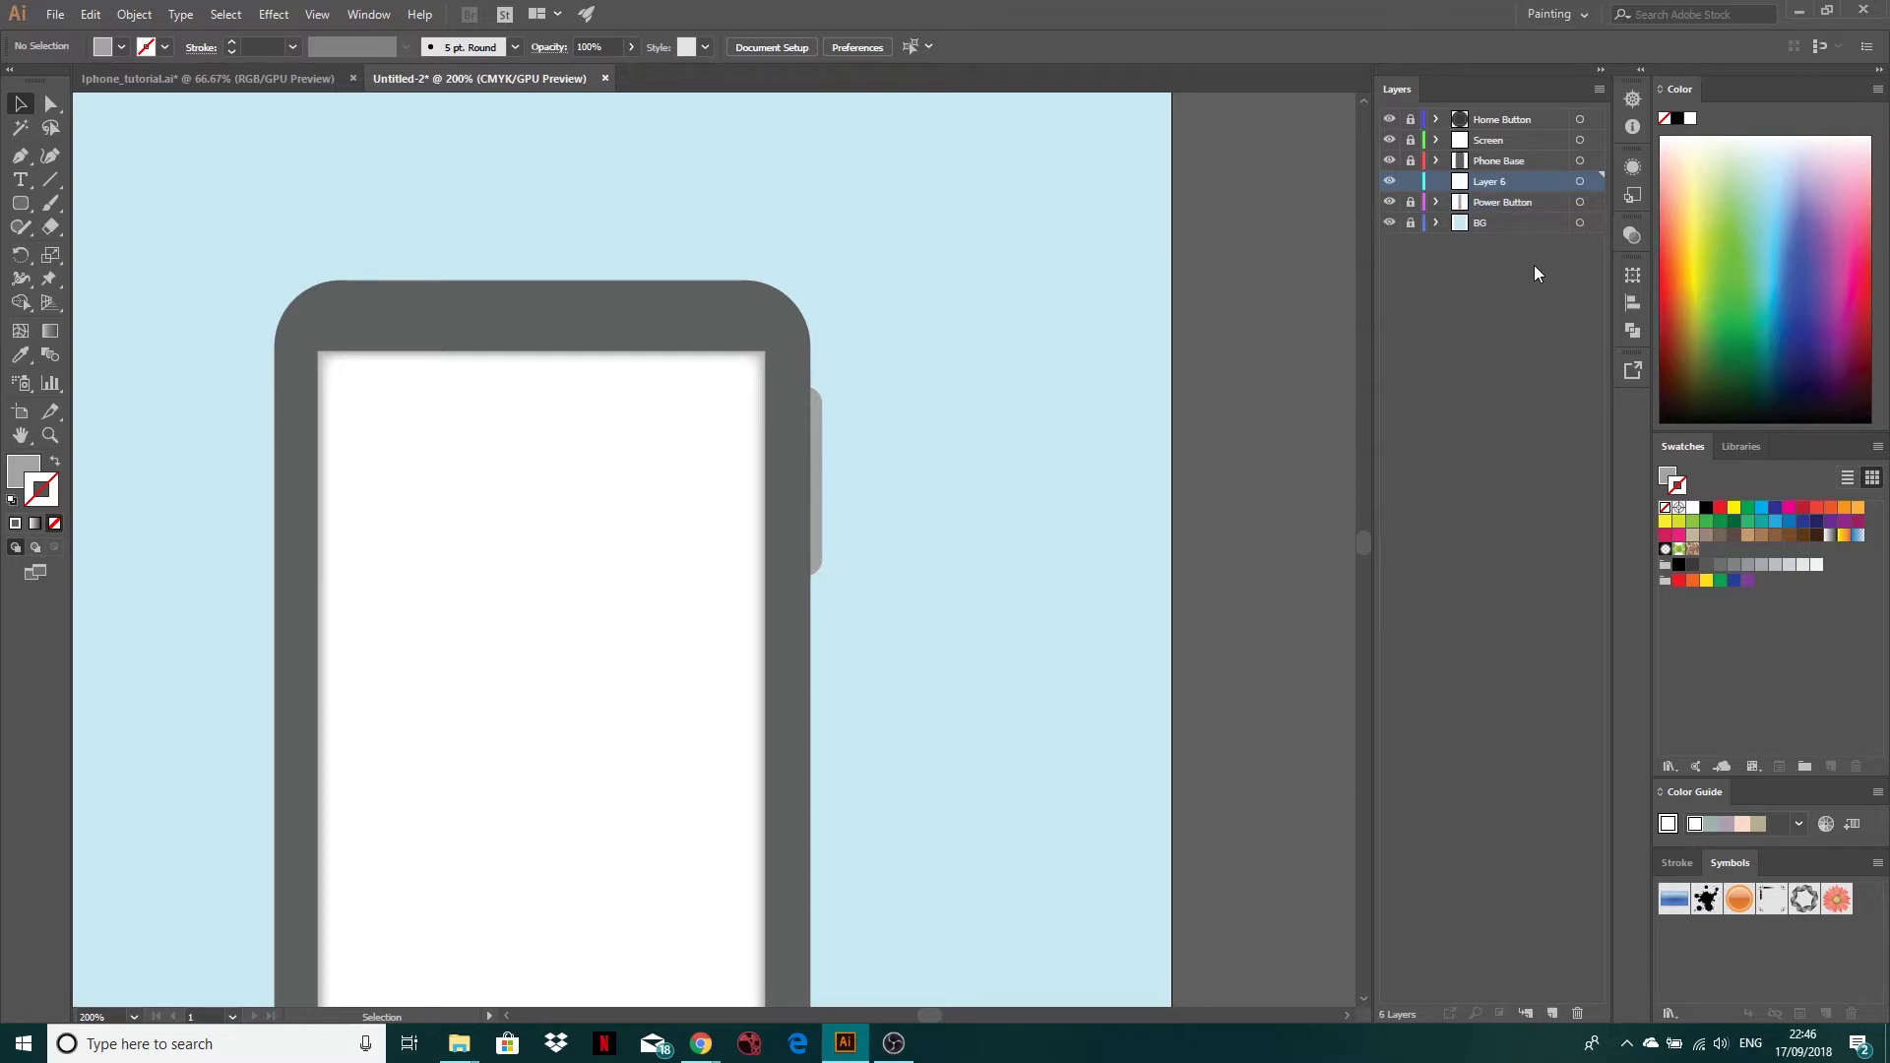
pyautogui.doubleClick(1492, 183)
pyautogui.write('Vo')
pyautogui.write('lume Buttons')
pyautogui.click(1444, 337)
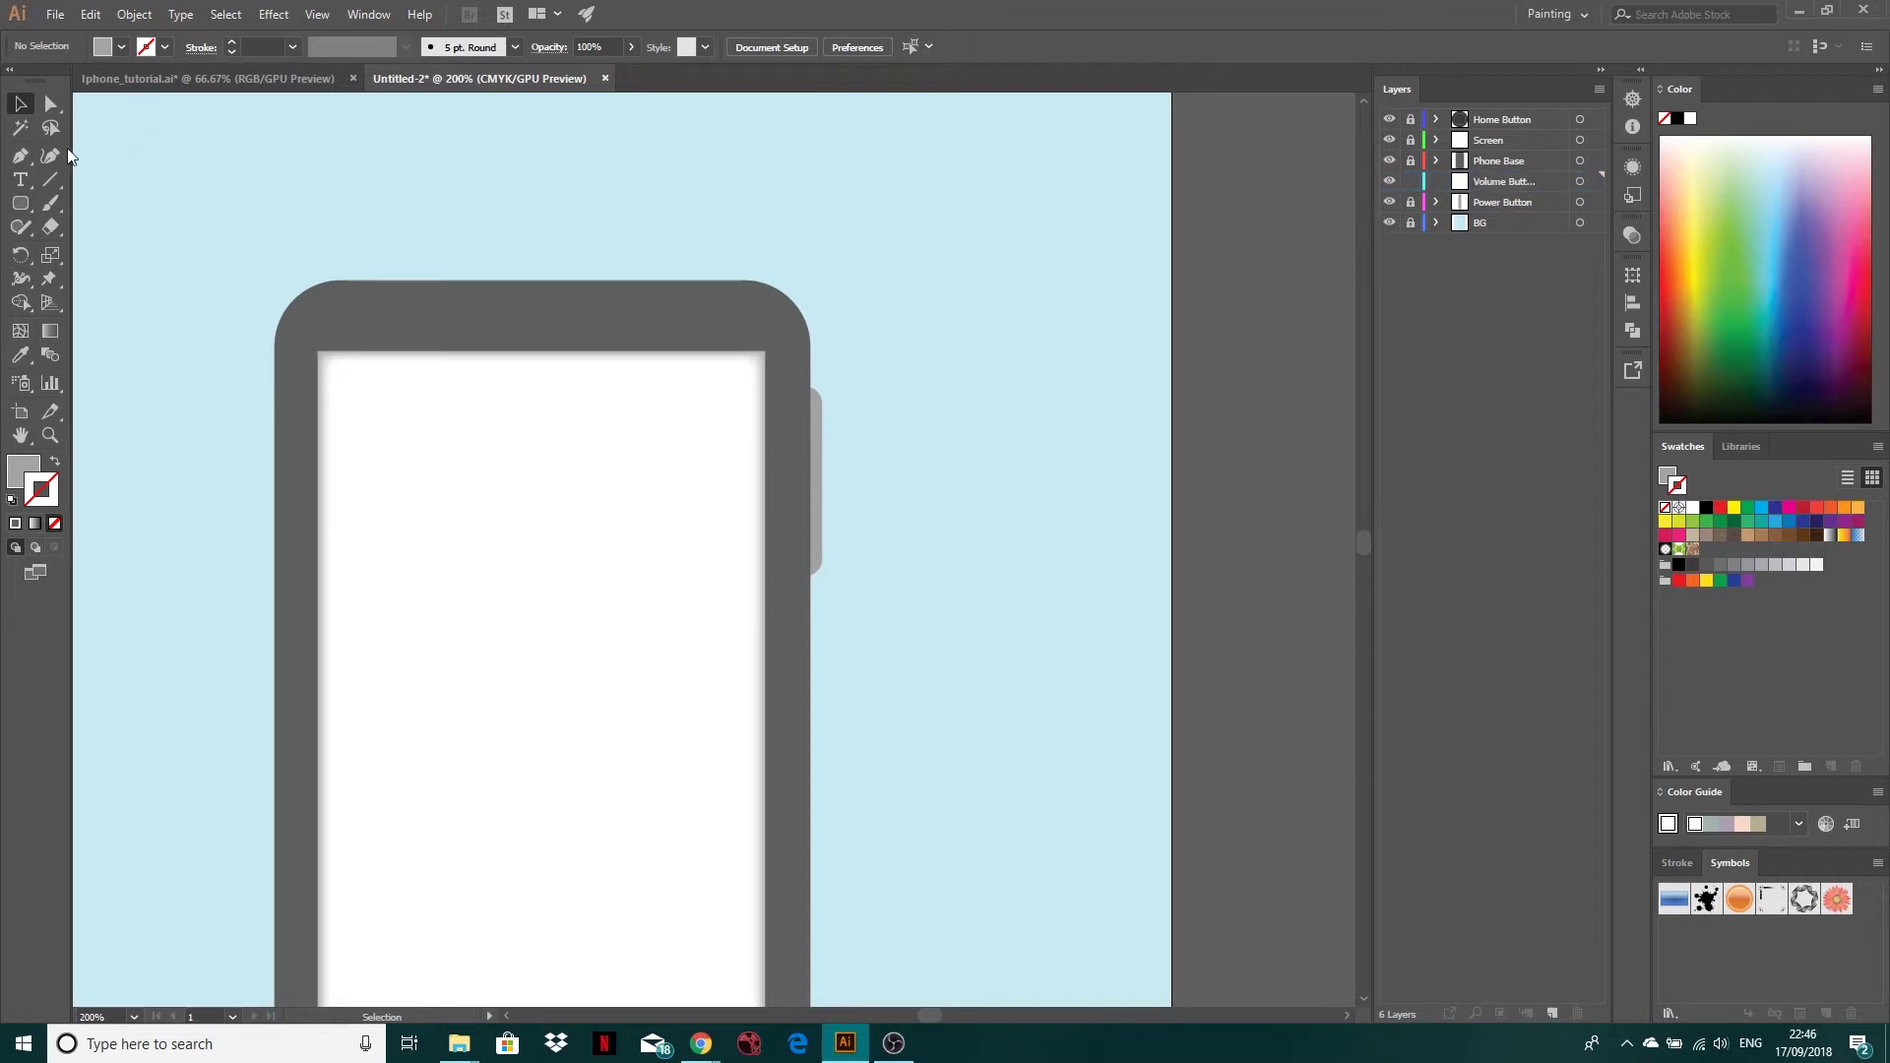
# Draw a grey rounded rectangle about 4 x 12 mm overlapping the upper part of the phone's left edge
pyautogui.click(20, 203)
pyautogui.moveTo(270, 394); pyautogui.dragTo(293, 461)
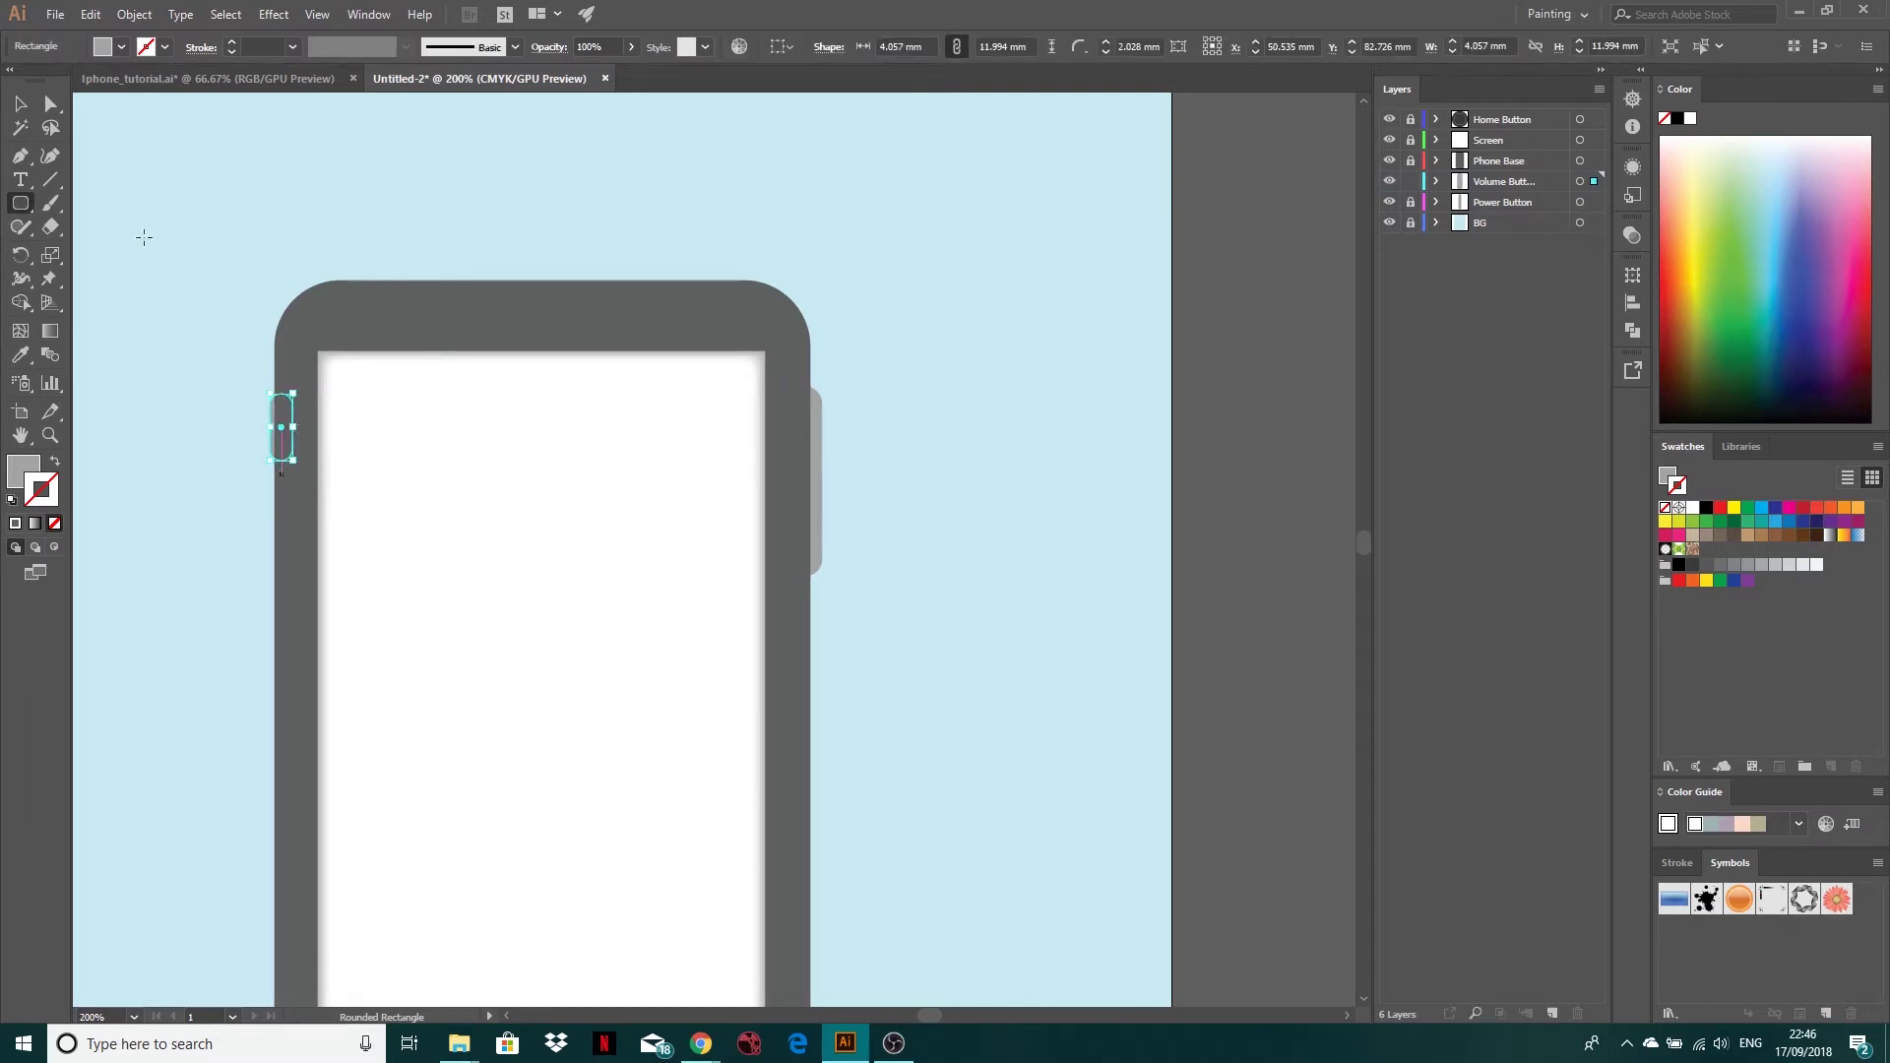
pyautogui.press('v')
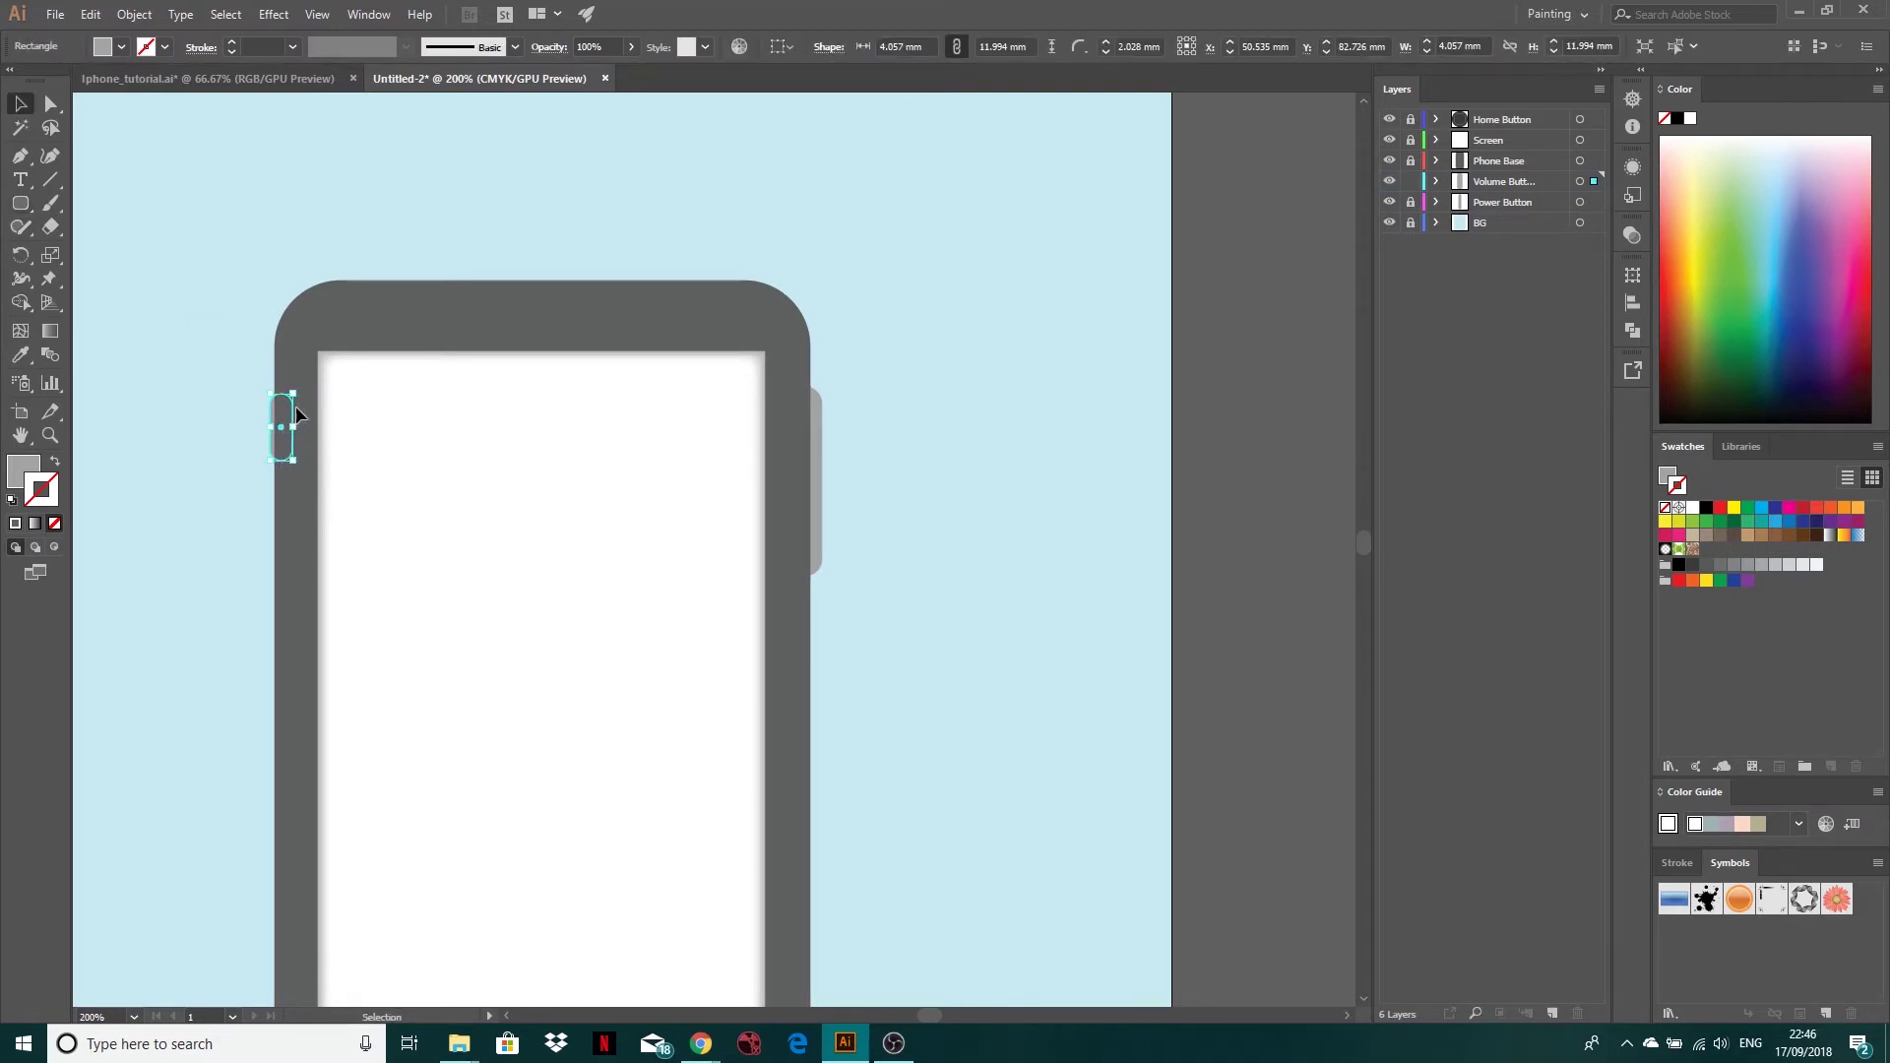
# Paste a copy of the volume button below the first on the phone's left edge and adjust how far both protrude
pyautogui.hotkey('ctrl', 'v')
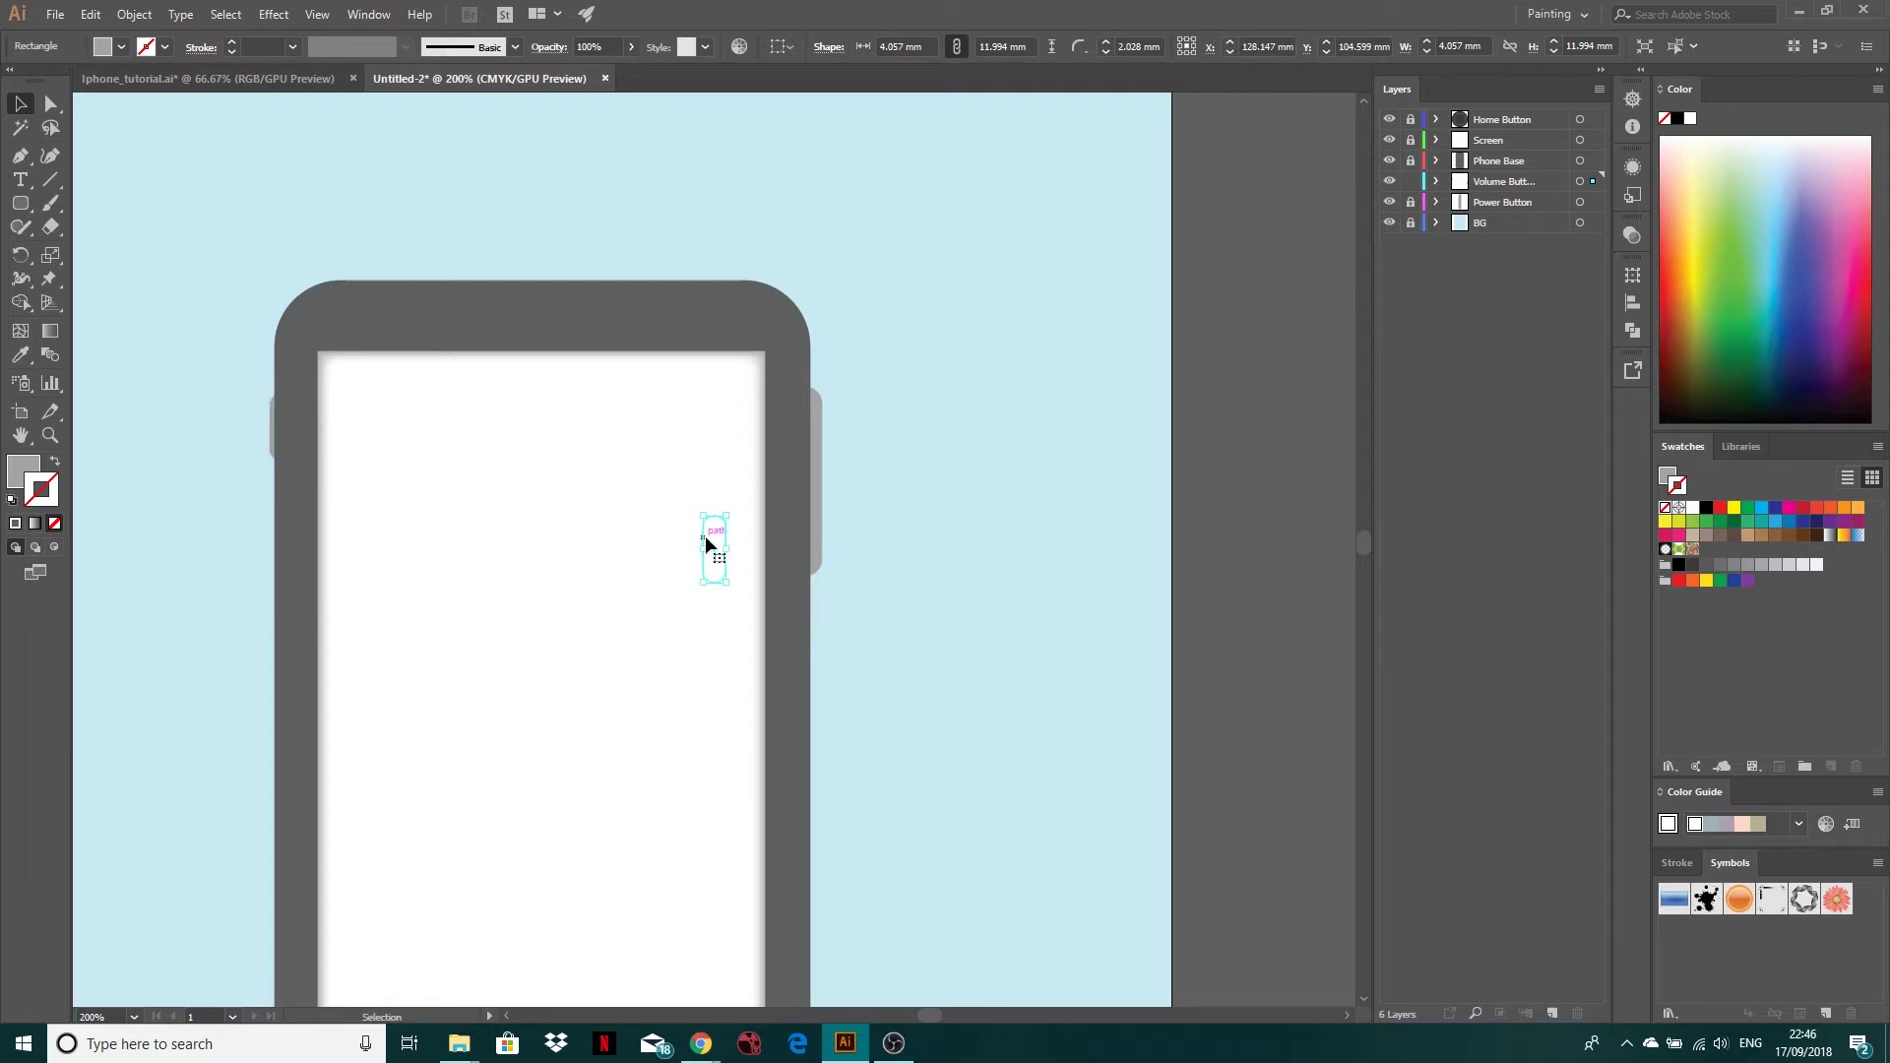
pyautogui.moveTo(706, 542); pyautogui.dragTo(277, 530)
pyautogui.moveTo(269, 522); pyautogui.dragTo(269, 521)
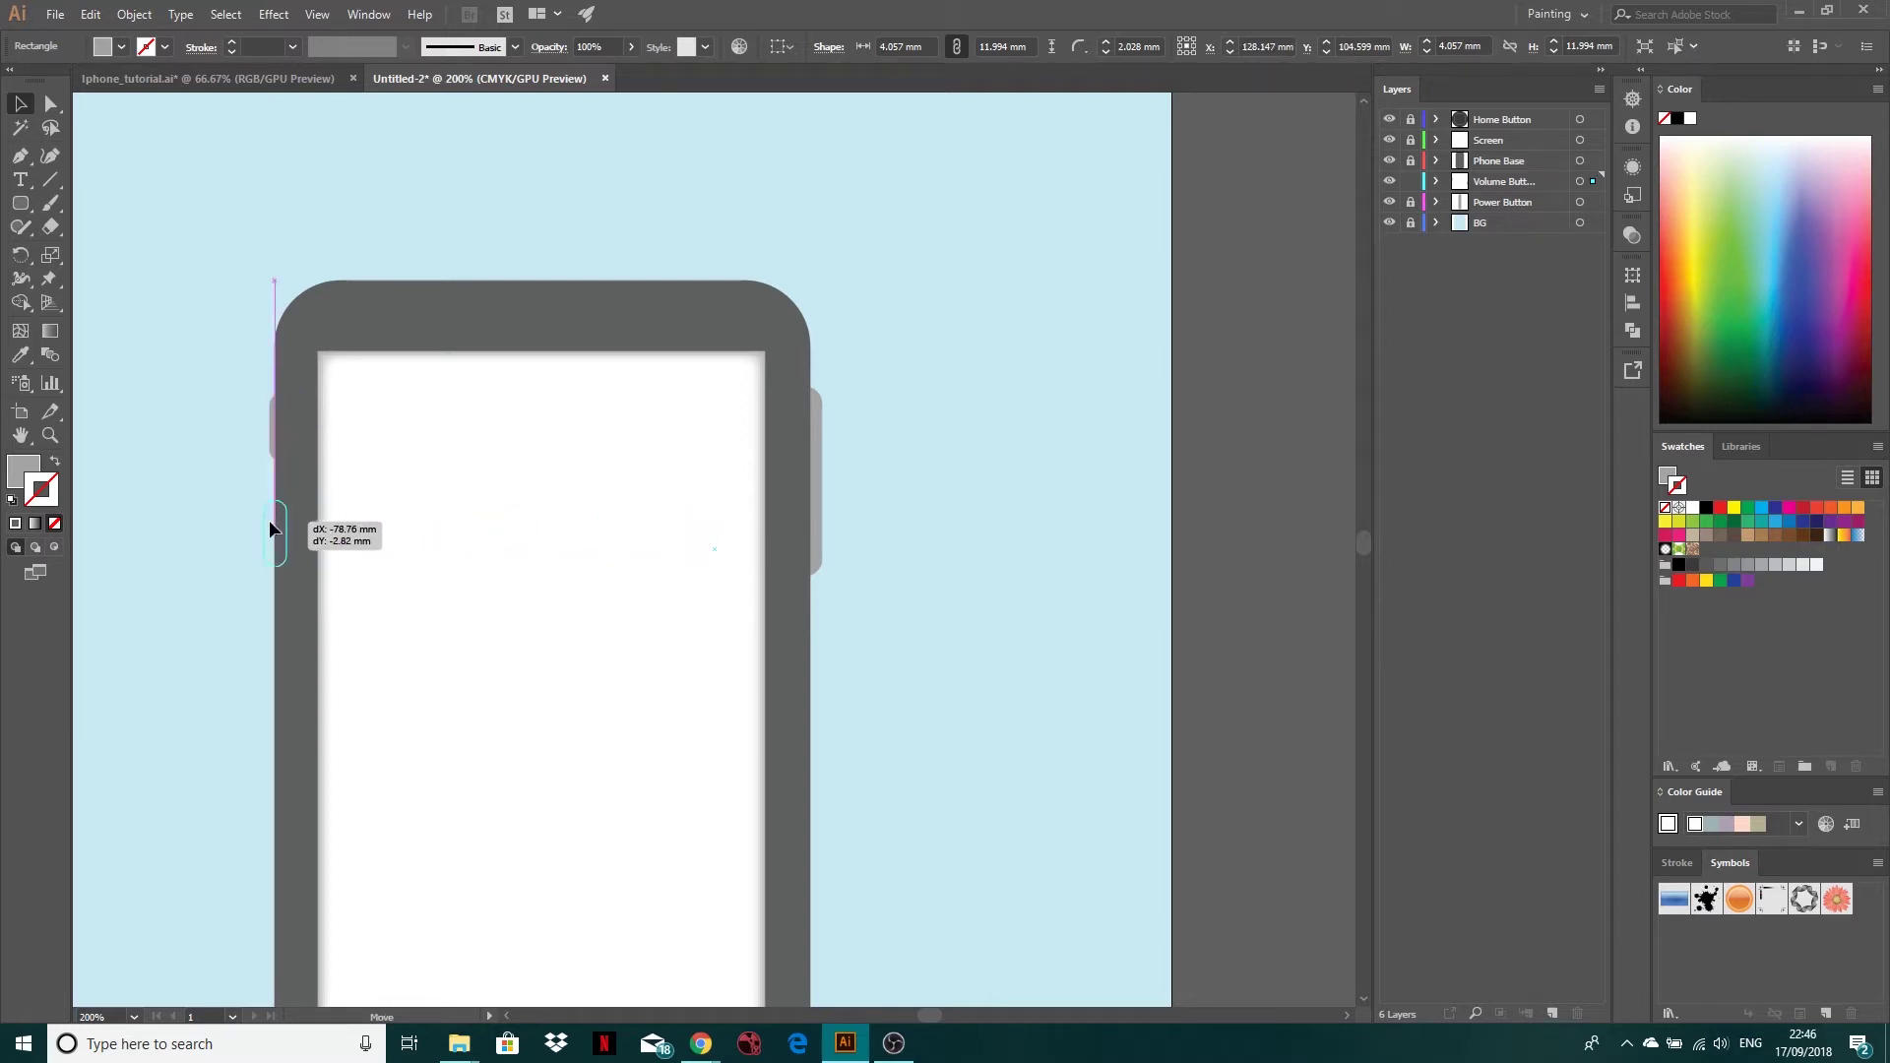
pyautogui.click(281, 431)
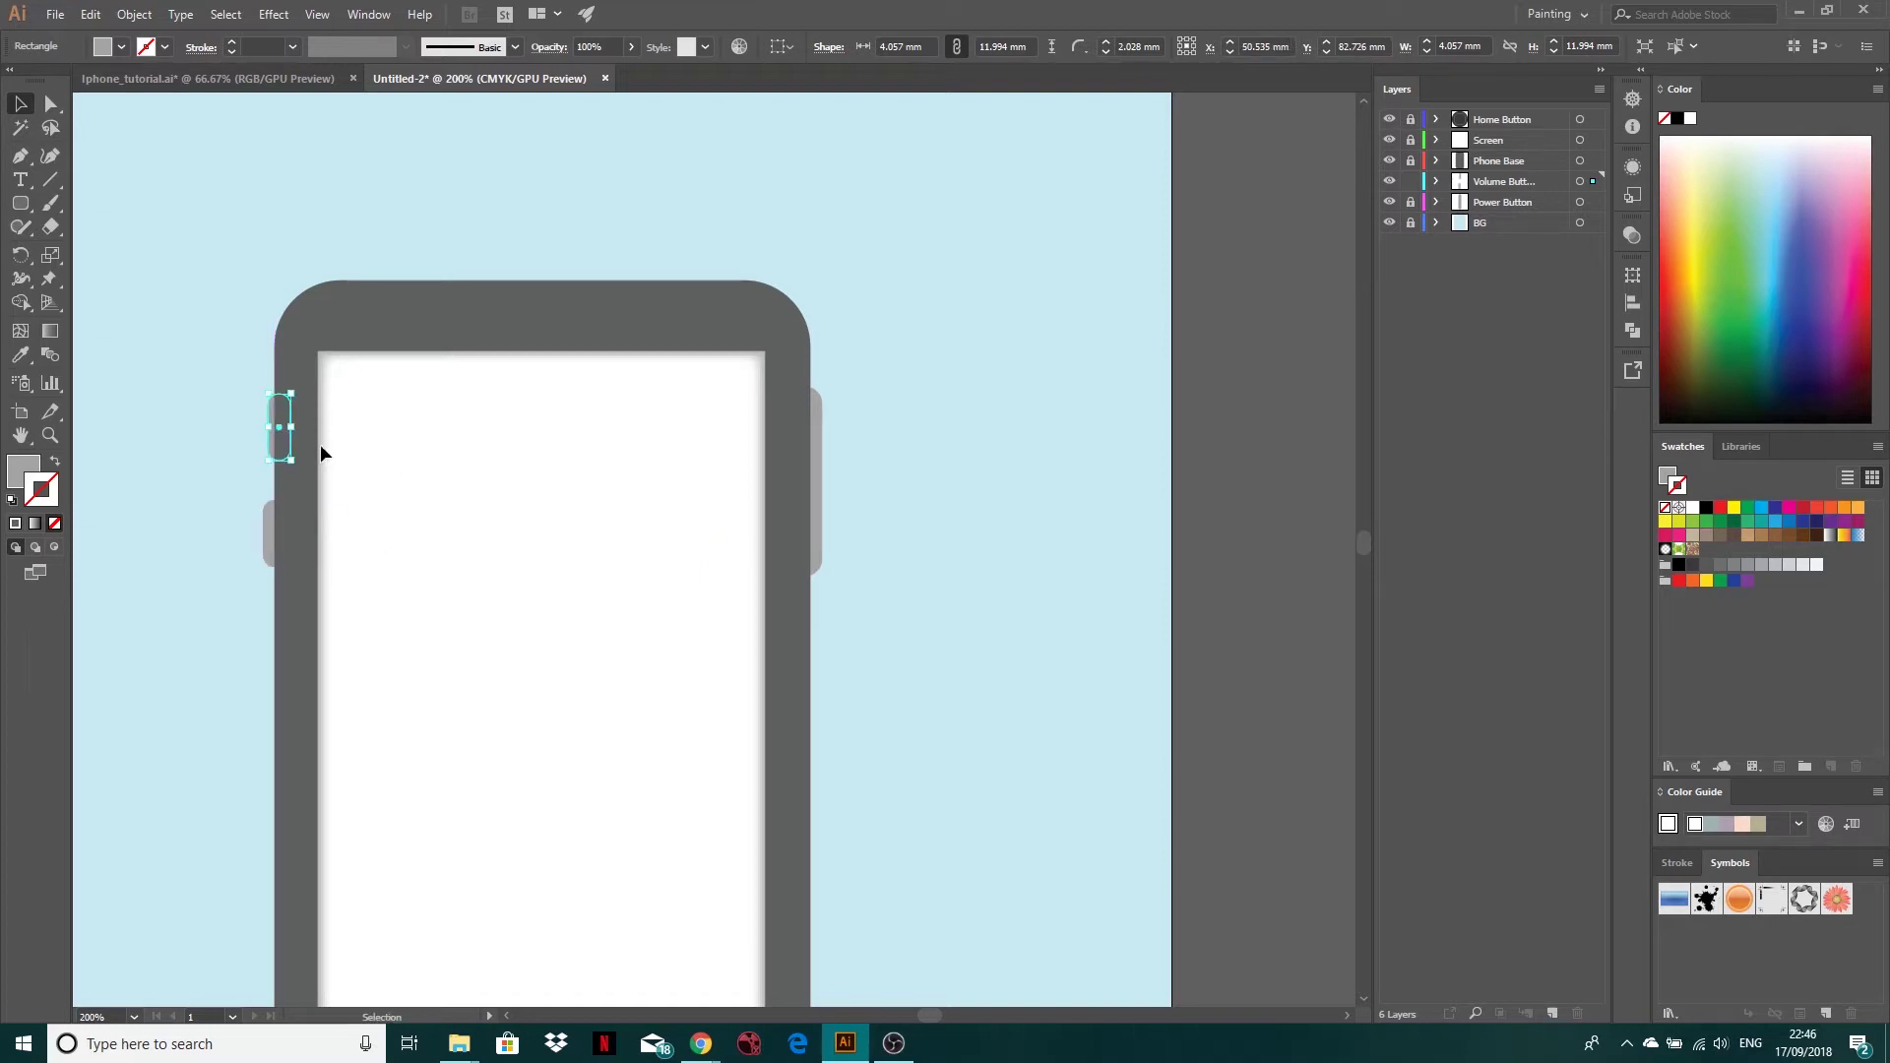
pyautogui.click(288, 537)
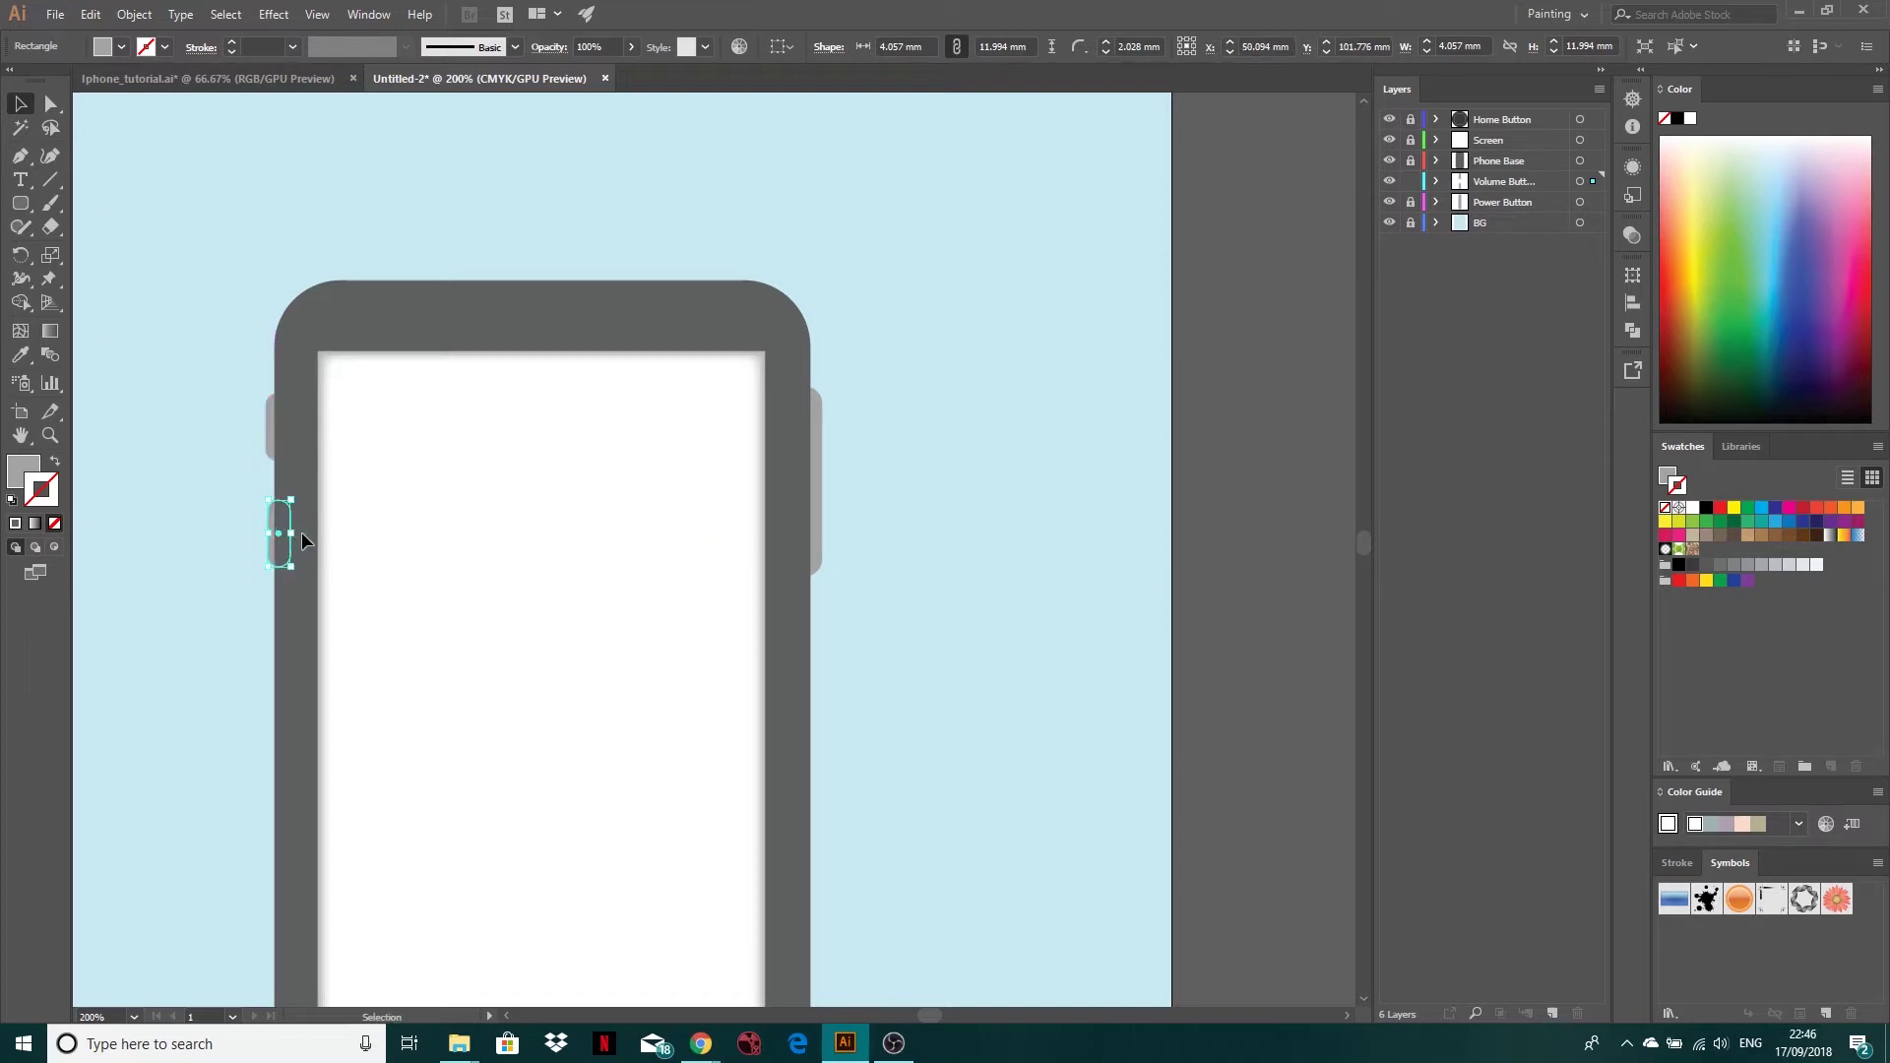
# Move both volume buttons slightly down along the phone's left edge and lock the Volume Buttons layer
pyautogui.click(209, 439)
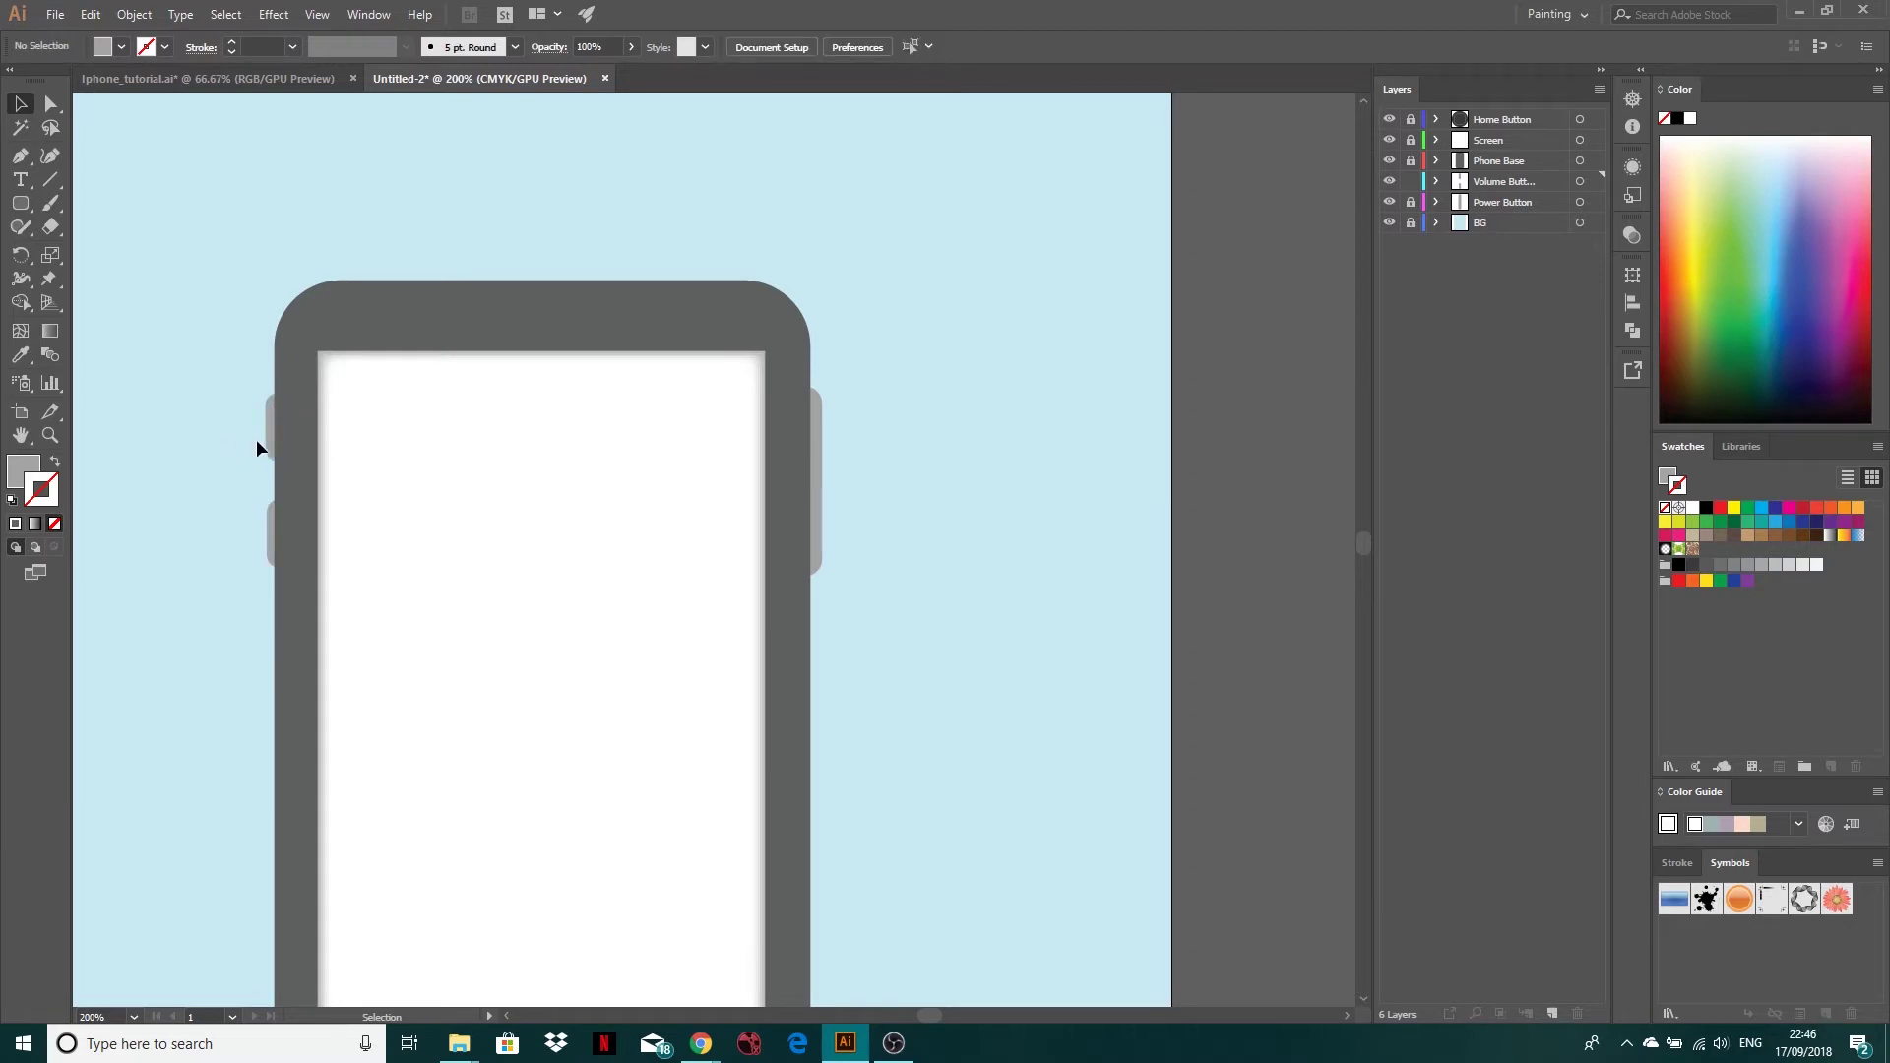
pyautogui.keyDown('shift'); pyautogui.click(269, 515); pyautogui.keyUp('shift')
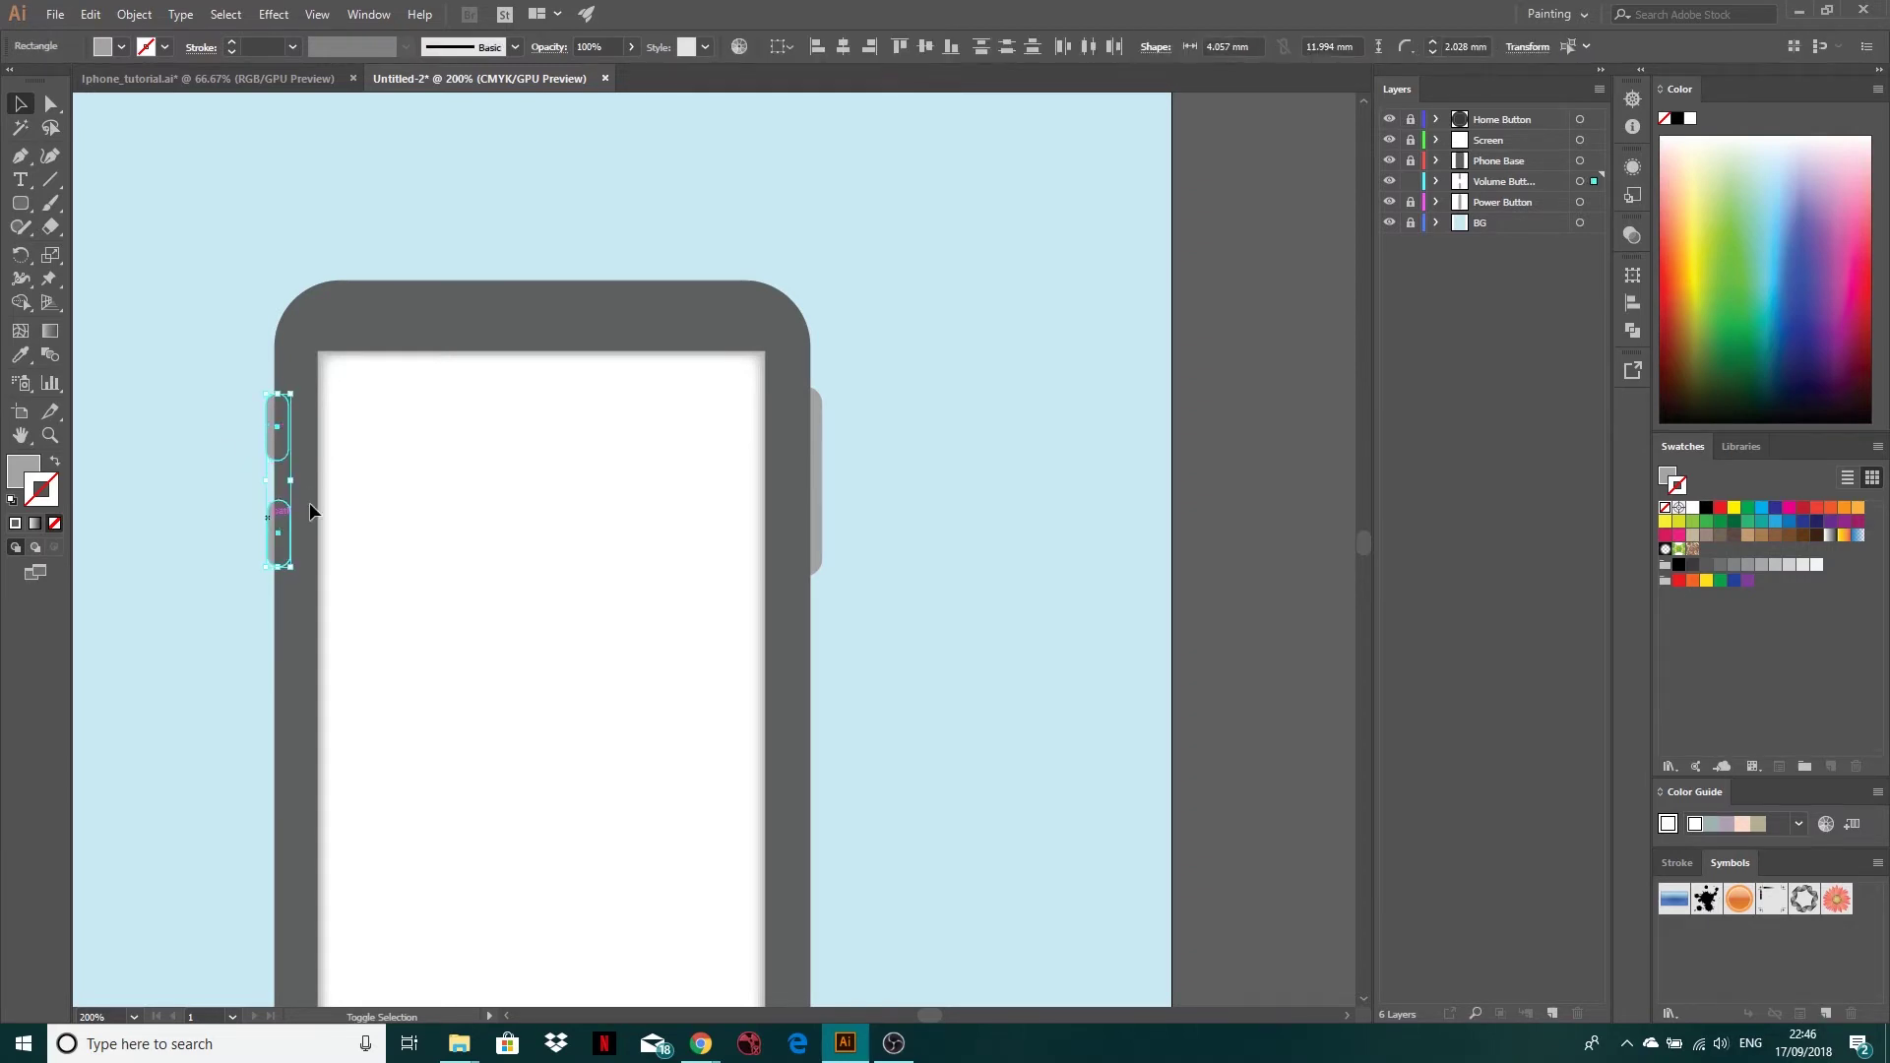
pyautogui.moveTo(280, 406); pyautogui.dragTo(279, 455)
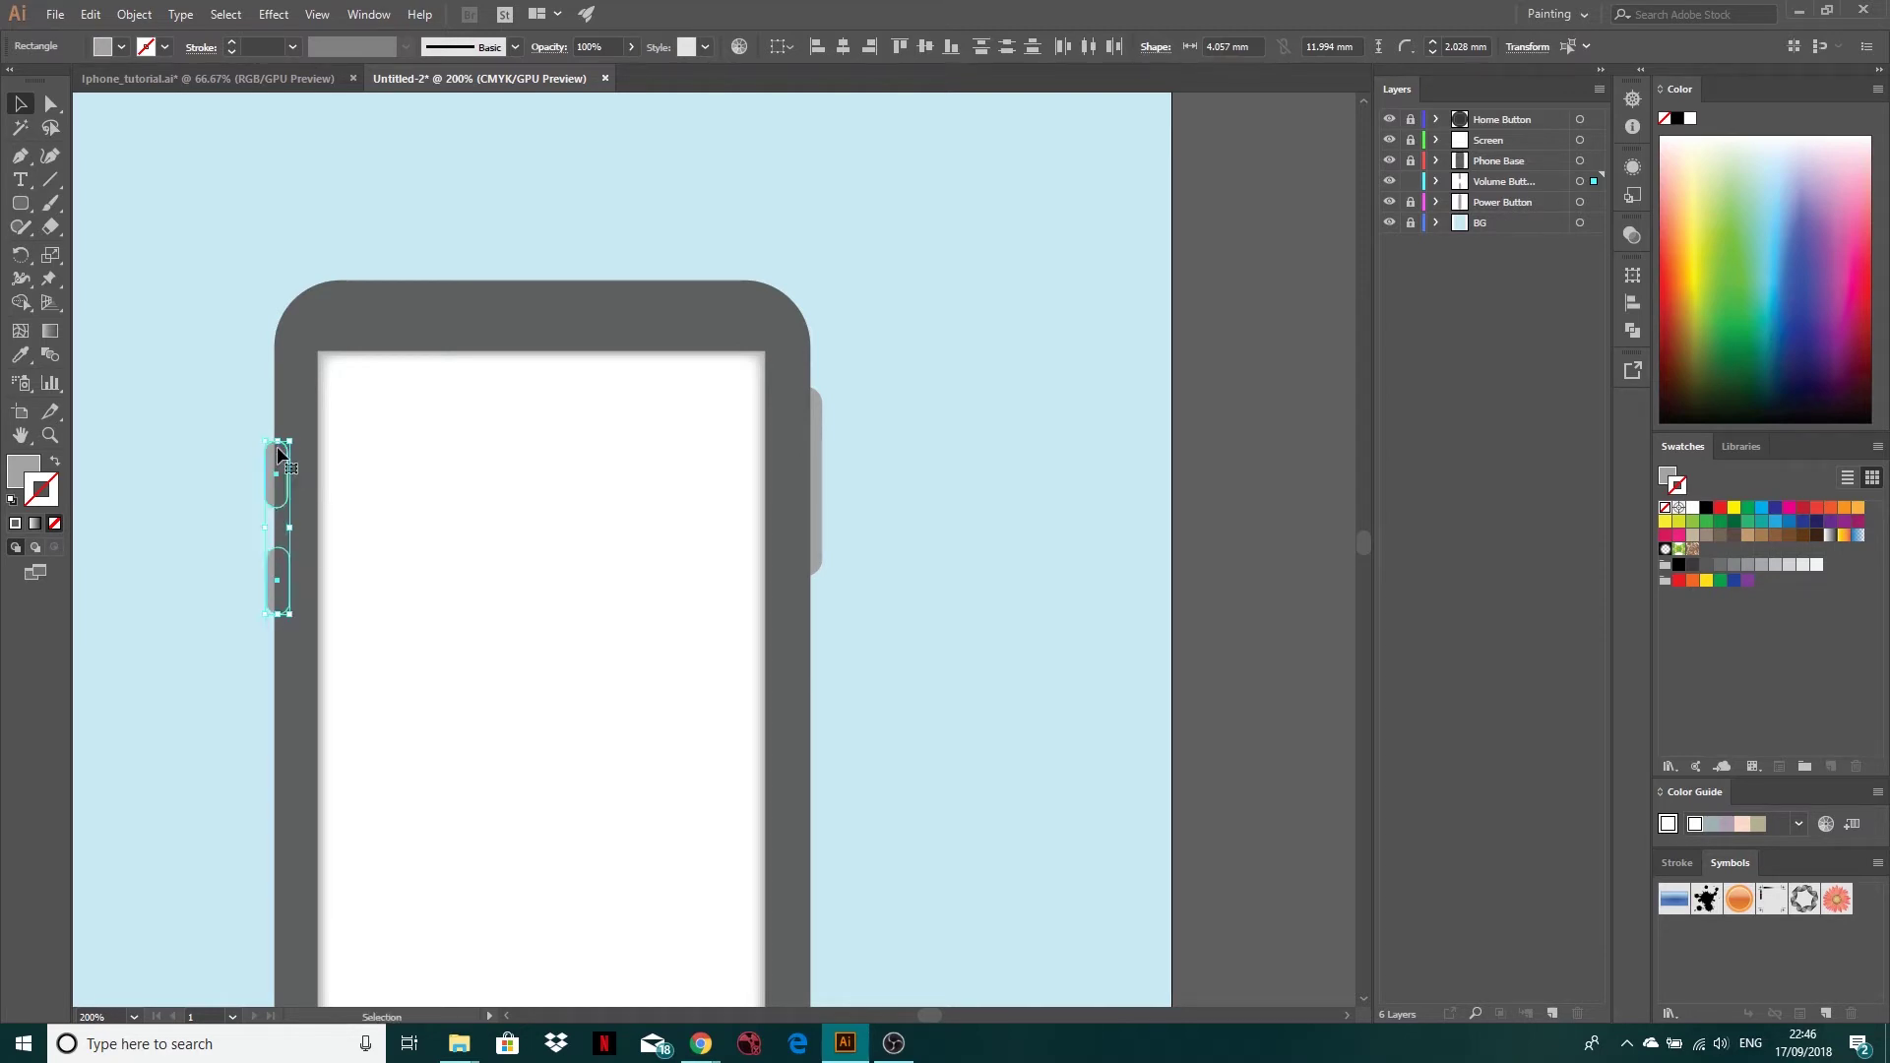
pyautogui.click(162, 413)
pyautogui.scroll(-1, 254, 429)
pyautogui.scroll(-1, 254, 429)
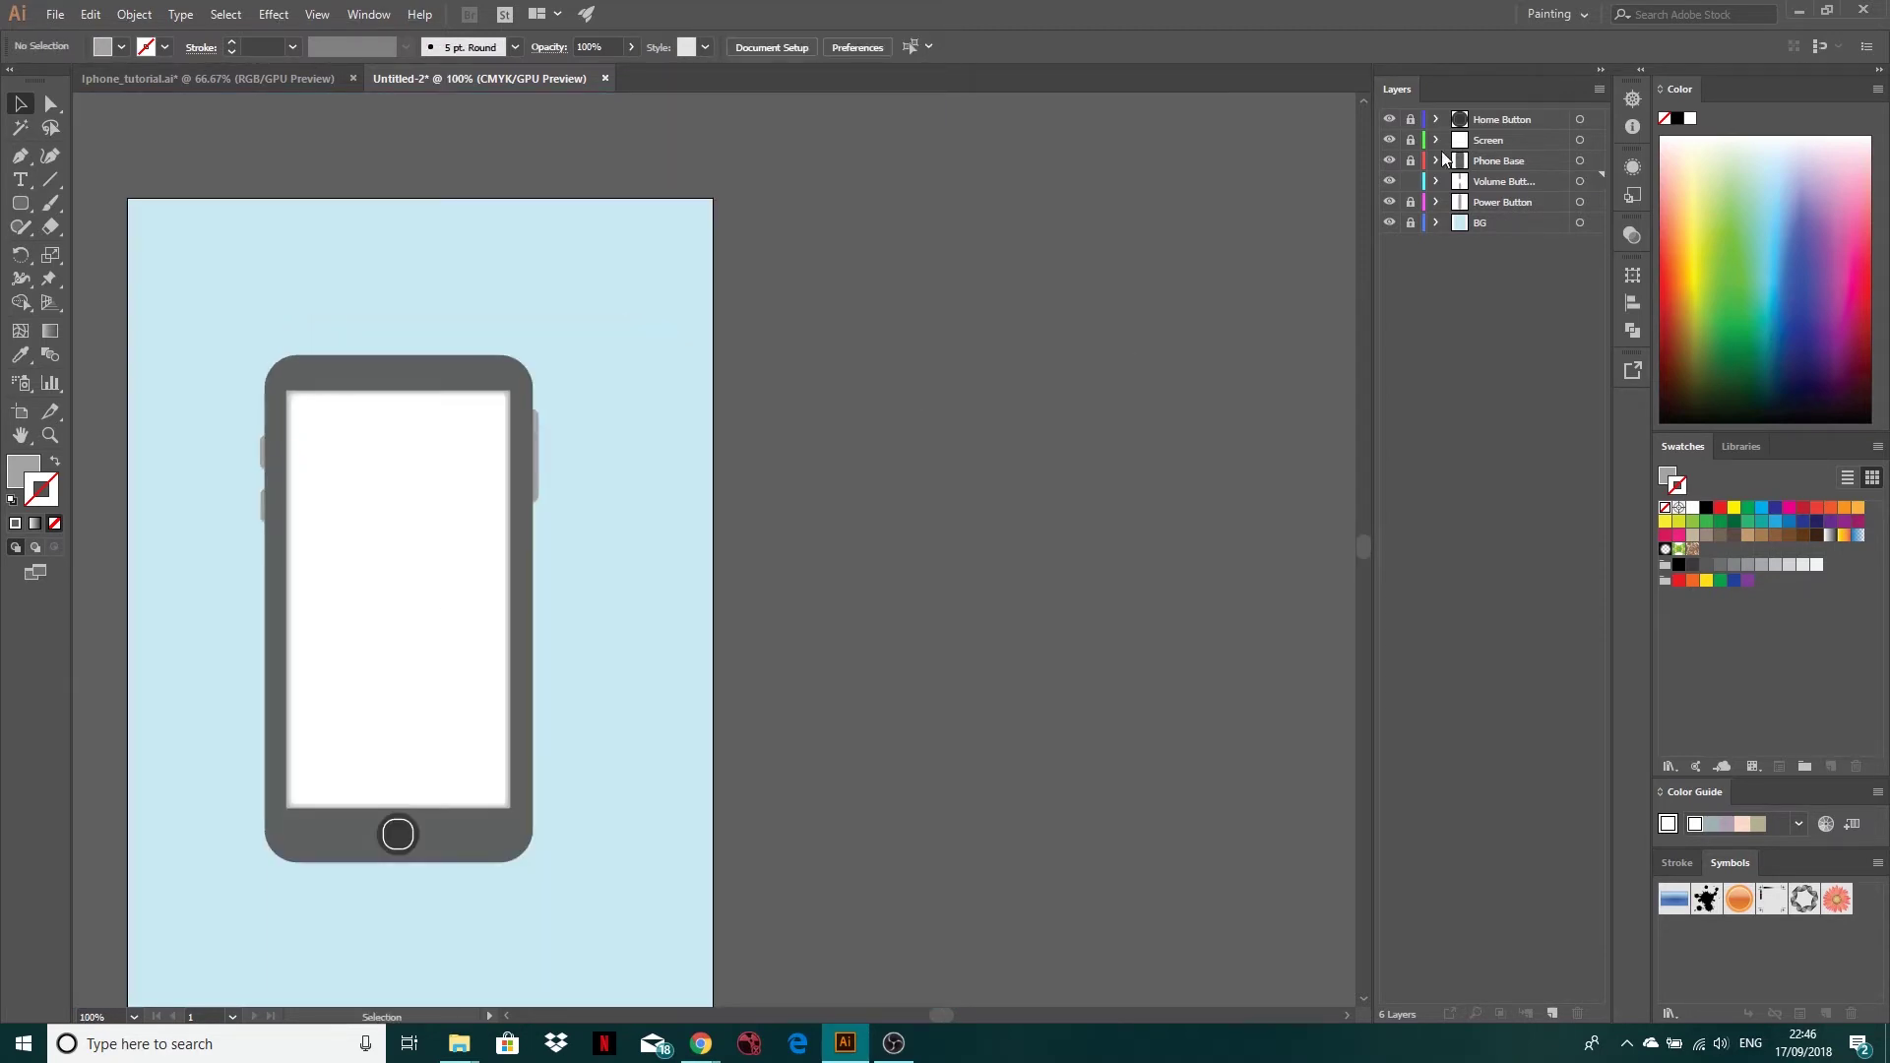
pyautogui.click(1410, 181)
pyautogui.moveTo(1477, 185)
pyautogui.mouseDown()
pyautogui.moveTo(1481, 150)
pyautogui.moveTo(1510, 190)
pyautogui.mouseUp()
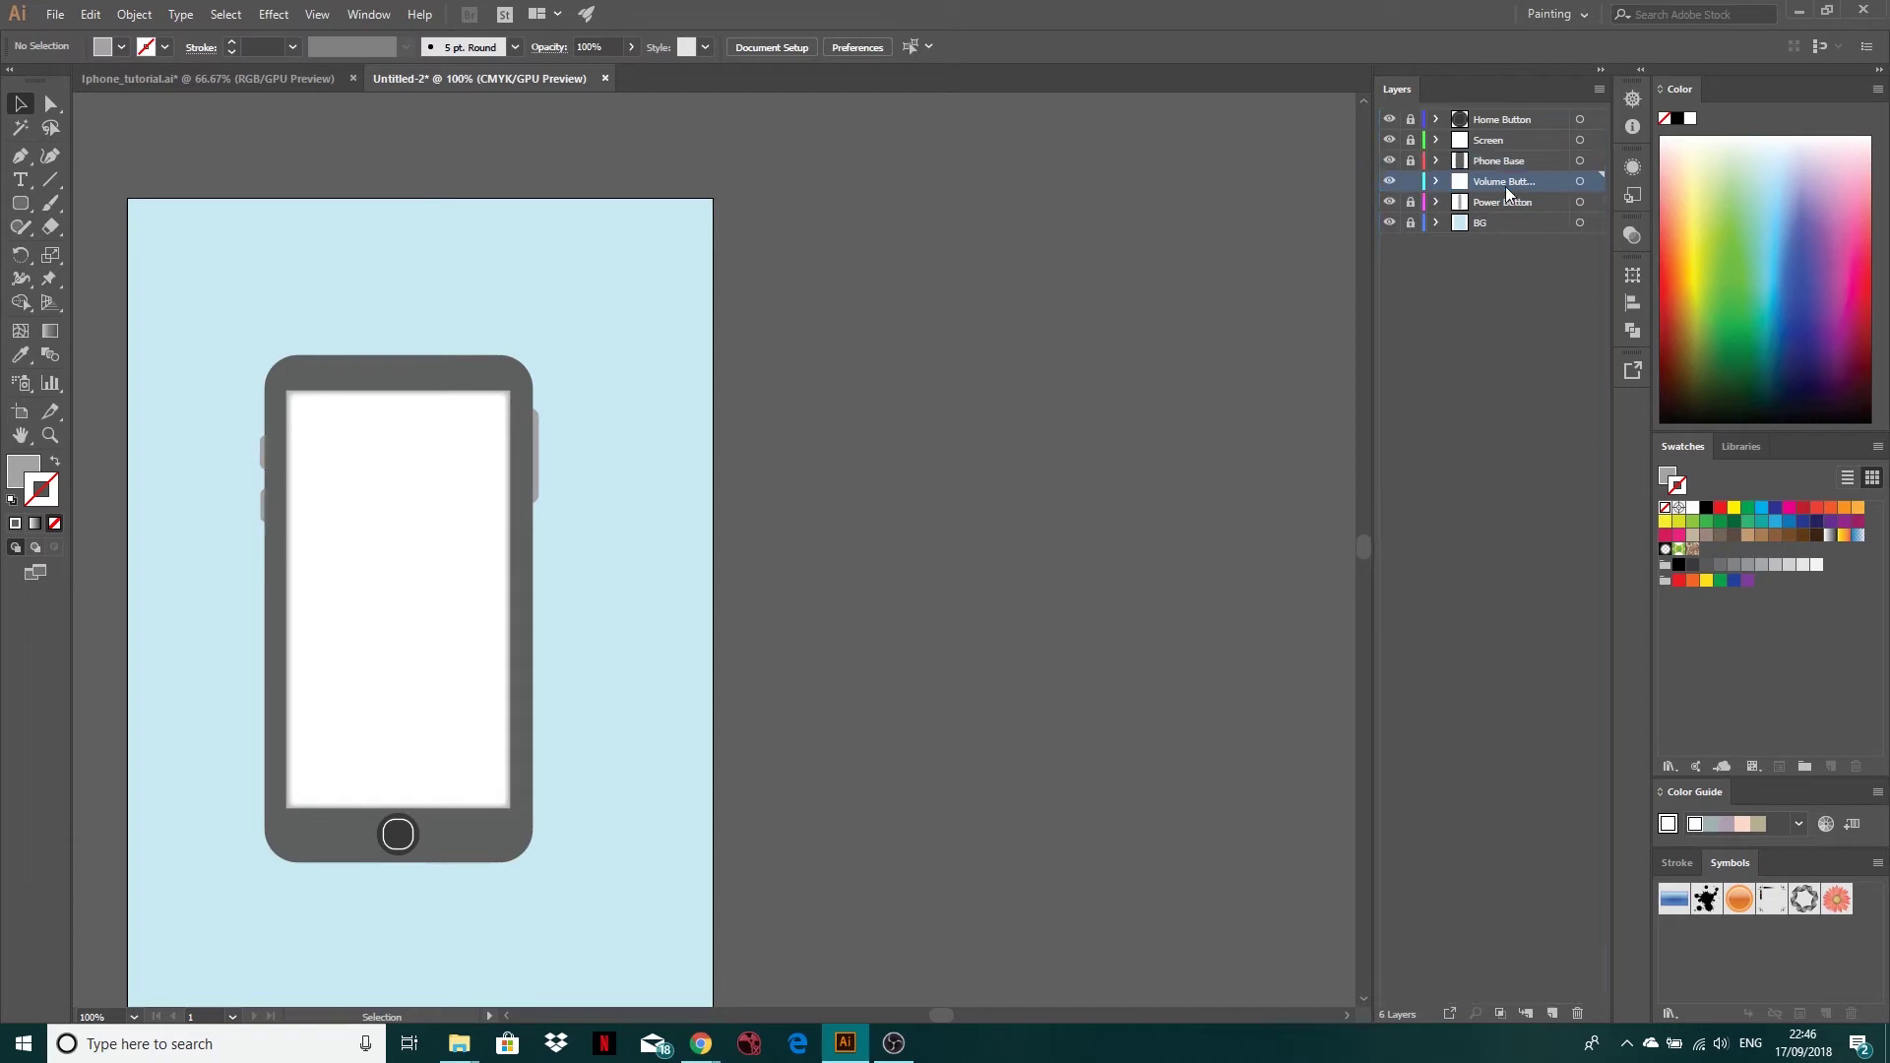
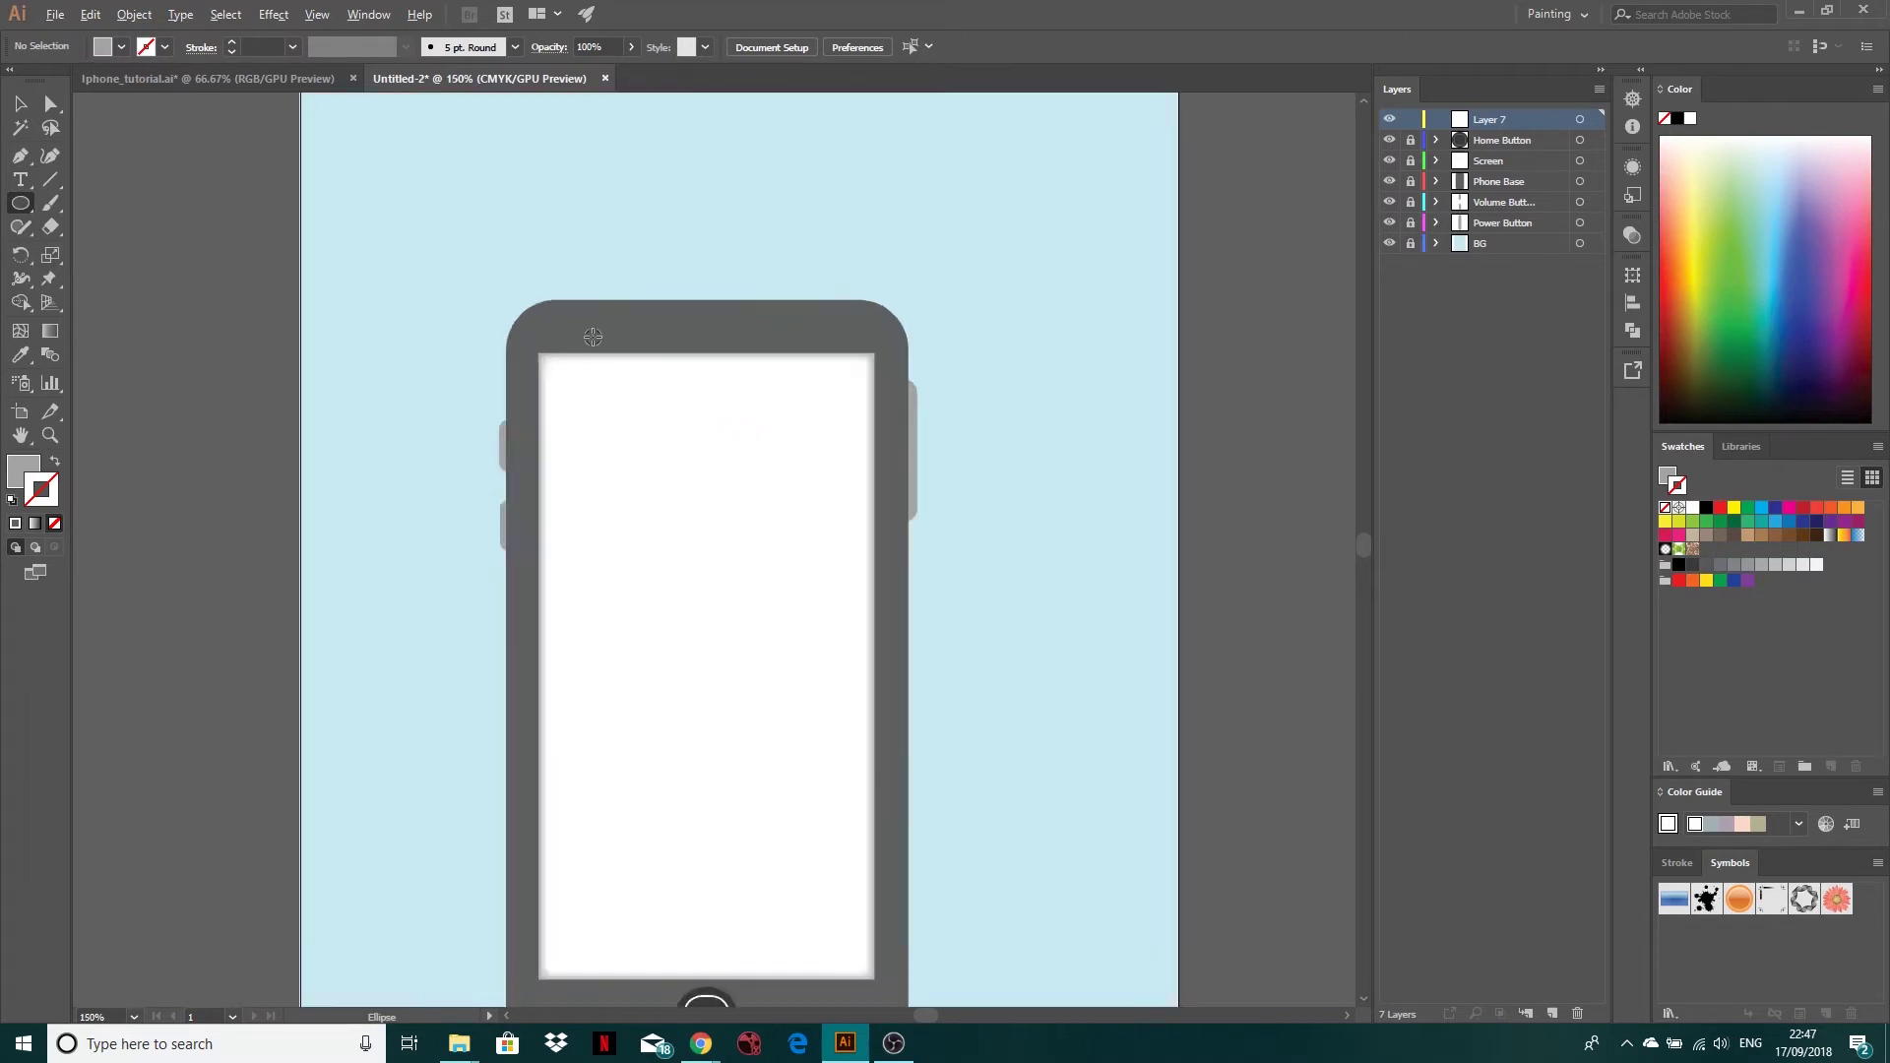
# Draw a dark grey circle about 4.8 mm wide on the phone's top bezel, left of centre, as the front camera
pyautogui.click(25, 466)
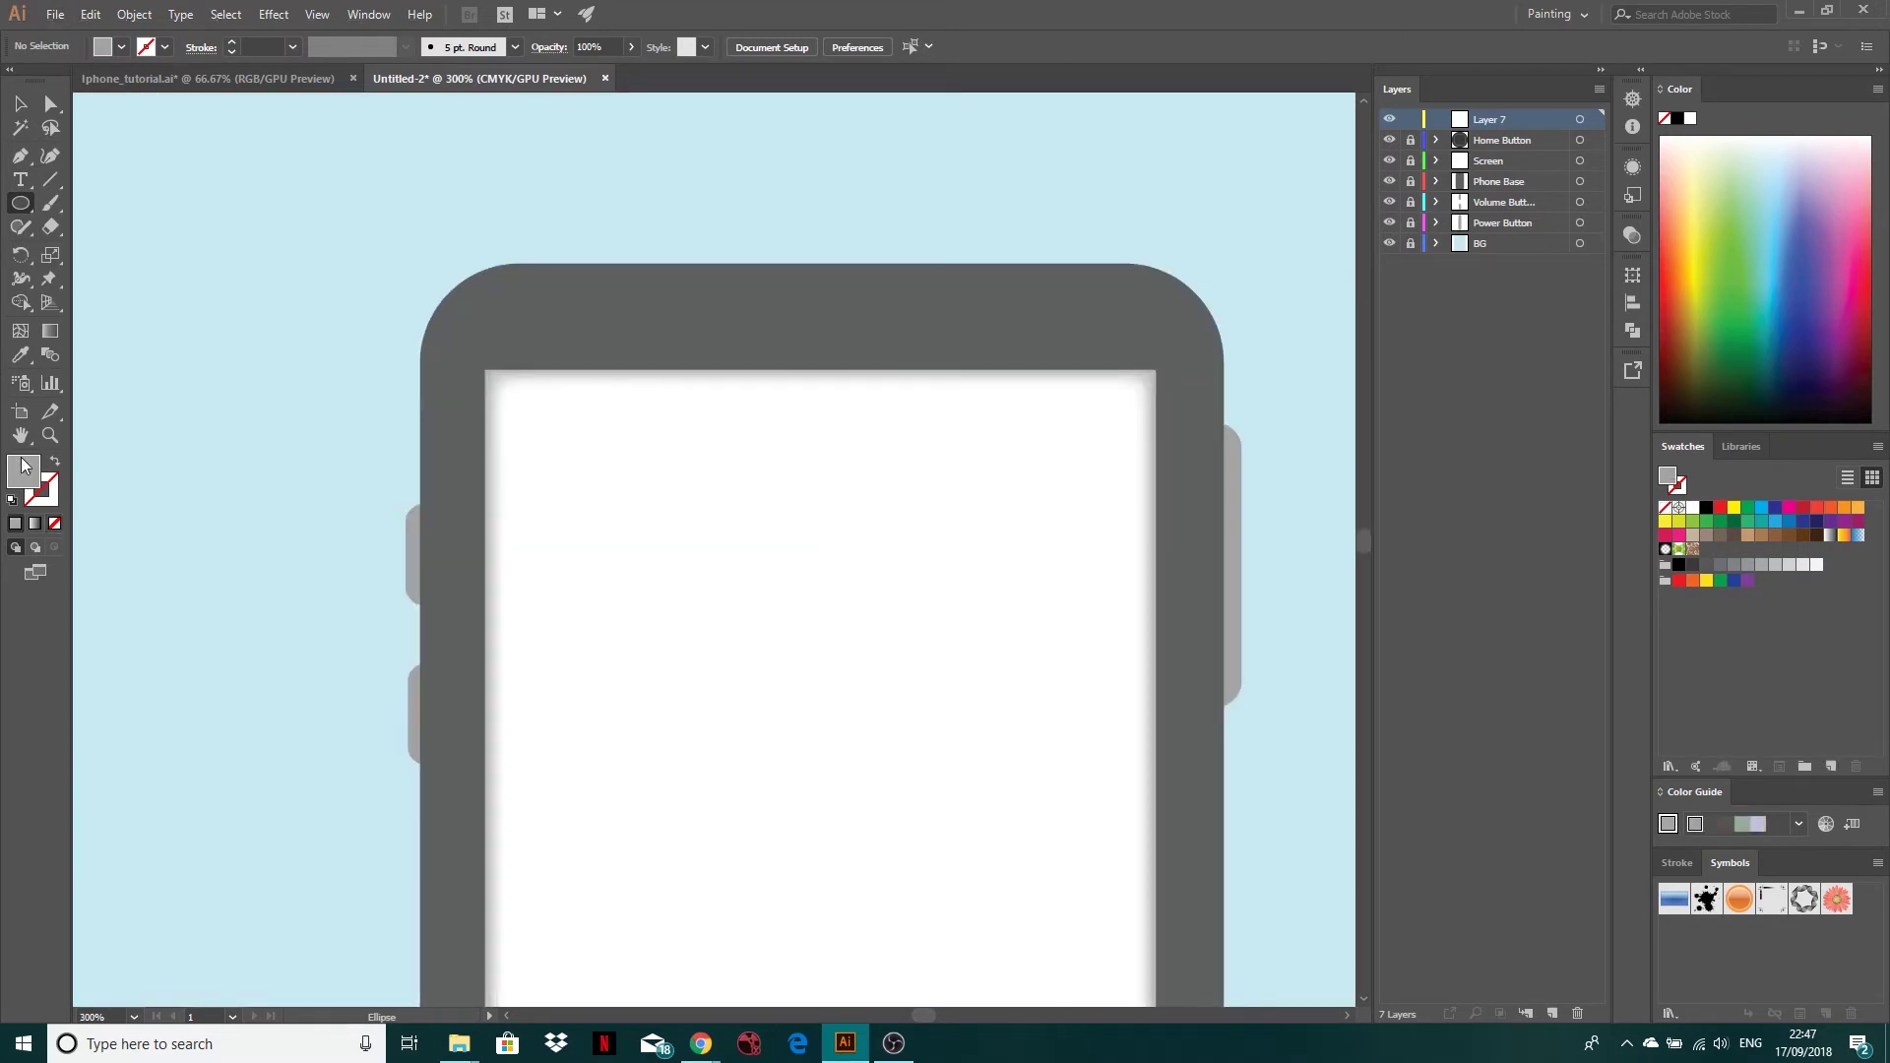
pyautogui.doubleClick(25, 467)
pyautogui.moveTo(618, 343); pyautogui.dragTo(685, 342)
pyautogui.click(1083, 150)
pyautogui.click(19, 104)
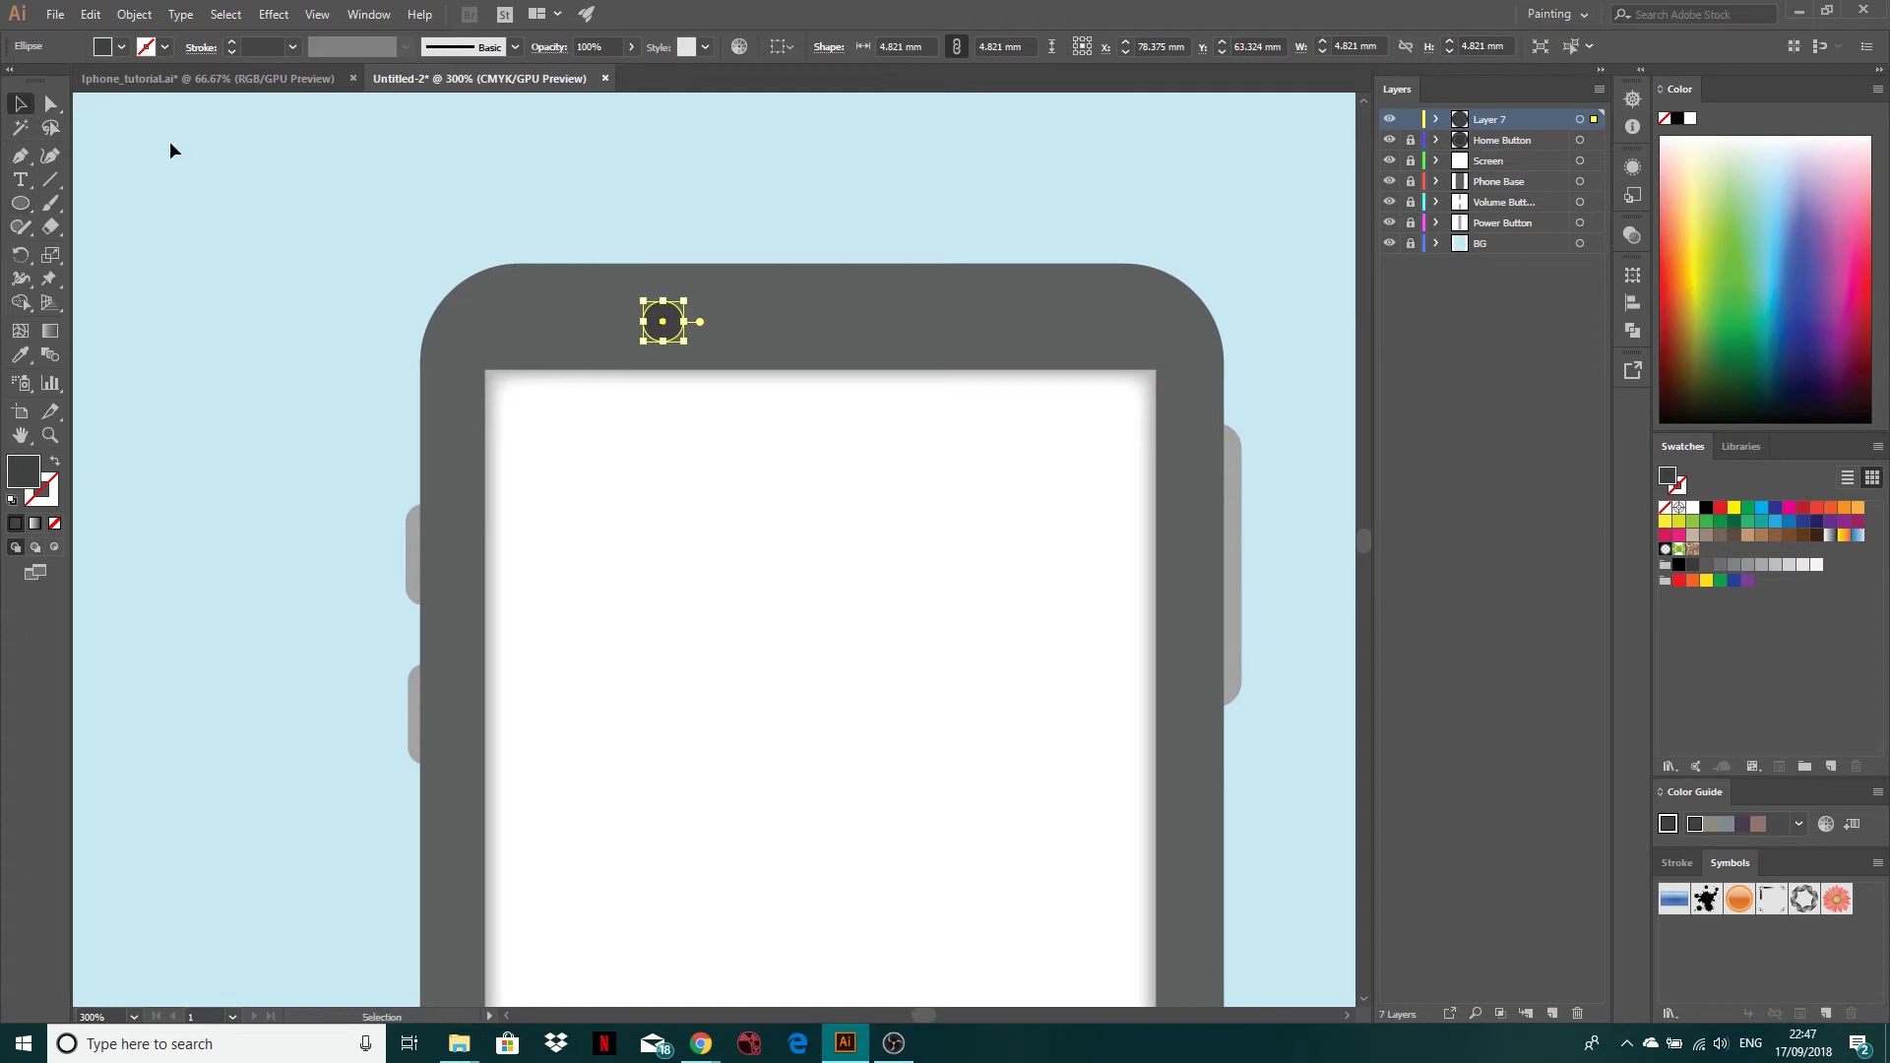
pyautogui.moveTo(674, 336); pyautogui.dragTo(647, 336)
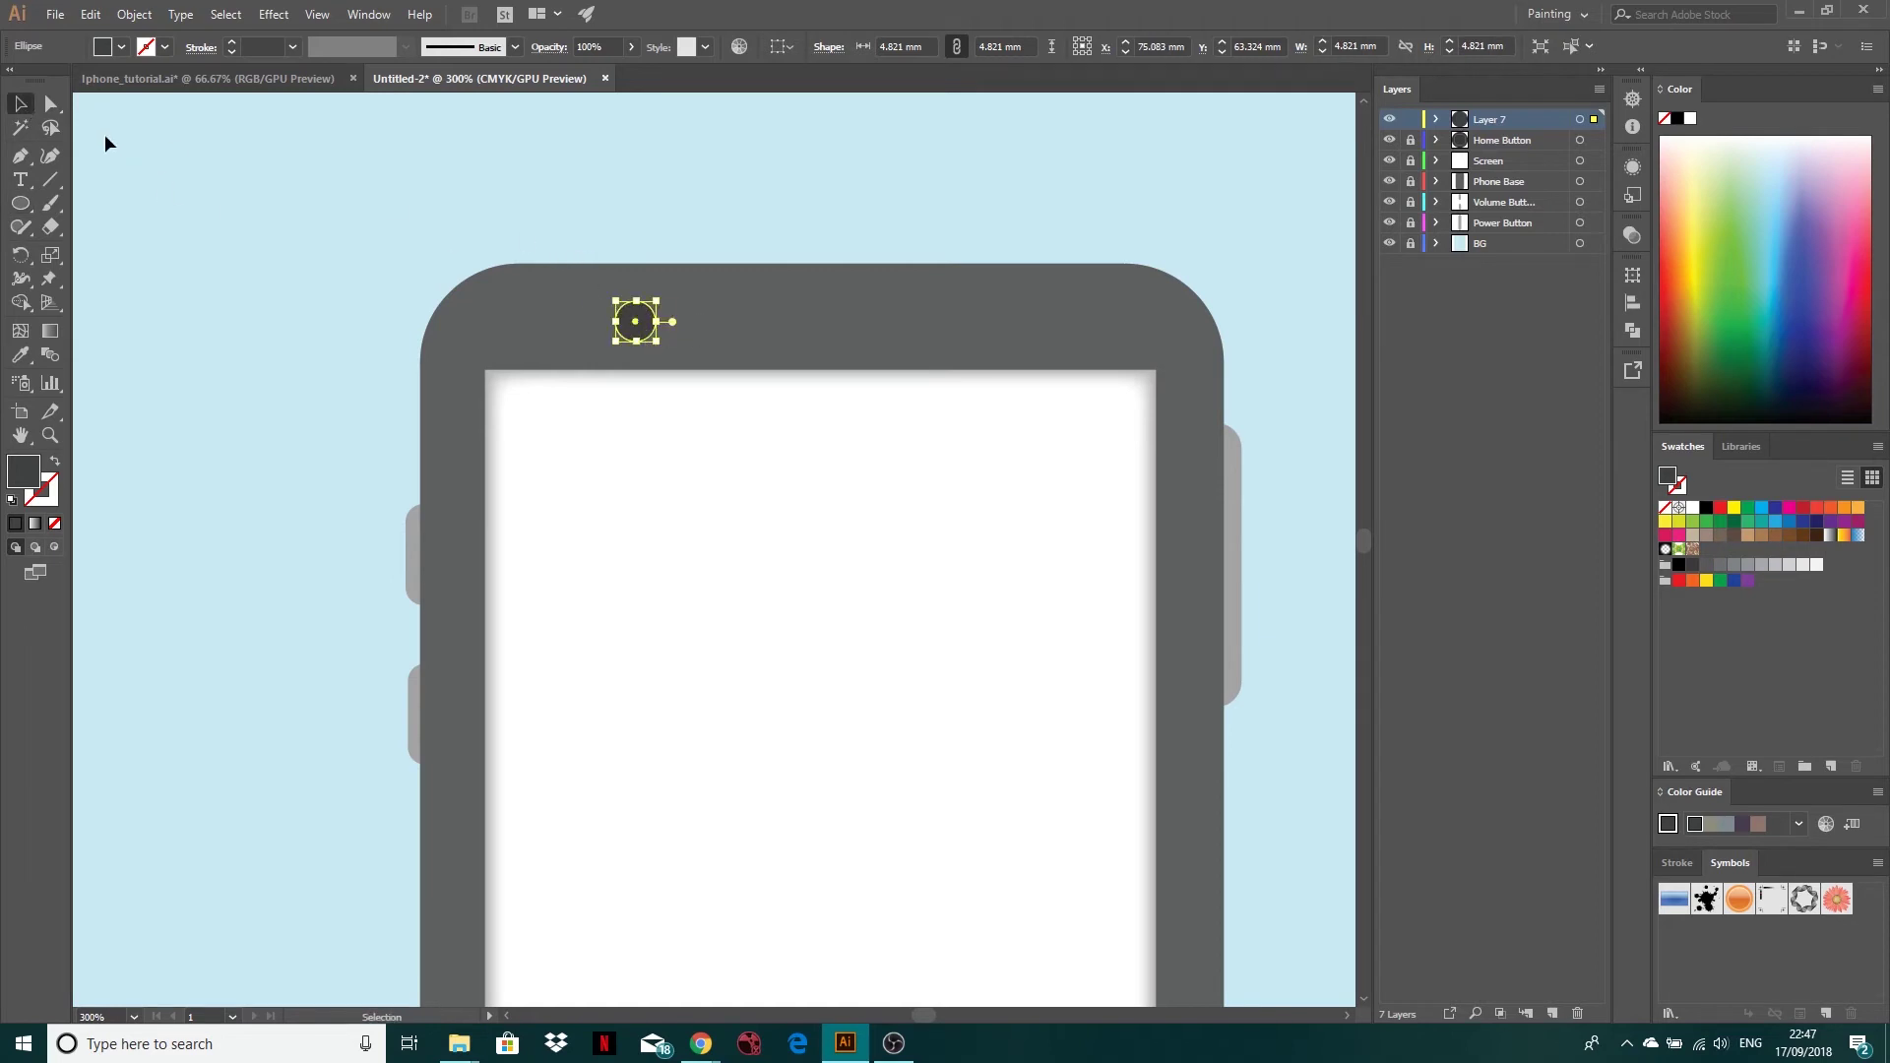
# Draw a dark grey rounded rectangle, round its ends fully and scale it down to a pill about 27 x 6.3 mm
pyautogui.click(20, 203)
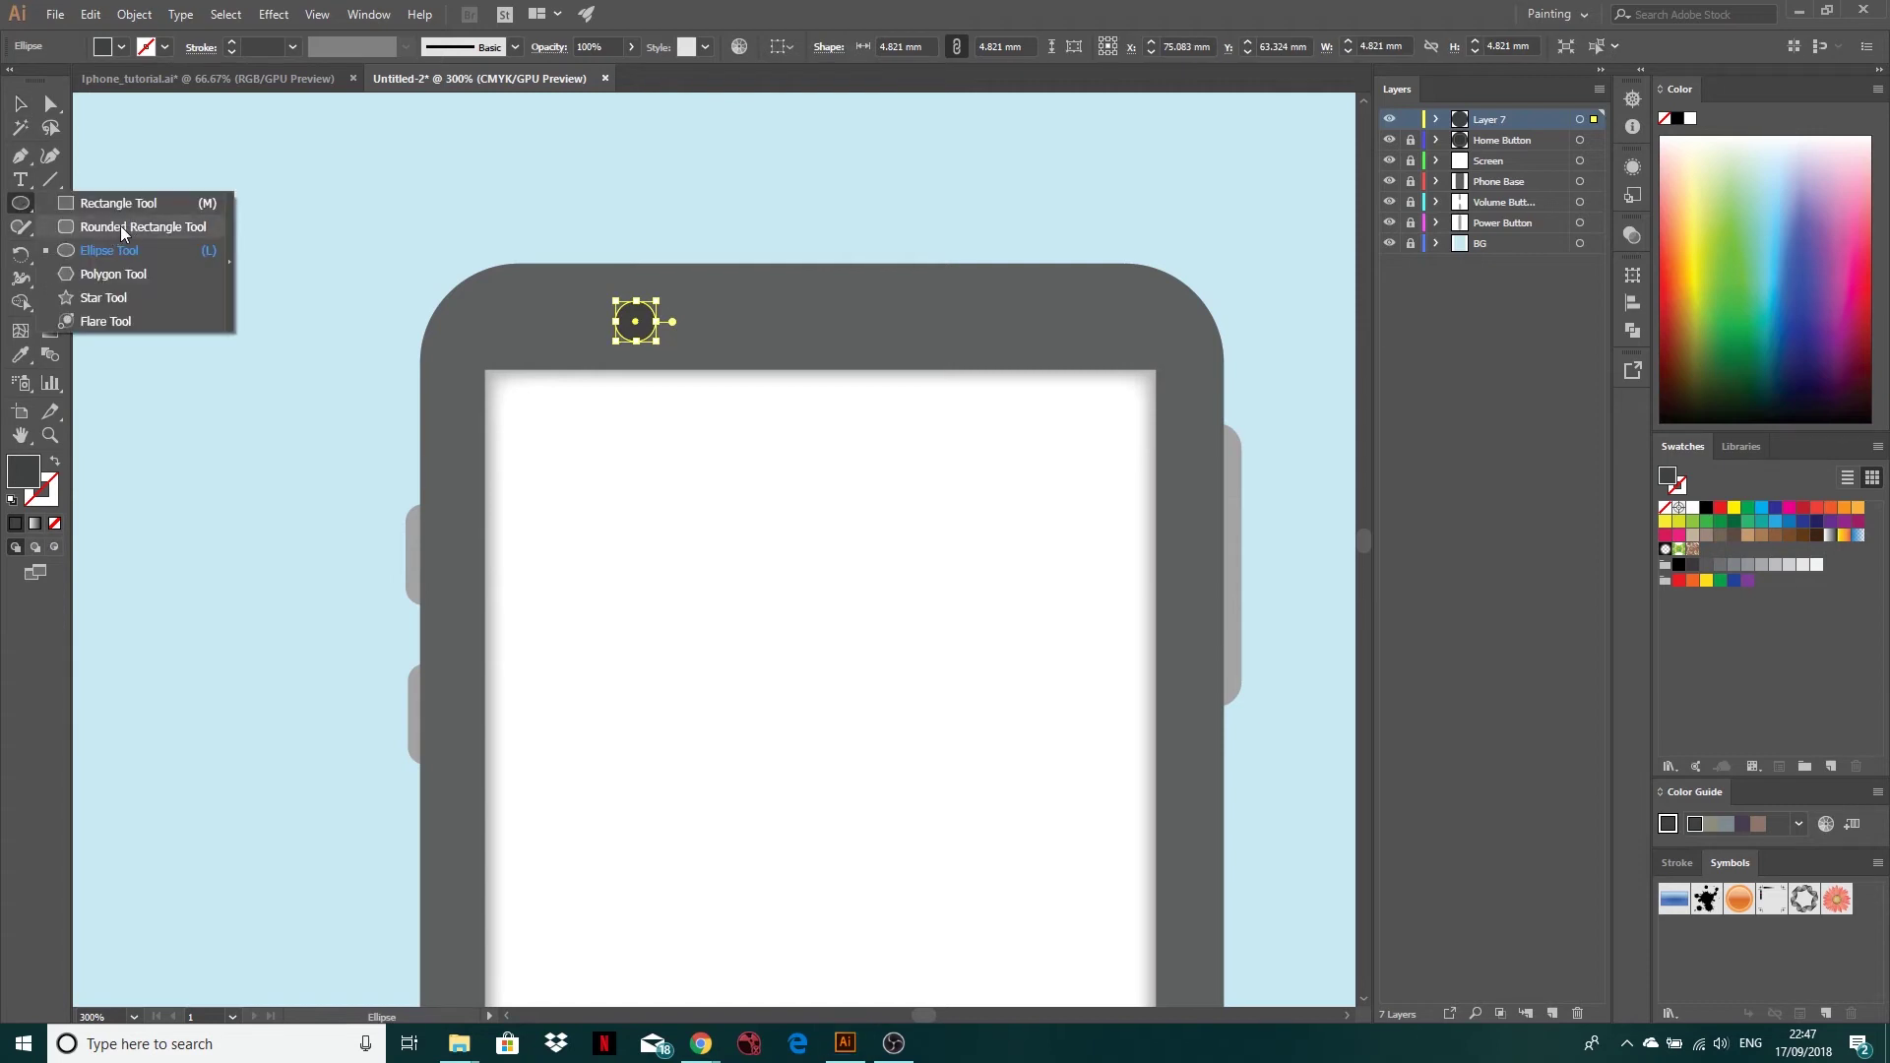
pyautogui.click(120, 226)
pyautogui.moveTo(322, 177); pyautogui.dragTo(1013, 430)
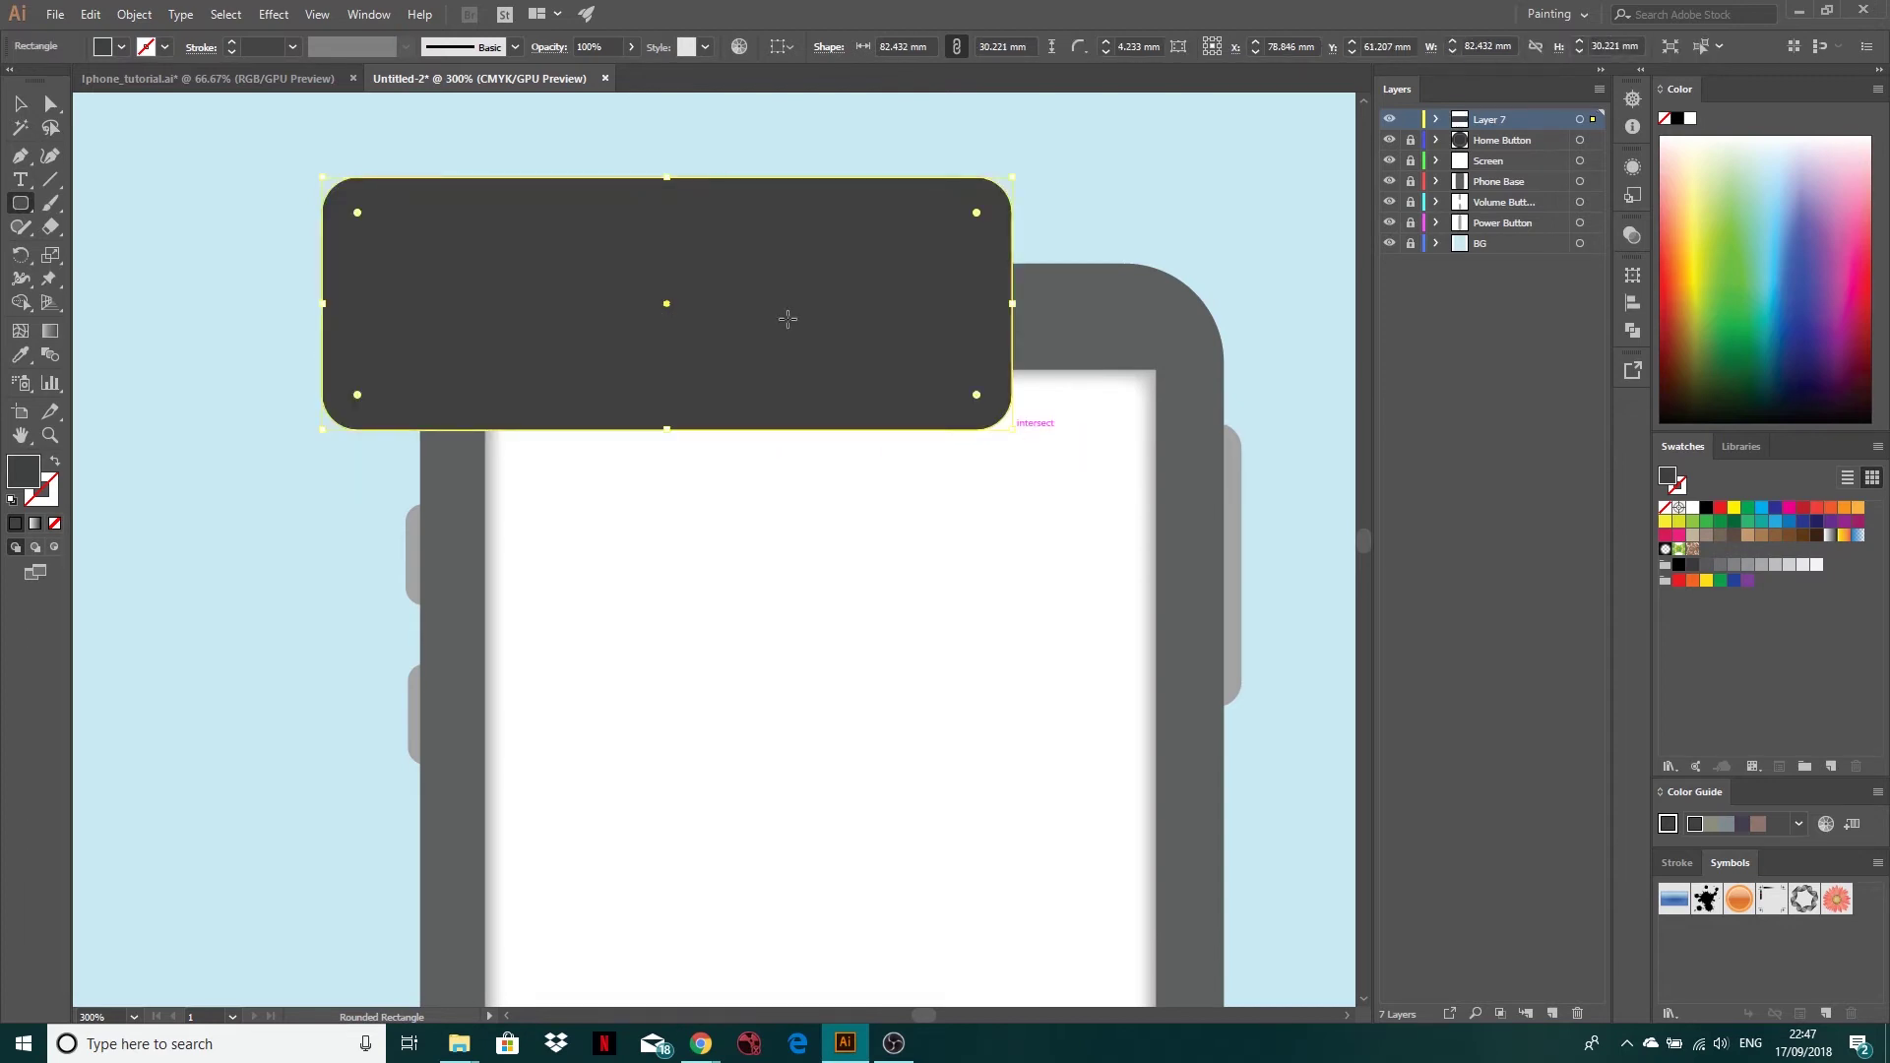
pyautogui.click(25, 104)
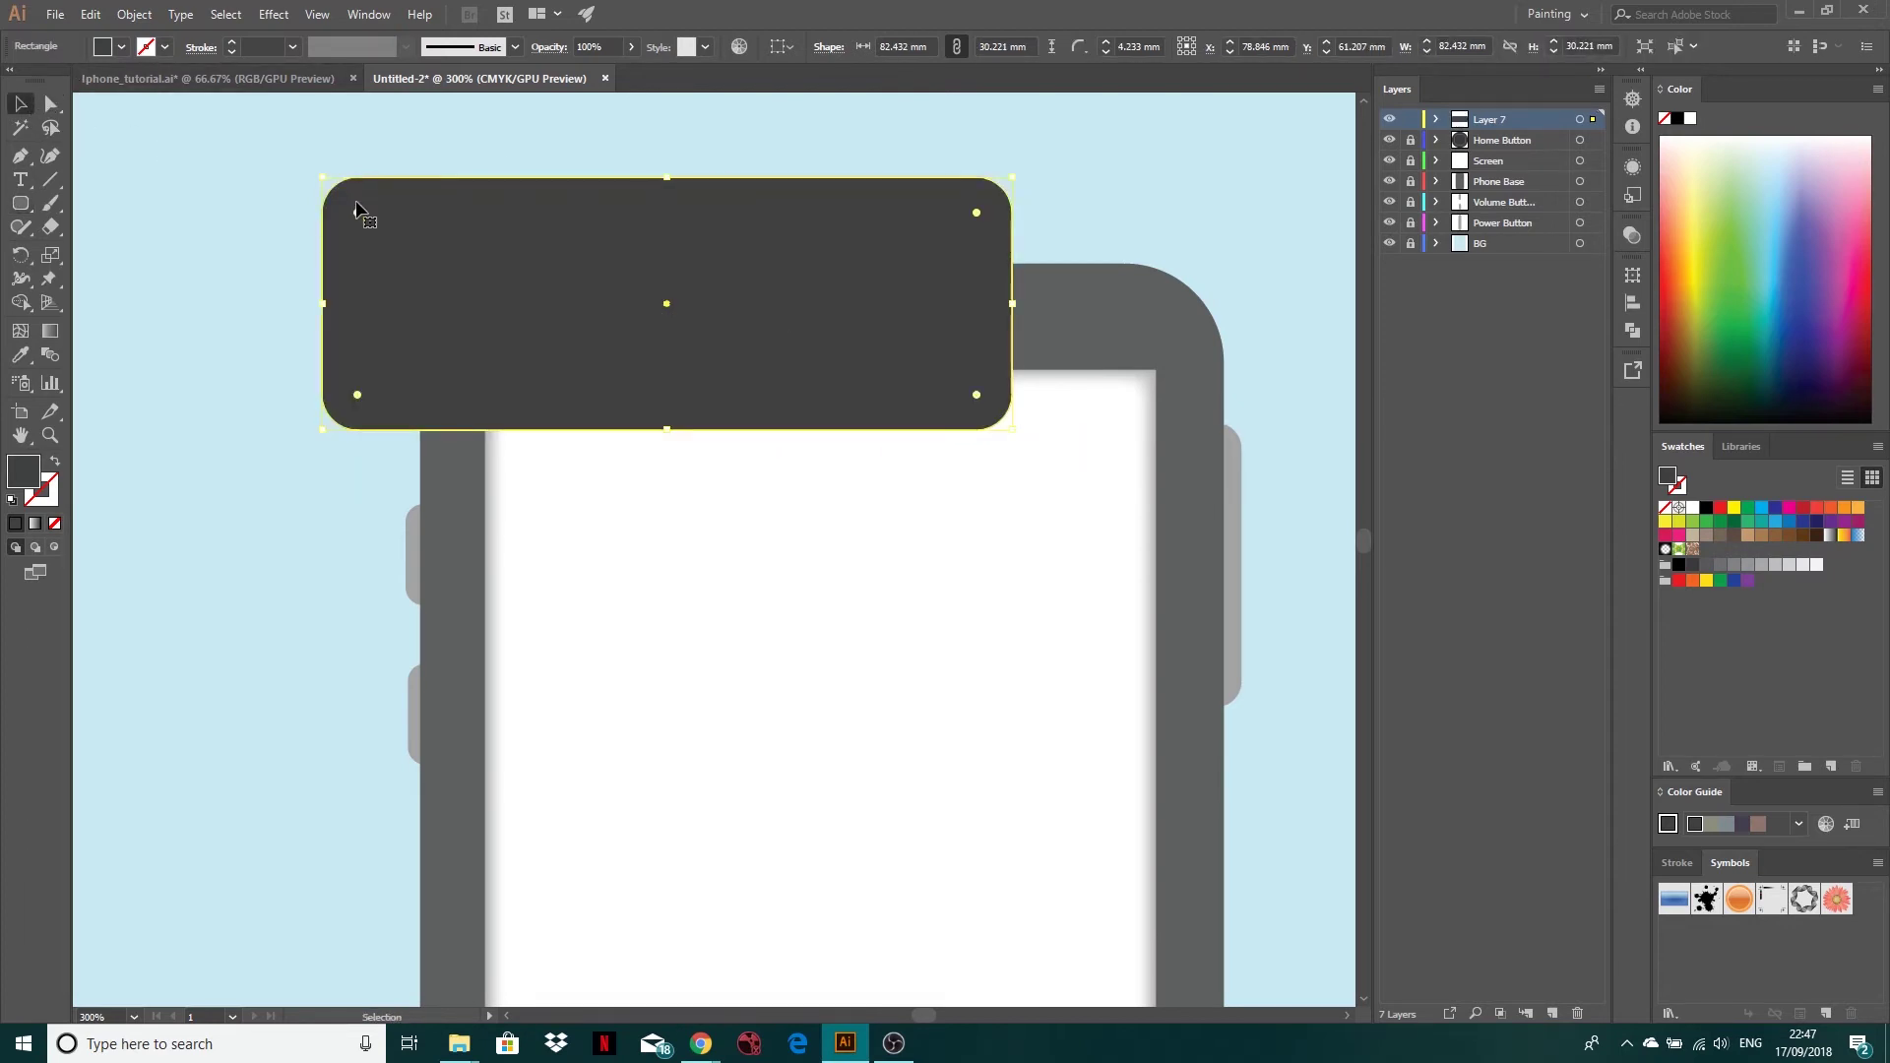
pyautogui.moveTo(358, 212); pyautogui.dragTo(413, 266)
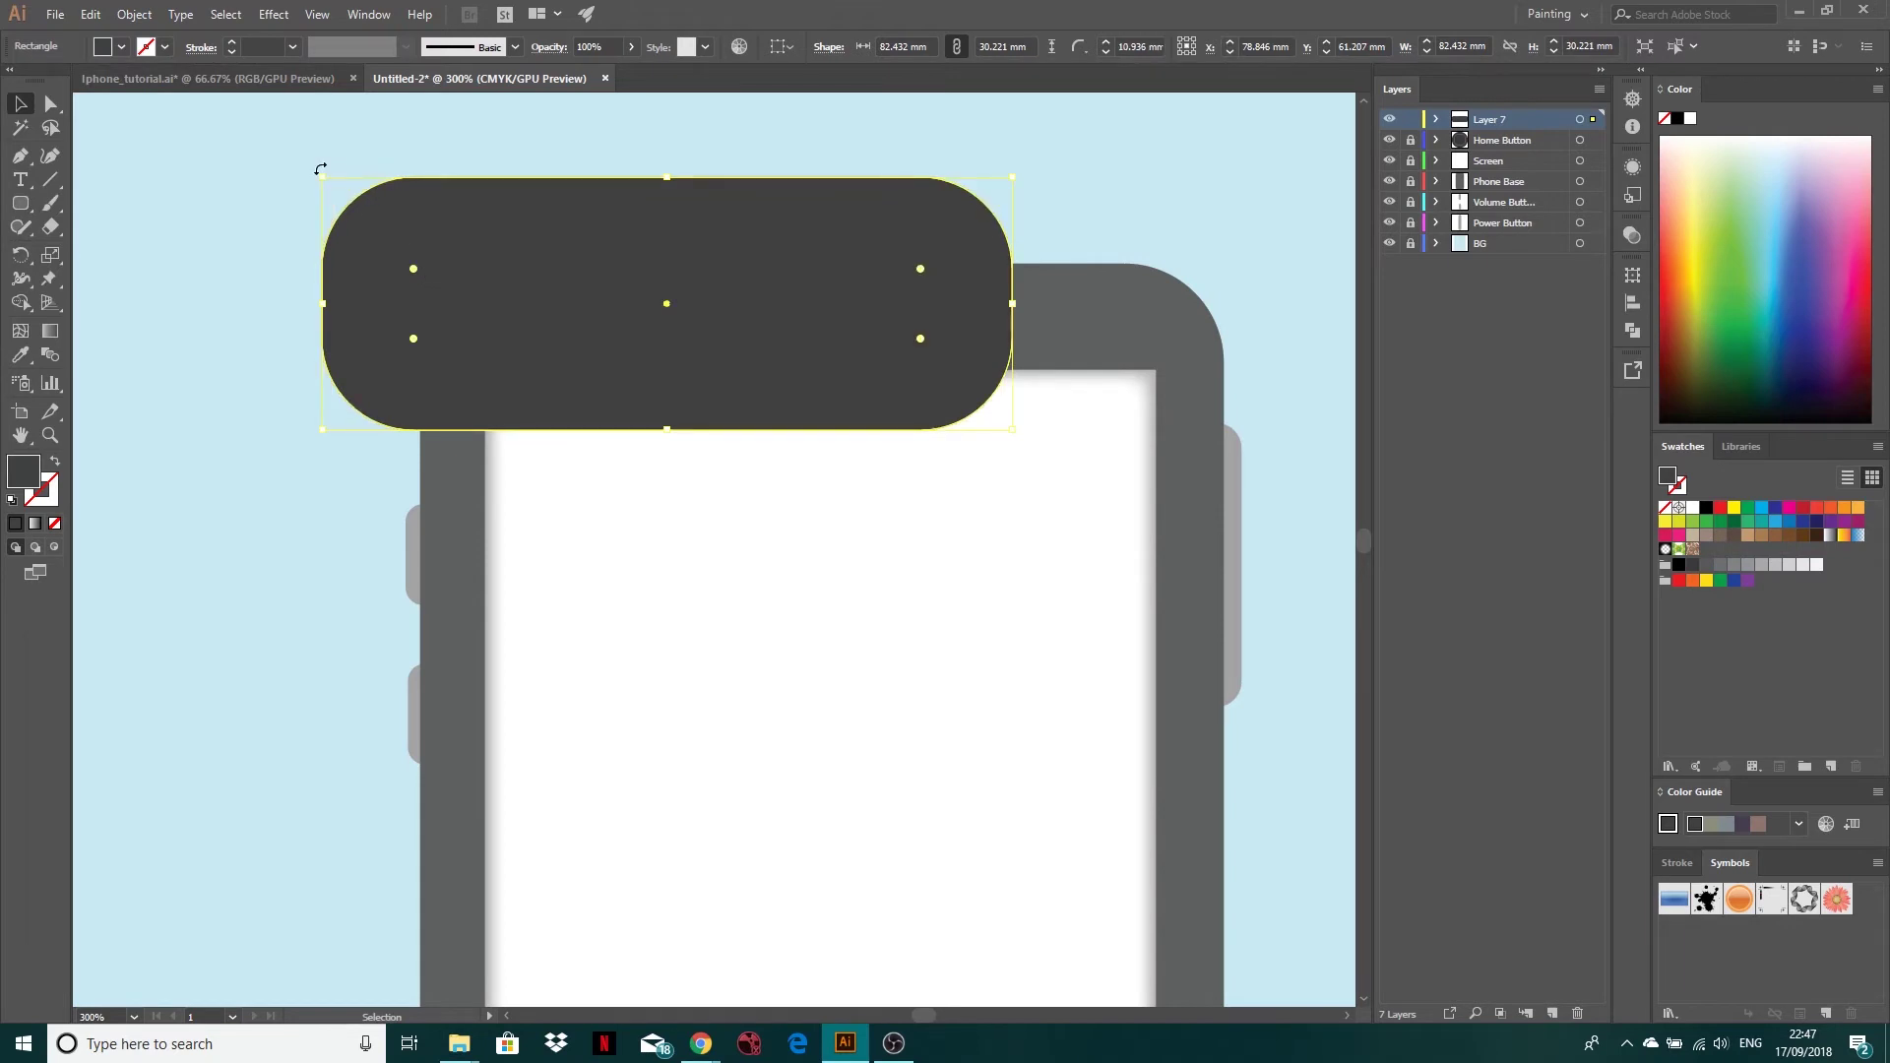
pyautogui.moveTo(325, 179); pyautogui.dragTo(705, 358)
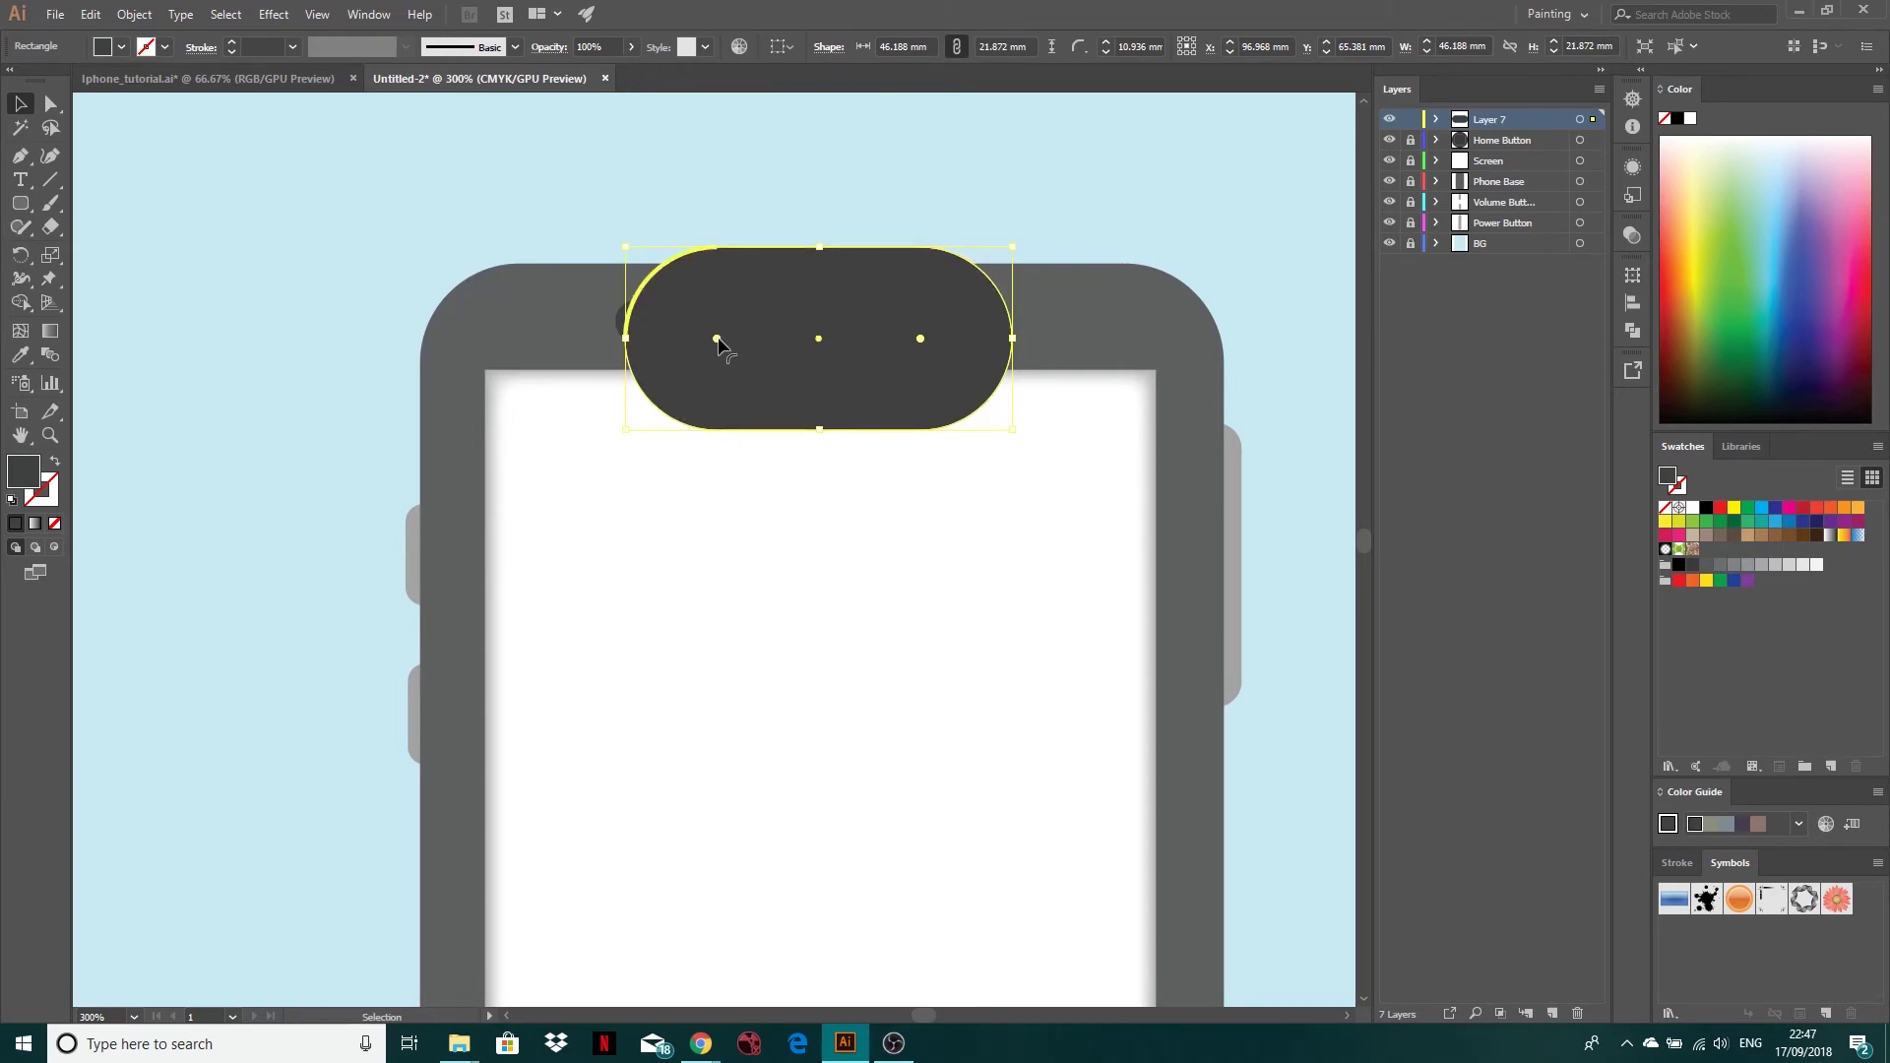
pyautogui.moveTo(717, 340); pyautogui.dragTo(789, 411)
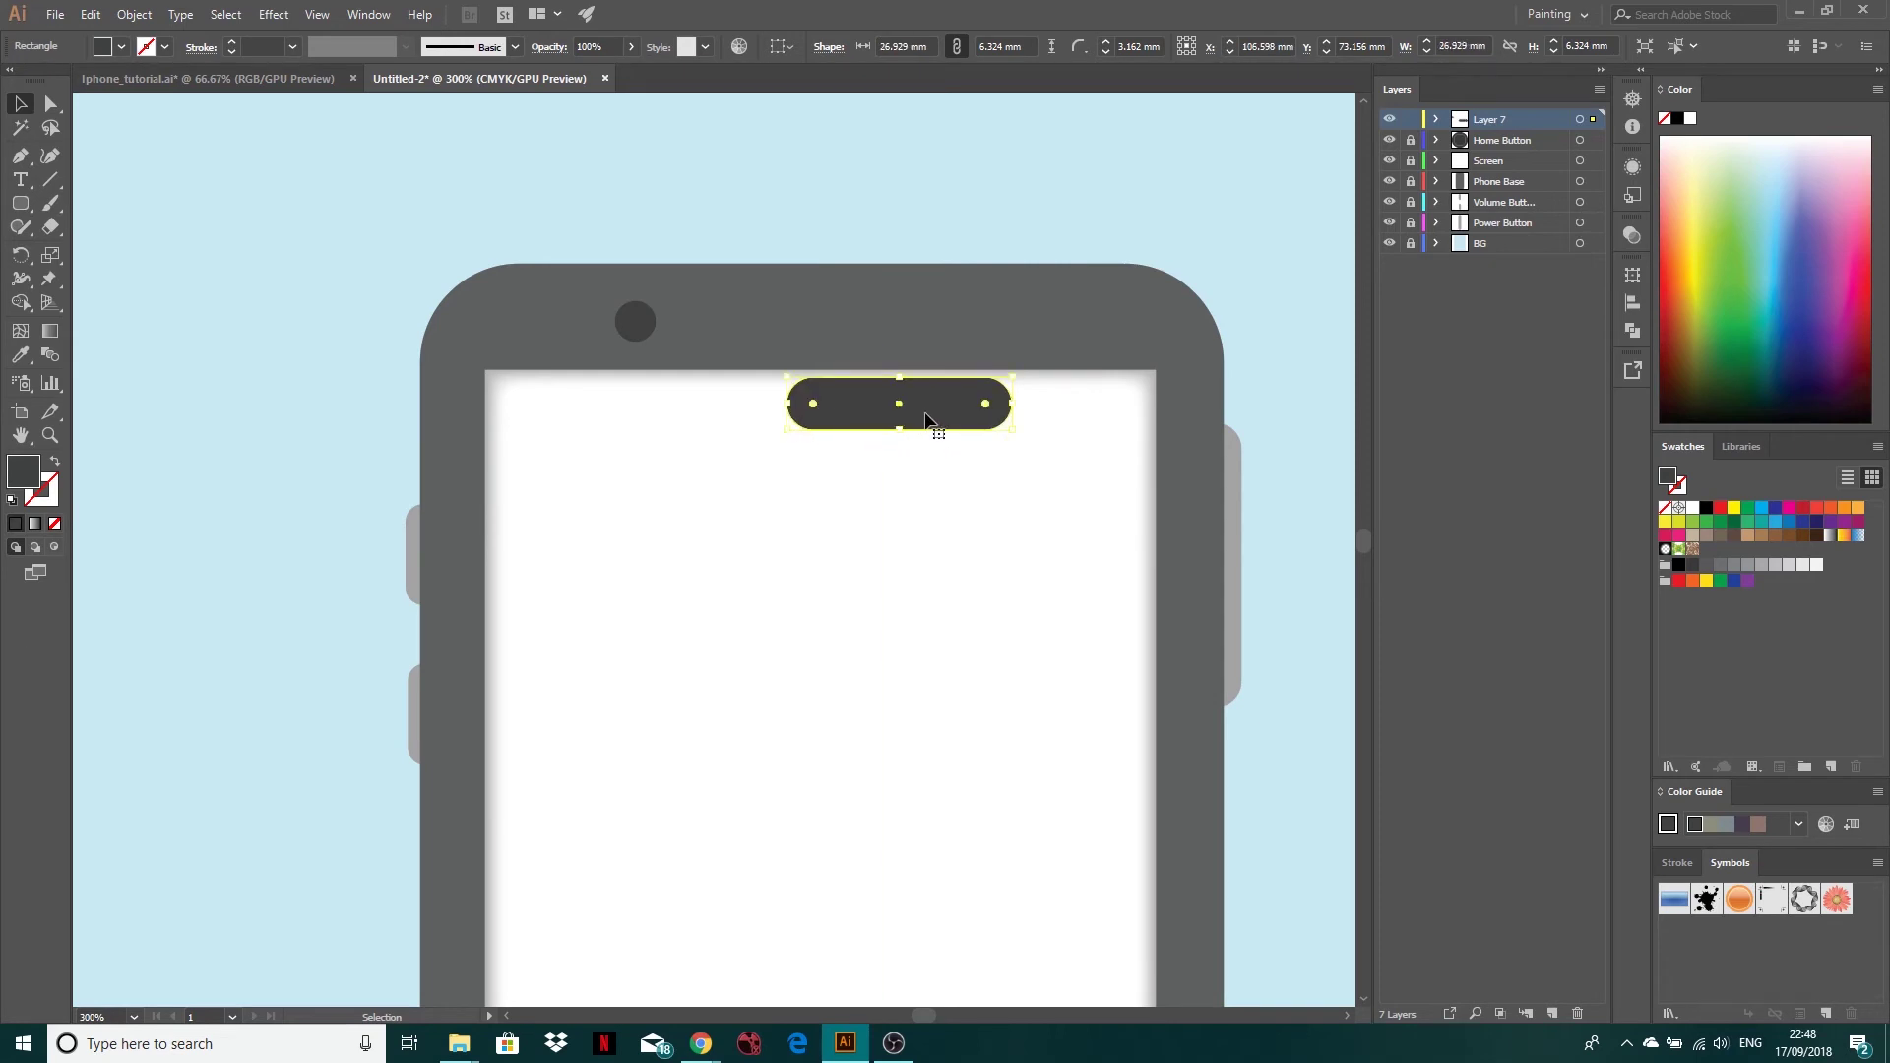
# Place the pill on the top bezel level with the camera circle and resize it to about 26 x 4 mm
pyautogui.moveTo(928, 421); pyautogui.dragTo(789, 309)
pyautogui.scroll(3, 771, 322)
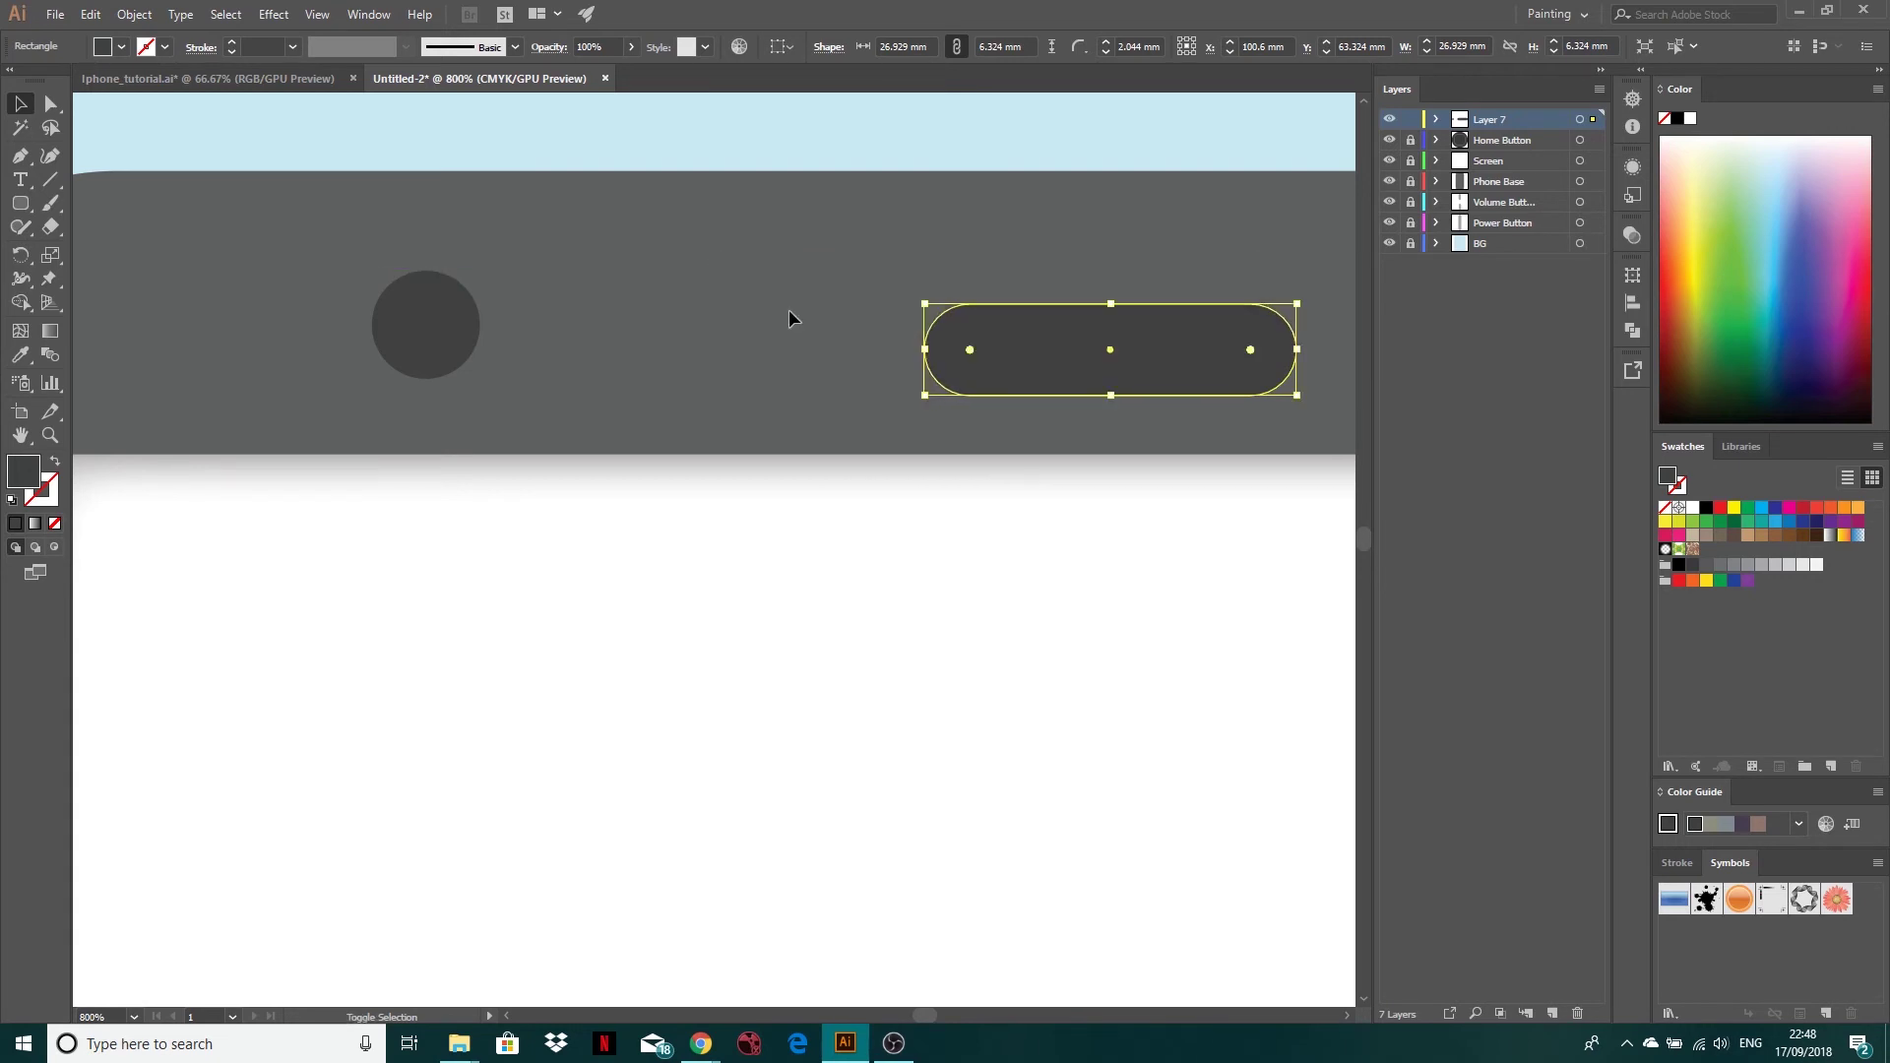
pyautogui.moveTo(928, 349); pyautogui.dragTo(715, 348)
pyautogui.moveTo(1001, 370); pyautogui.dragTo(959, 332)
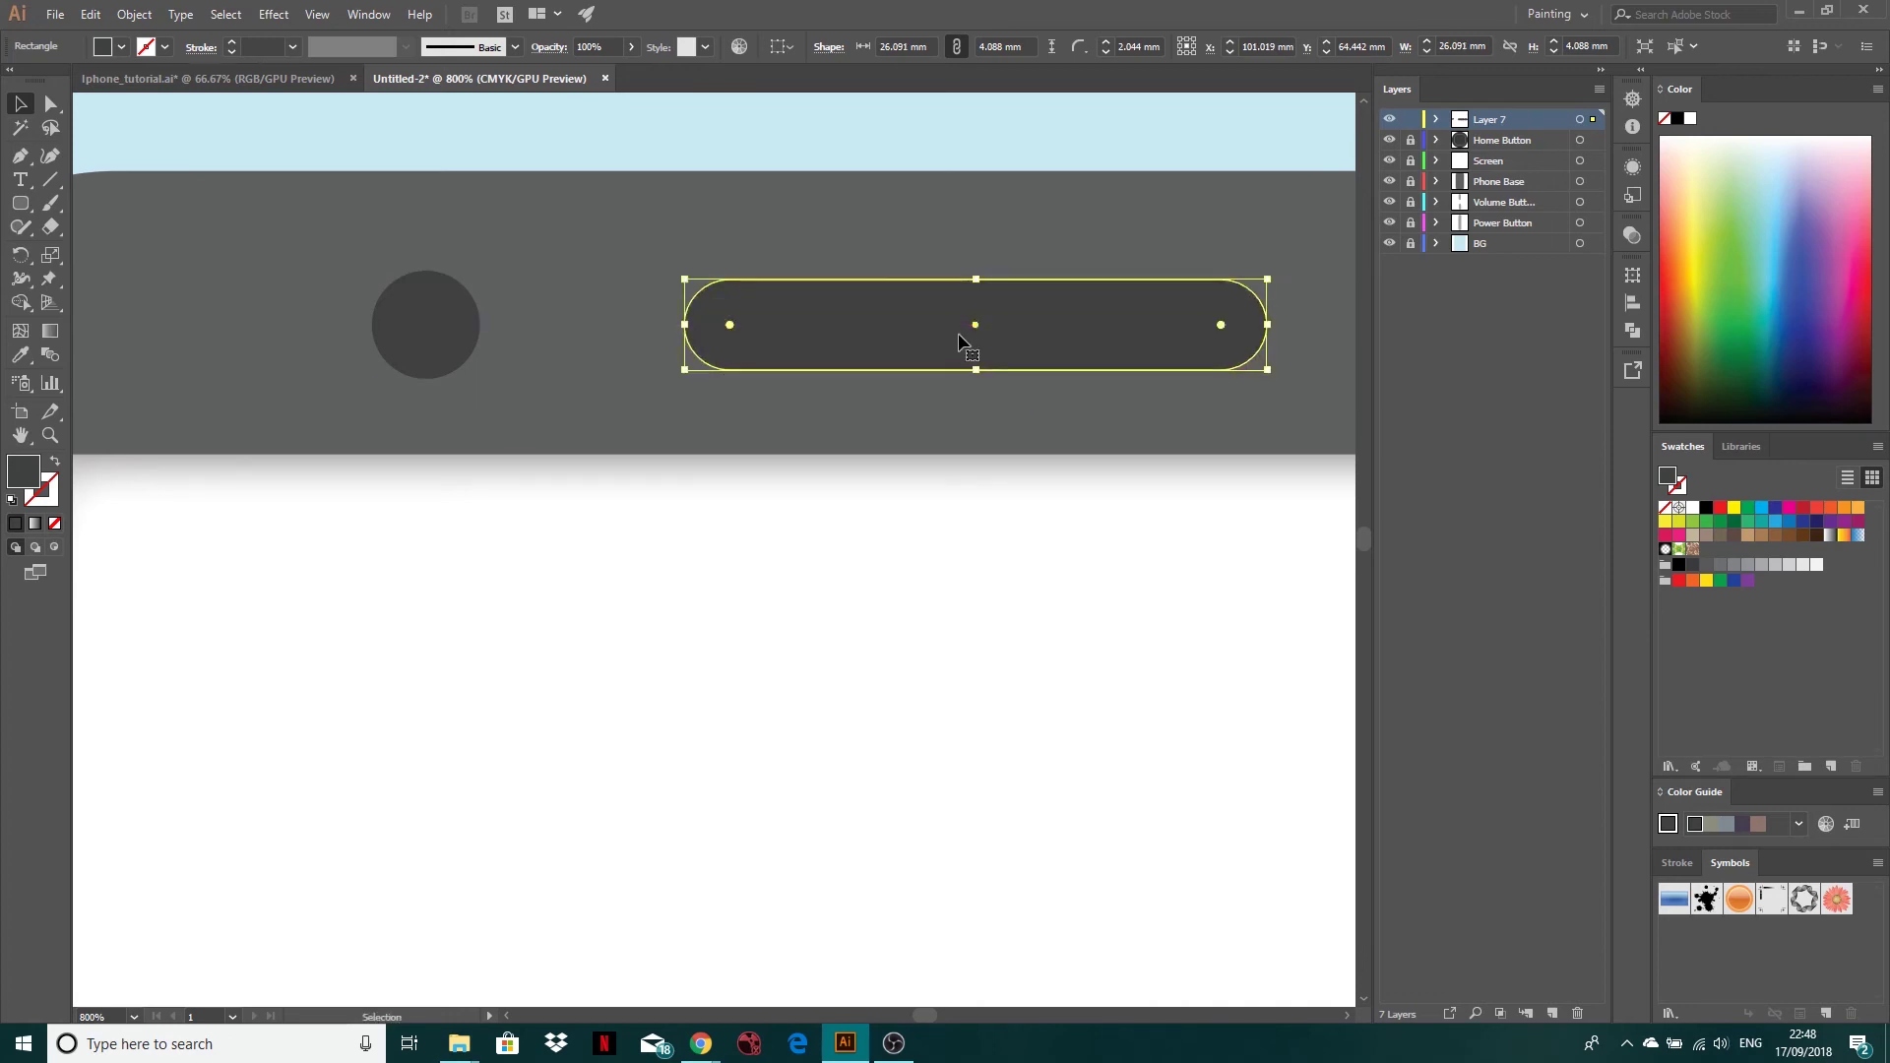
# Shift the speaker pill sideways so it sits horizontally centred on the phone's top bezel
pyautogui.hotkey('ctrl', '-')
pyautogui.hotkey('ctrl', '-')
pyautogui.hotkey('ctrl', '-')
pyautogui.hotkey('ctrl', '-')
pyautogui.click(1213, 363)
pyautogui.moveTo(1213, 363); pyautogui.dragTo(1006, 341)
pyautogui.hotkey('ctrl', '-')
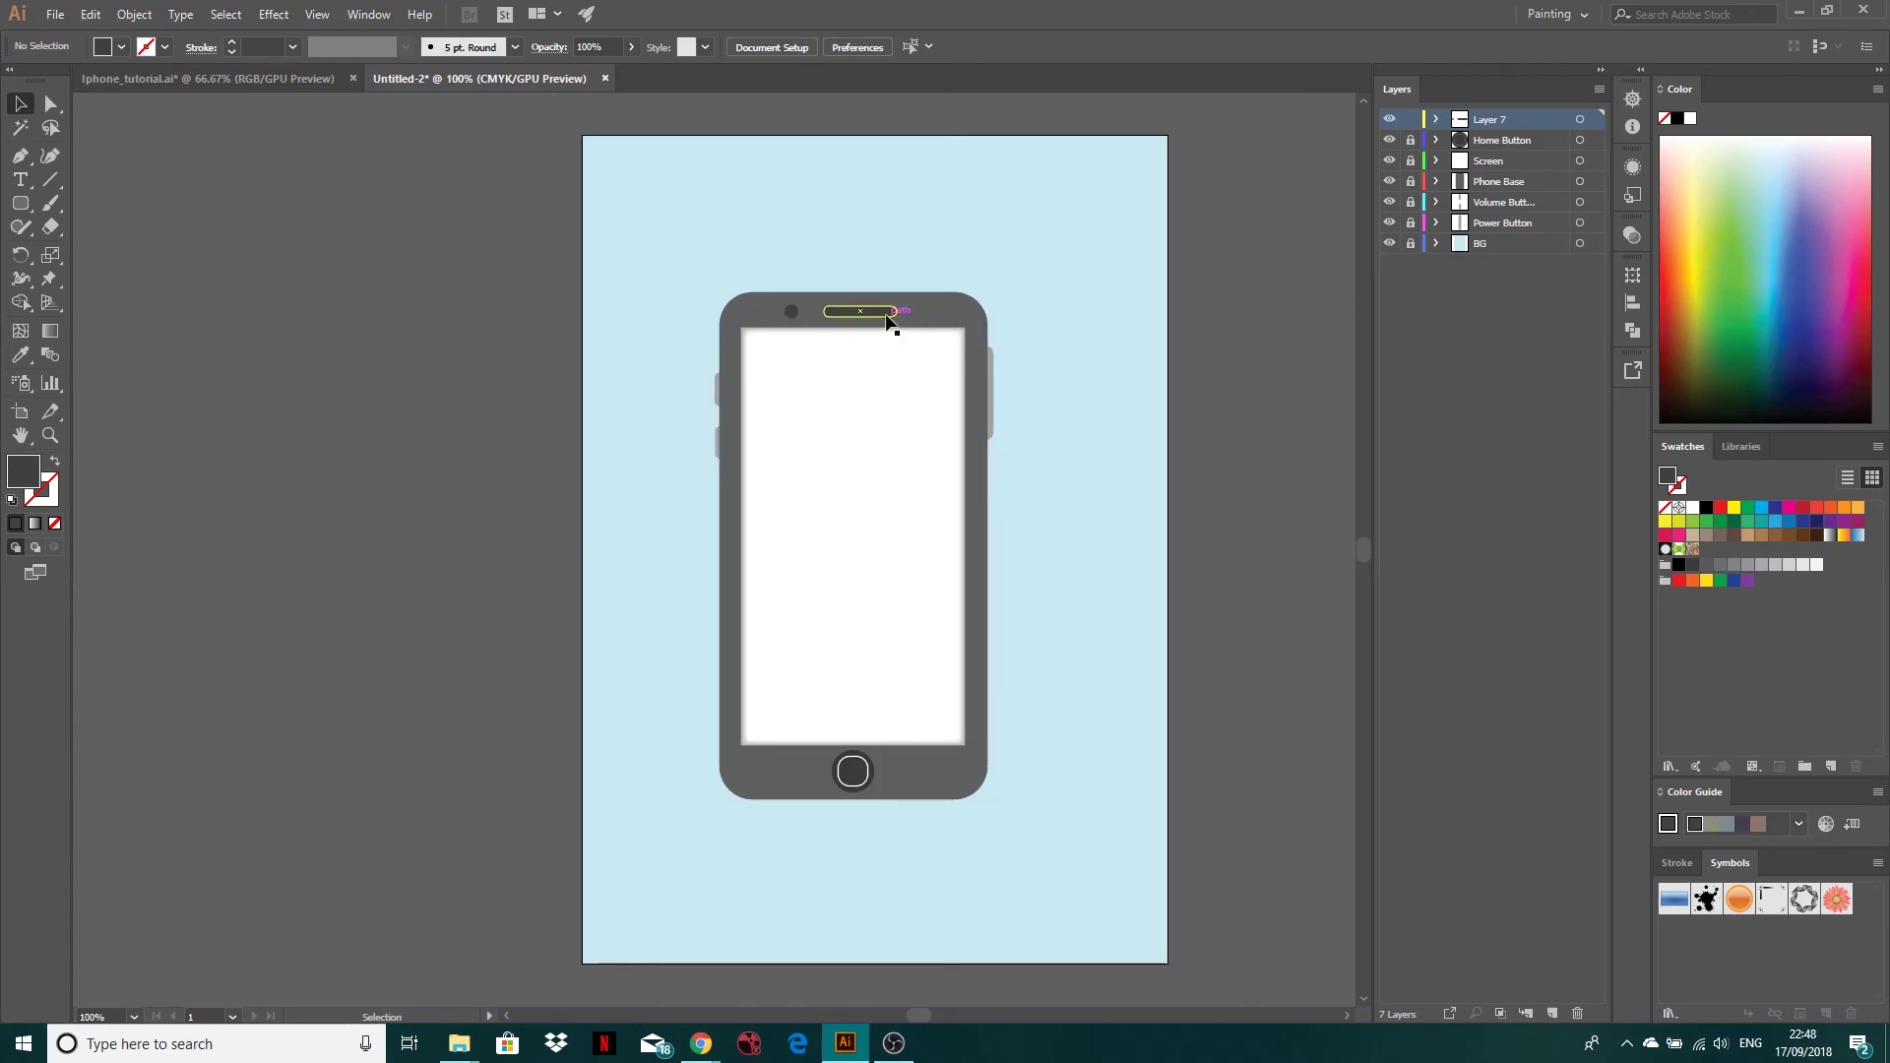
pyautogui.moveTo(881, 313); pyautogui.dragTo(876, 306)
pyautogui.click(1149, 281)
# Compare the top bezel and screen proportions with the finished phone in Iphone_tutorial.ai, then return to the new drawing
pyautogui.click(311, 81)
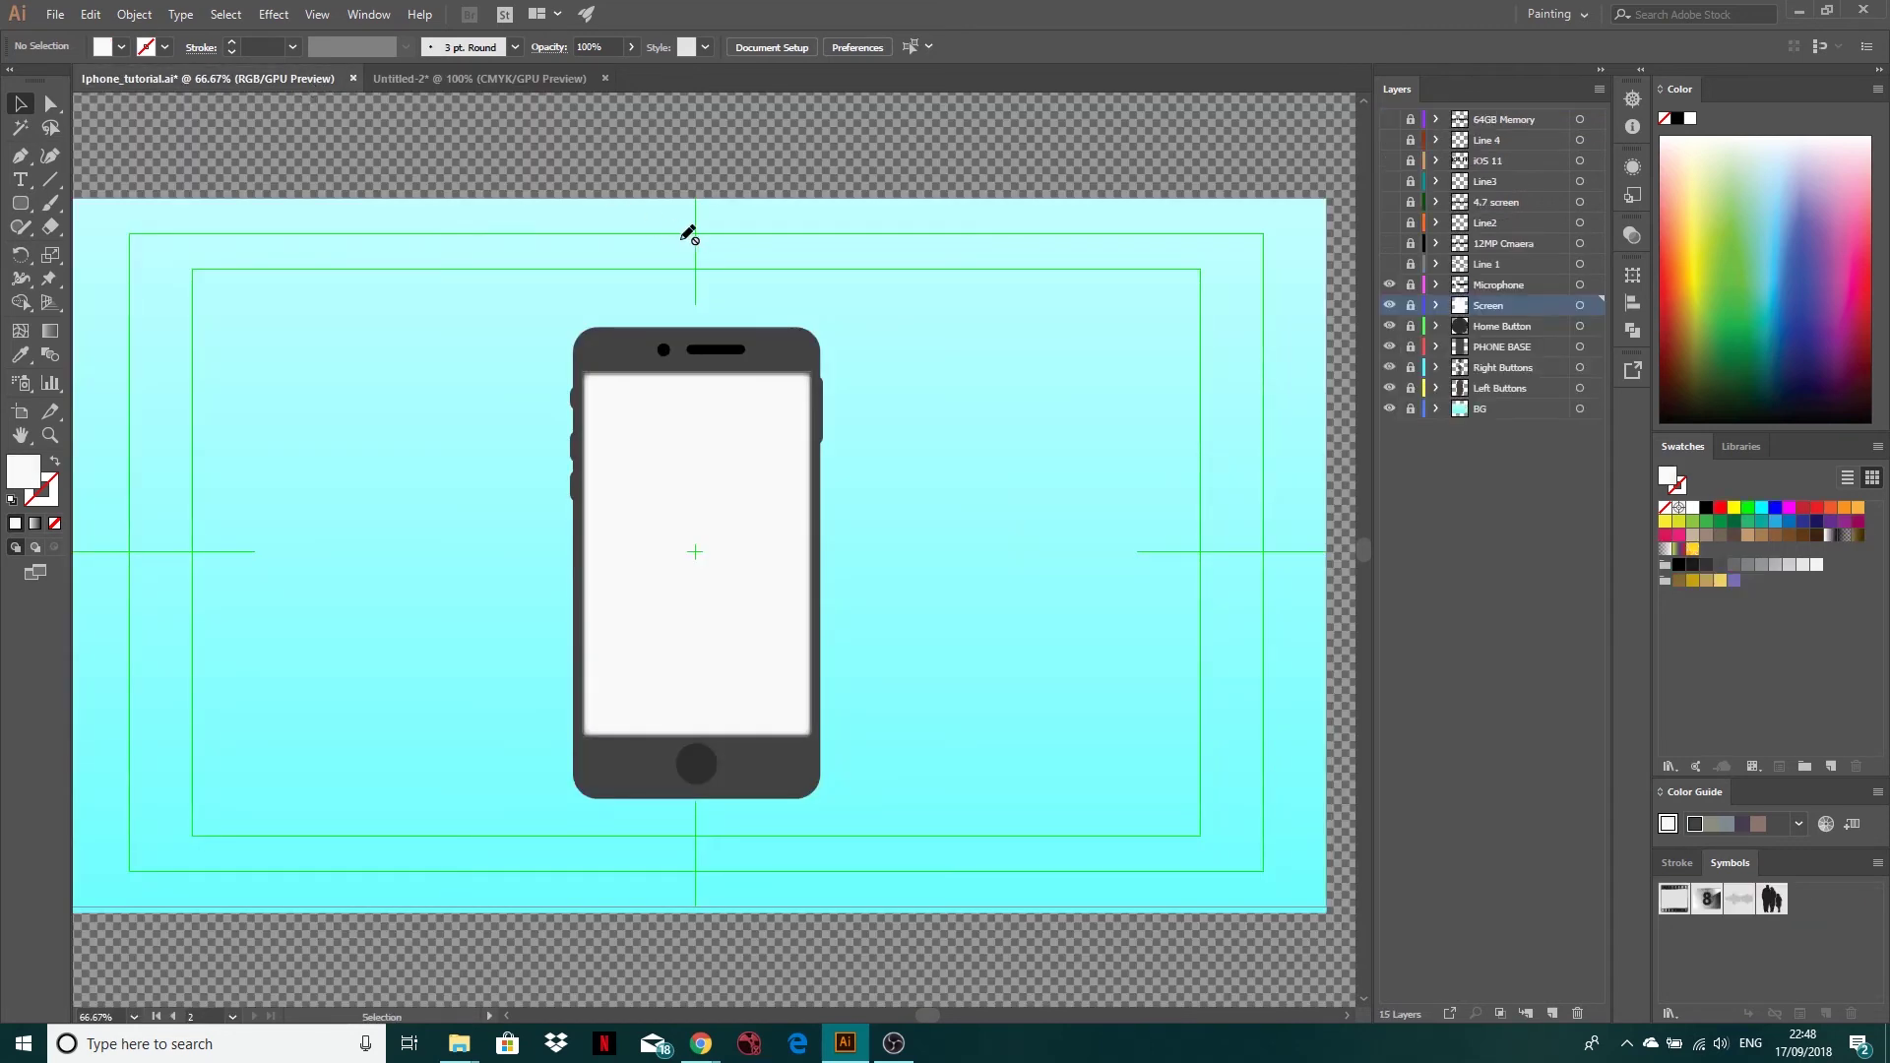
pyautogui.click(534, 81)
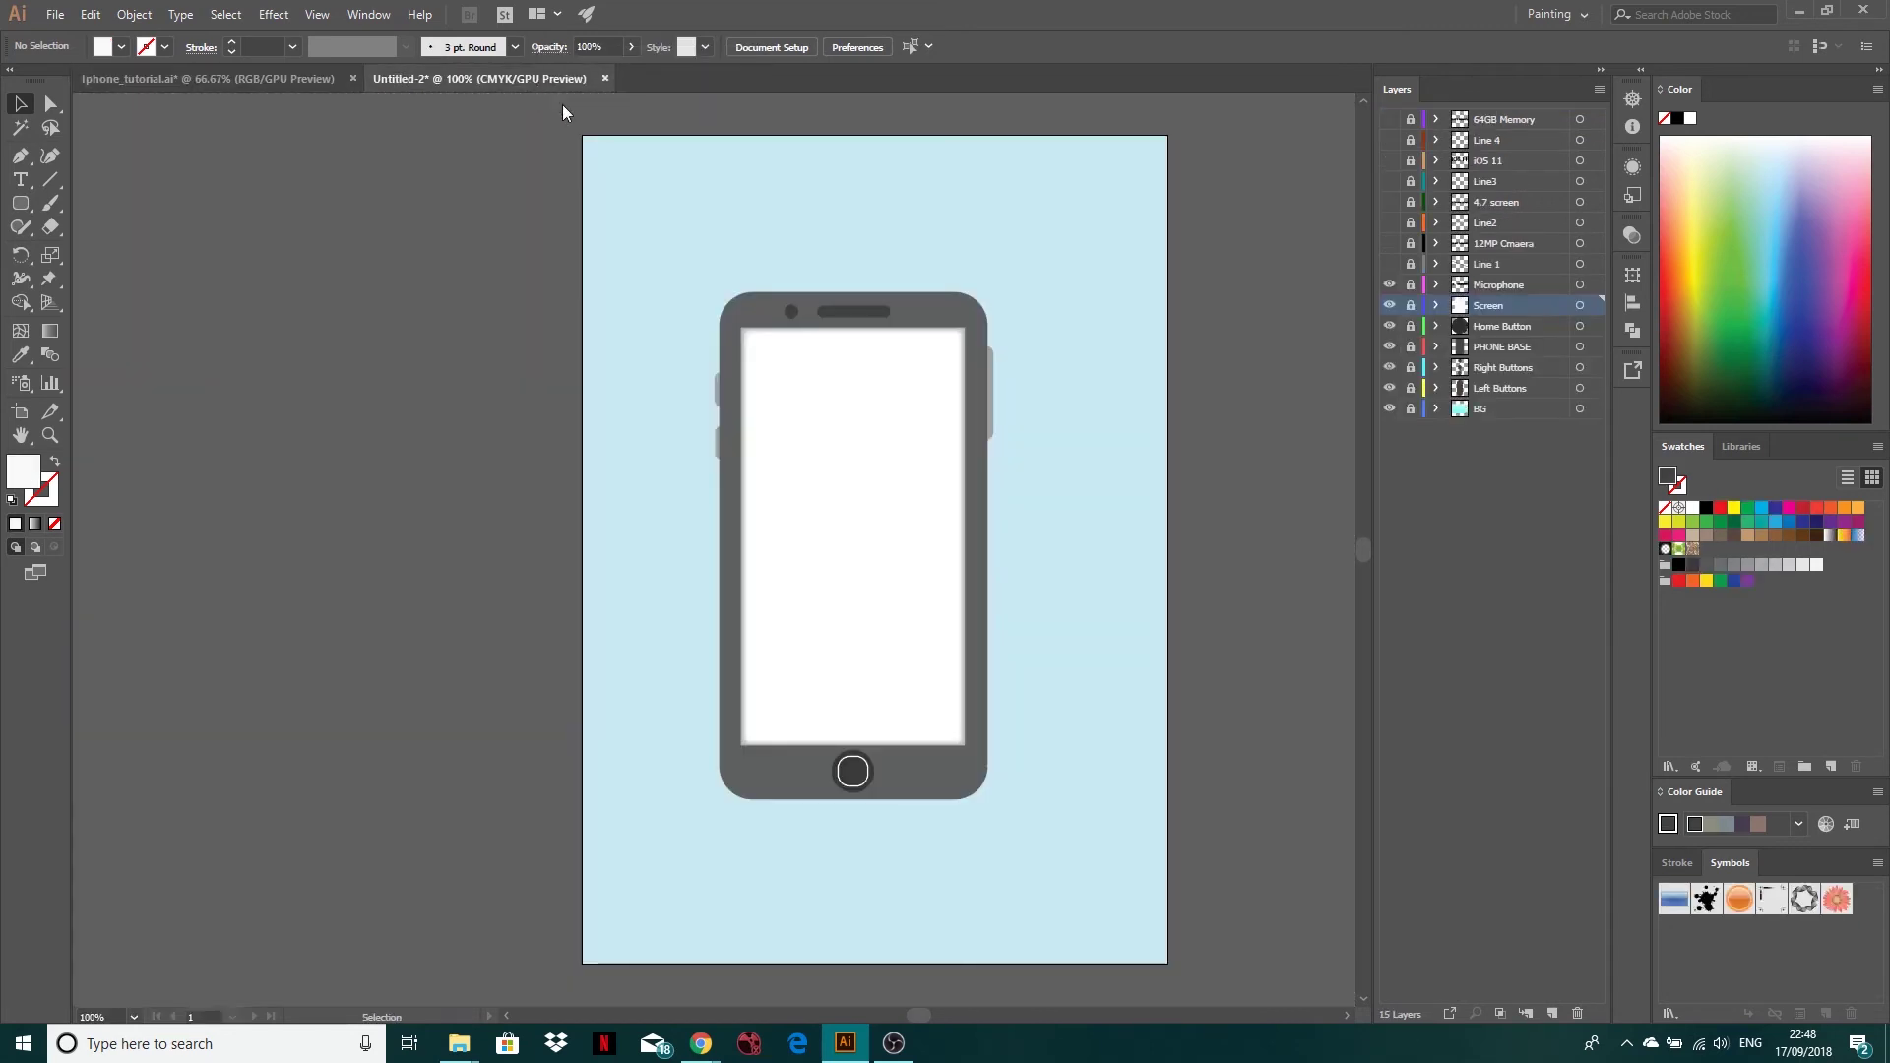
pyautogui.click(286, 77)
pyautogui.click(492, 78)
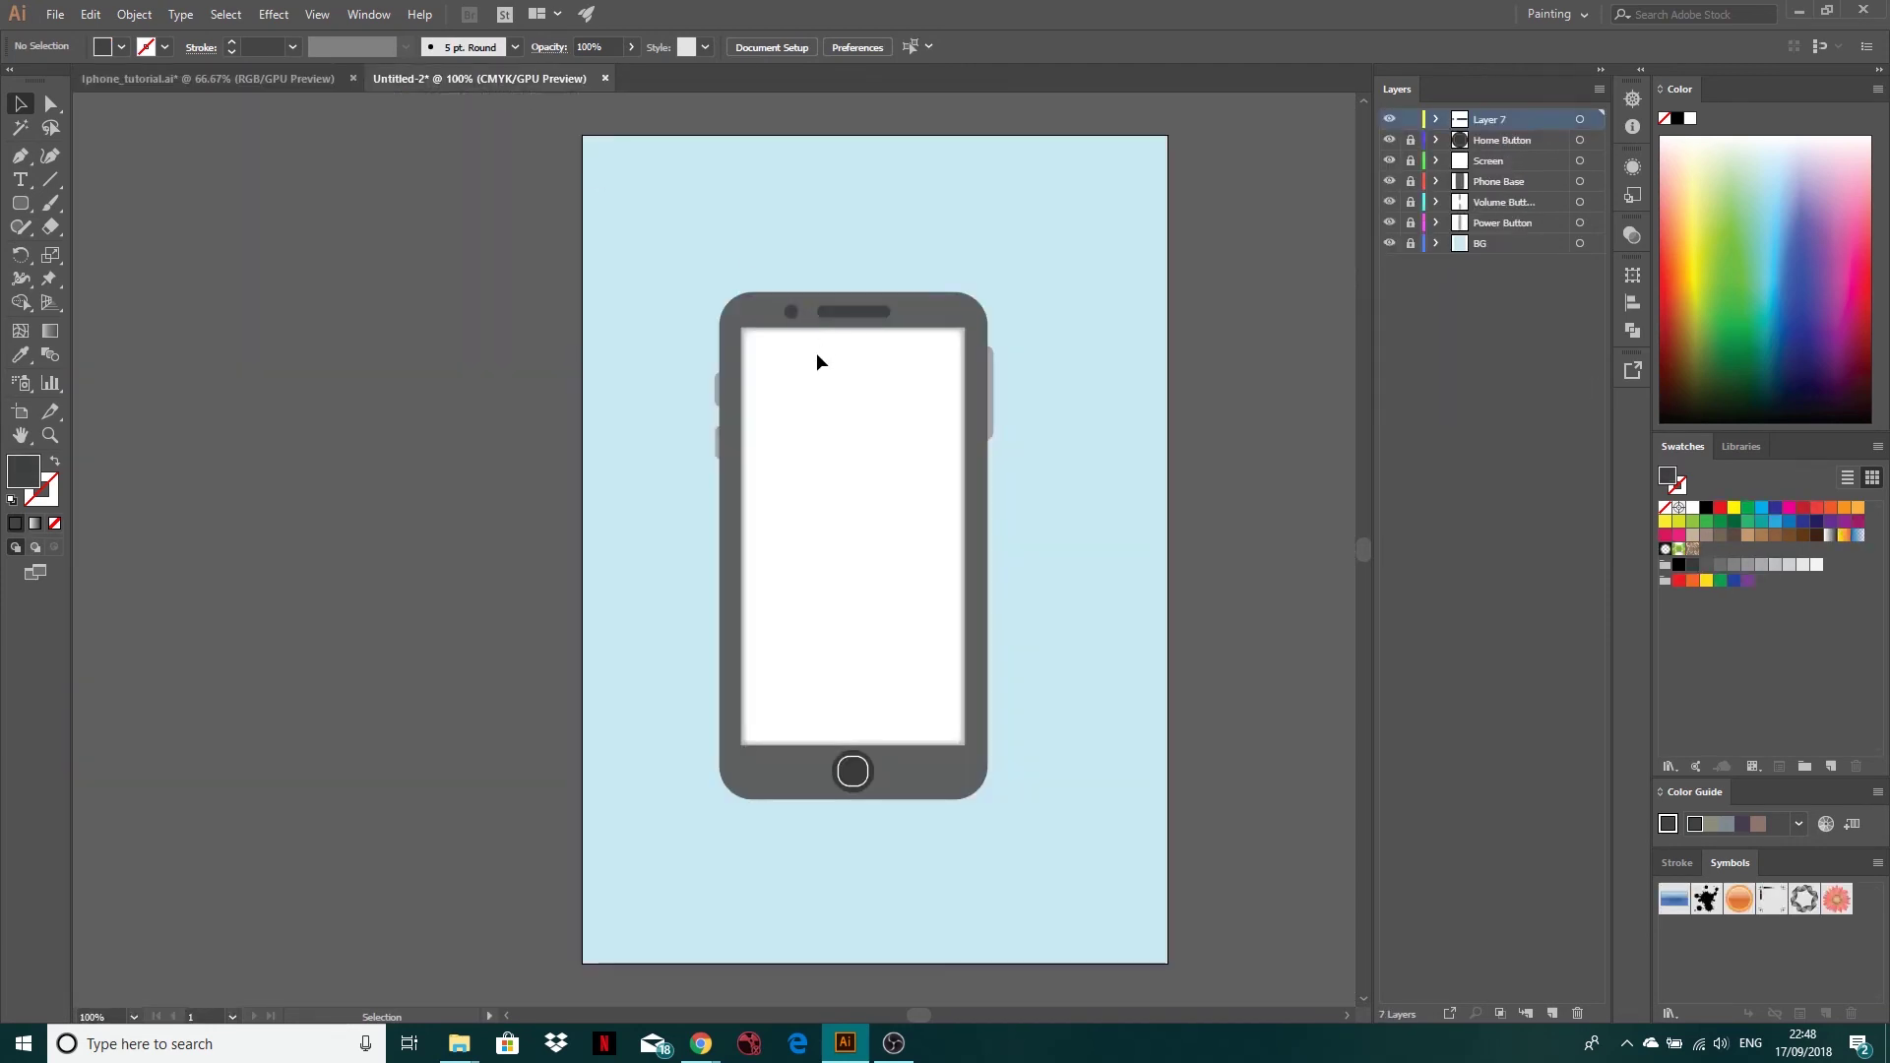
# Unlock the Screen layer, lower the white screen's top edge to make it about 143 mm tall, and relock the layer
pyautogui.click(1412, 162)
pyautogui.click(870, 357)
pyautogui.moveTo(857, 326); pyautogui.dragTo(858, 349)
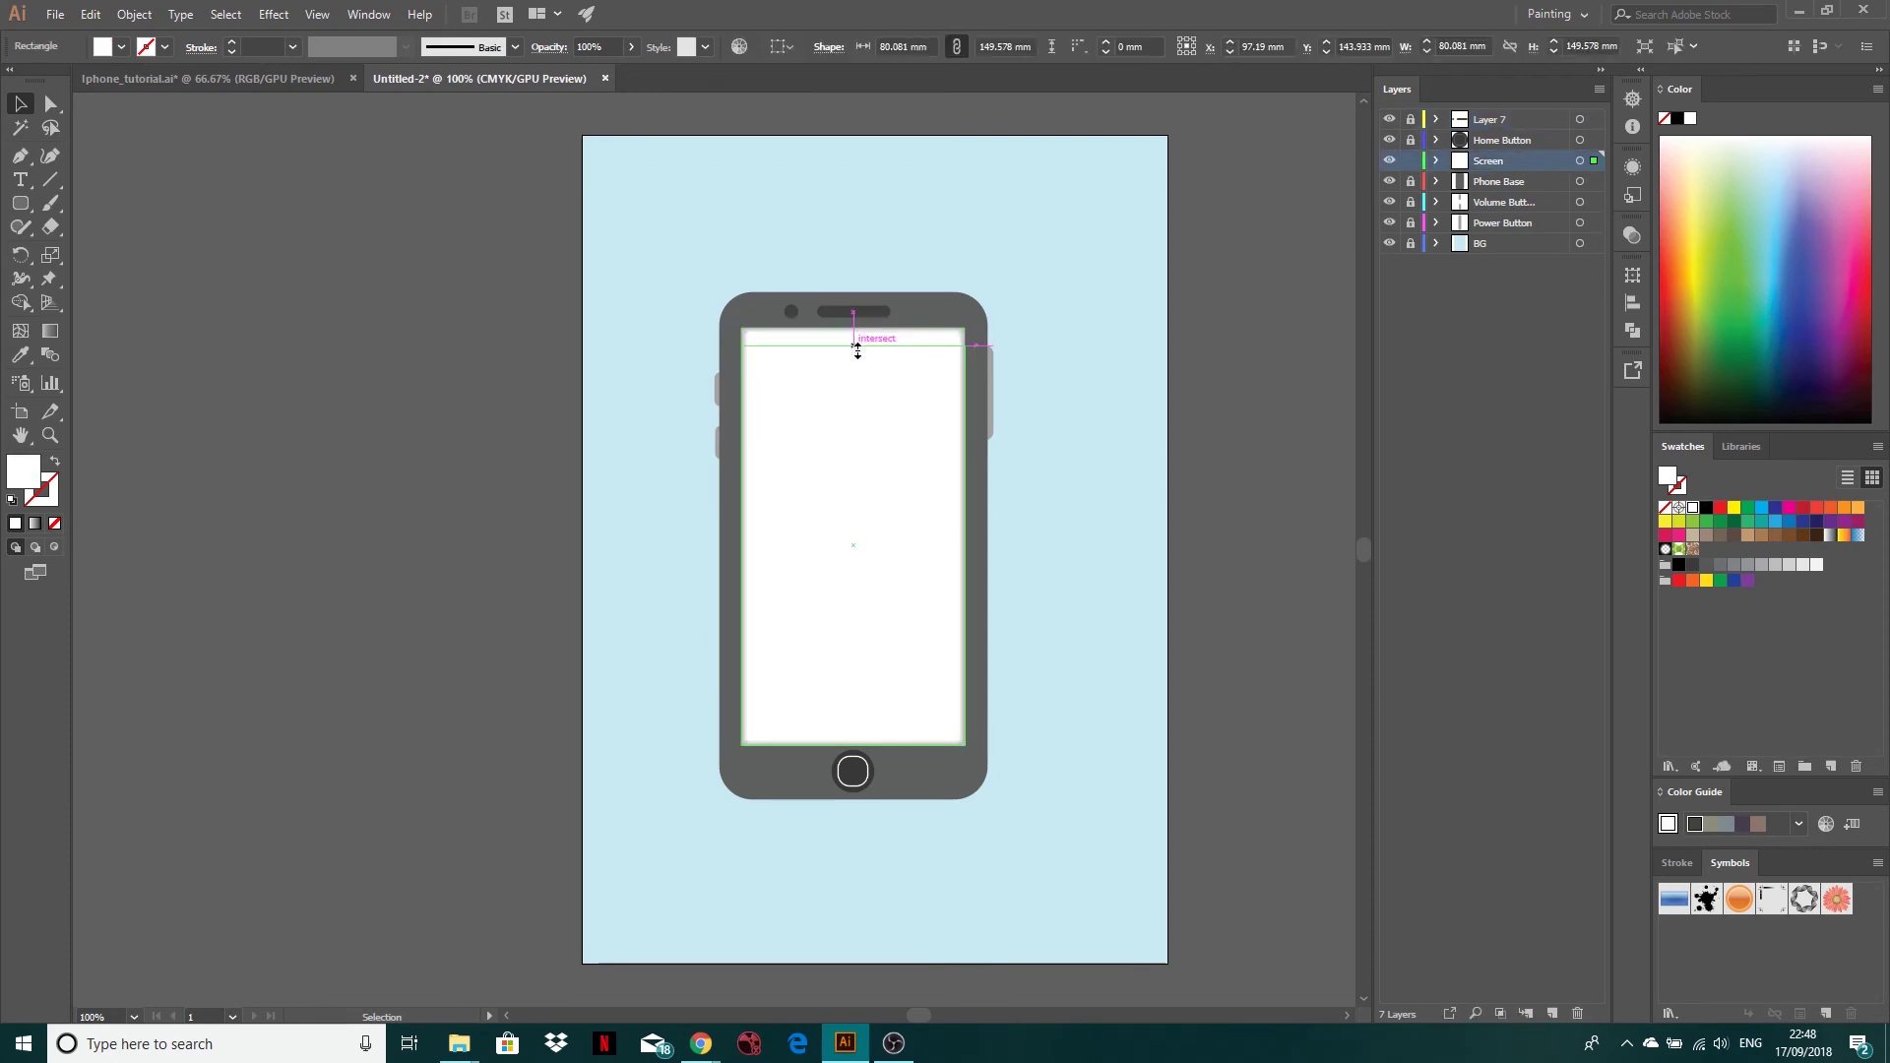
pyautogui.moveTo(1075, 388); pyautogui.dragTo(1076, 388)
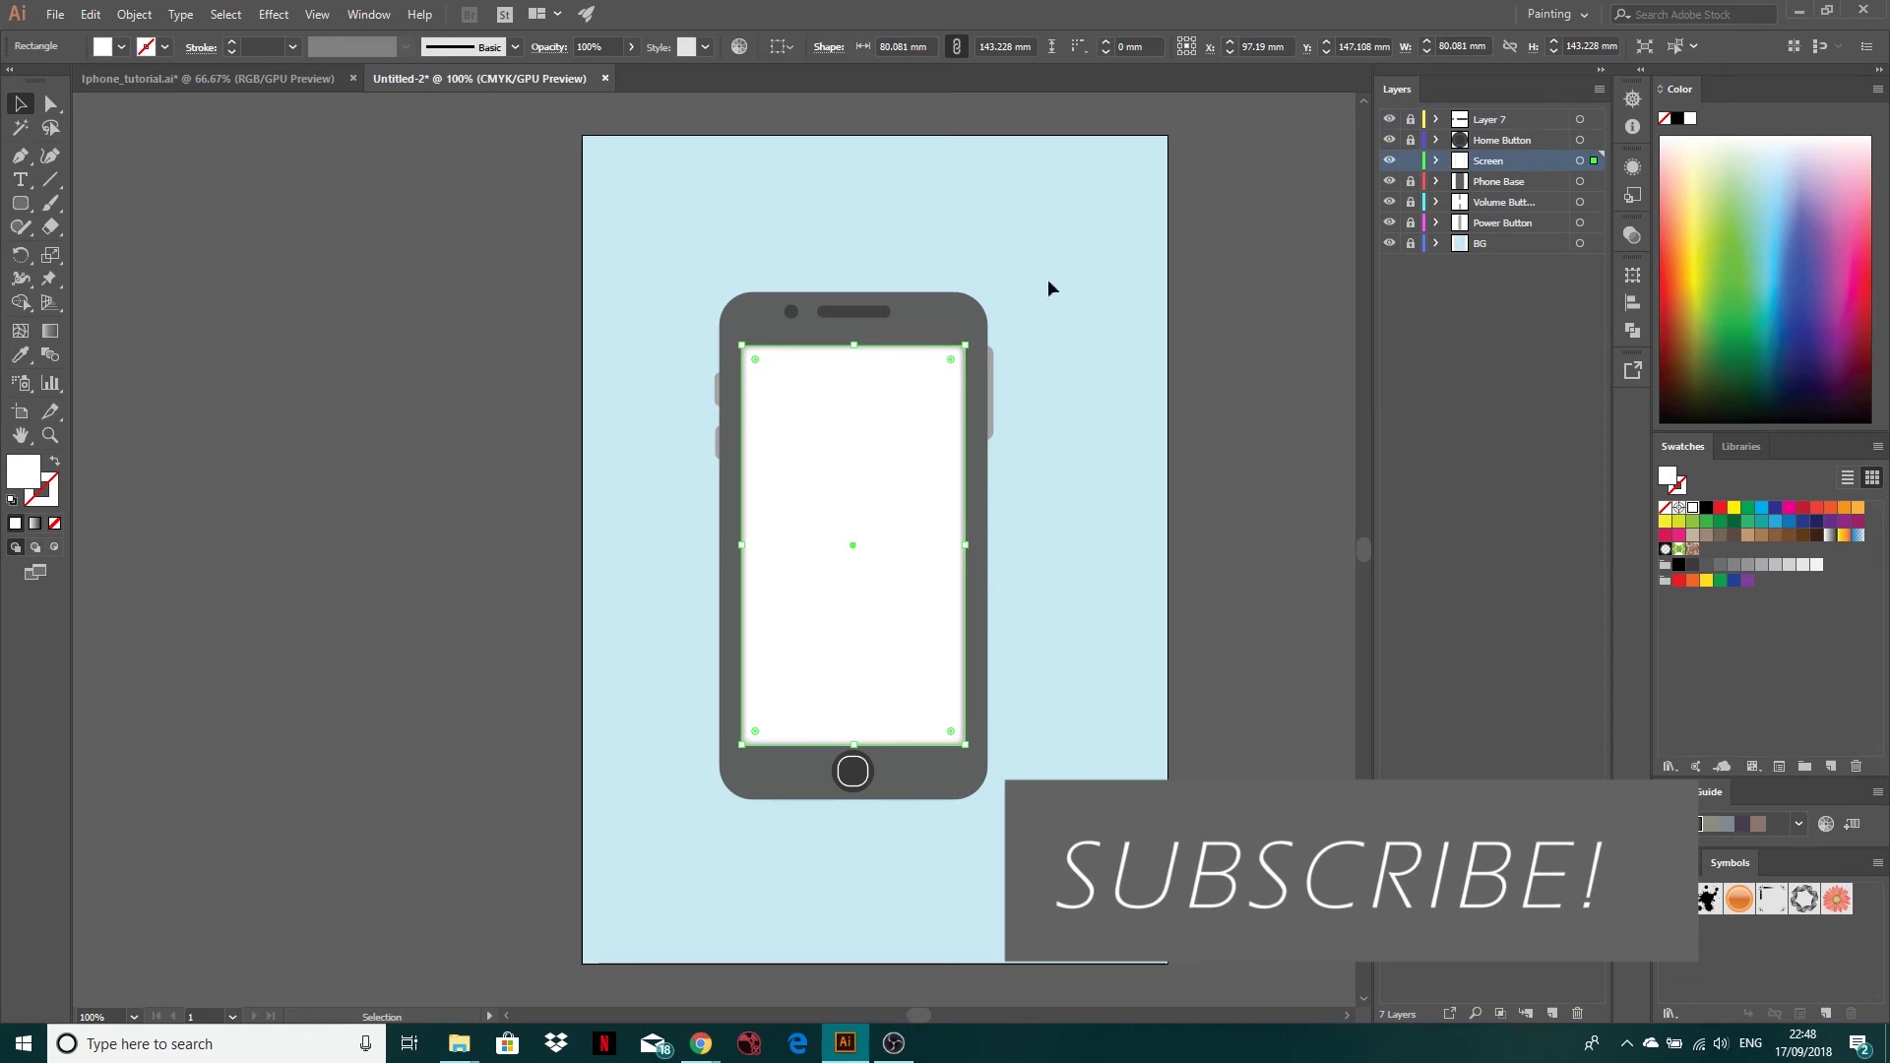
pyautogui.click(1411, 160)
# Move the camera circle and speaker pill down together to the middle of the top bezel, then lock Layer 7
pyautogui.click(1411, 119)
pyautogui.click(842, 317)
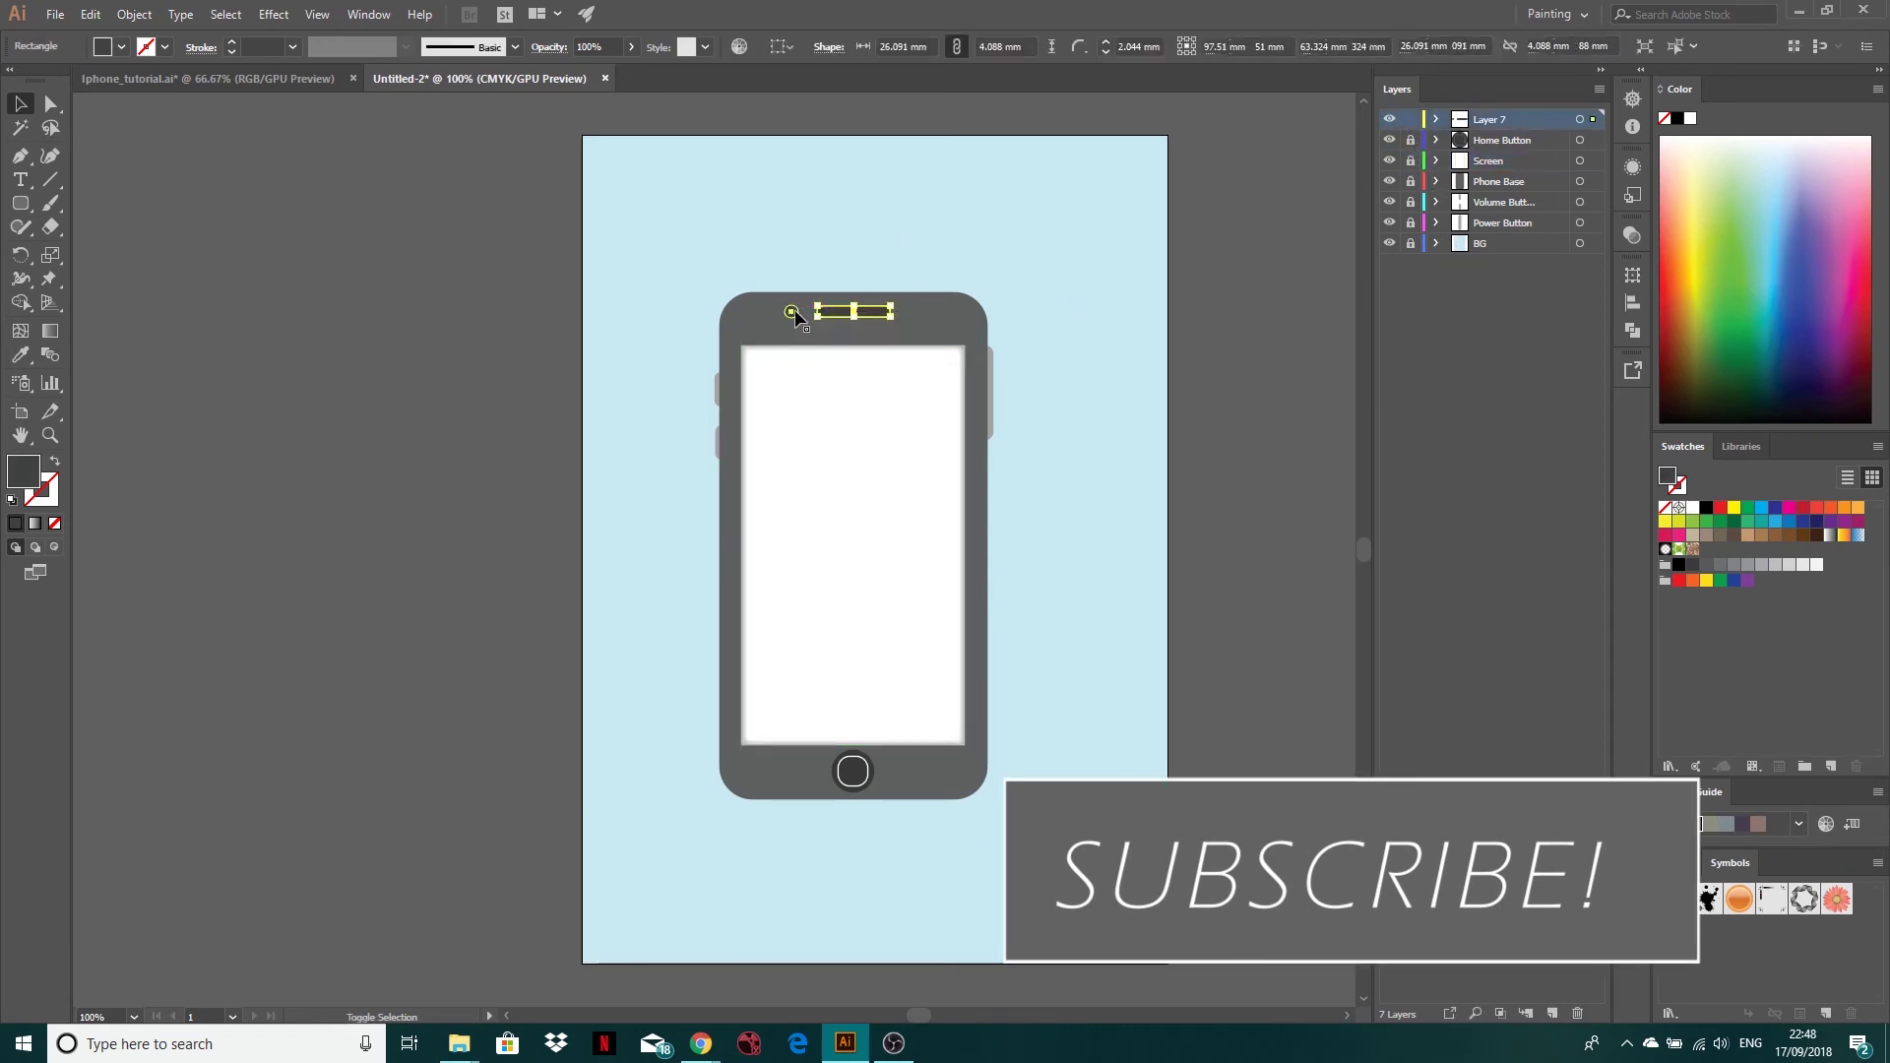
pyautogui.keyDown('shift'); pyautogui.click(791, 311); pyautogui.keyUp('shift')
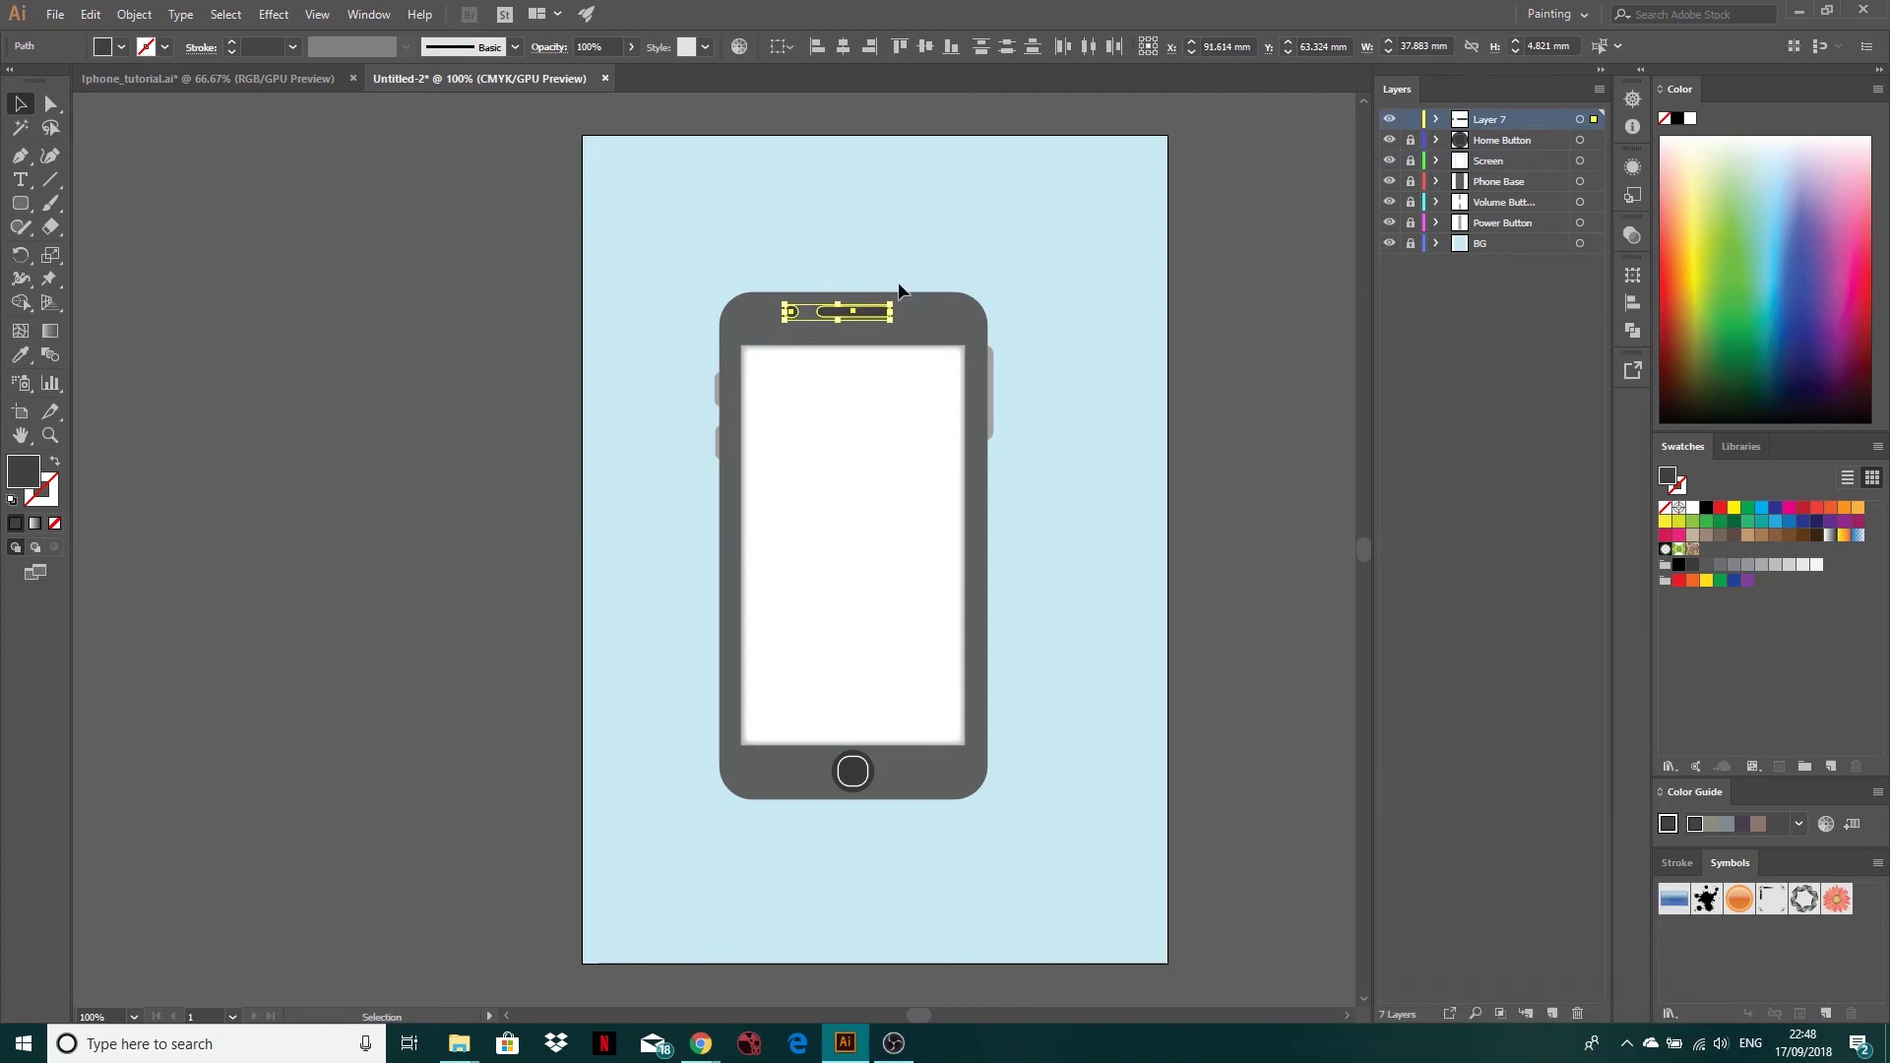
pyautogui.moveTo(871, 315); pyautogui.dragTo(871, 326)
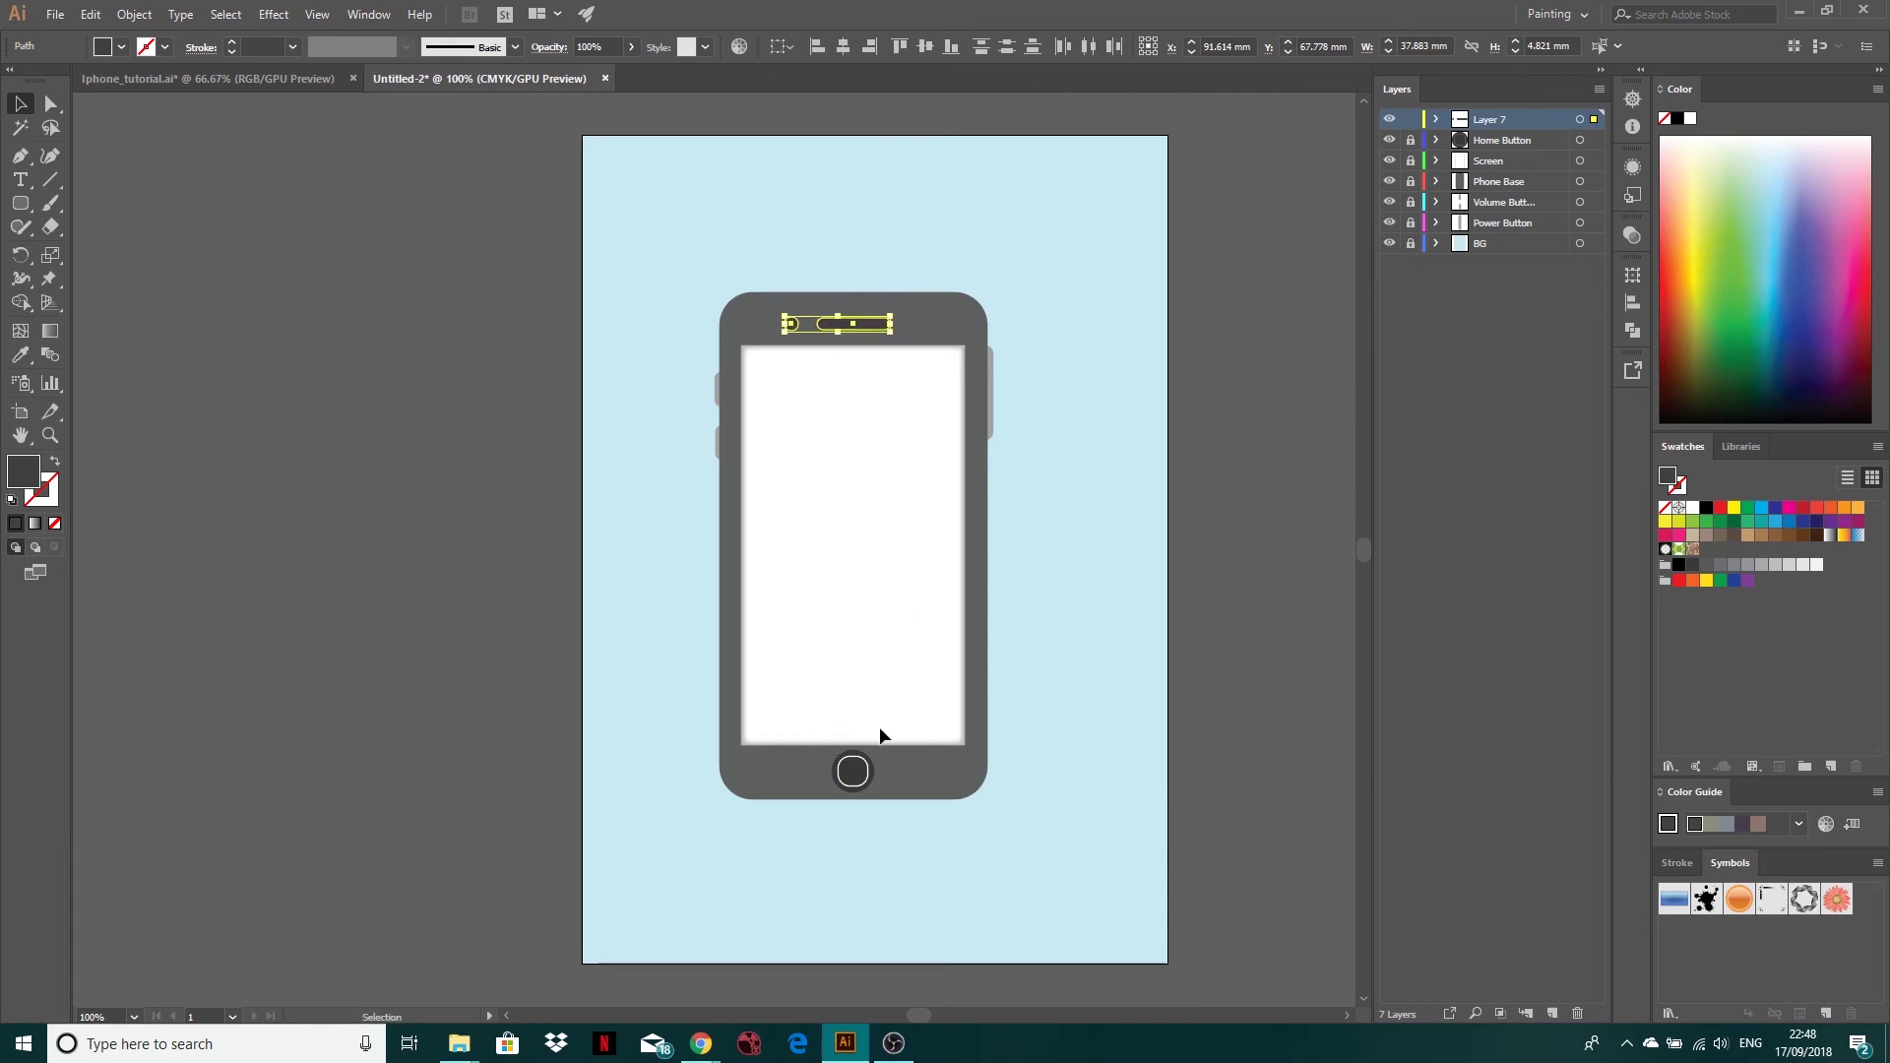
pyautogui.click(1412, 119)
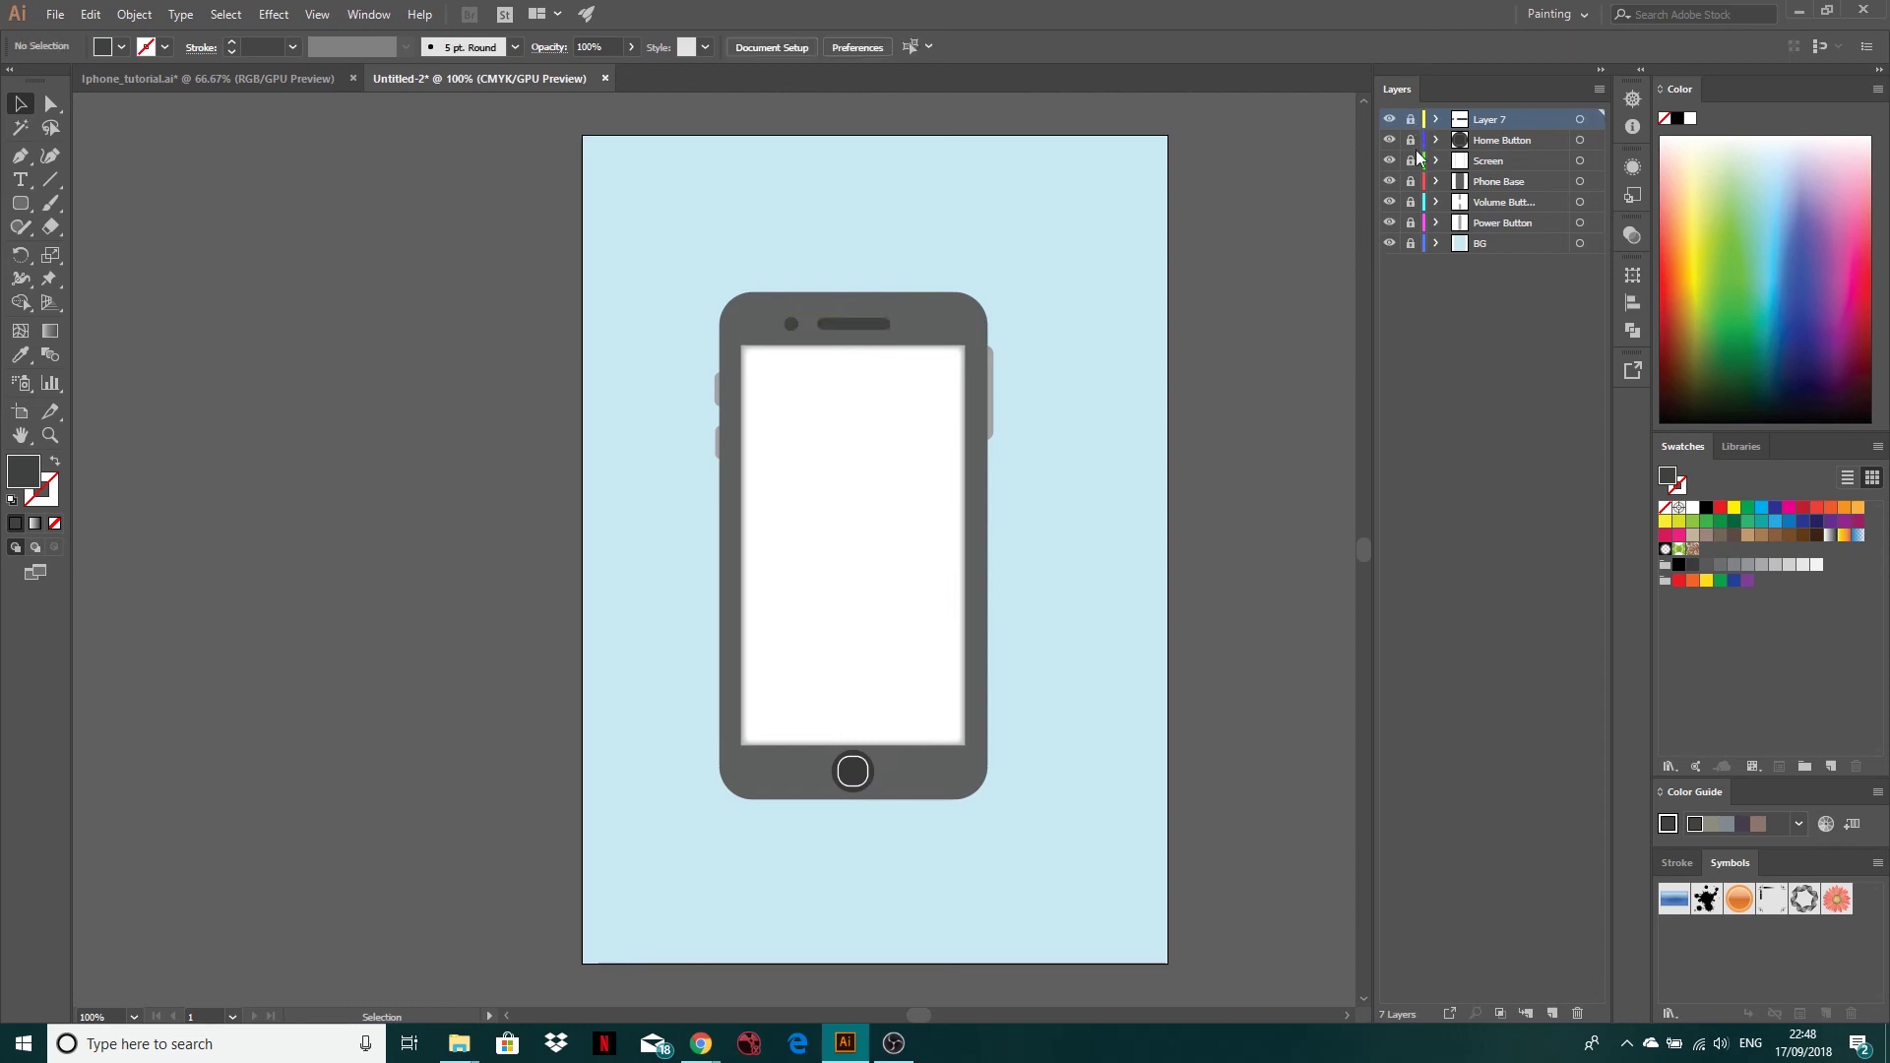
# Delete the white rounded-square outline from the home button, keeping the dark circle
pyautogui.click(863, 775)
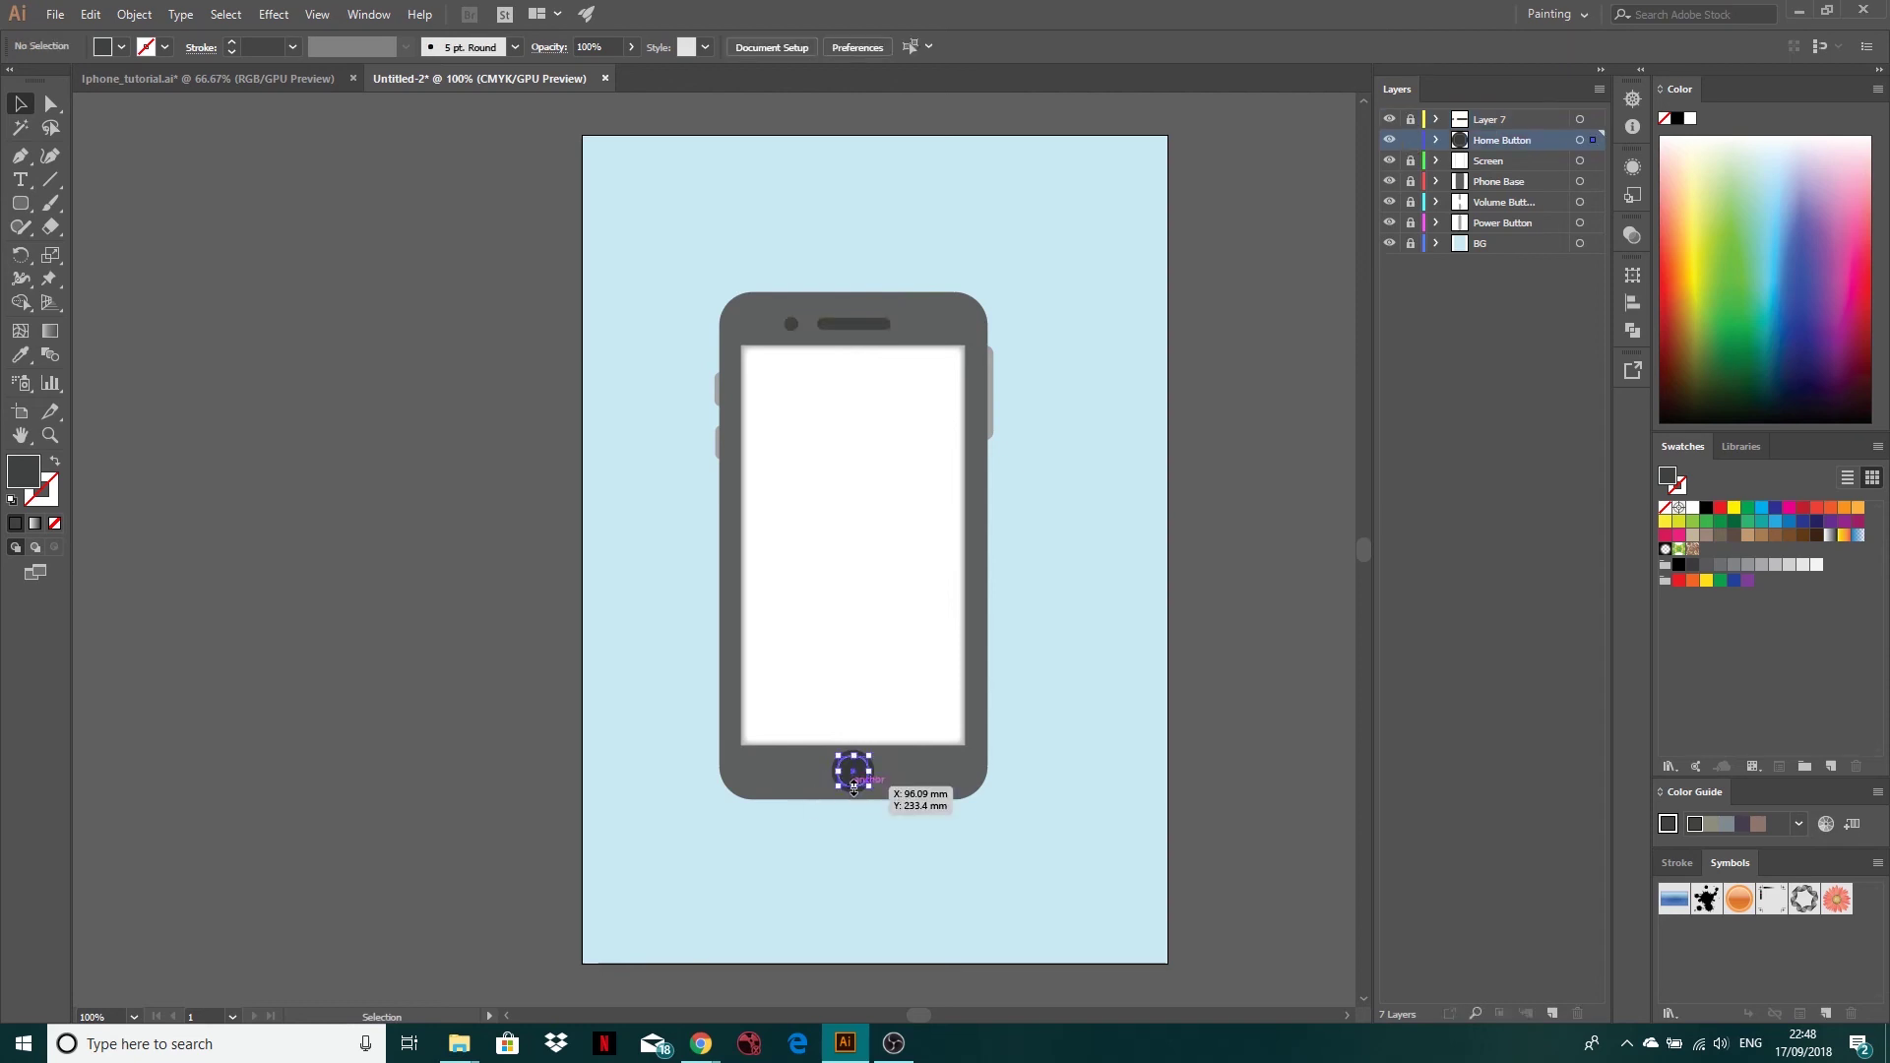
pyautogui.click(922, 783)
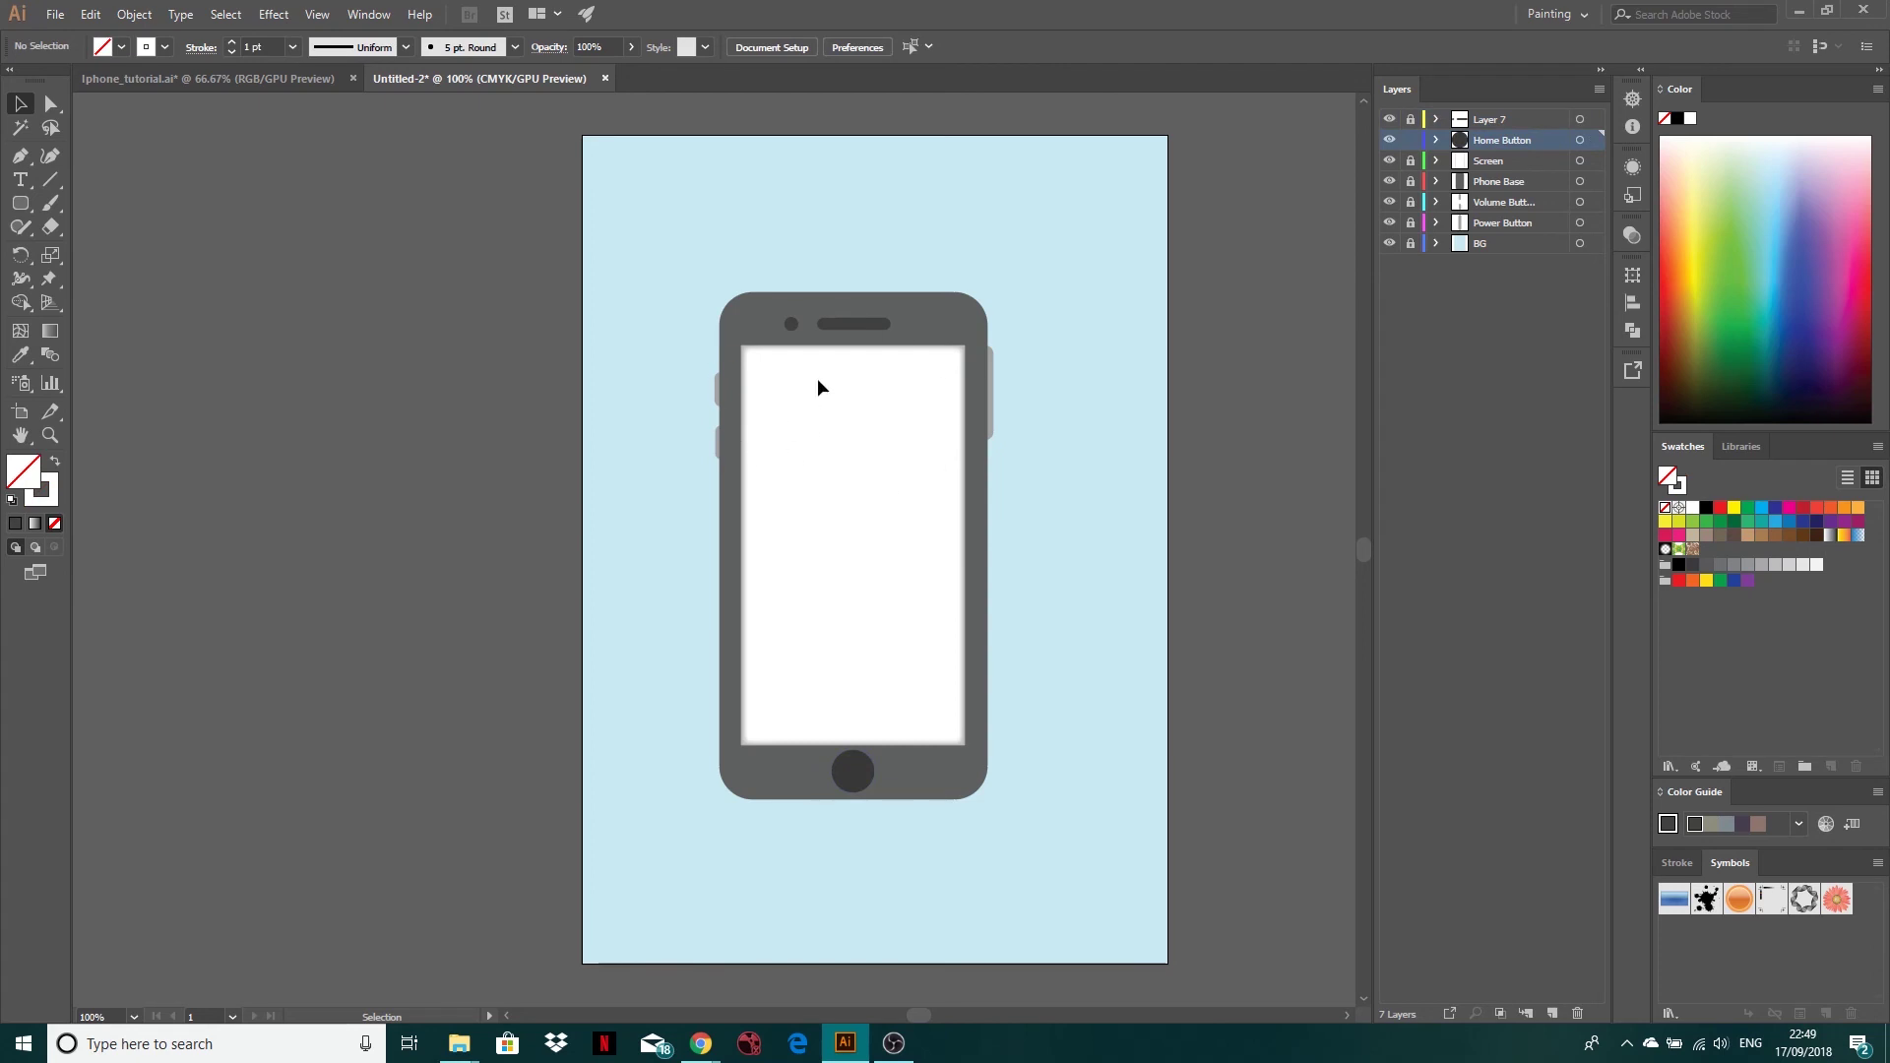
# Check the home button and side buttons against the reference phone in Iphone_tutorial.ai and return to the new drawing
pyautogui.click(276, 74)
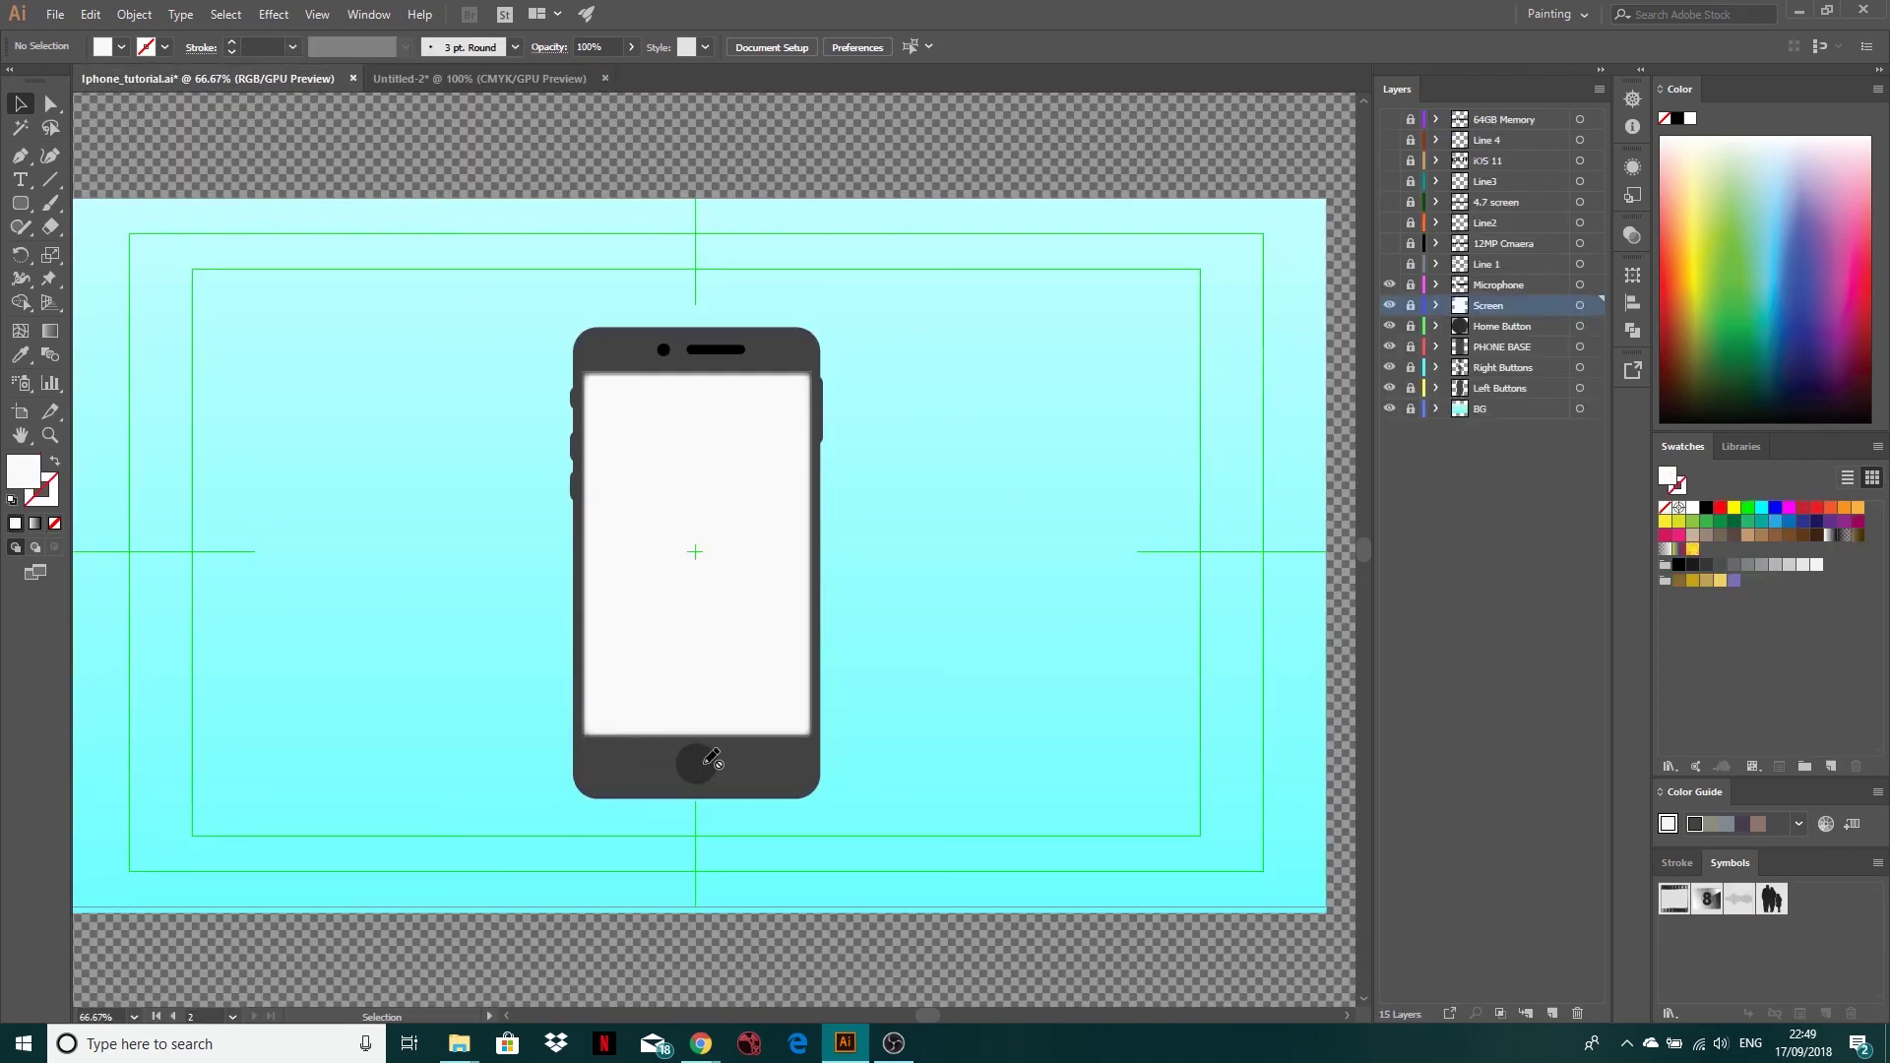
pyautogui.click(448, 77)
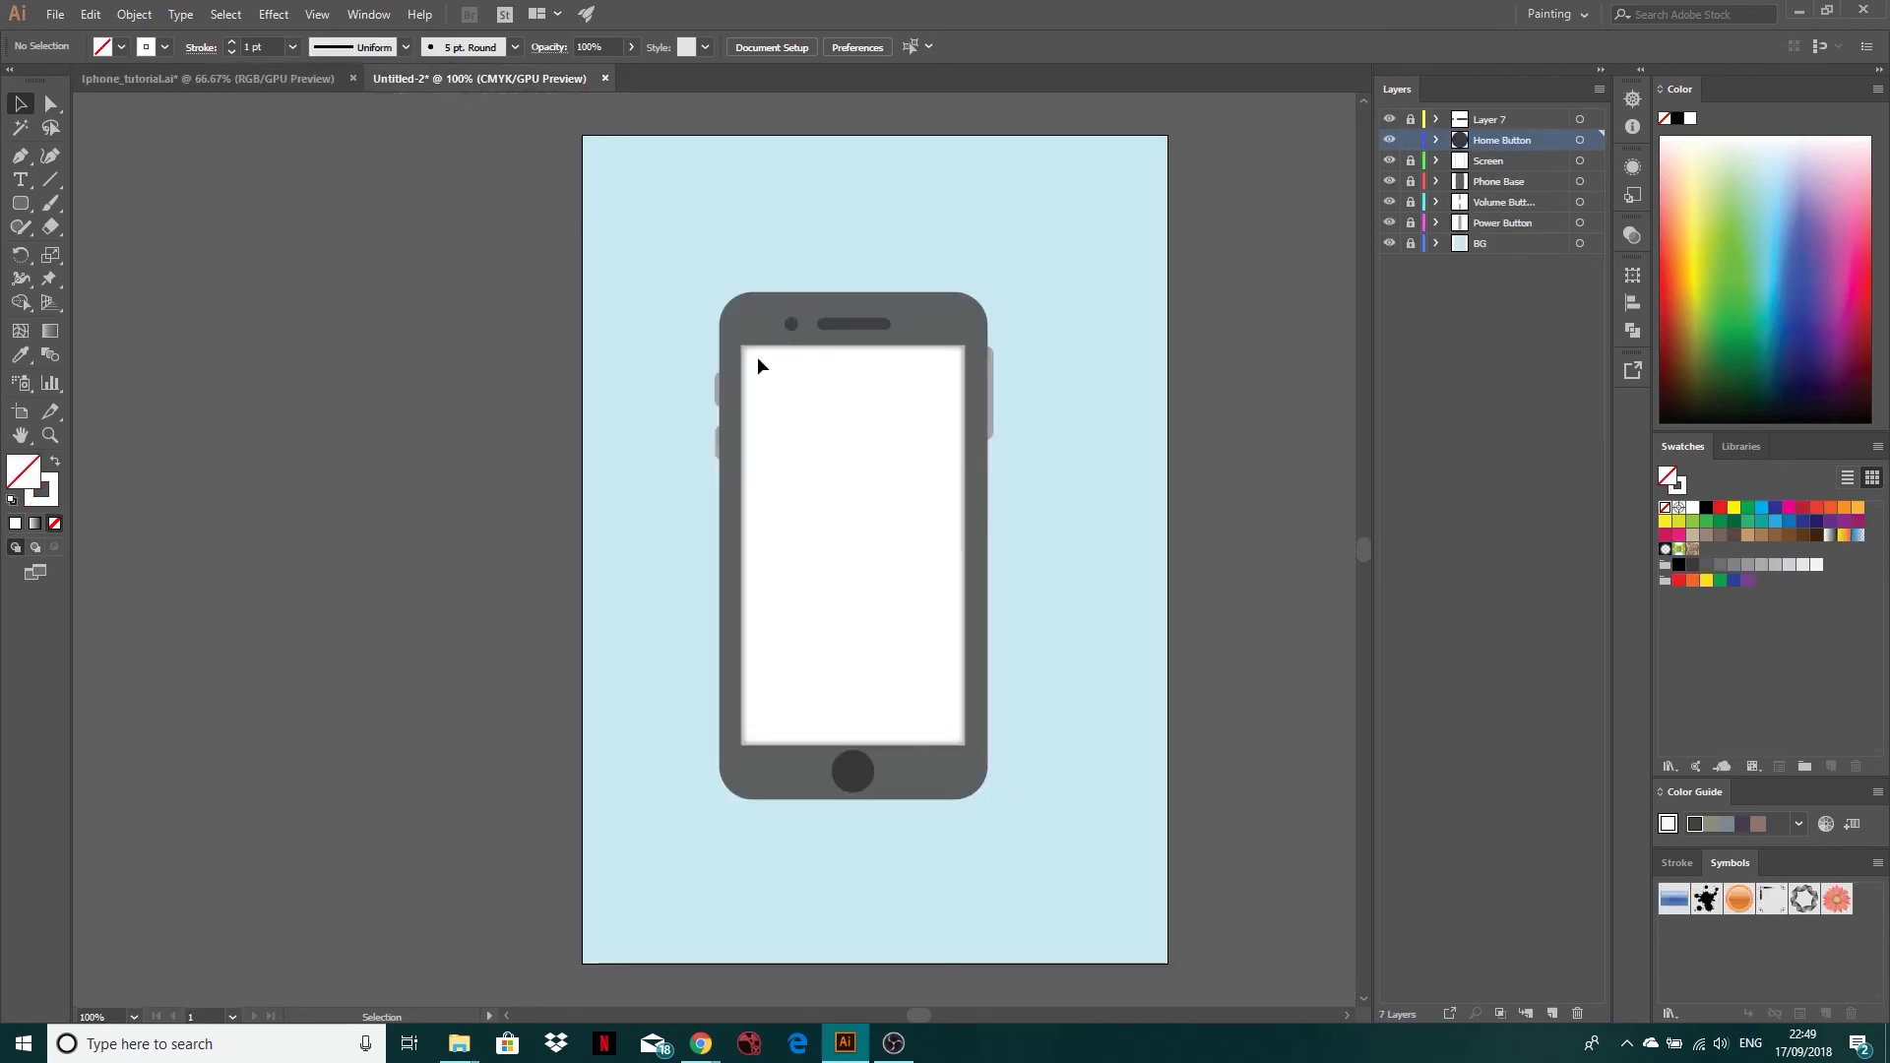
pyautogui.click(281, 78)
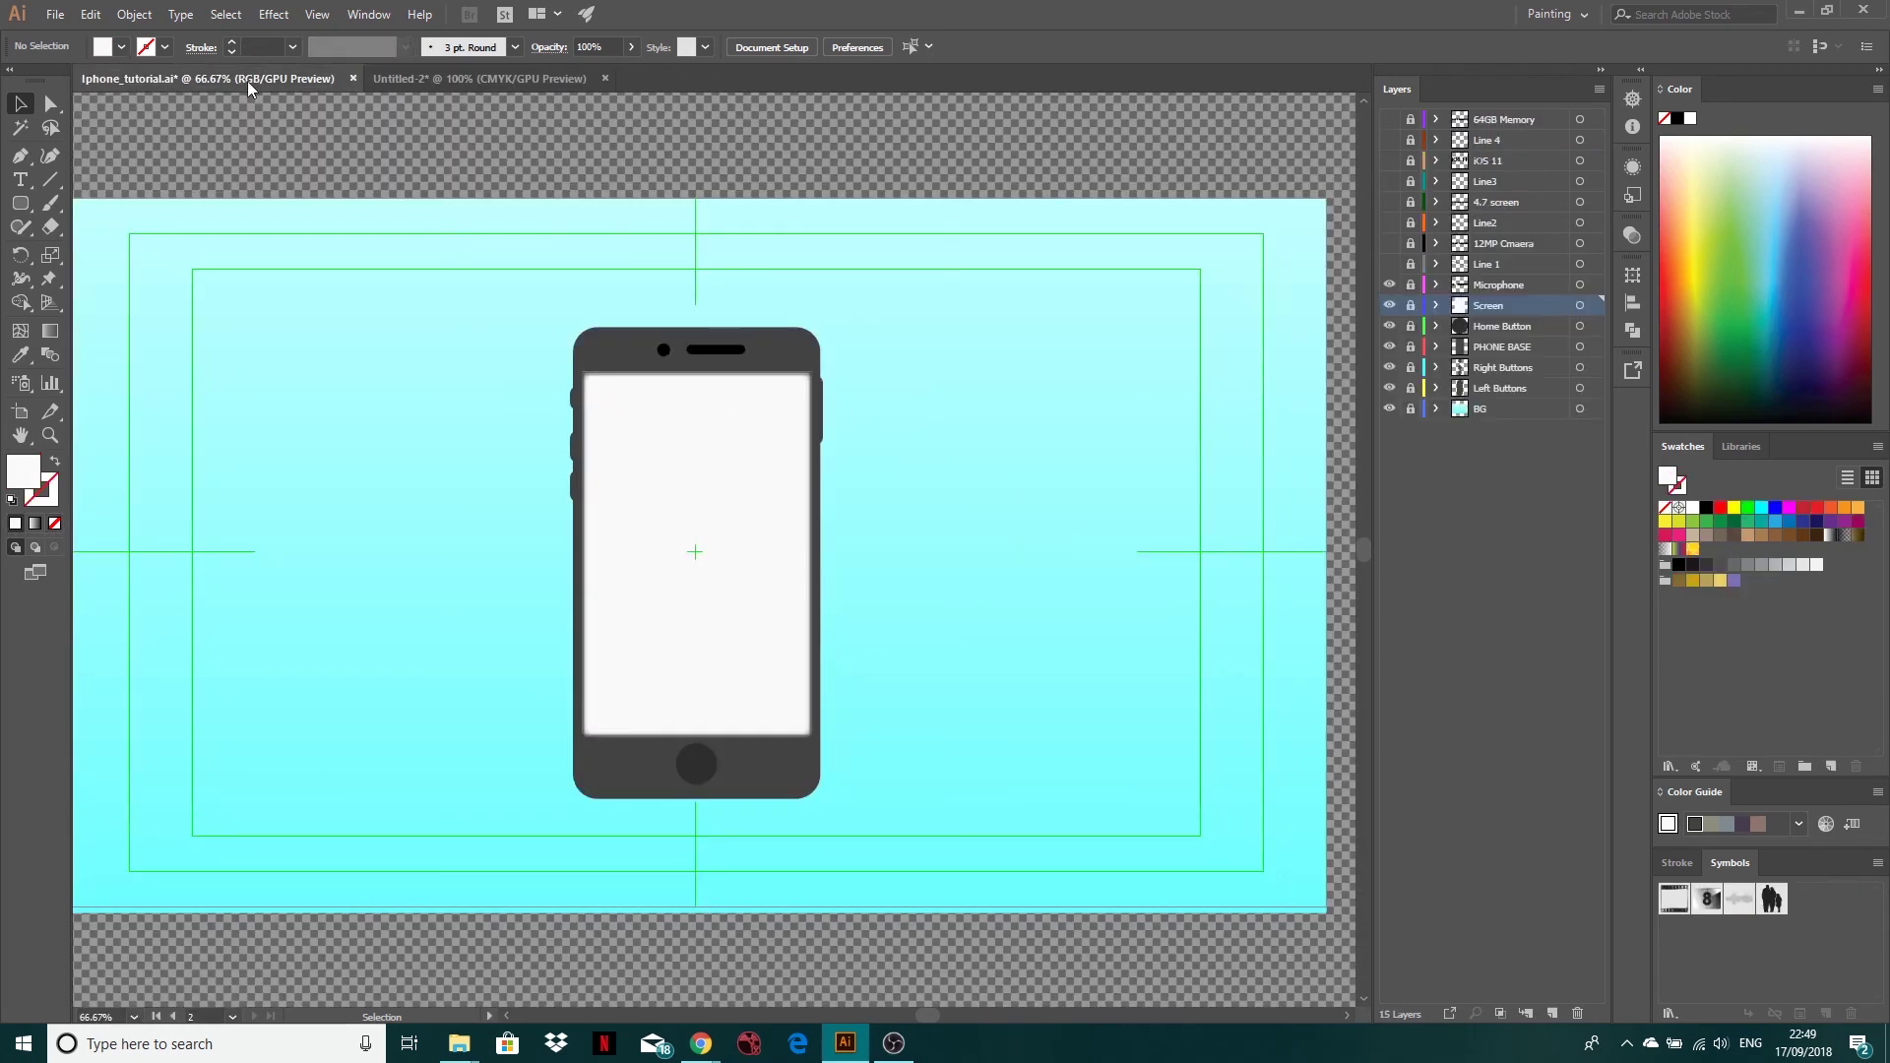
pyautogui.click(502, 79)
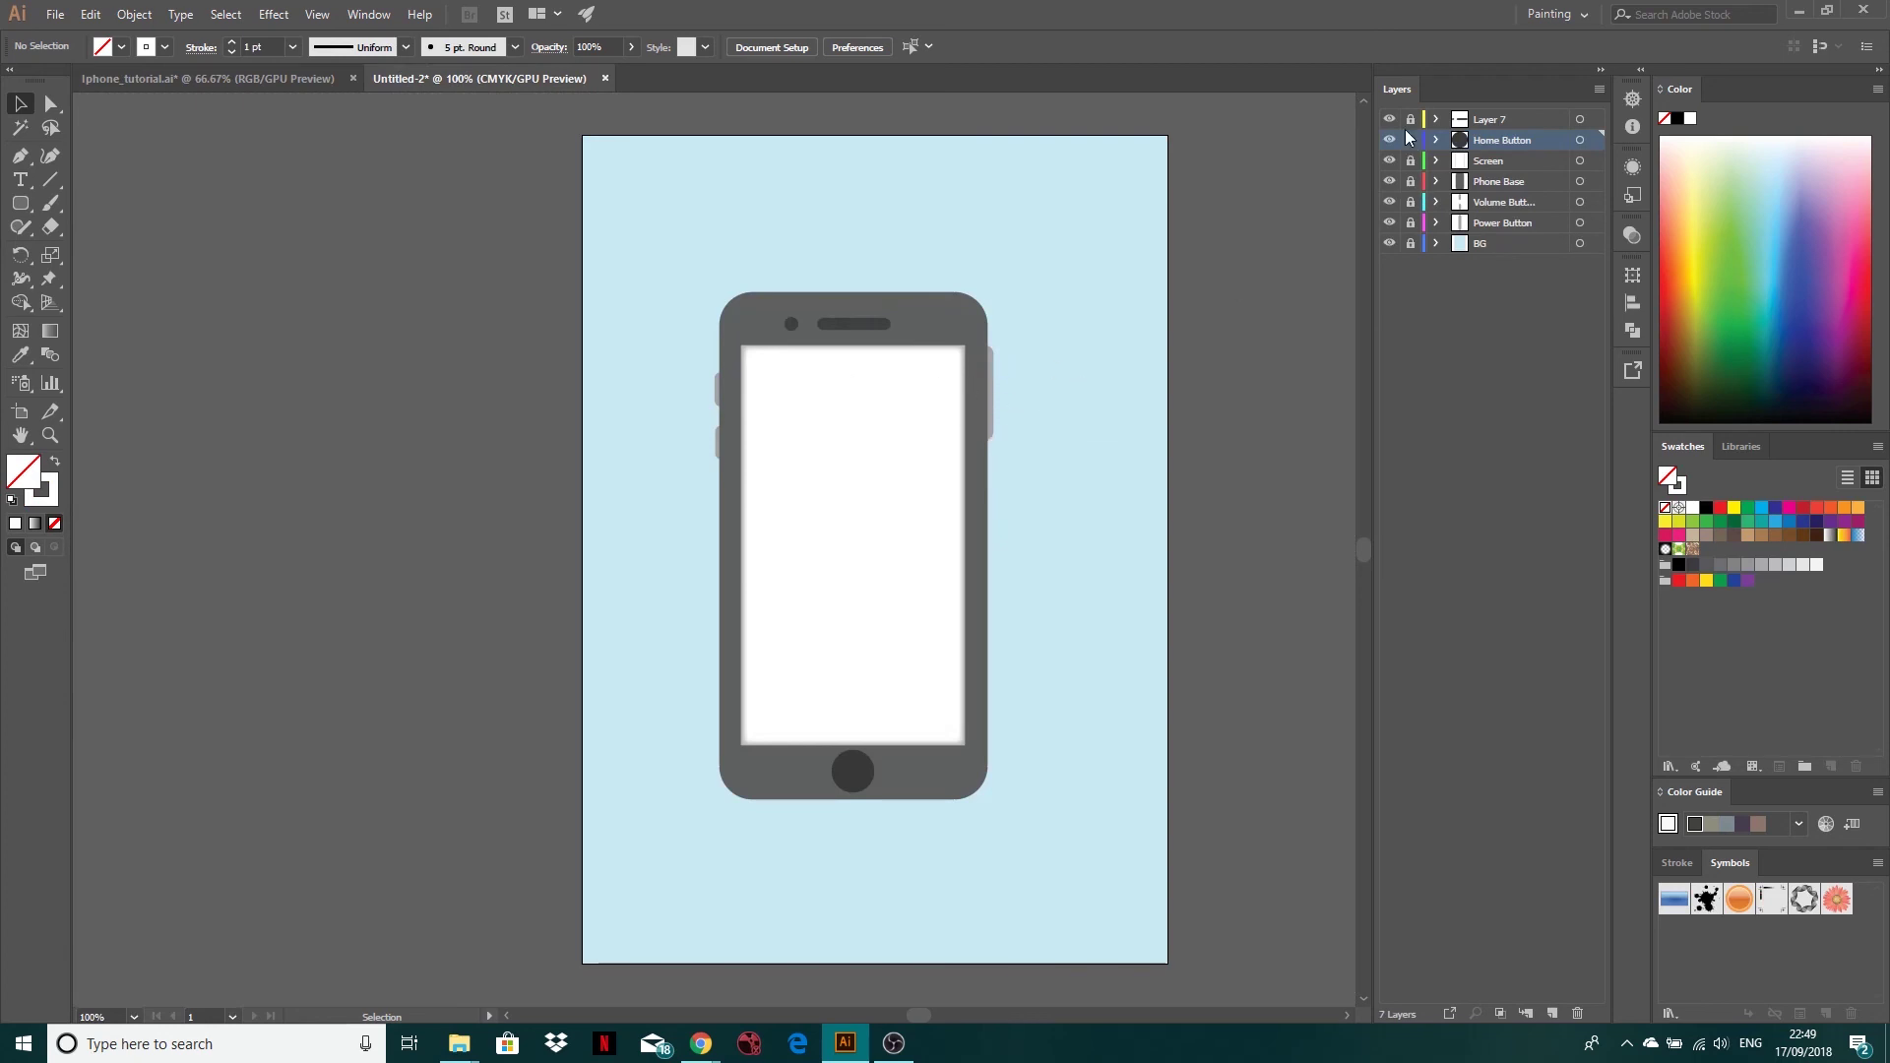
# Hide and show the Screen and Phone Base layers one at a time to check what each contains
pyautogui.click(1390, 160)
pyautogui.click(1390, 160)
pyautogui.click(1392, 181)
pyautogui.click(1391, 181)
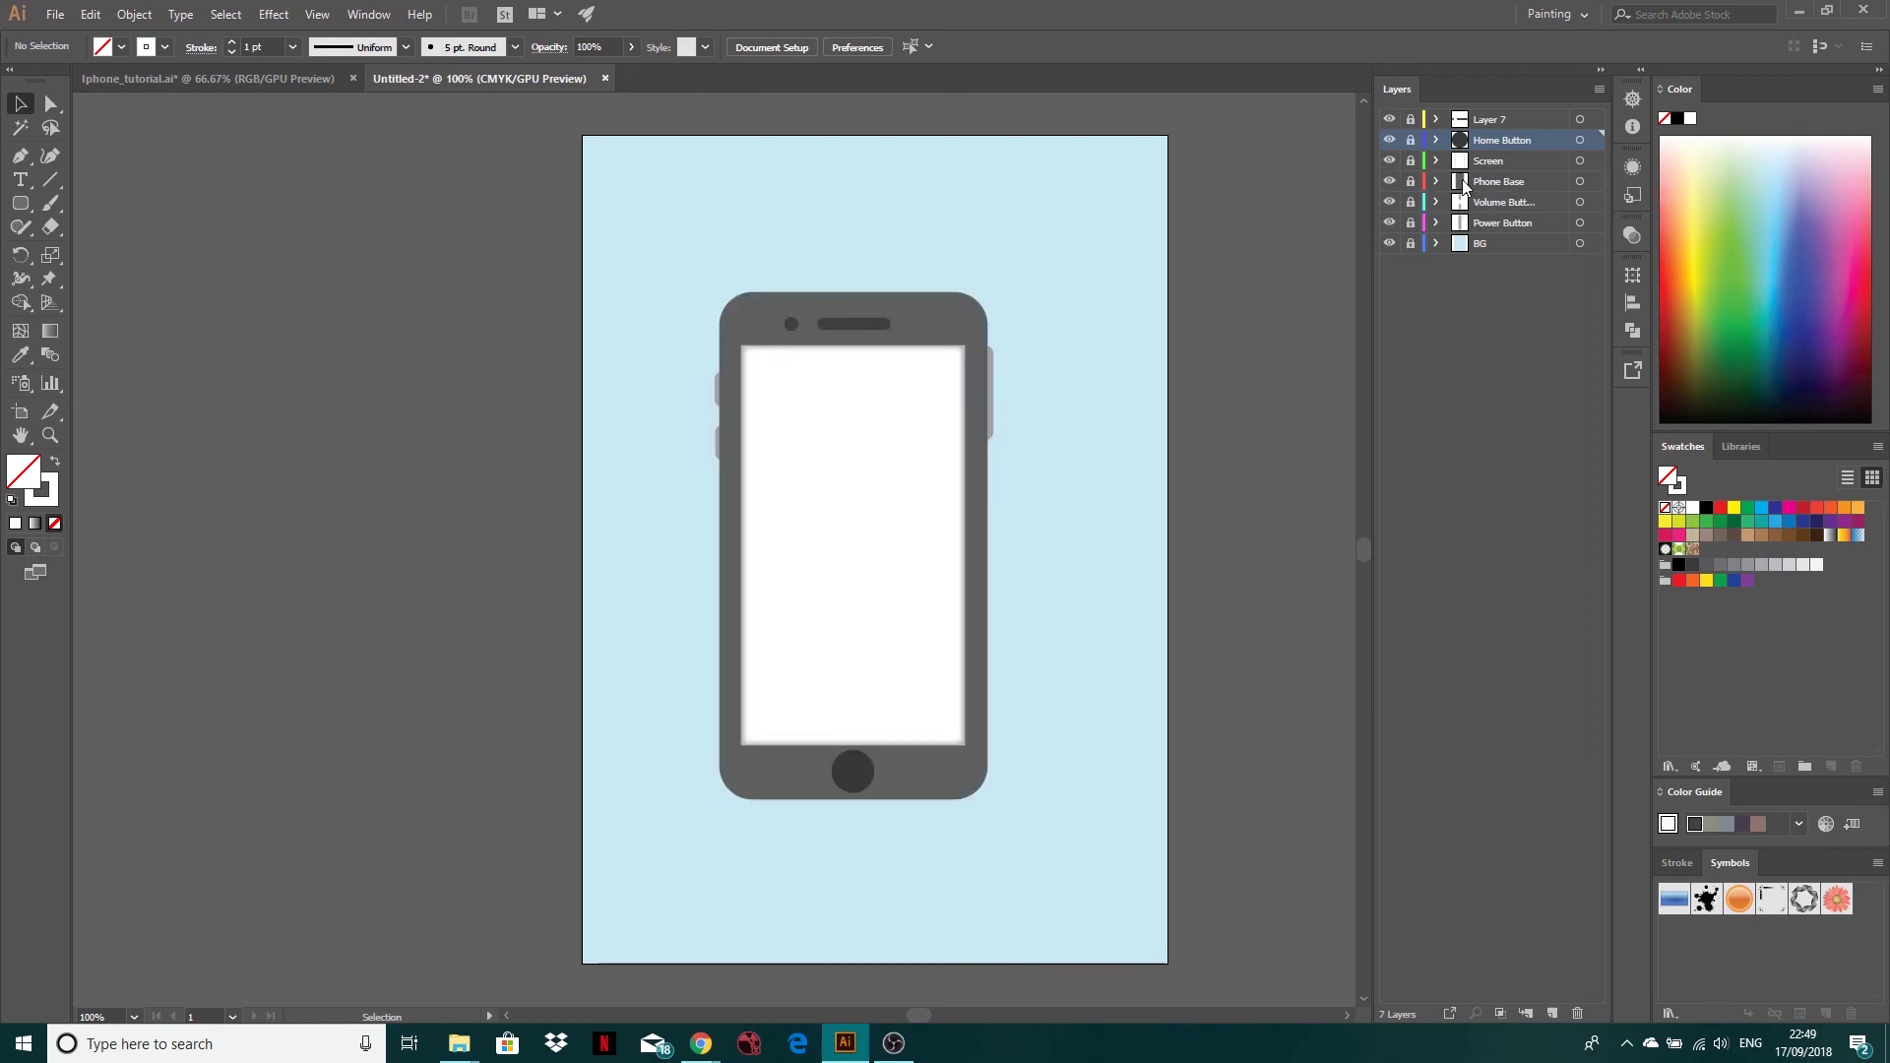